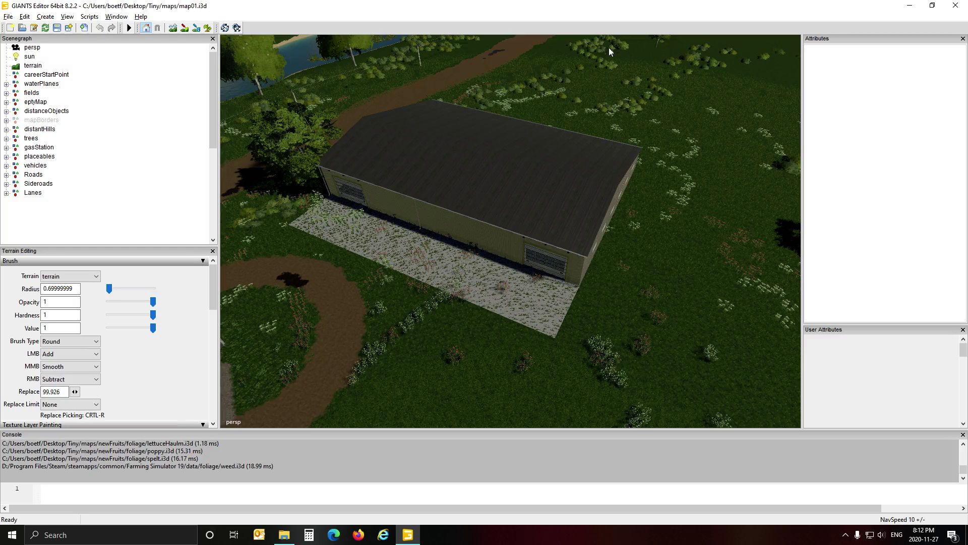
drag(666, 178, 653, 146)
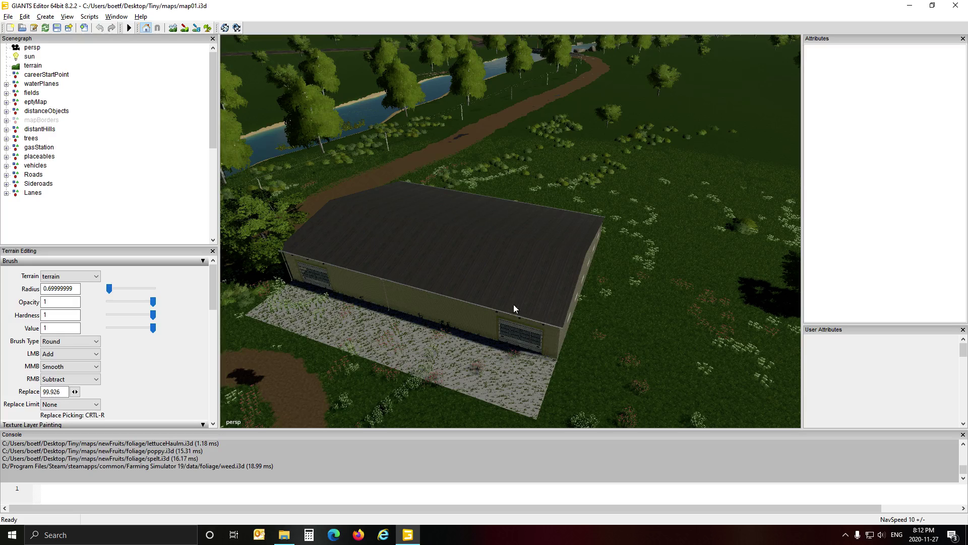
mouse_move(422, 284)
mouse_down()
mouse_move(413, 281)
mouse_move(425, 281)
mouse_up()
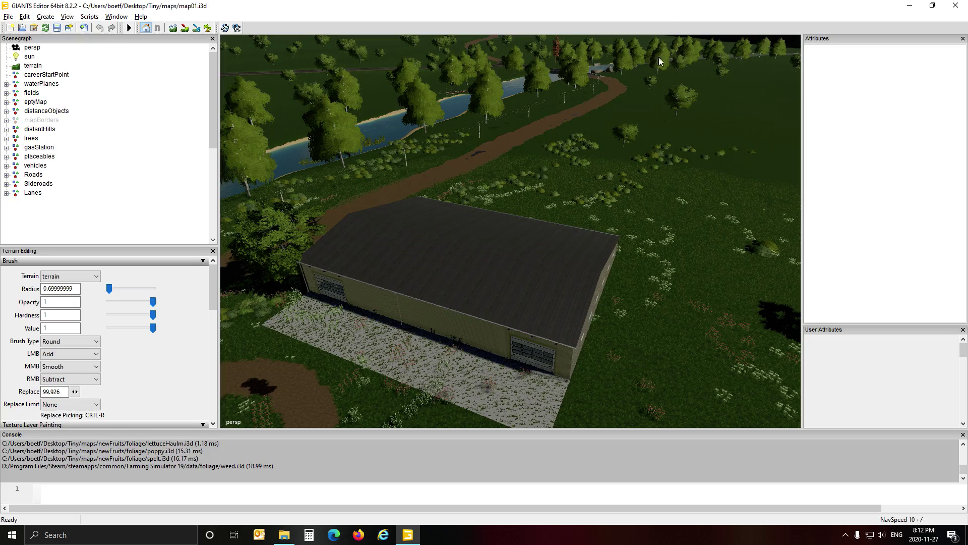
drag(664, 133, 615, 160)
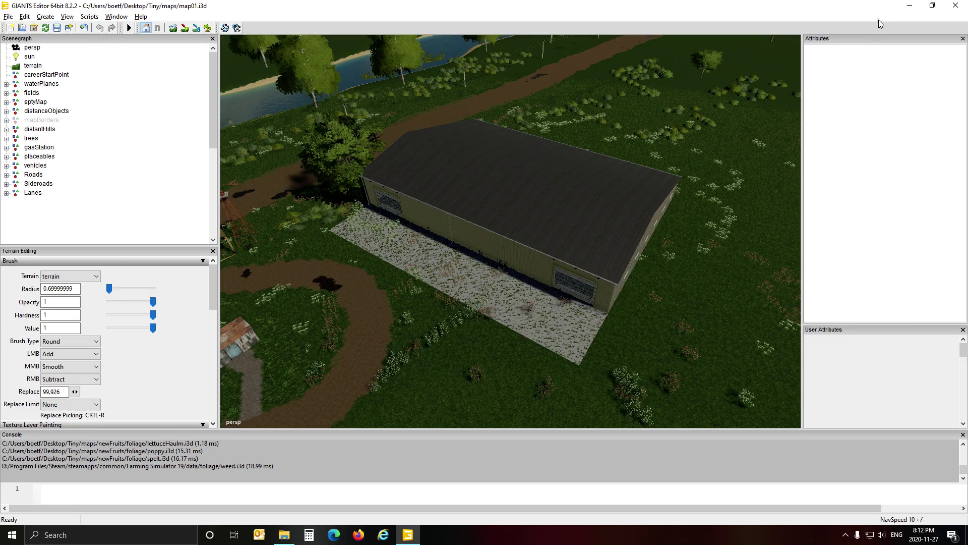
Step: Minimize the map editor, open Hangar_Agricole_Alu.zip from the desktop, and select all the files and folders inside the archive
click(911, 9)
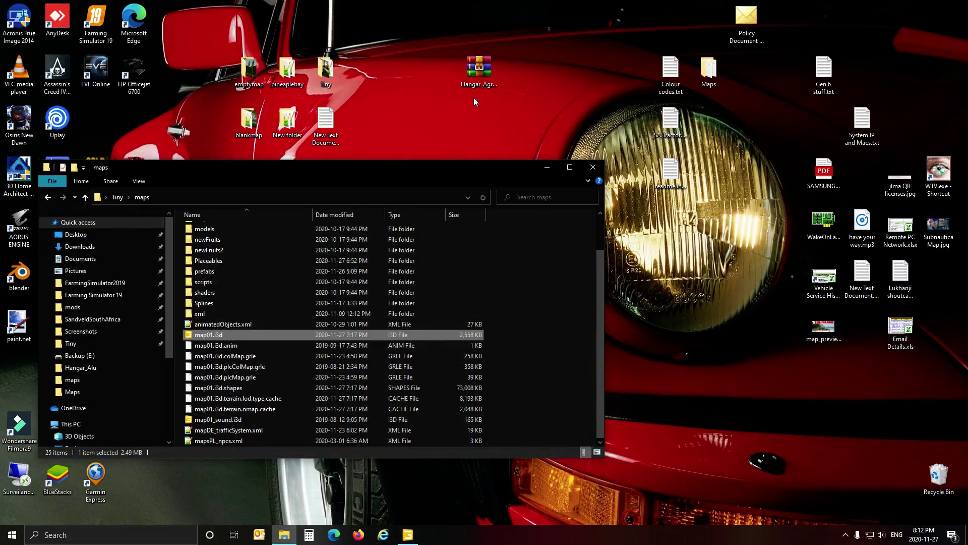
drag(495, 173, 471, 143)
double_click(479, 76)
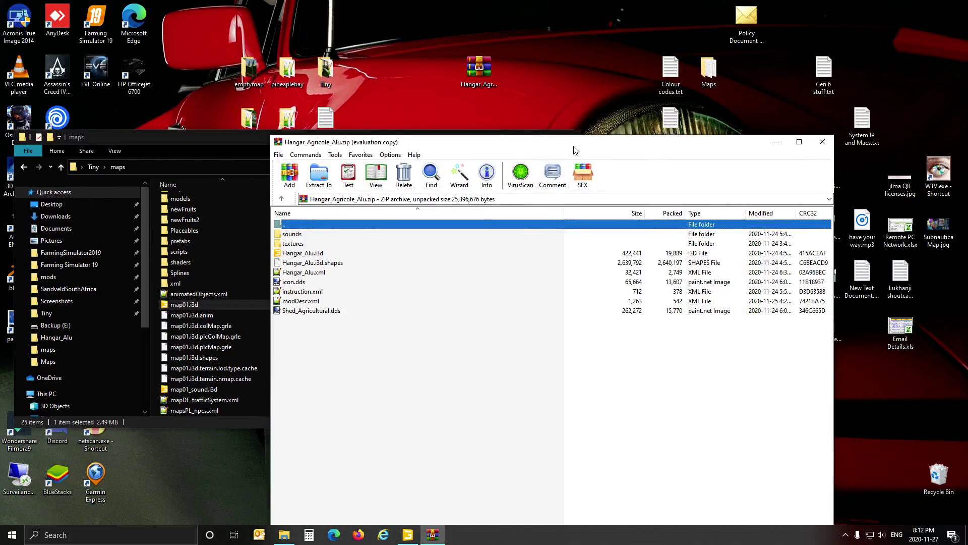
drag(575, 153, 551, 136)
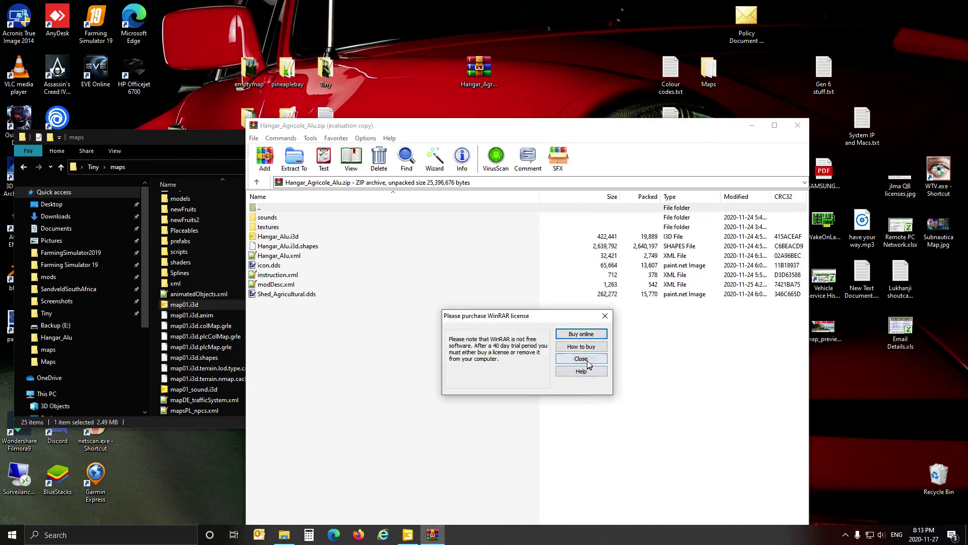
click(581, 359)
drag(553, 147, 525, 118)
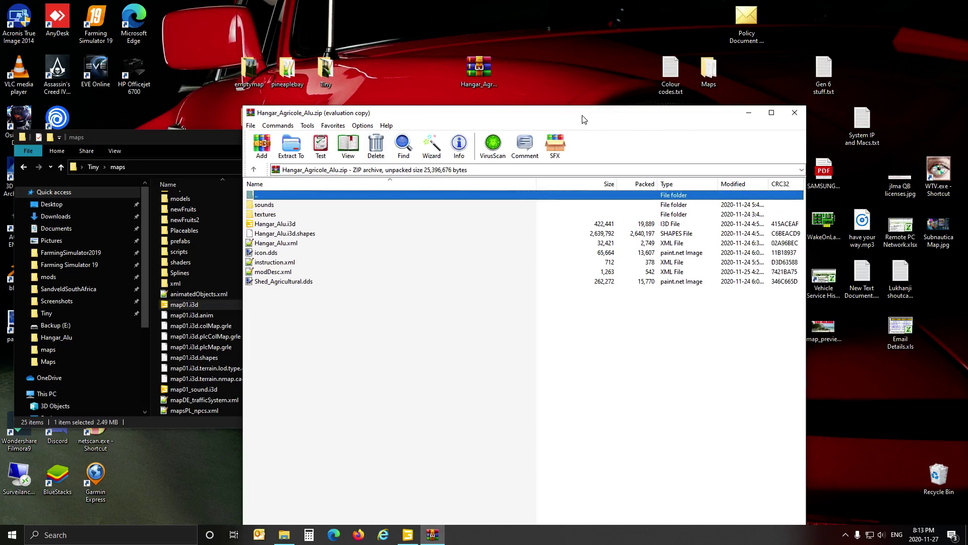
click(475, 89)
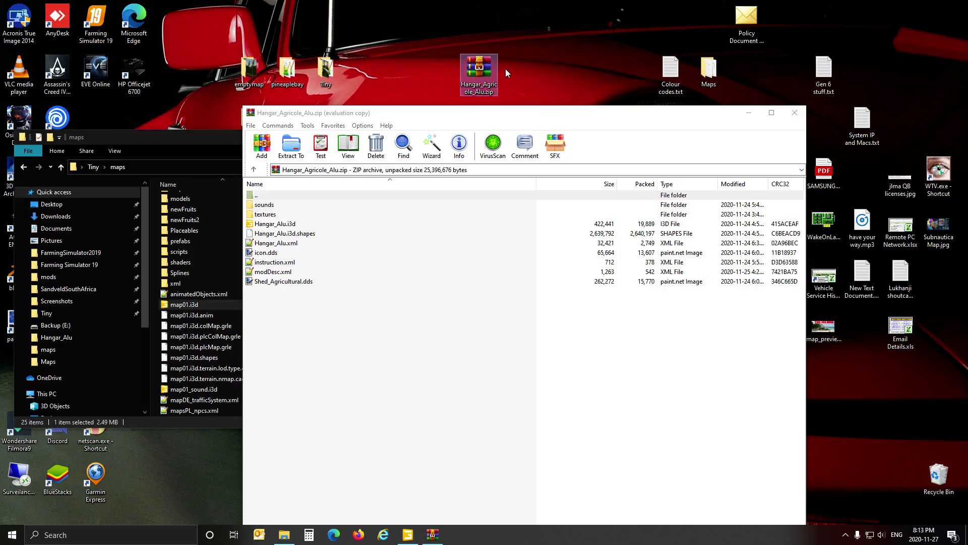
mouse_move(480, 70)
drag(333, 321, 290, 206)
Step: Open the Hangar_Alu folder inside Tiny\maps\Placeables in File Explorer
double_click(331, 60)
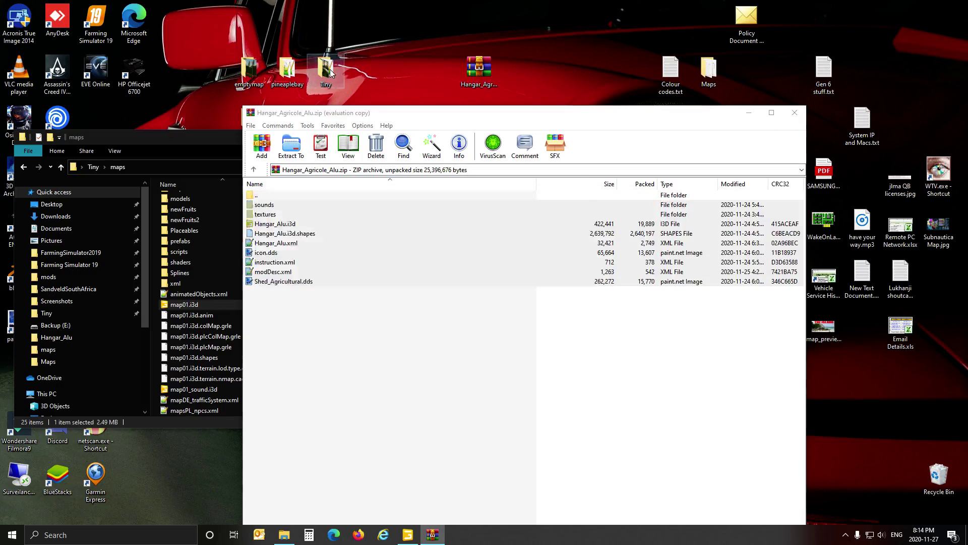
double_click(222, 254)
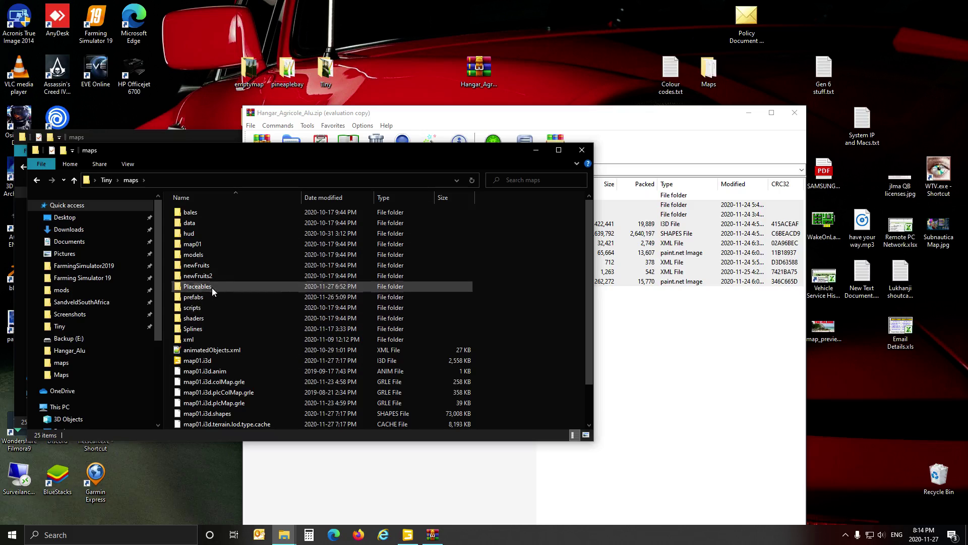
double_click(211, 288)
scroll(259, 237, down, 1)
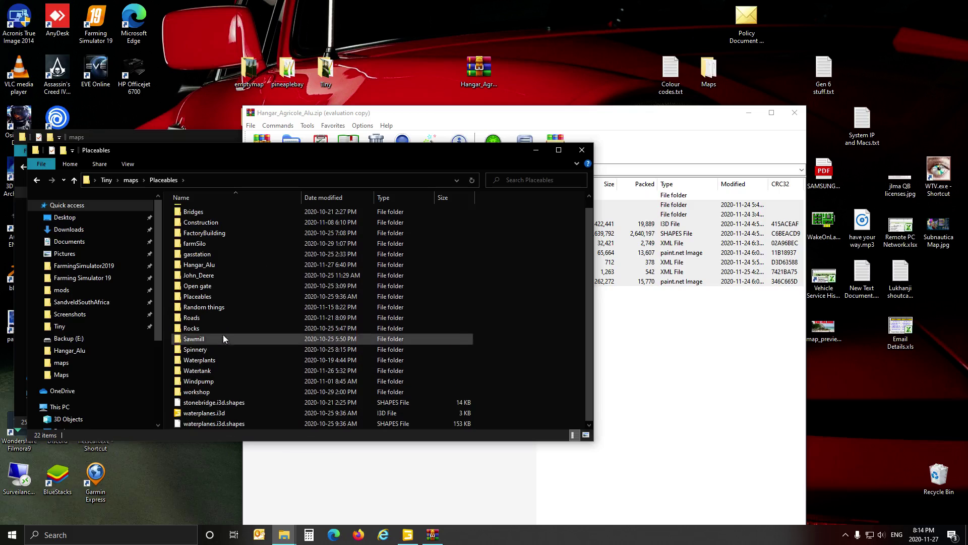
double_click(224, 265)
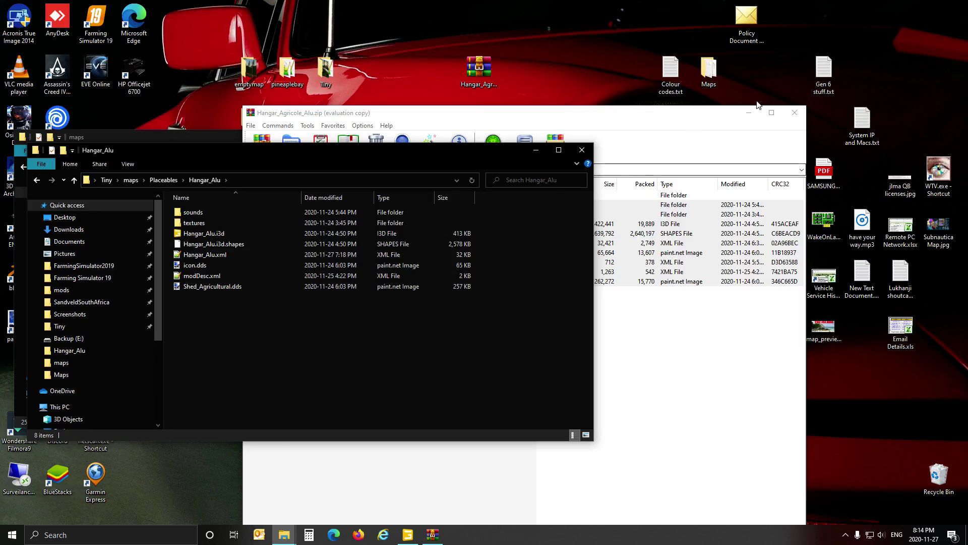
Step: Close the archive window and move the hangar zip file beside the Colour codes.txt file on the desktop
click(794, 114)
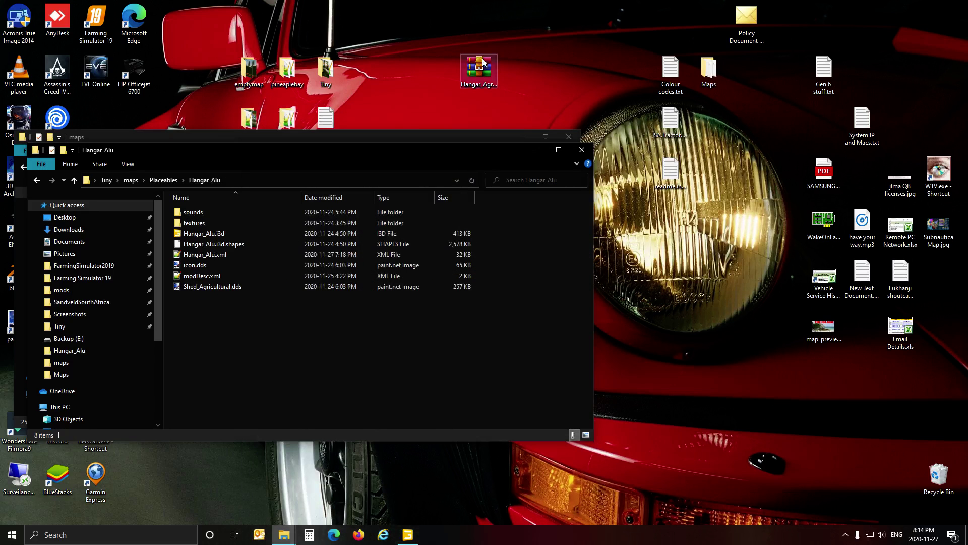
drag(478, 70, 628, 63)
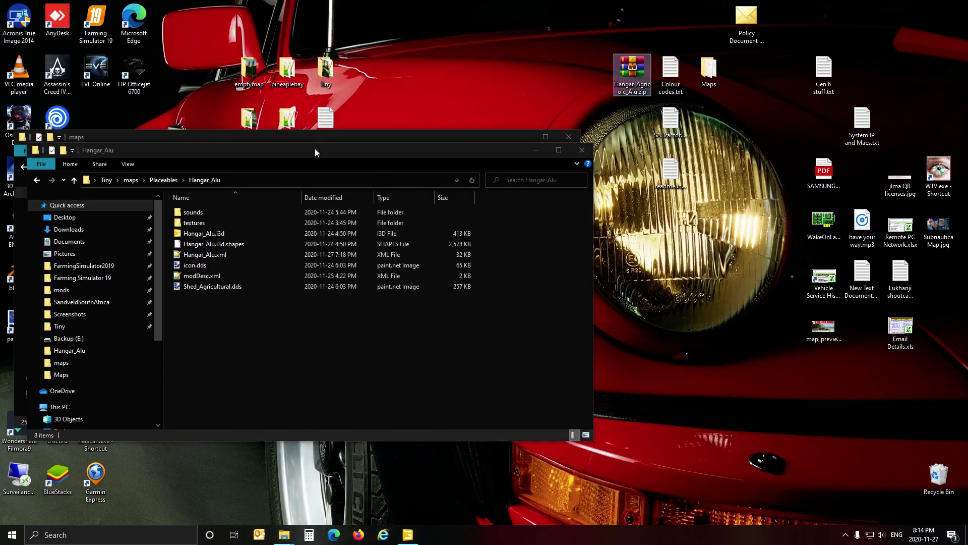
drag(315, 148, 392, 155)
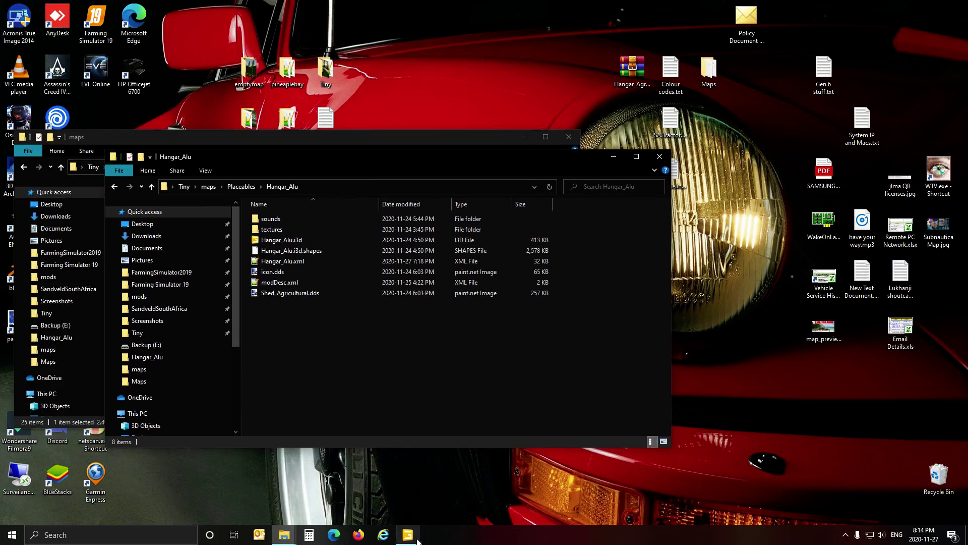
Step: Open Hangar_Alu.i3d from the map's Hangar_Alu folder in its own GIANTS Editor window
click(409, 507)
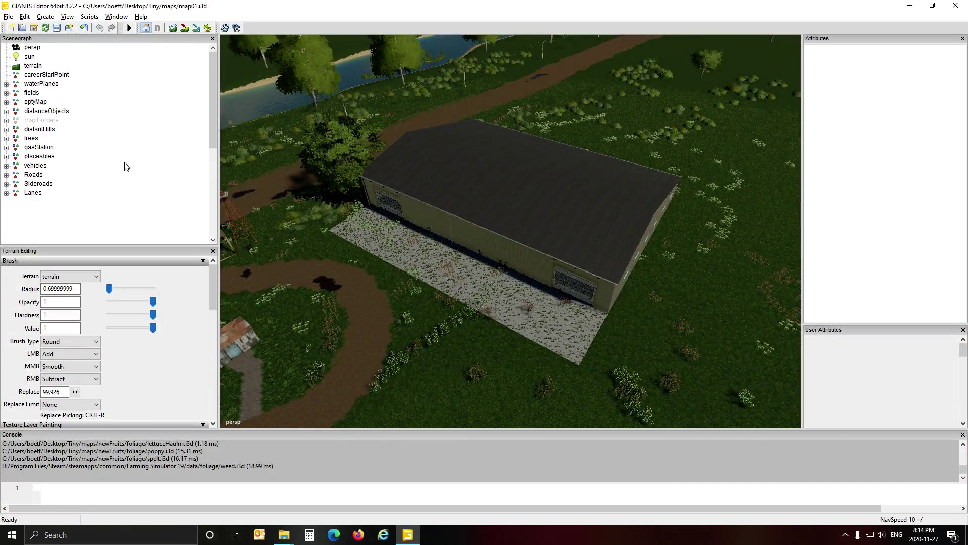
click(284, 519)
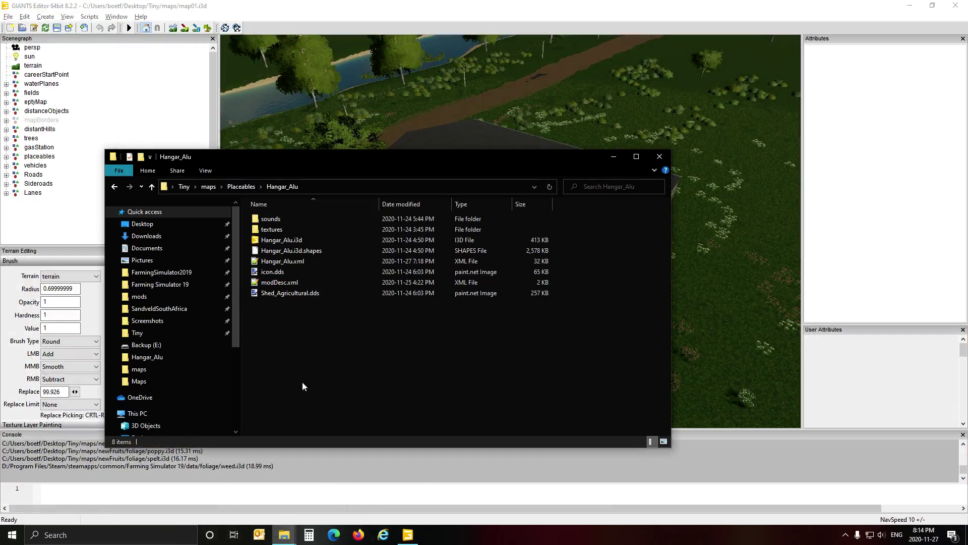
click(273, 244)
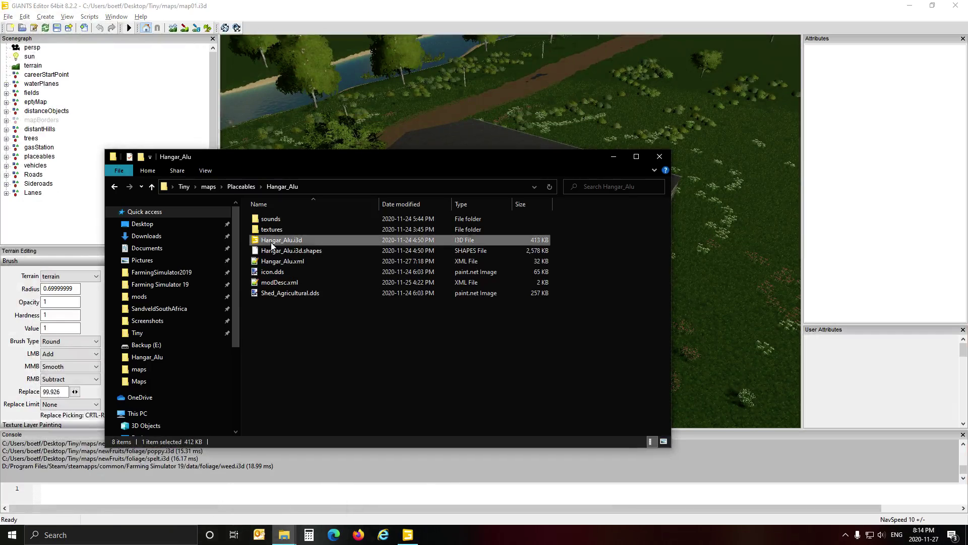
double_click(272, 244)
click(484, 329)
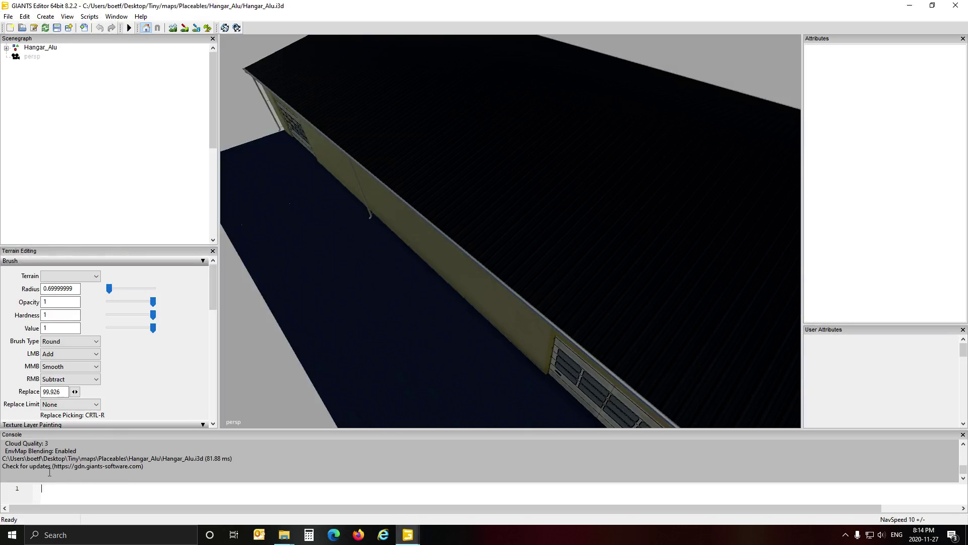
Step: Enlarge the console and check the hangar's loading log for errors
mouse_move(451, 299)
mouse_down()
mouse_move(480, 288)
mouse_move(452, 291)
mouse_up()
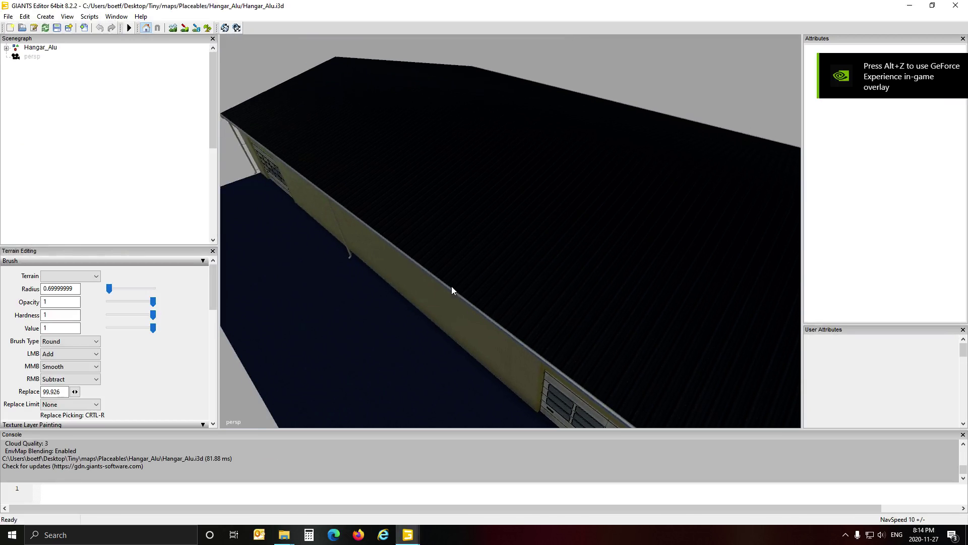
scroll(55, 465, up, 3)
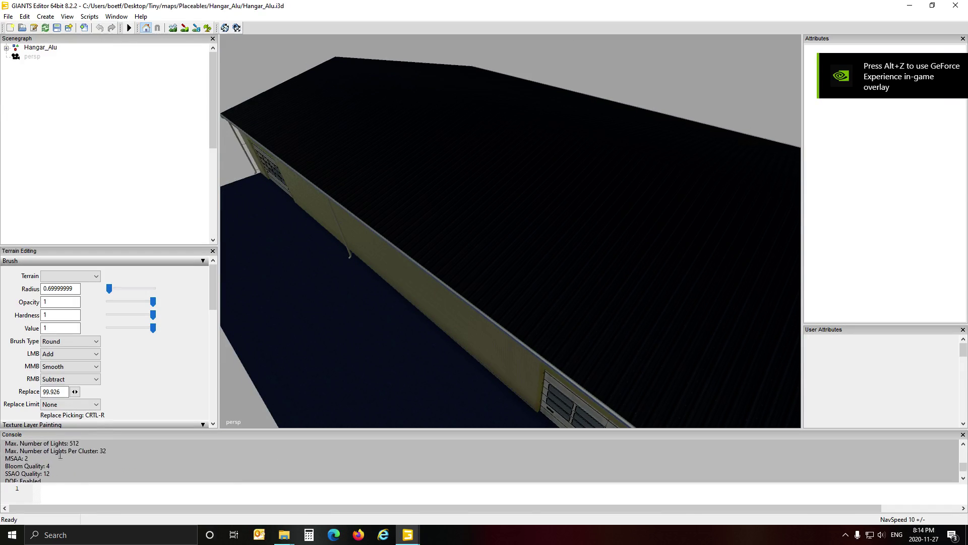
drag(104, 430, 125, 304)
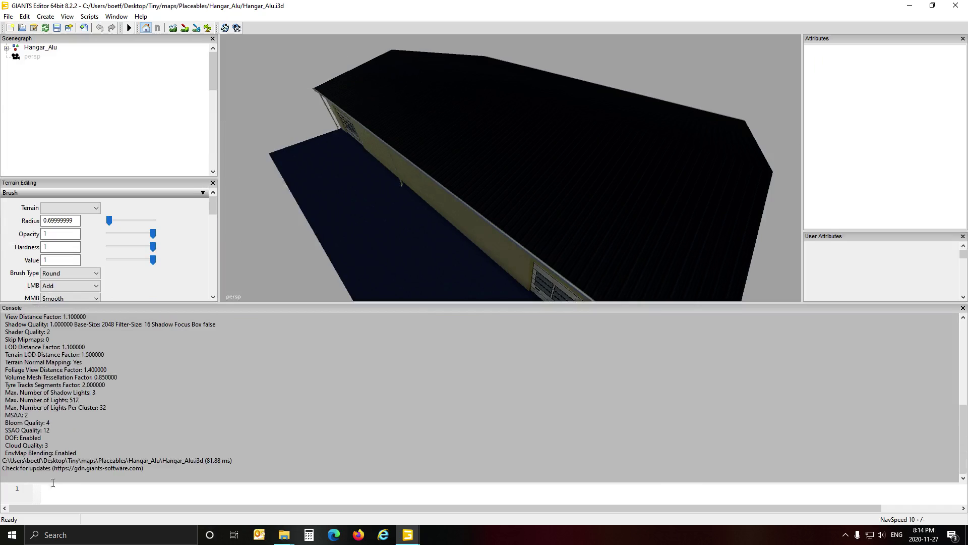
scroll(93, 392, up, 10)
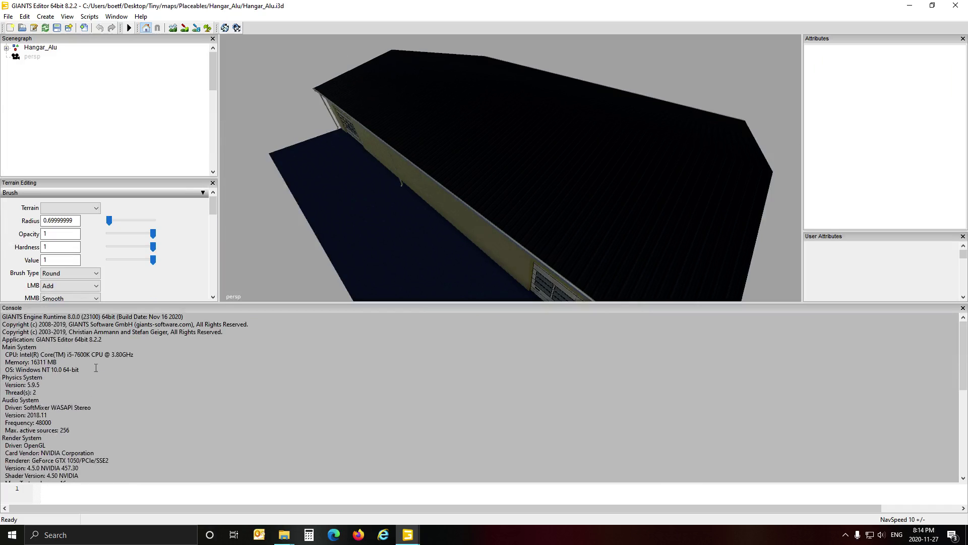
scroll(85, 358, down, 12)
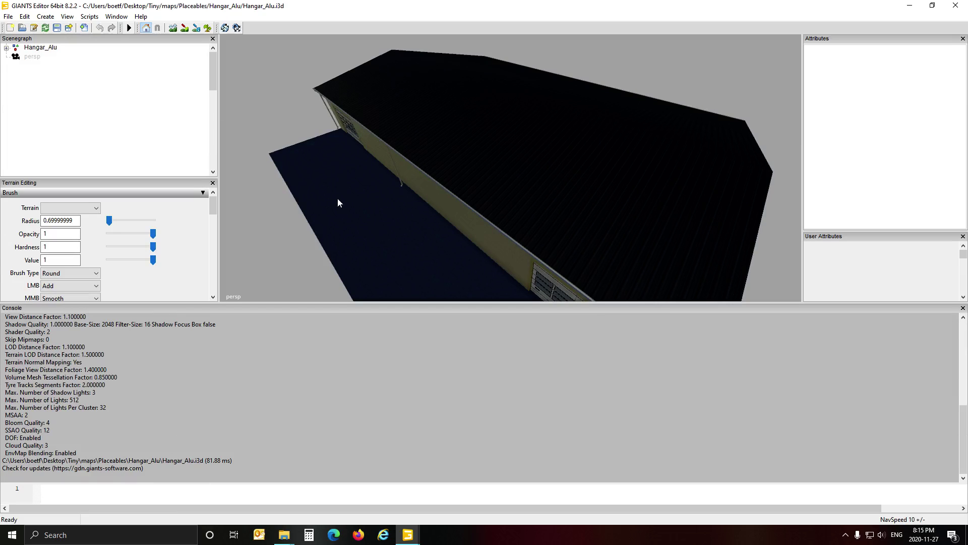
Step: Expand the hangar's Bati_Hangar and Animations groups and inspect the attributes of Portail_1
click(6, 48)
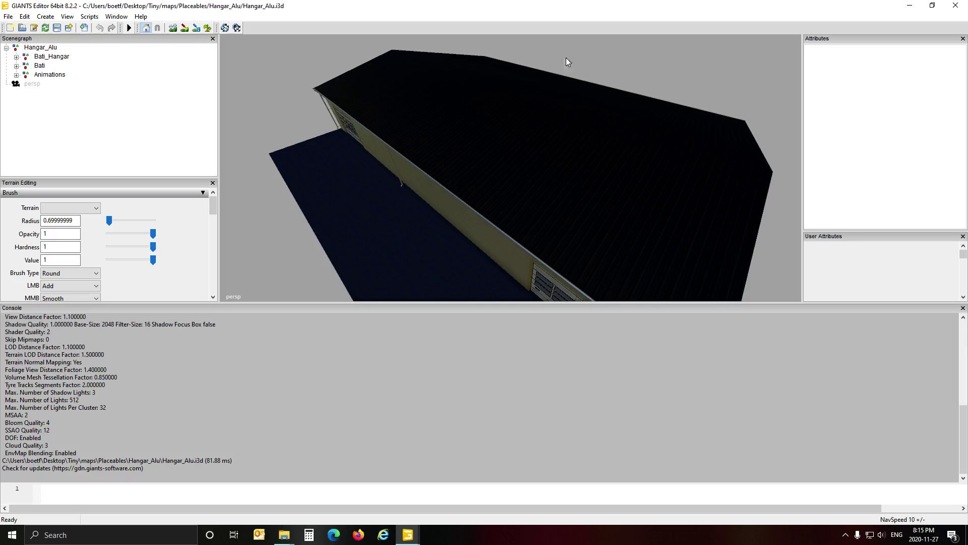
click(16, 56)
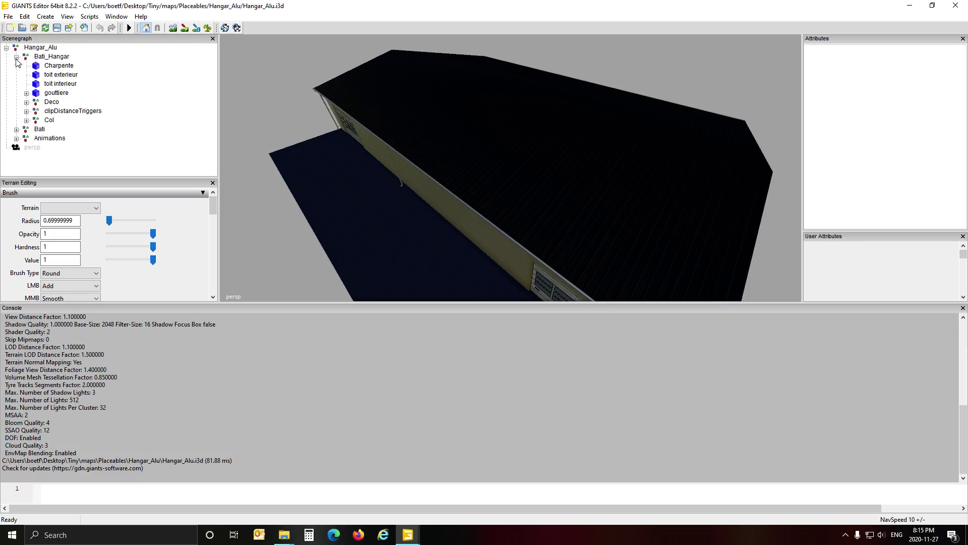
click(16, 139)
click(57, 147)
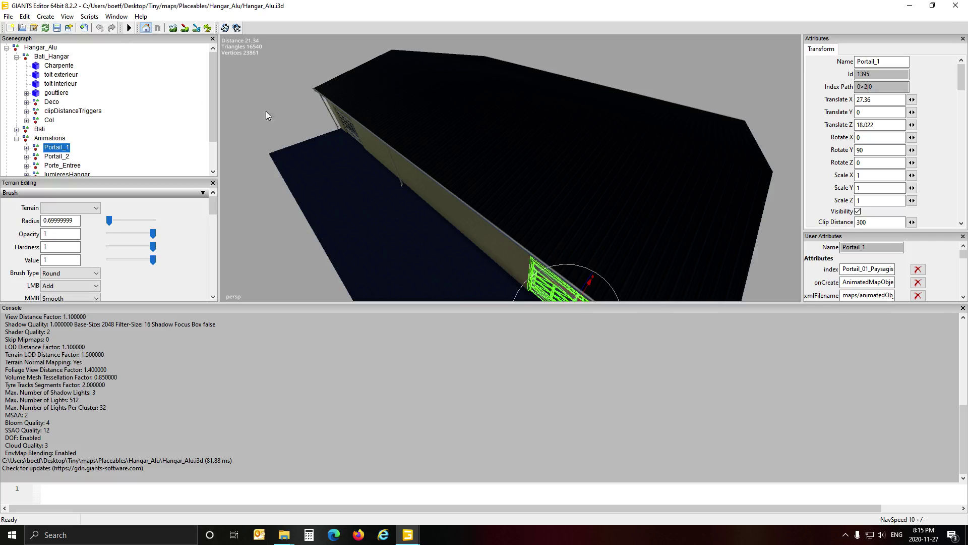
Step: Close the Hangar_Alu.i3d editor and return to the editor with map01.i3d
click(959, 7)
click(552, 269)
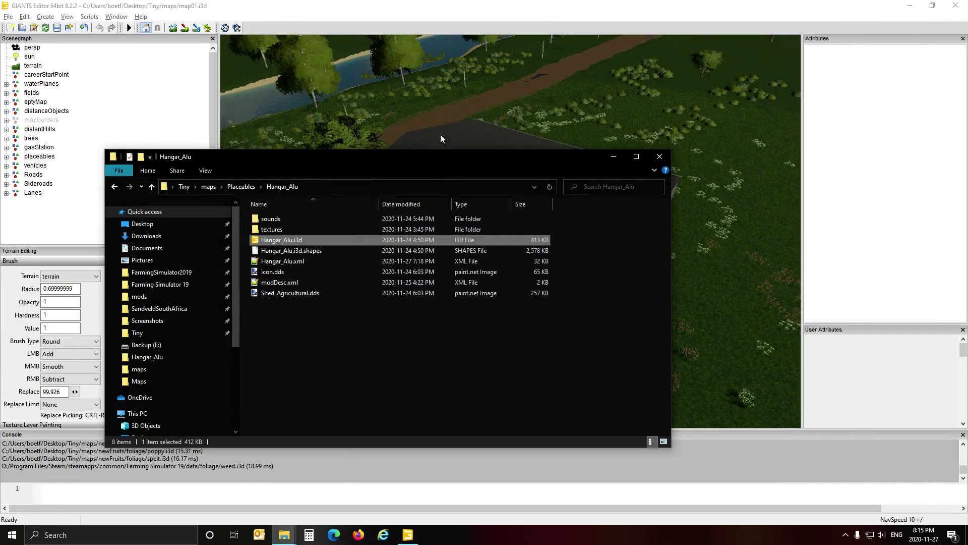
click(424, 9)
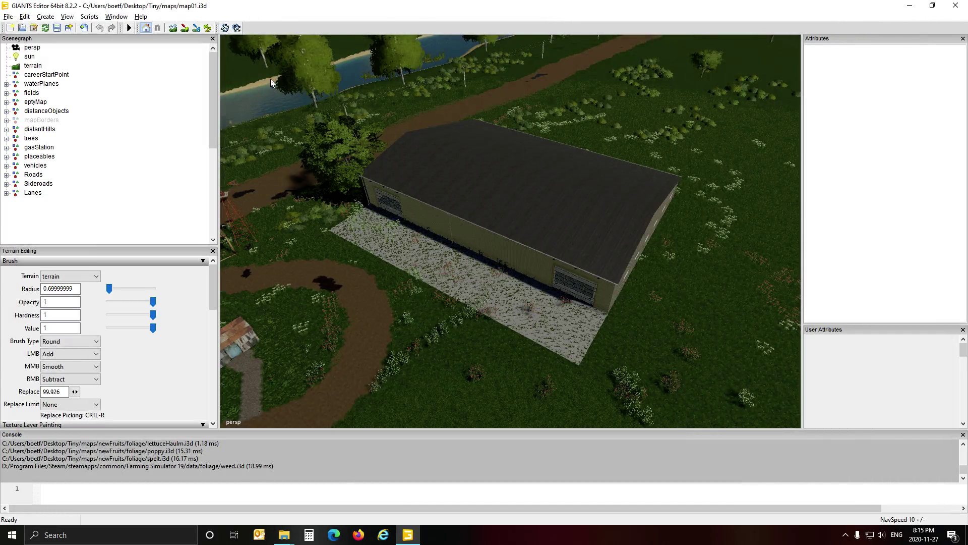
Step: Try to import Hangar_Alu.i3d from the Placeables\Hangar_Alu folder into the map
click(8, 17)
click(28, 124)
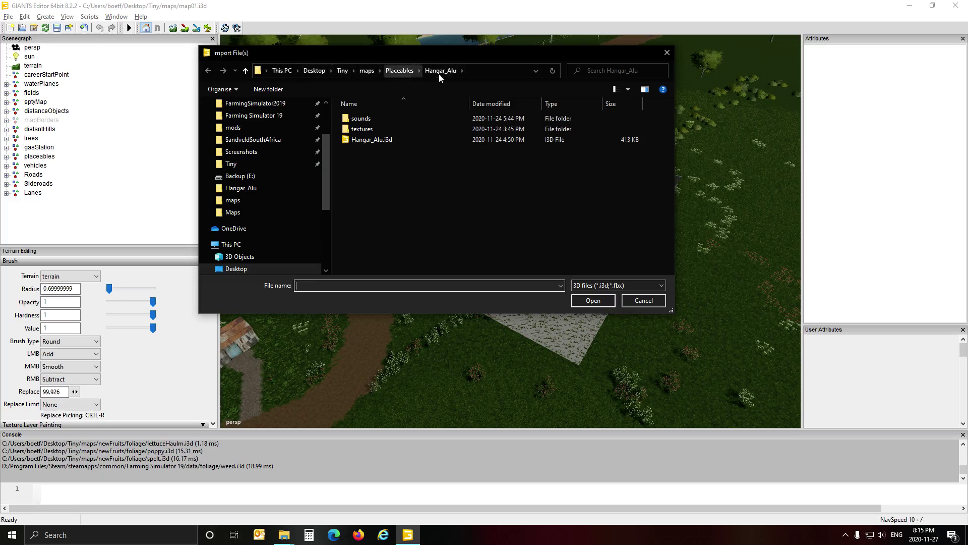
click(380, 140)
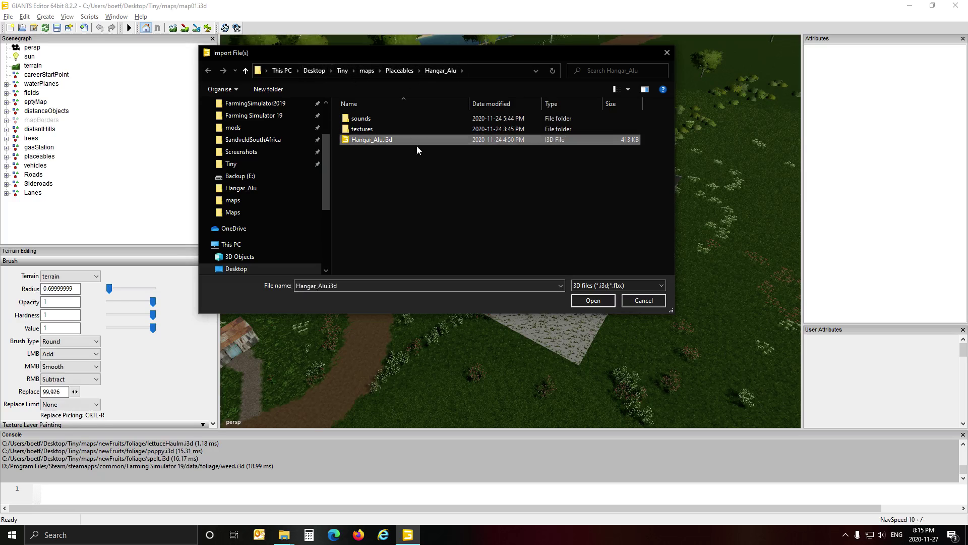
click(593, 301)
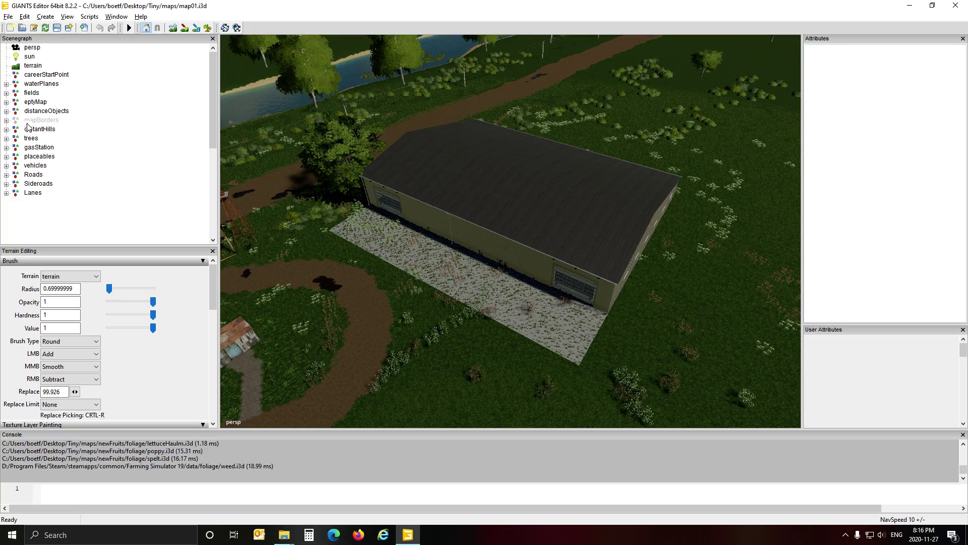
Step: Expand the eptyMap group and select placeholders to examine its onCreate user attribute
click(6, 102)
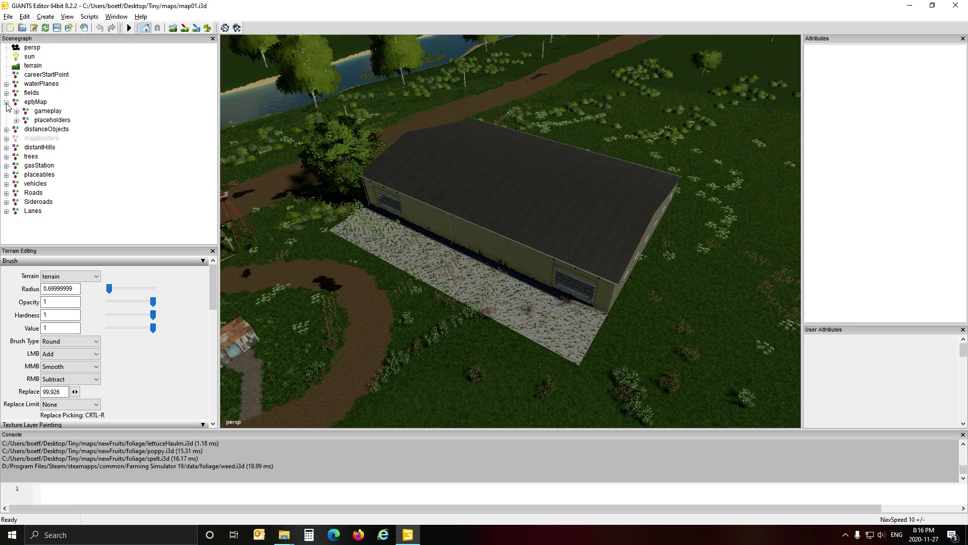
click(50, 121)
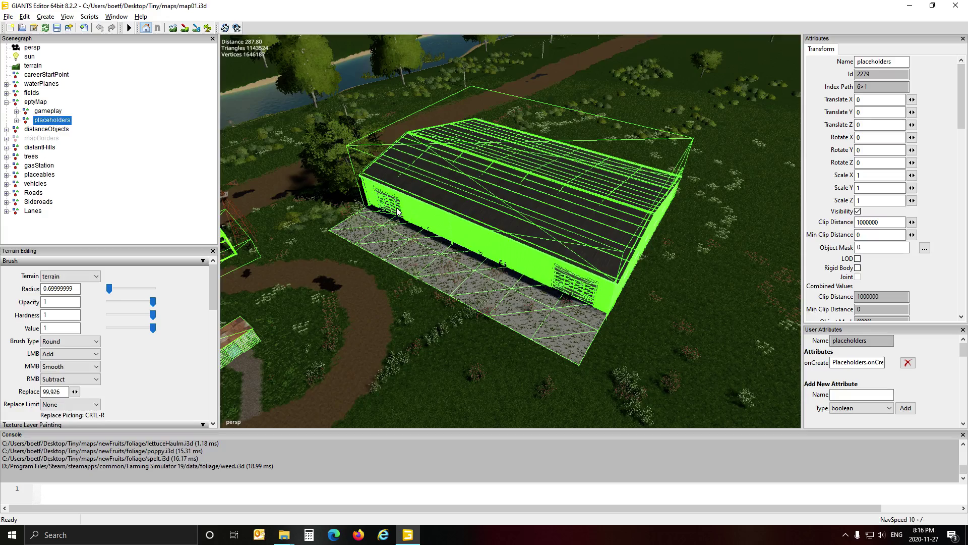
mouse_move(406, 338)
mouse_down()
mouse_move(265, 326)
mouse_move(156, 300)
mouse_move(278, 324)
mouse_move(489, 332)
mouse_move(459, 319)
mouse_move(358, 324)
mouse_move(403, 334)
mouse_up()
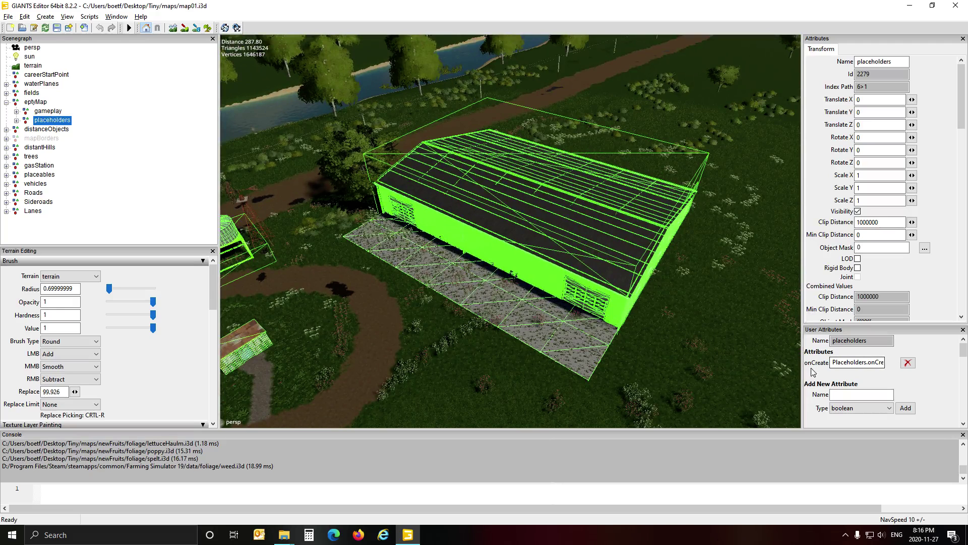
Step: Select the water tank in the scene to locate its node within the placeholders group, and clear the selection
drag(408, 322, 327, 350)
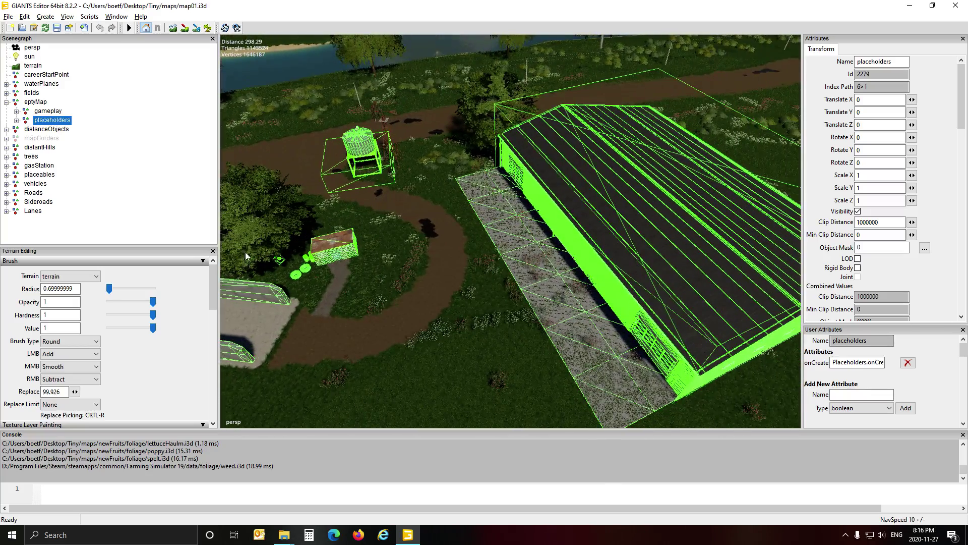
click(152, 176)
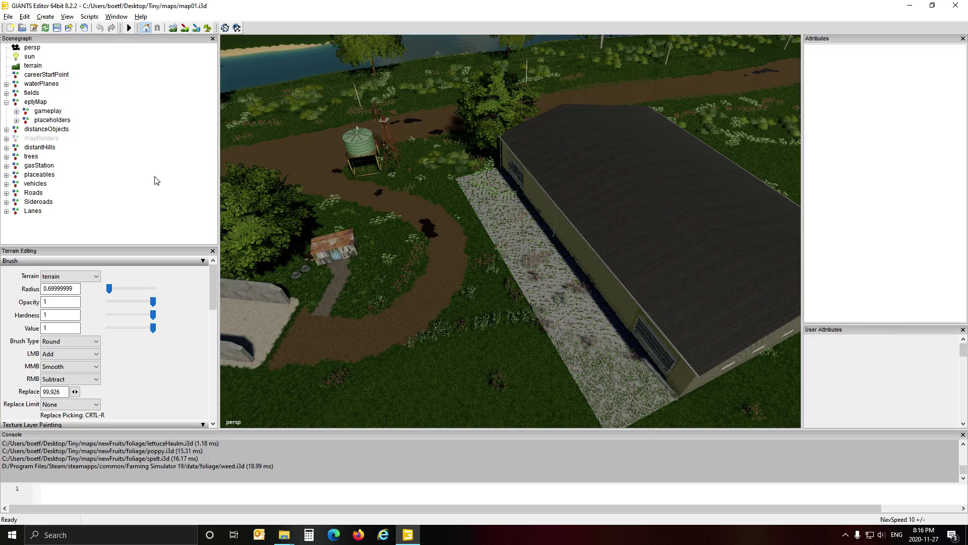
click(347, 160)
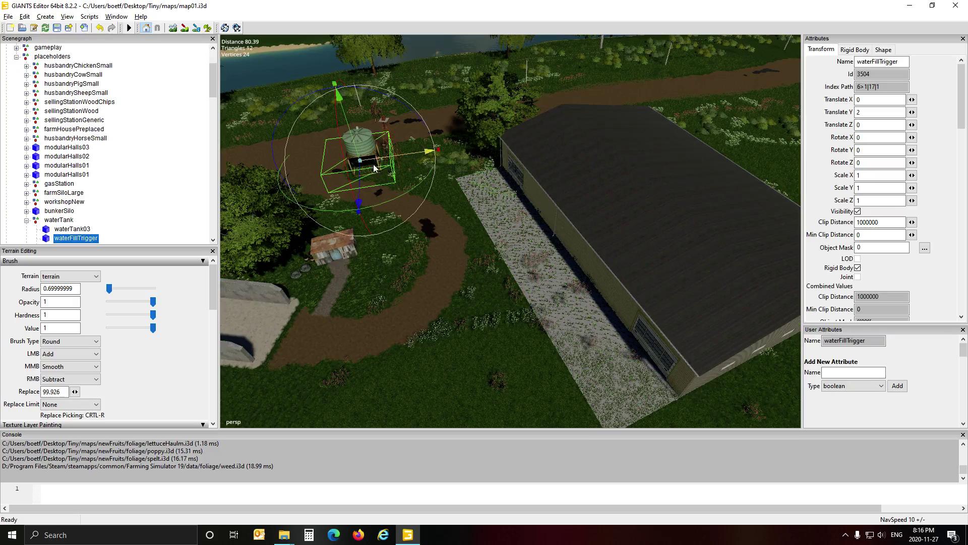
click(148, 198)
Step: Select the hangar's Hangar_Alu parent group inside placeholders and inspect its transform and the highlighted building
drag(480, 230, 523, 229)
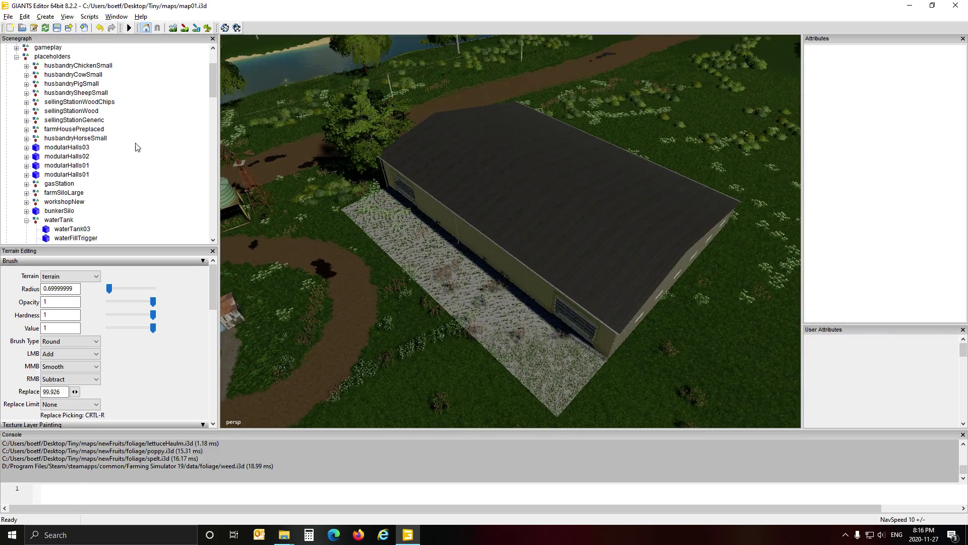
scroll(136, 151, down, 1)
scroll(138, 154, down, 3)
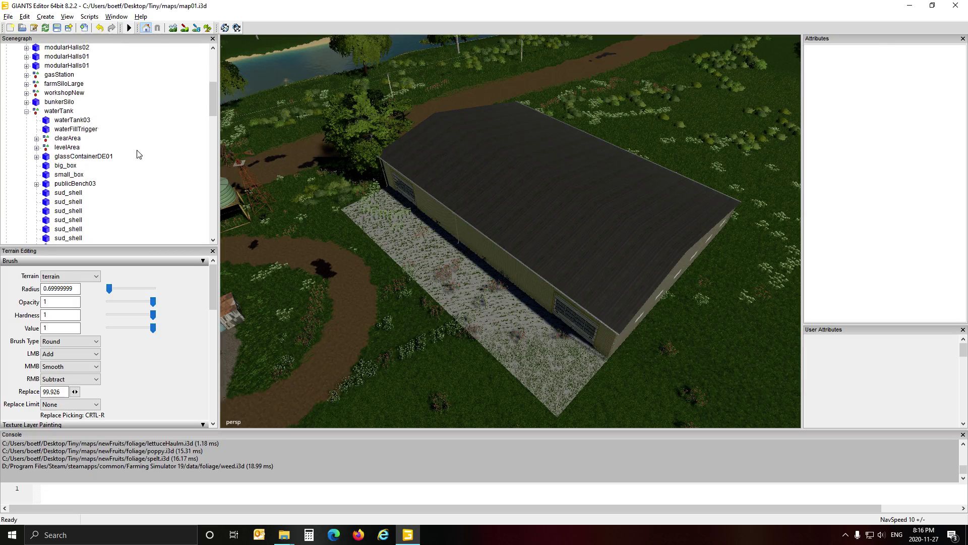
click(455, 171)
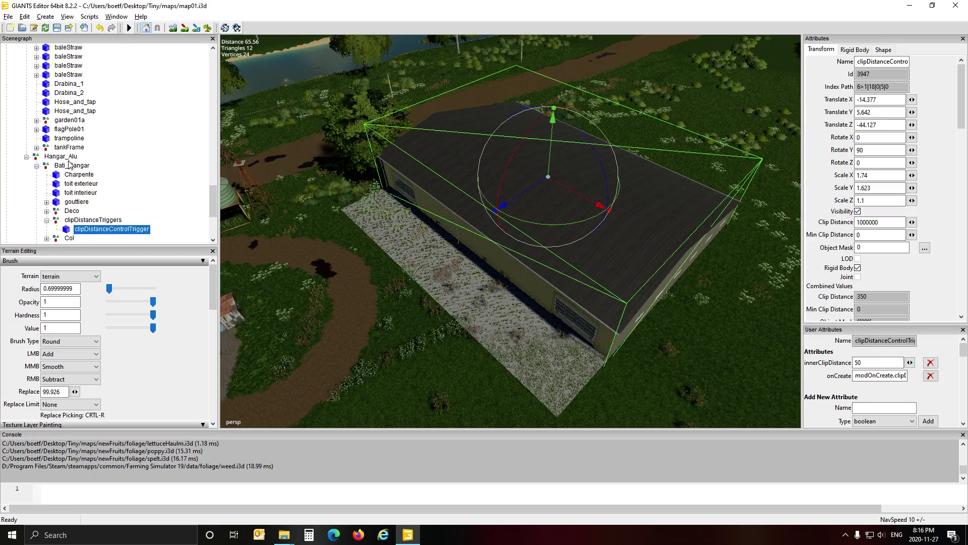
click(68, 157)
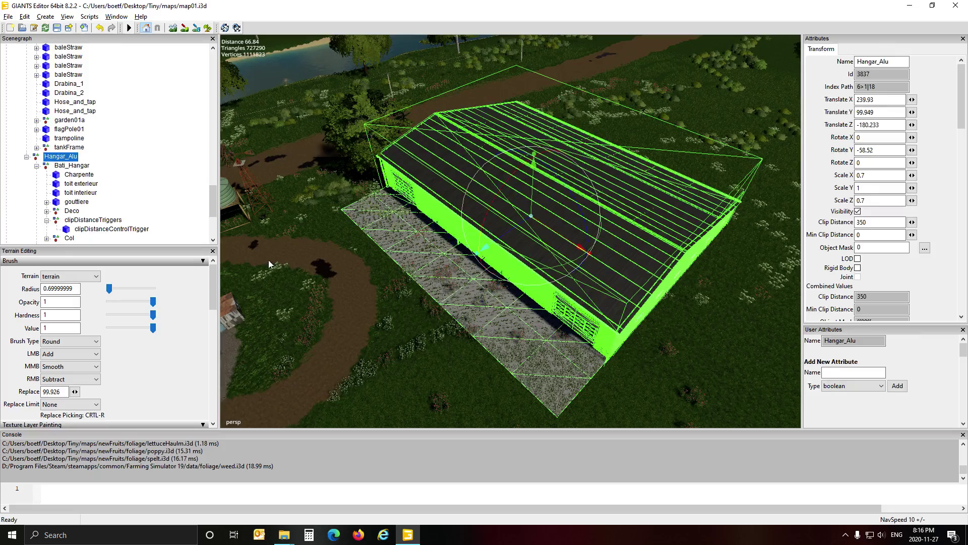
mouse_move(268, 260)
mouse_down()
mouse_move(293, 262)
mouse_move(268, 273)
mouse_up()
scroll(268, 273, up, 5)
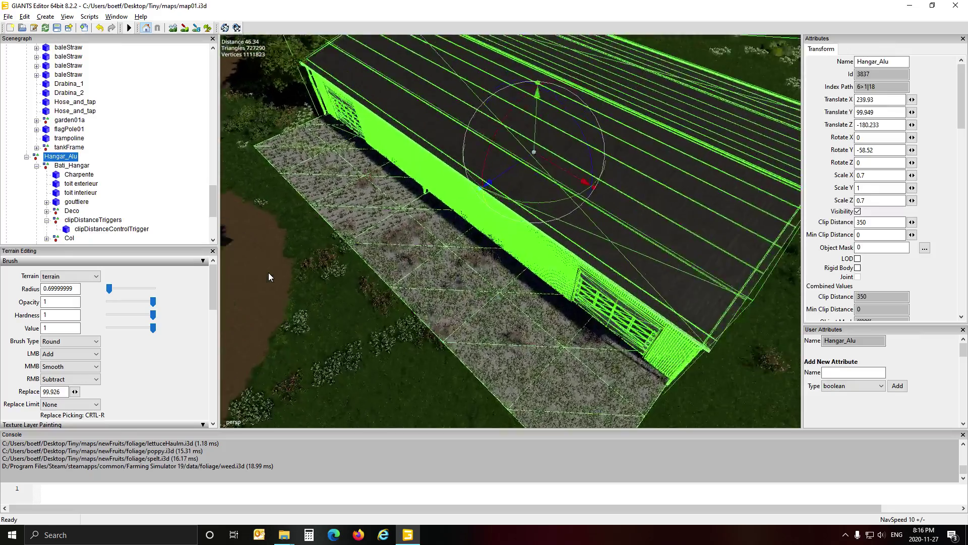
scroll(269, 273, down, 5)
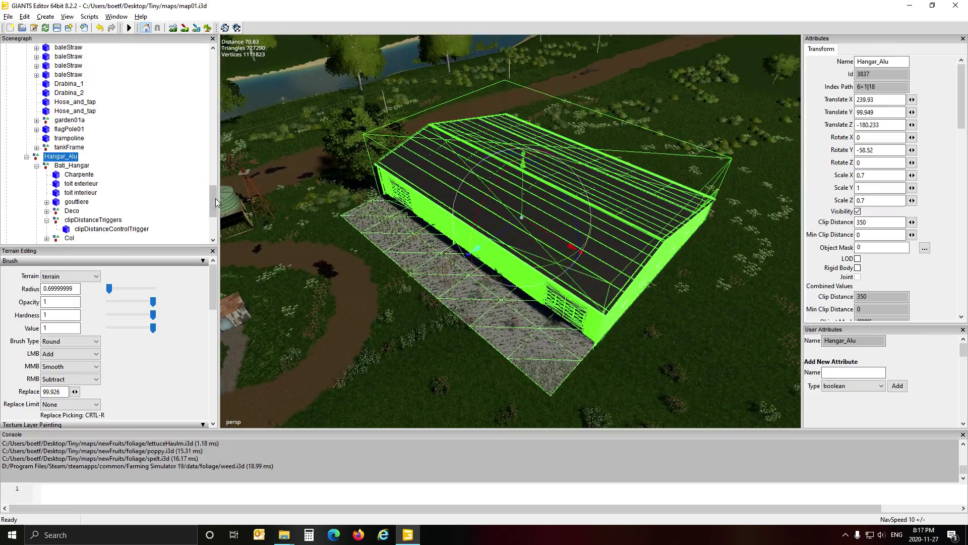
Step: Select the placeholders group to review its onCreate user attribute and collapse it in the scenegraph
drag(216, 198, 210, 67)
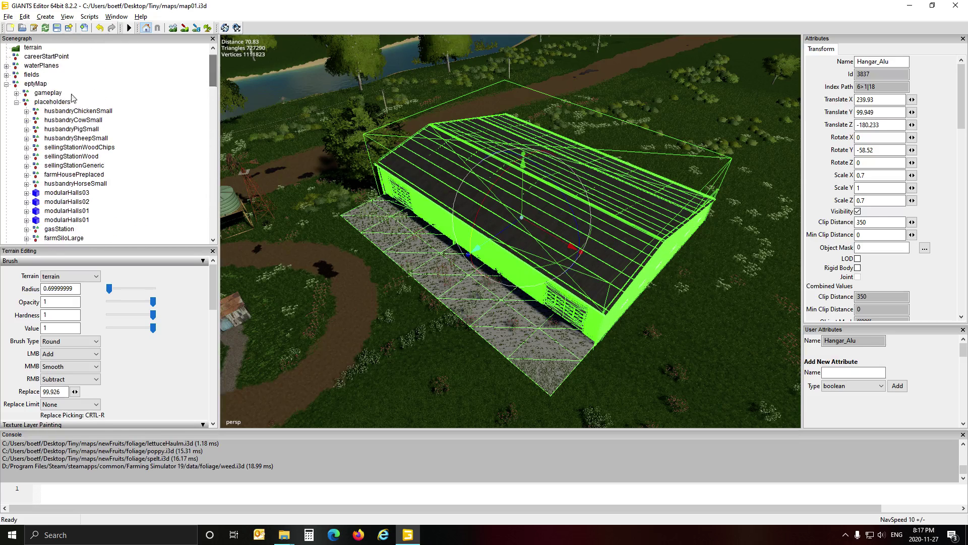
click(54, 102)
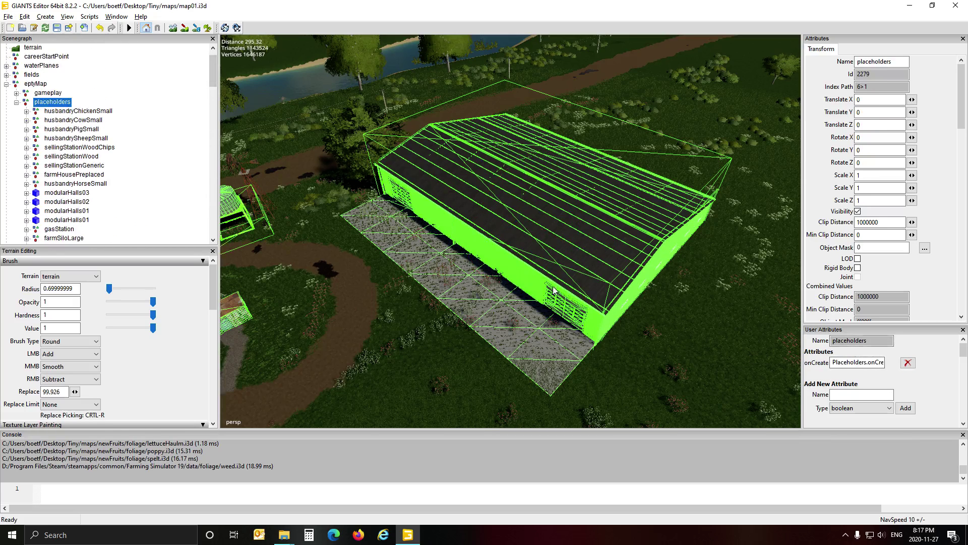
click(17, 103)
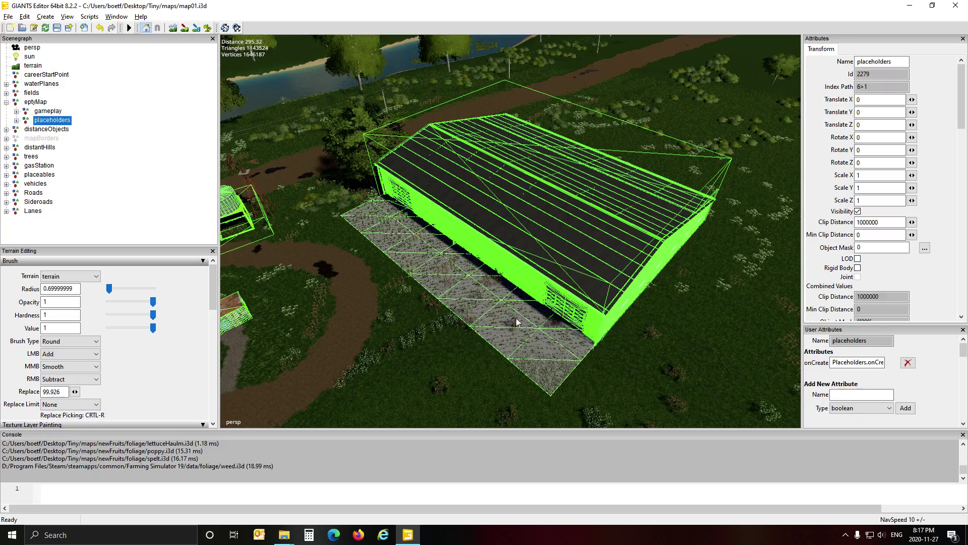
Step: Examine the placeholder objects around the hangar, water tank and bunker silo, and clear the selection
drag(516, 323, 716, 247)
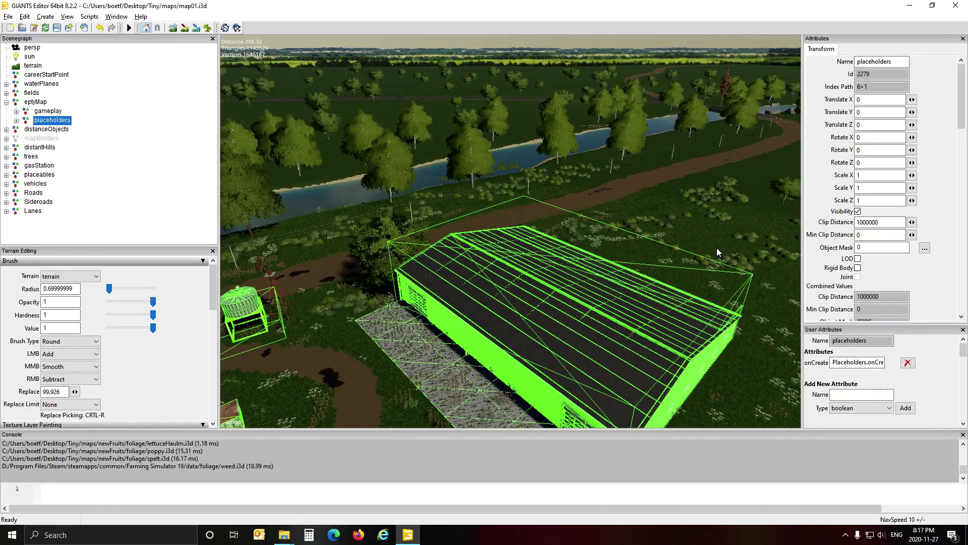
drag(380, 313, 356, 354)
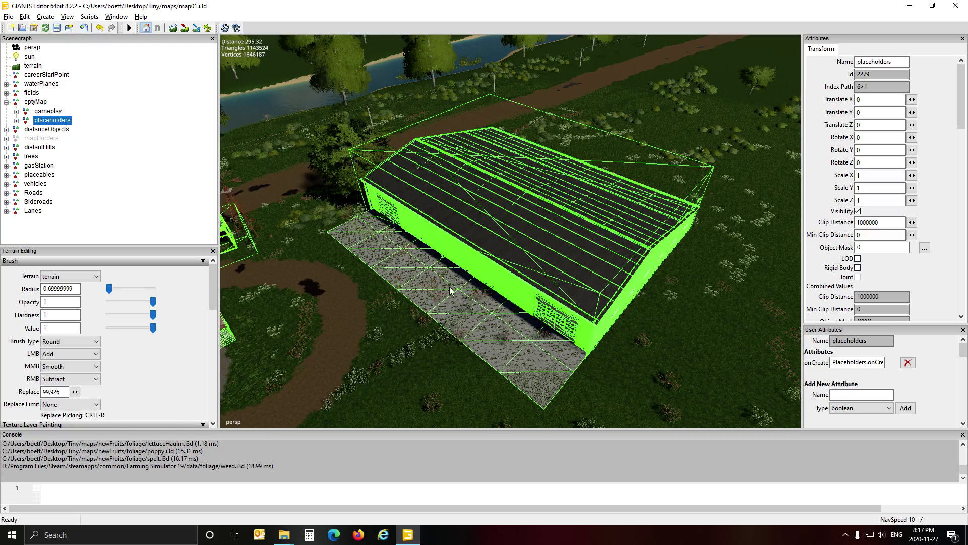
drag(353, 266, 648, 316)
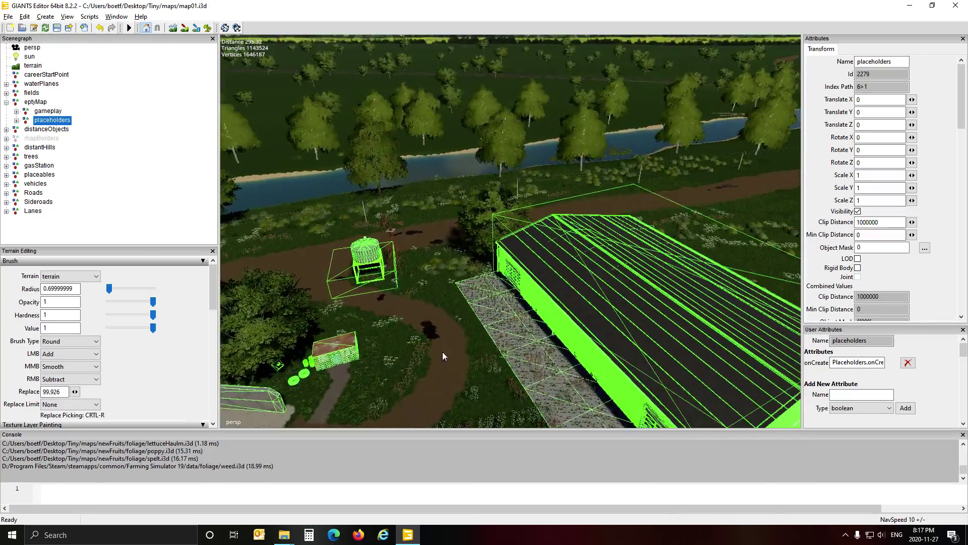
drag(443, 353, 494, 356)
scroll(498, 357, down, 4)
scroll(498, 357, up, 3)
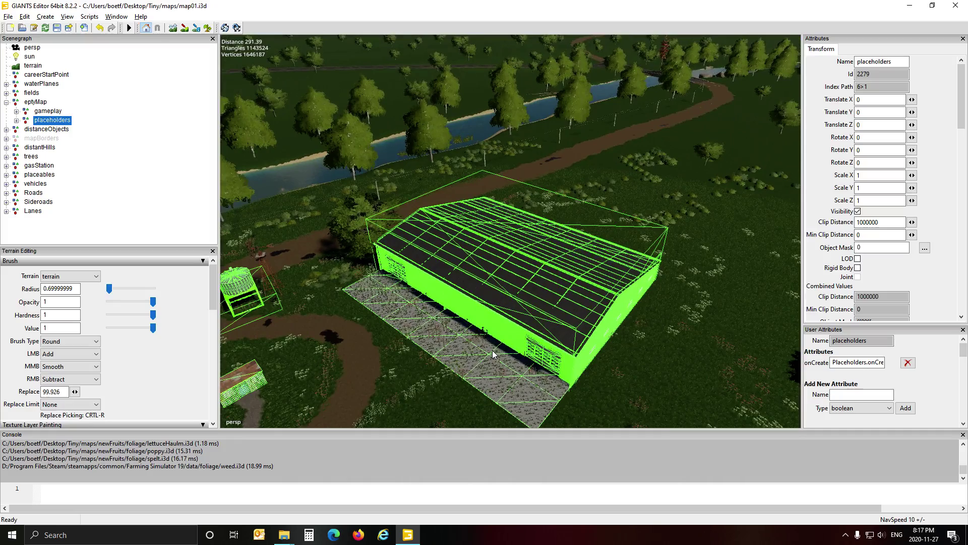
mouse_move(676, 366)
mouse_down()
mouse_move(690, 354)
mouse_move(598, 367)
mouse_move(432, 327)
mouse_move(679, 375)
mouse_up()
click(134, 138)
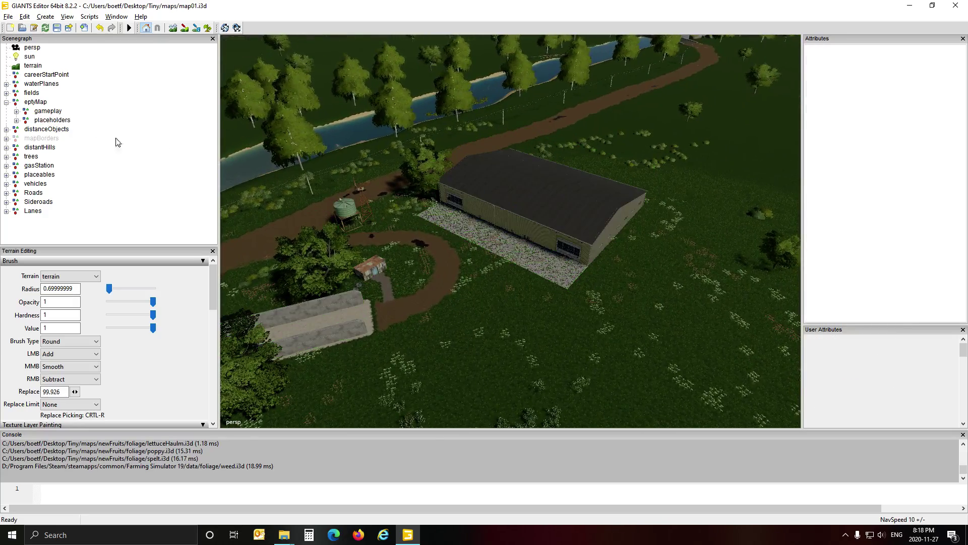
Step: Expand the placeholders group and select the Hangar_Alu group inside it
click(41, 123)
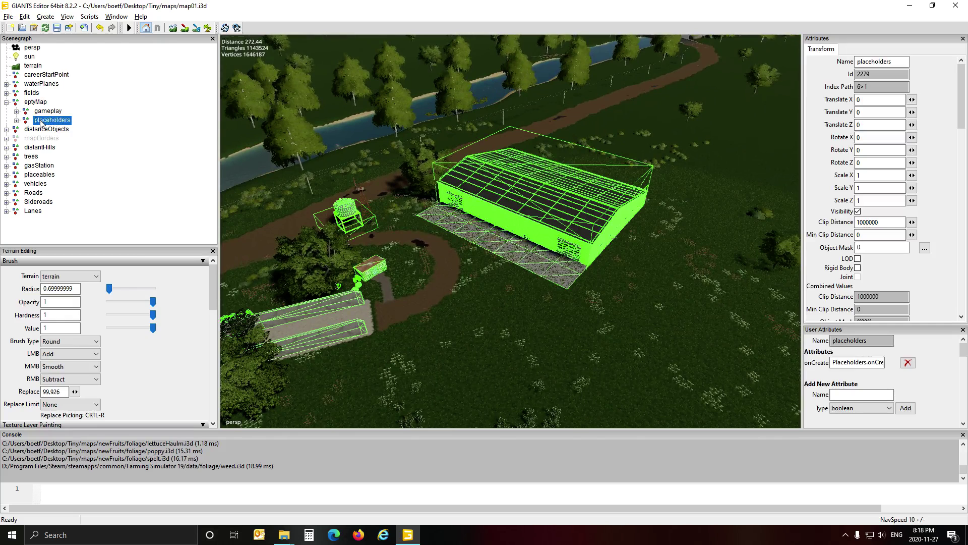
click(16, 121)
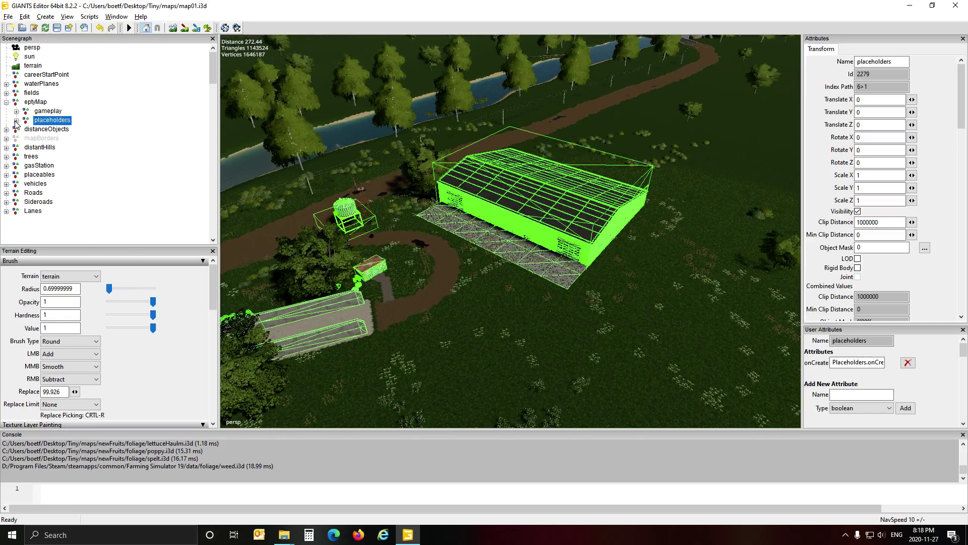
scroll(89, 152, down, 10)
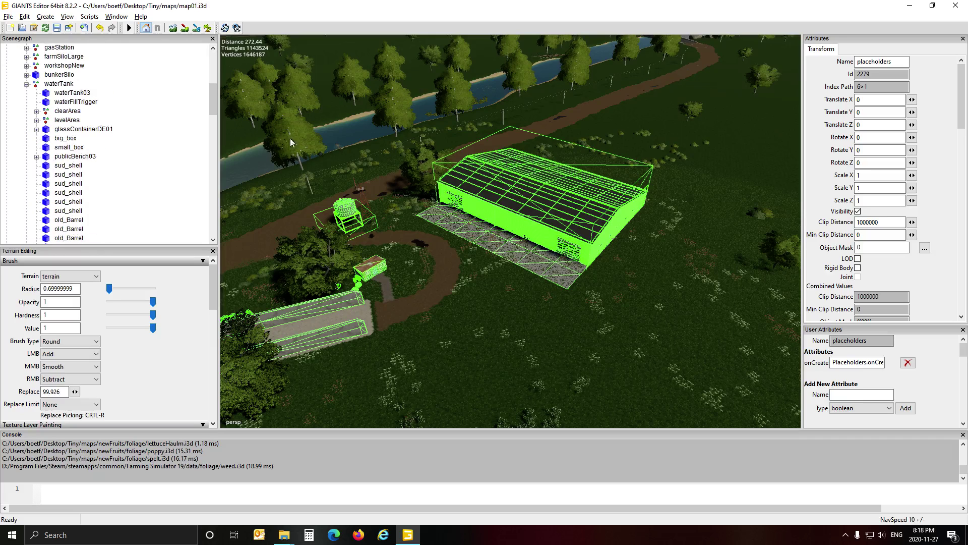
click(548, 200)
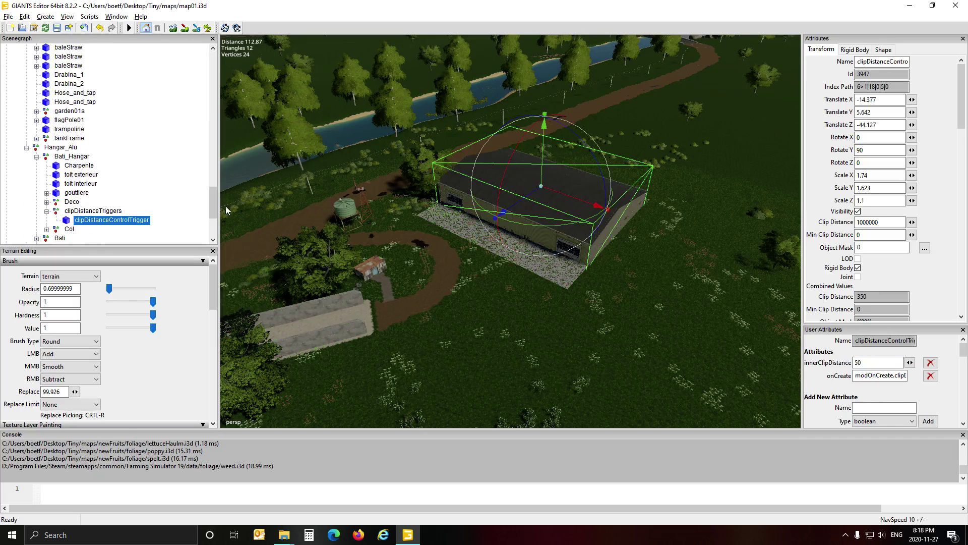
click(68, 149)
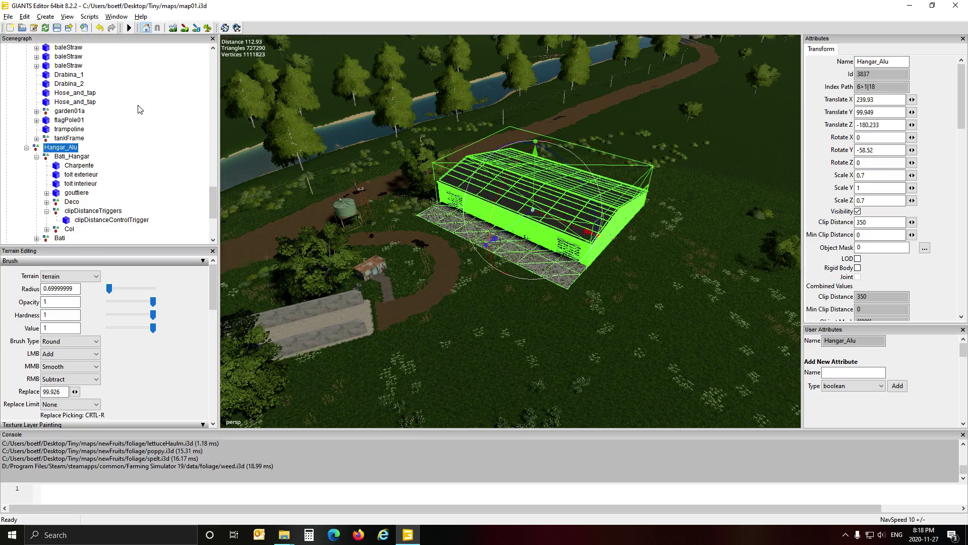
Step: Switch to File Explorer and open modDesc.xml from the Tiny folder in Notepad++
click(911, 6)
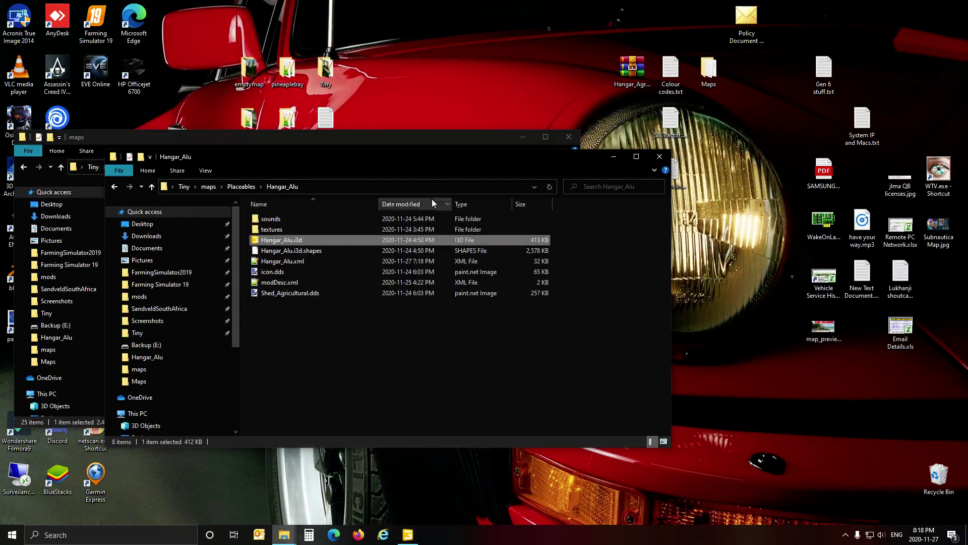
click(208, 187)
click(185, 187)
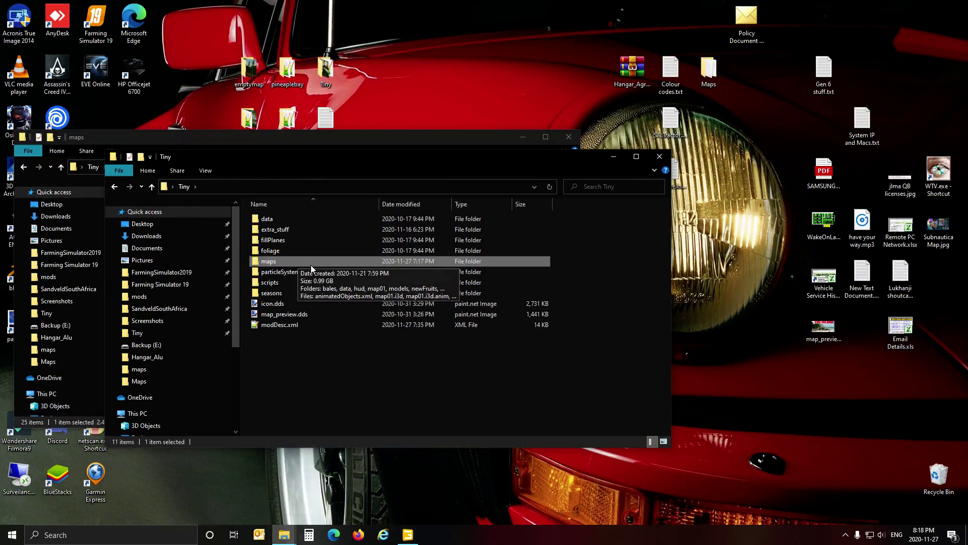
drag(497, 163, 605, 156)
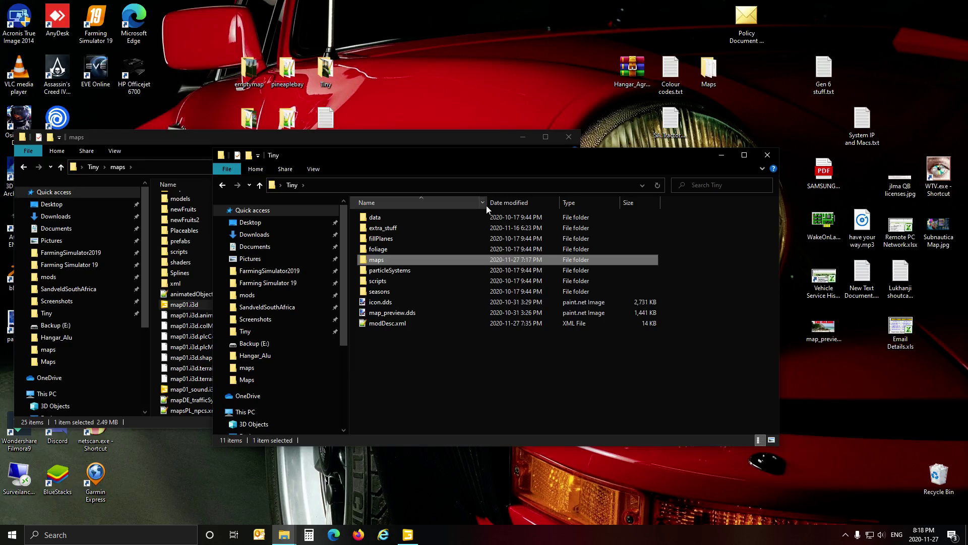
double_click(392, 323)
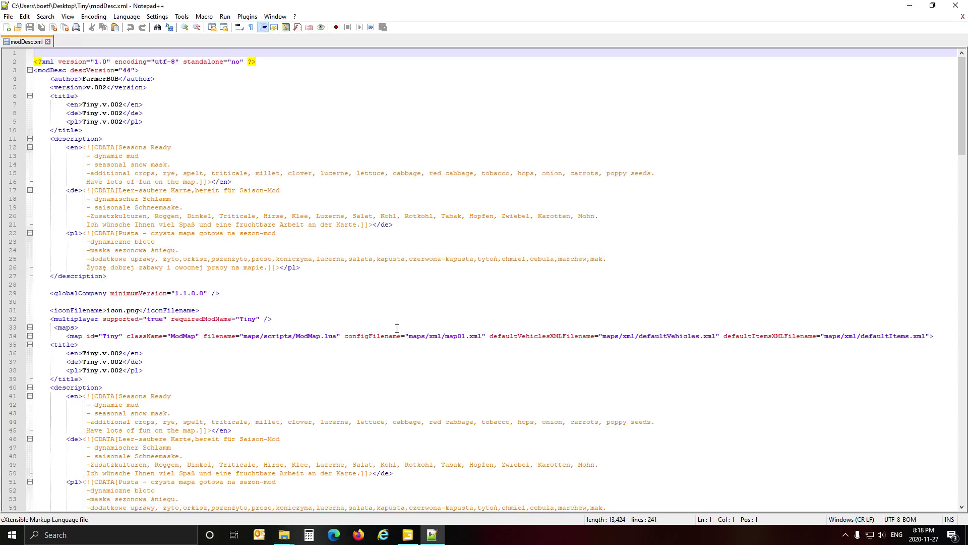
Step: Open defaultItems.xml from the Tiny\maps\xml folder in Notepad++
mouse_move(284, 534)
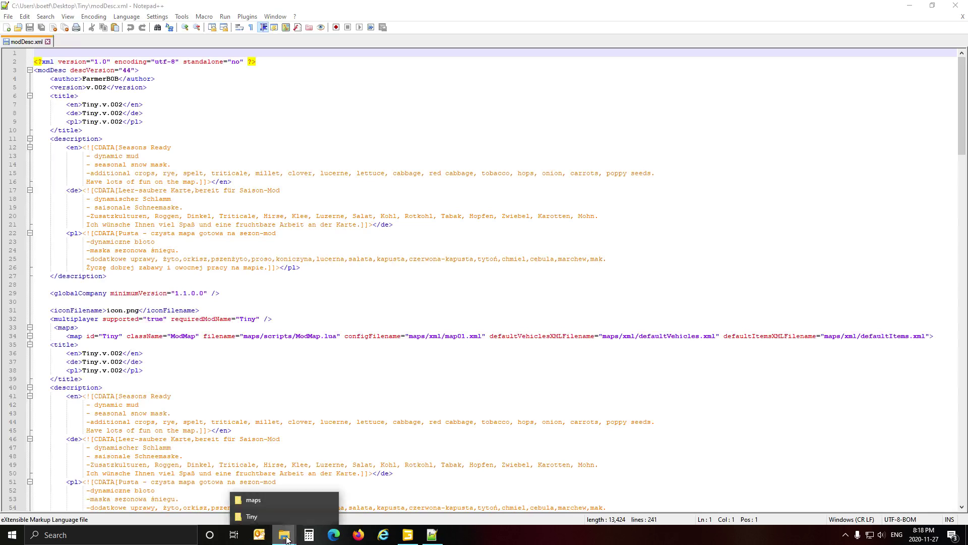
click(290, 502)
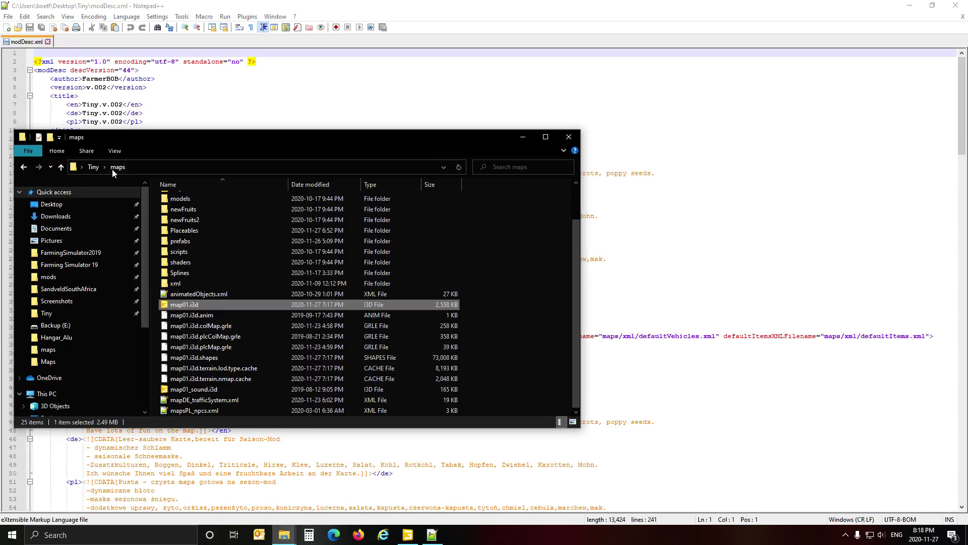
click(96, 168)
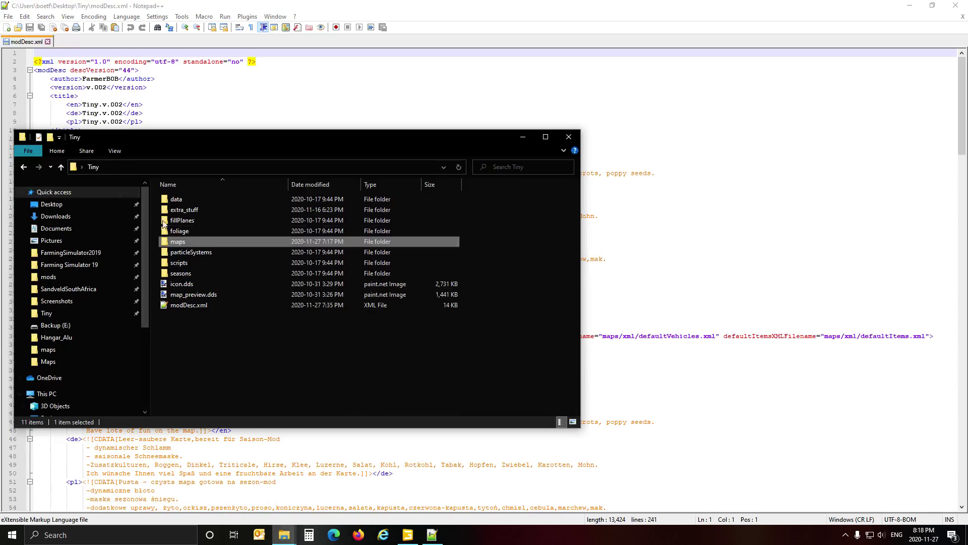
double_click(188, 243)
double_click(195, 326)
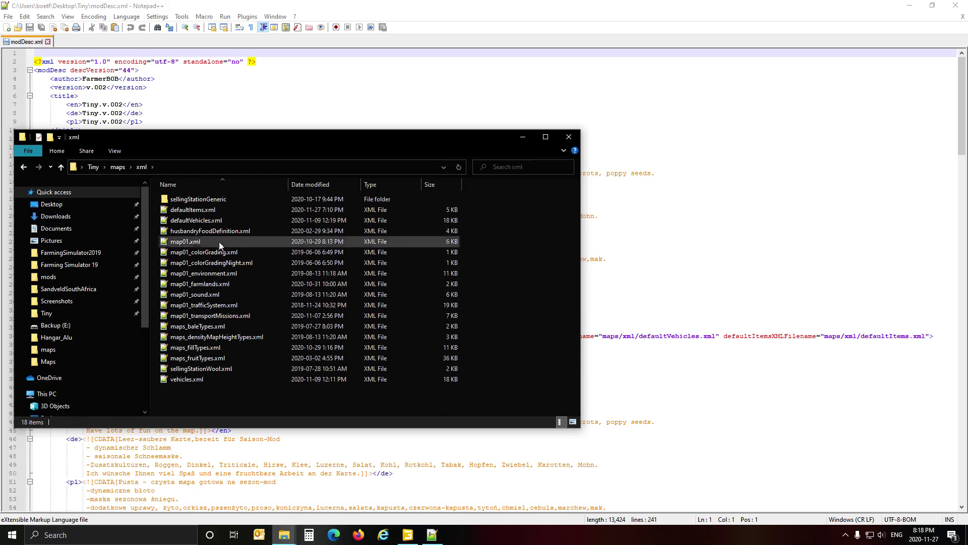
double_click(217, 211)
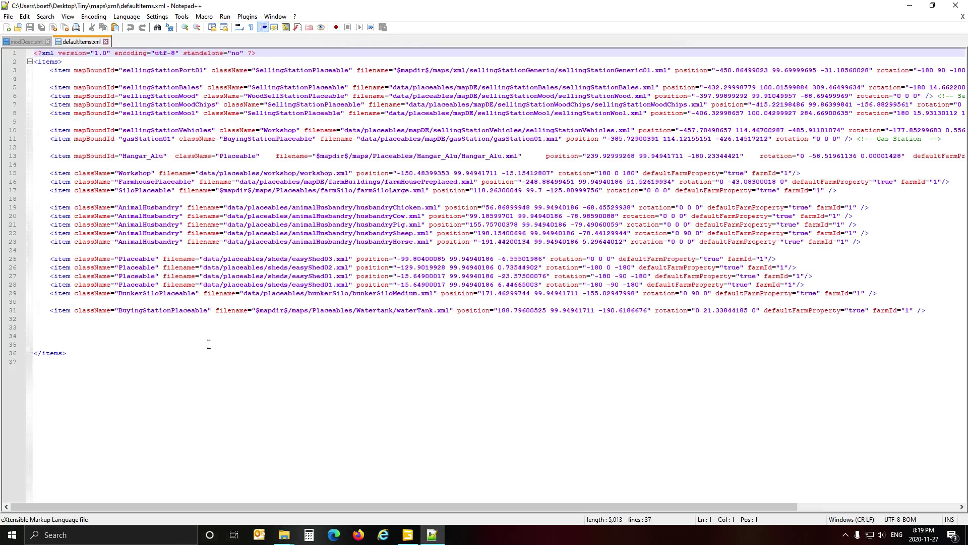
Step: Select the whole Hangar_Alu item entry on line 13 of defaultItems.xml and examine its attributes
click(64, 160)
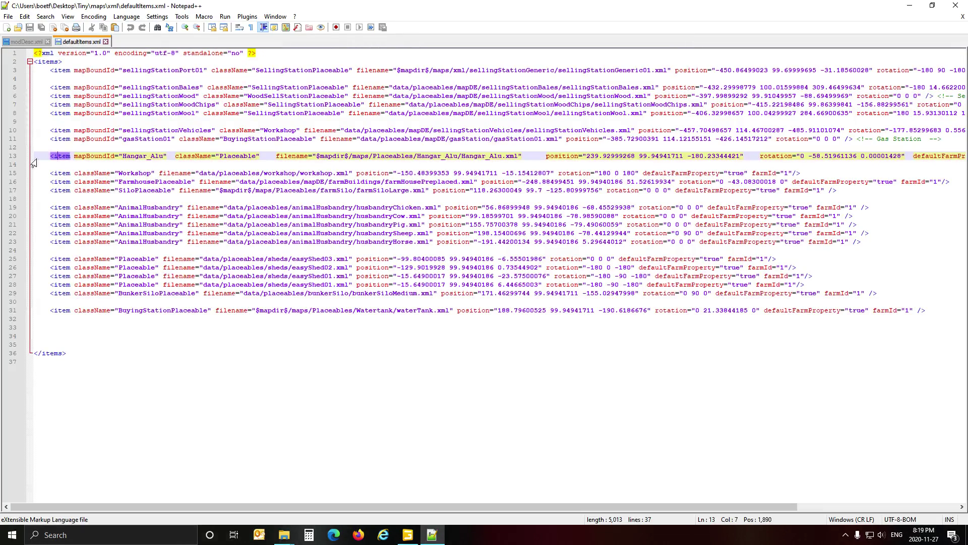
click(33, 158)
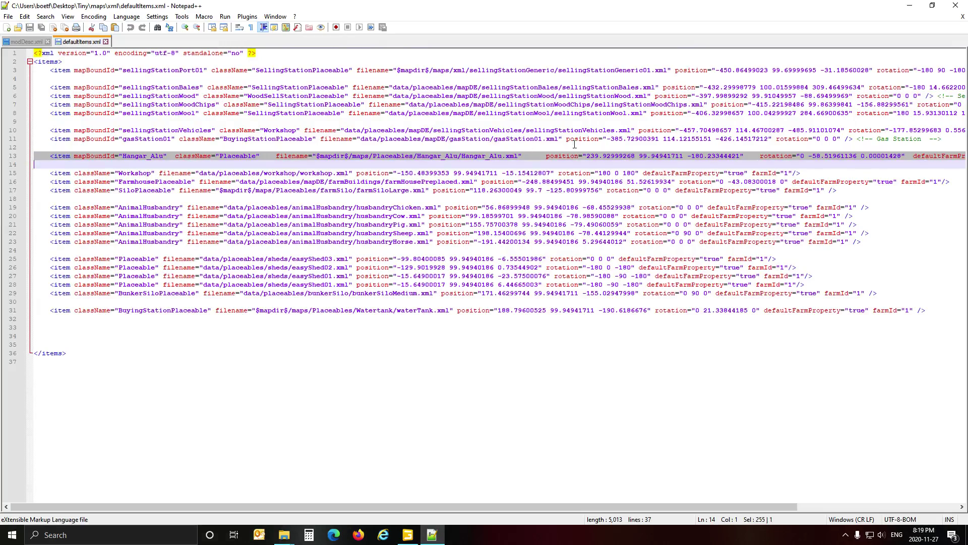
drag(472, 507, 391, 527)
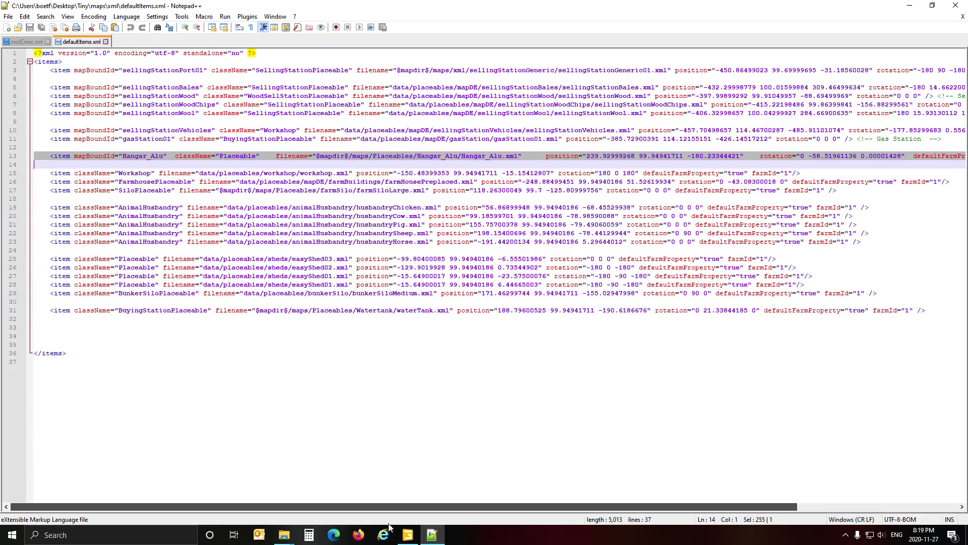
drag(197, 288, 158, 260)
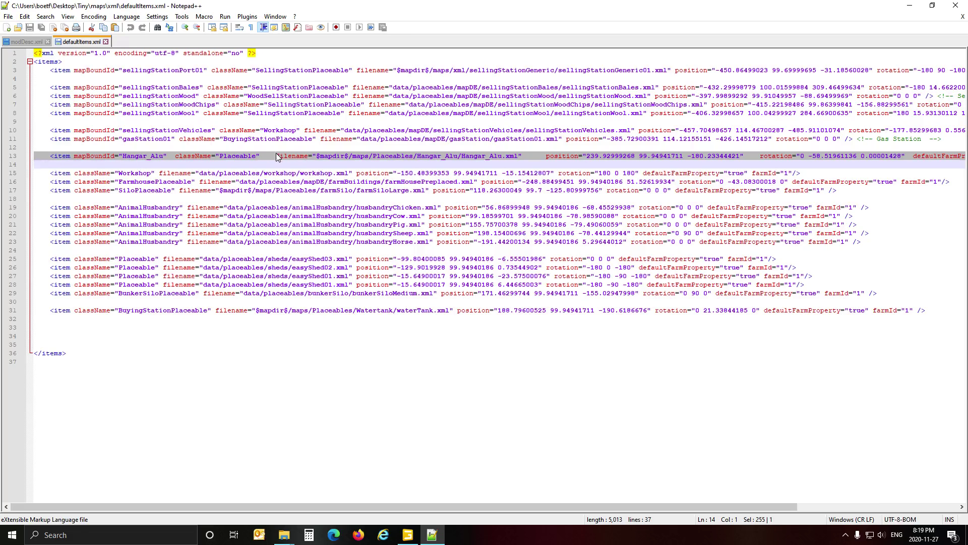
Step: Switch to File Explorer and open items.xml from the FarmingSimulator2019\savegame4 folder in Notepad++
click(100, 157)
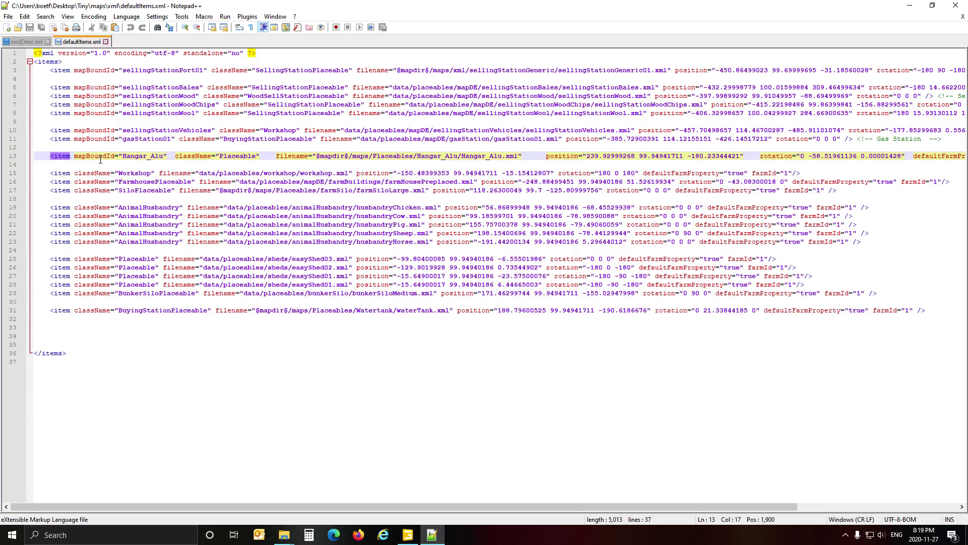
click(284, 535)
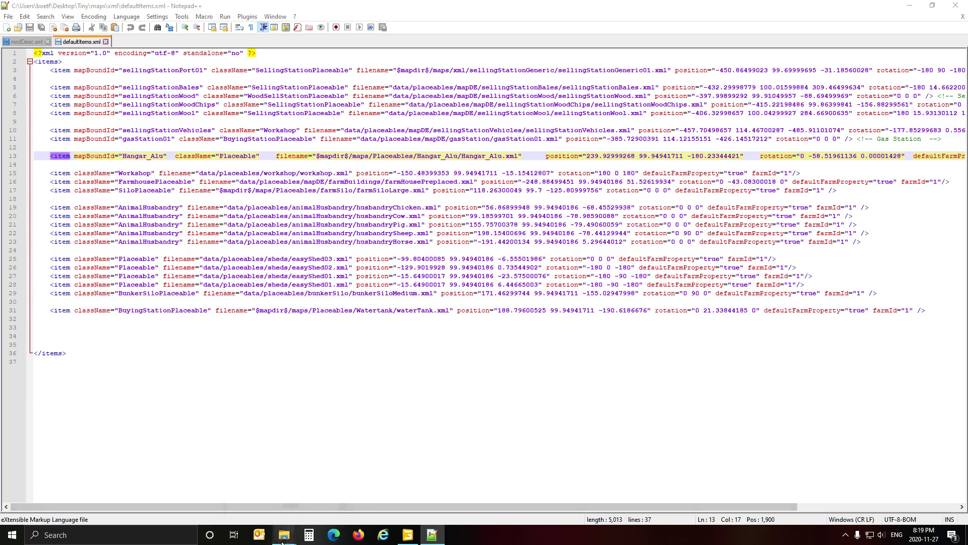
click(274, 516)
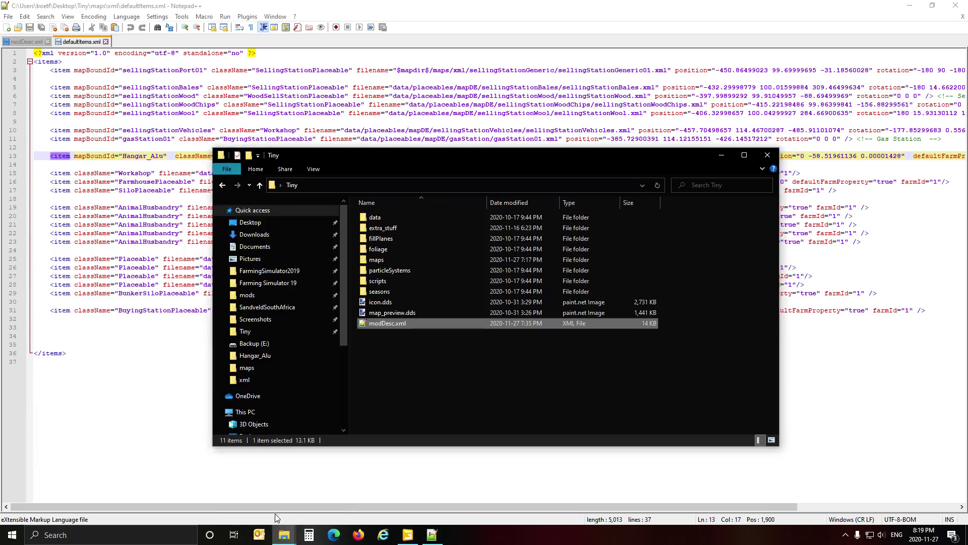
click(744, 155)
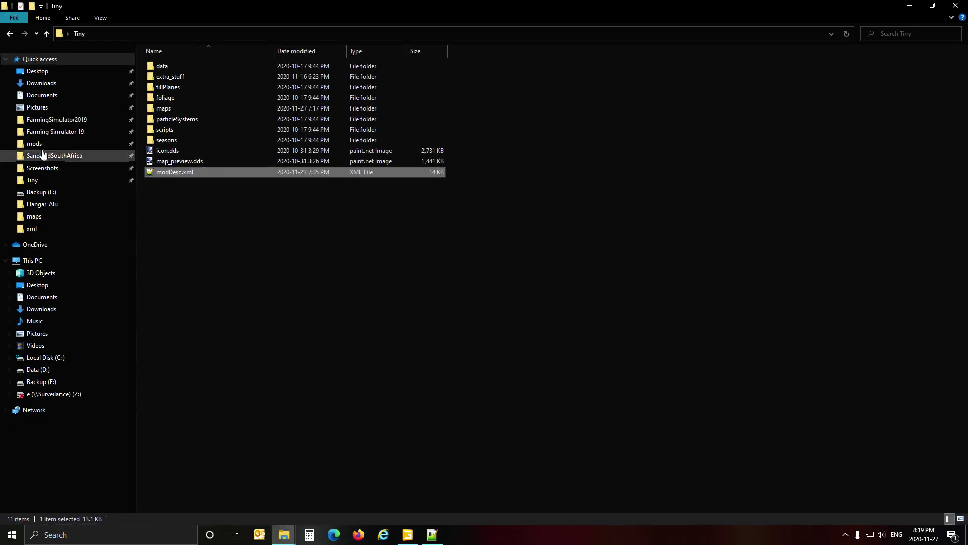
click(38, 121)
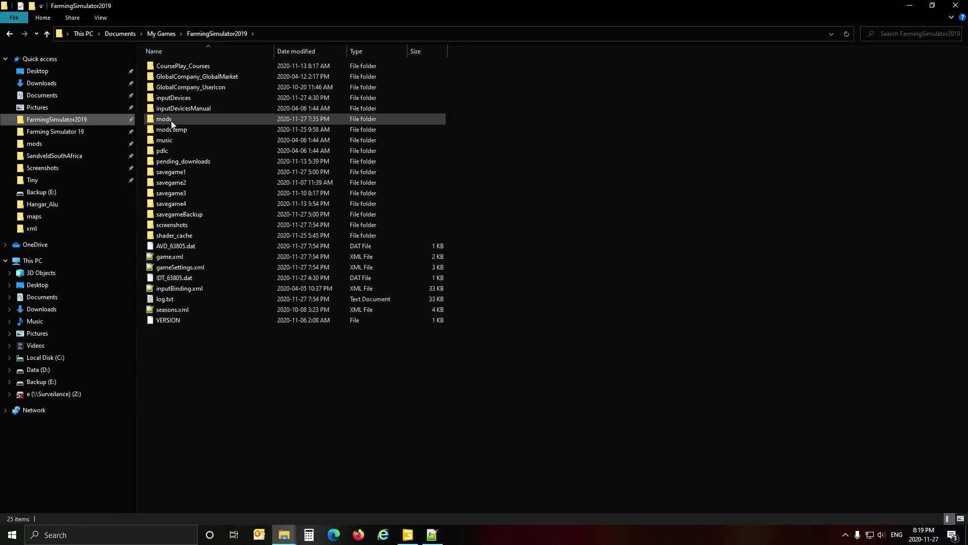
click(180, 203)
double_click(179, 203)
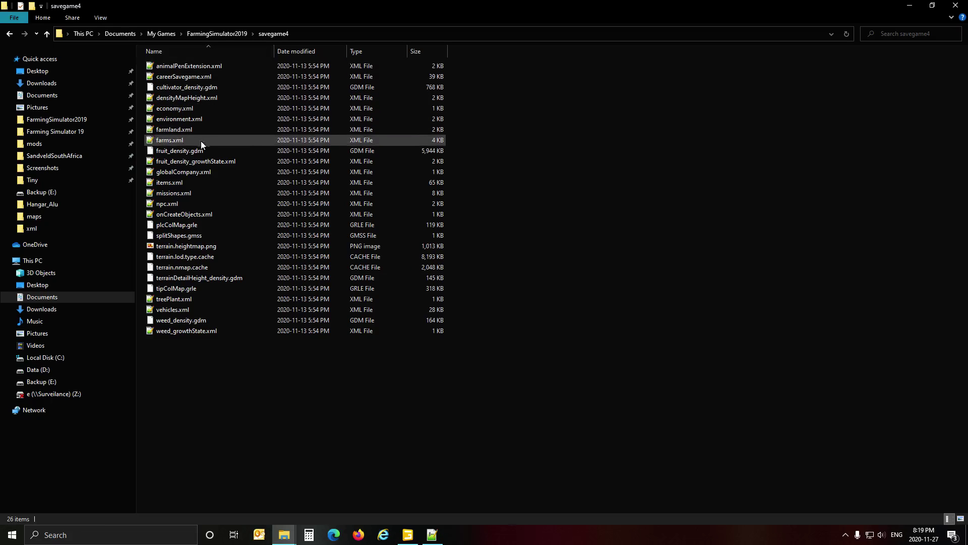
double_click(203, 181)
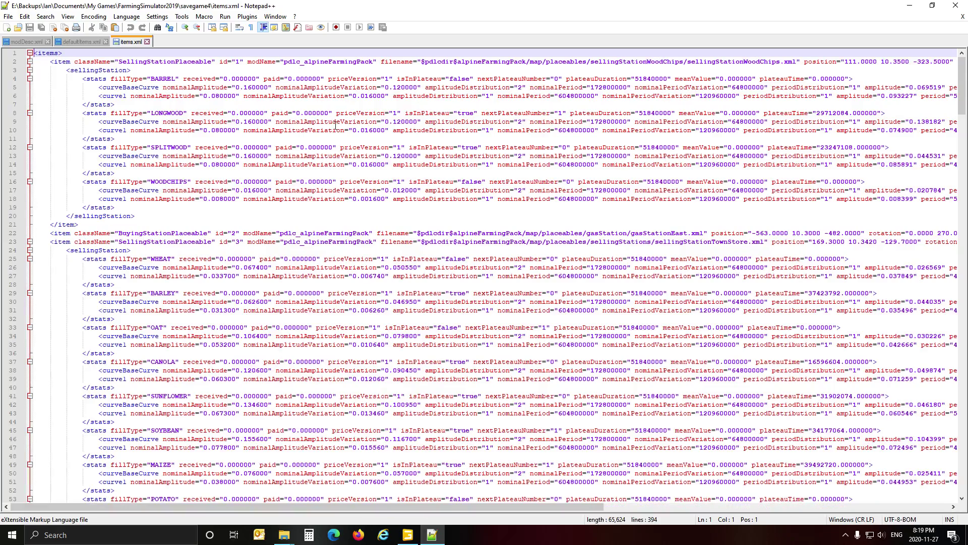
Step: Examine the position, rotation and farmId attributes of the husbandryCow item on line 170 of items.xml, and close the file
drag(962, 101, 962, 264)
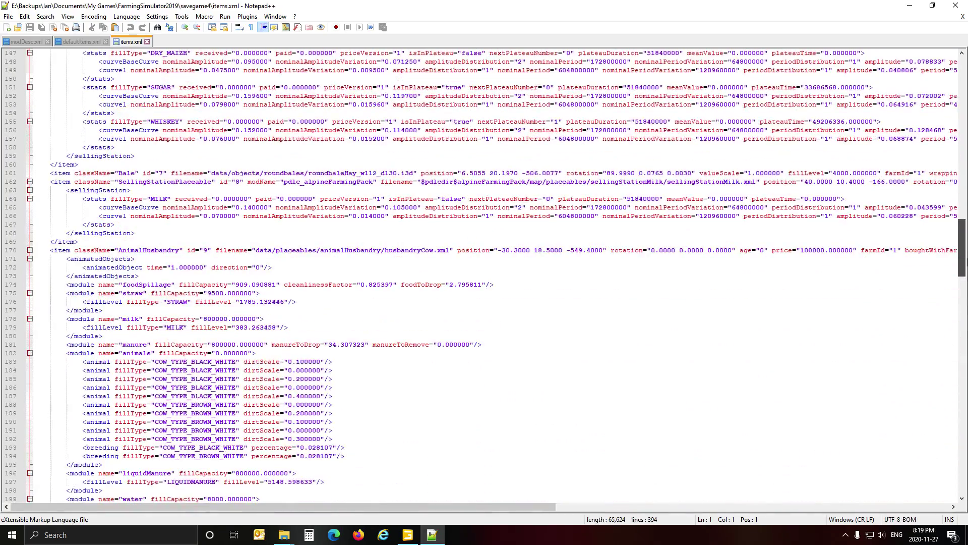
click(59, 251)
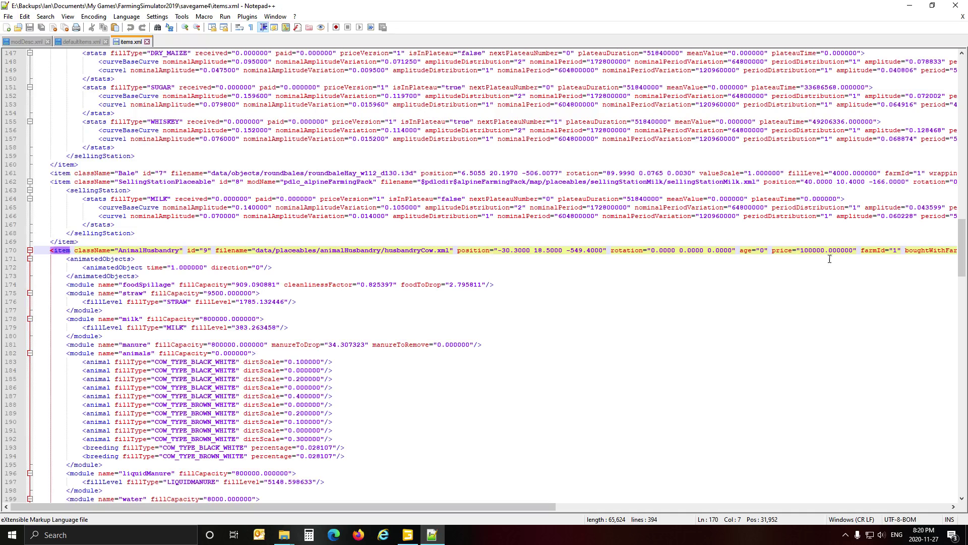
click(147, 42)
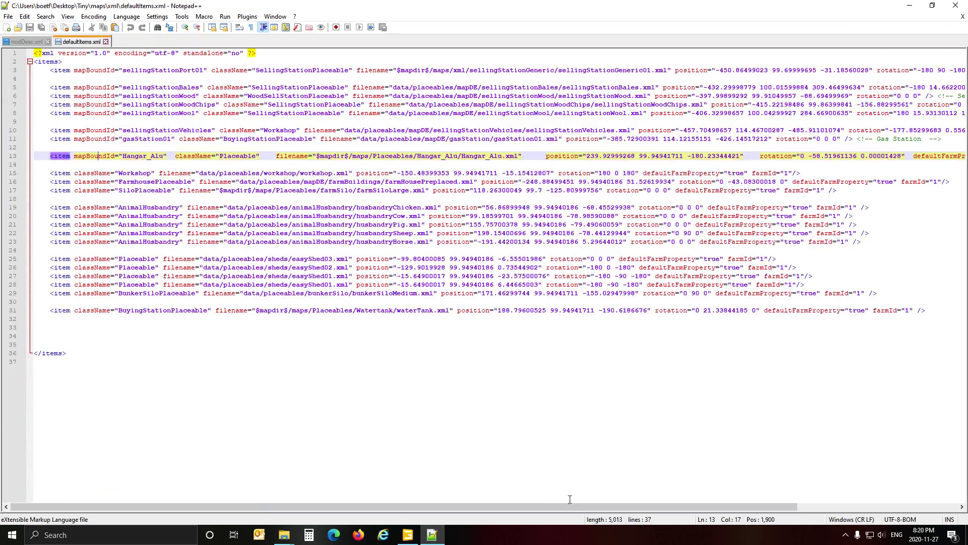
Step: Examine the className, filename, position, rotation, defaultFarmProperty and farmId attributes of the Hangar_Alu item in defaultItems.xml
mouse_move(555, 507)
mouse_down()
mouse_move(614, 520)
mouse_move(554, 519)
mouse_up()
click(205, 157)
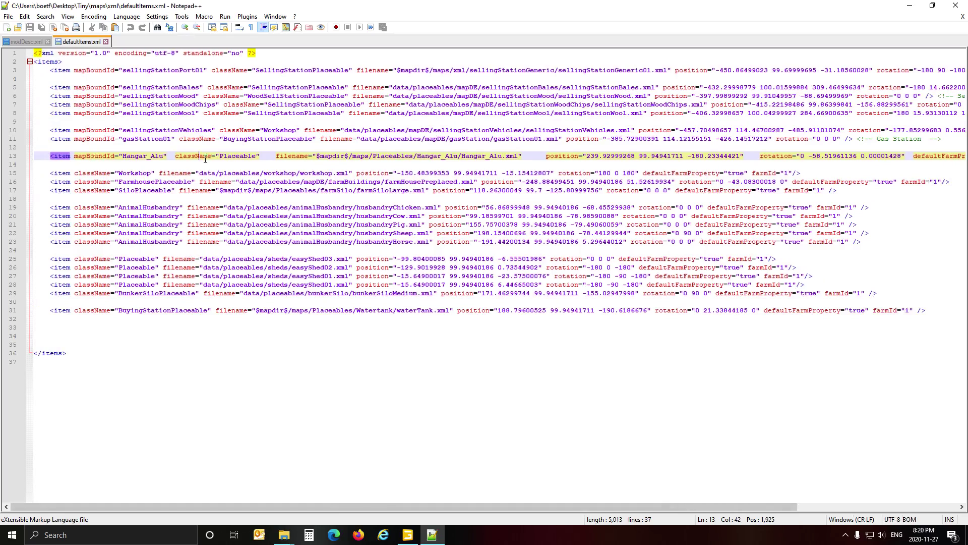
click(296, 159)
click(567, 158)
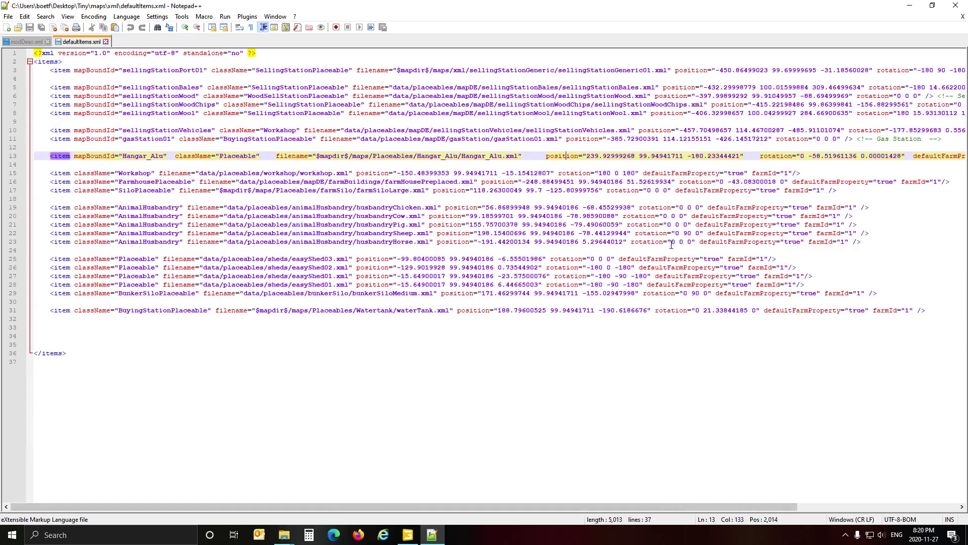
click(797, 158)
drag(700, 510, 870, 511)
click(760, 159)
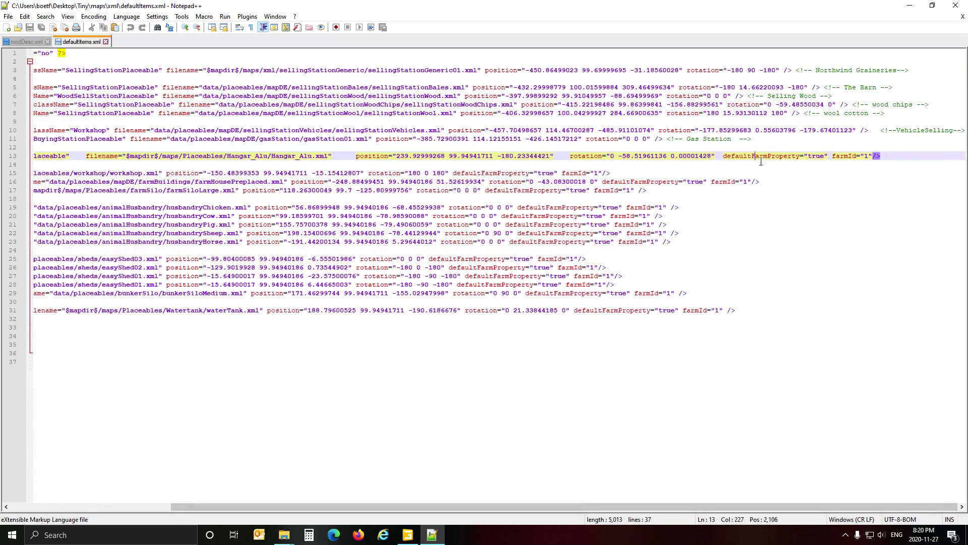
click(852, 159)
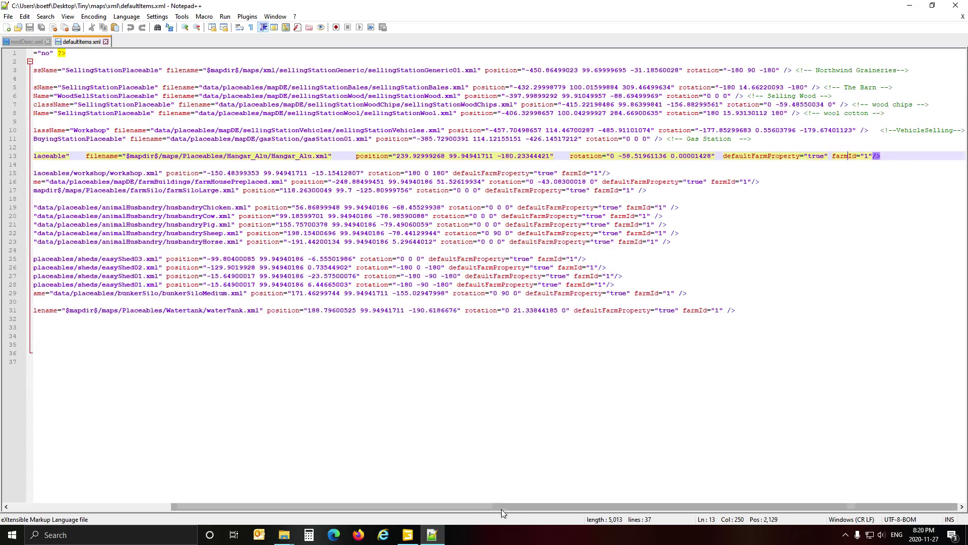
drag(500, 507, 345, 510)
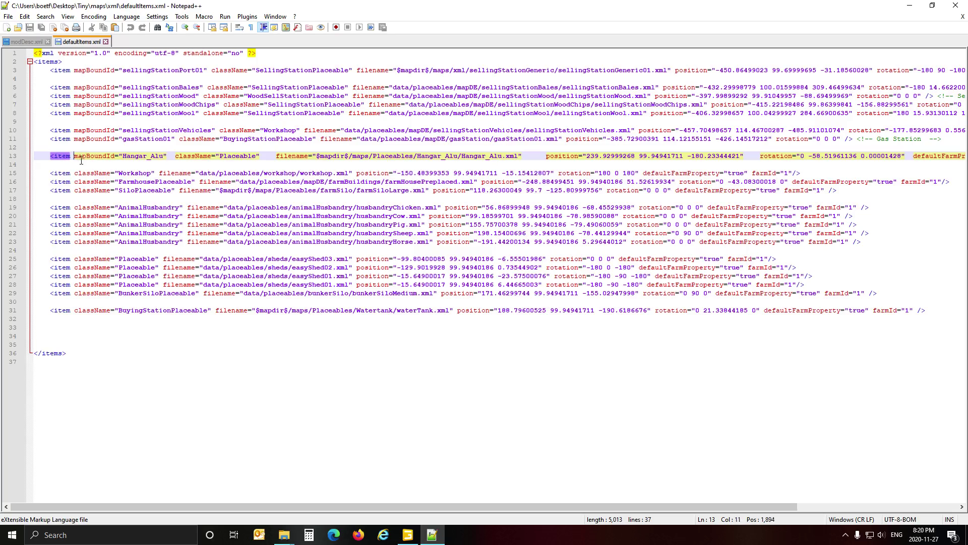
Step: Highlight the mapBoundId attribute of the Hangar_Alu item and review the rest of the entry through to its end
drag(75, 158, 118, 162)
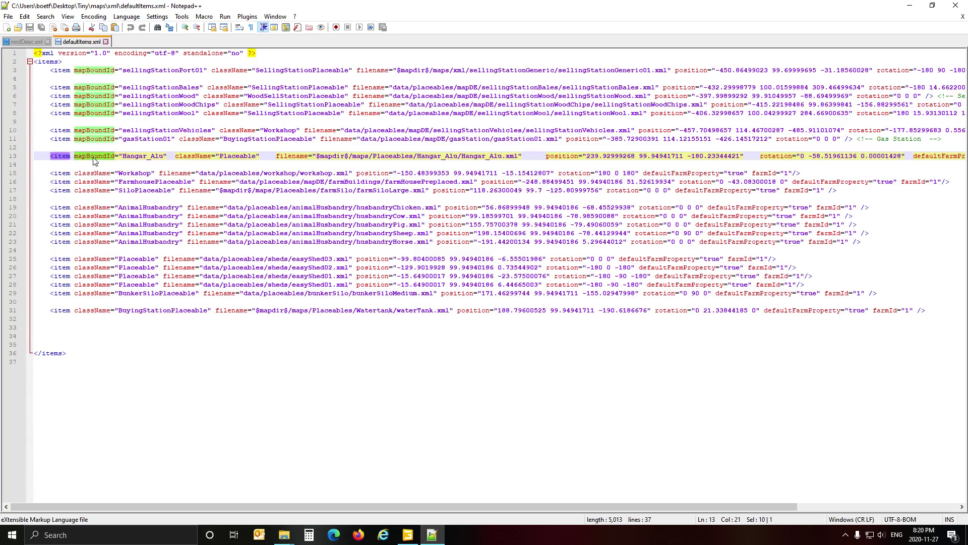
click(97, 160)
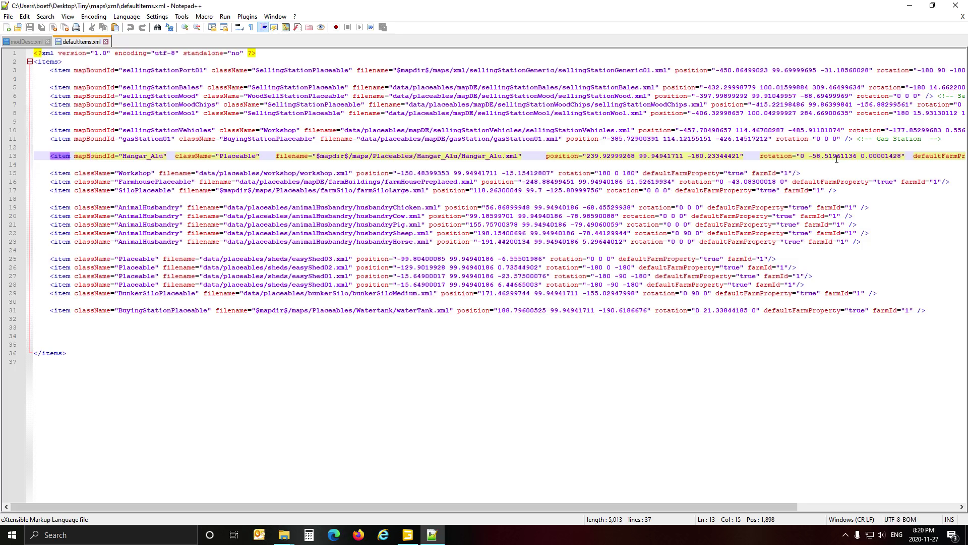
click(963, 158)
drag(760, 507, 883, 511)
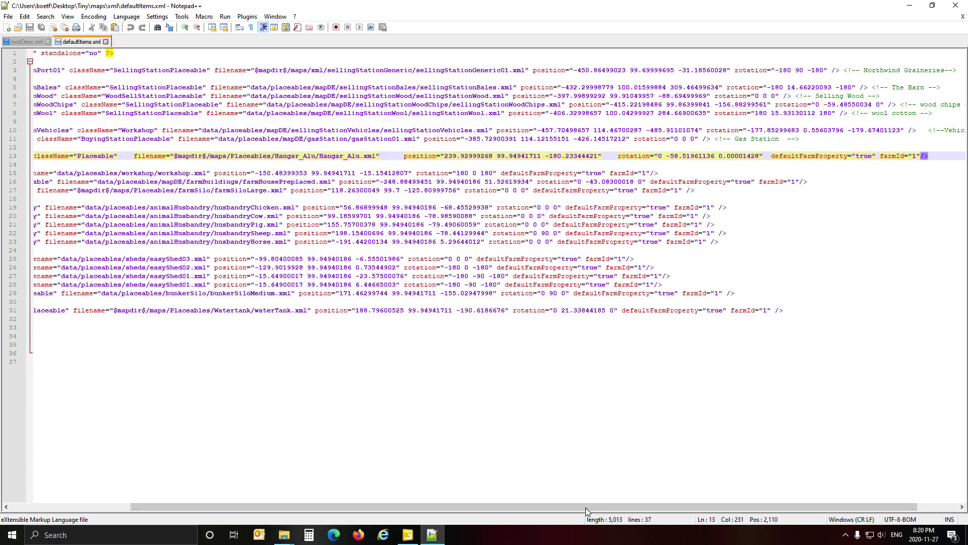
drag(586, 504, 605, 524)
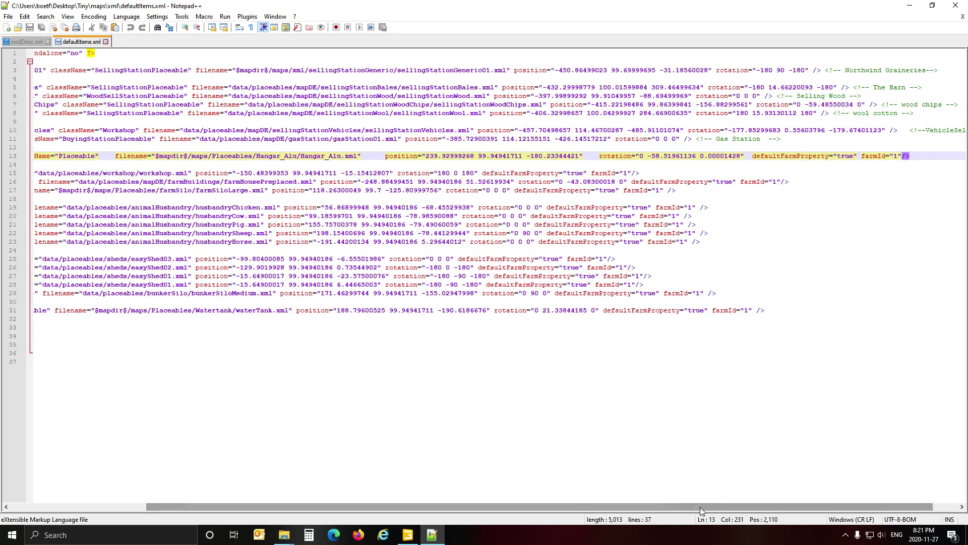
drag(700, 507, 548, 521)
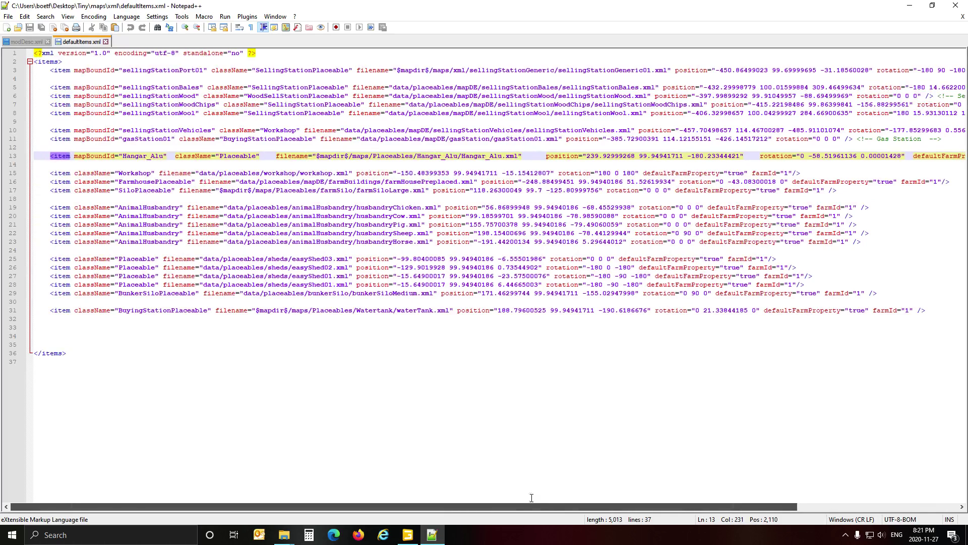
Step: Compare the className of the Hangar_Alu item with those of the workshop item and the easyShed03 item
click(149, 159)
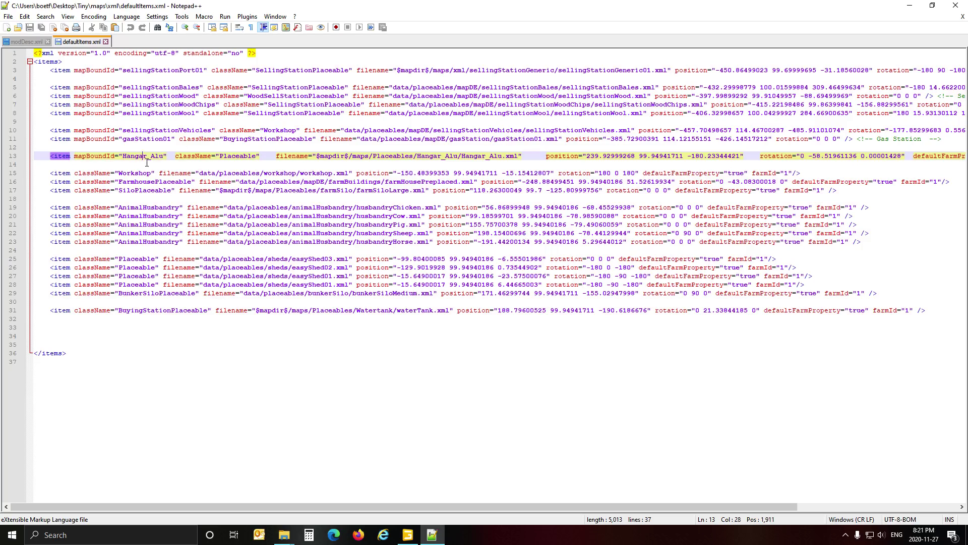
click(95, 174)
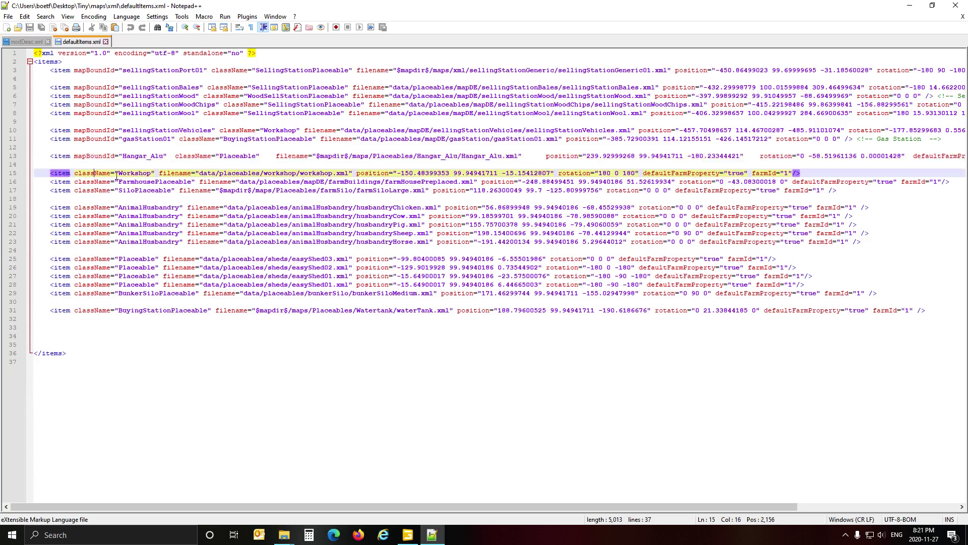
click(220, 157)
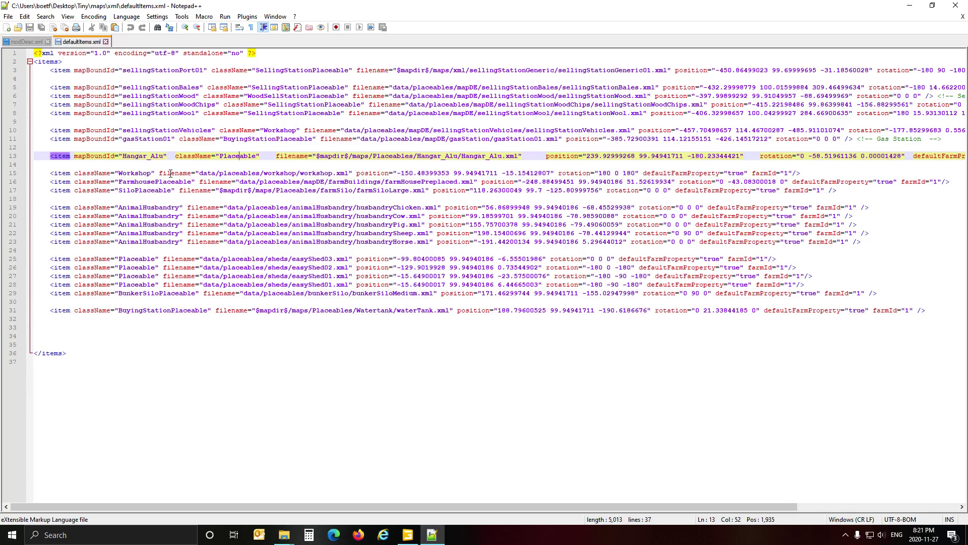
click(145, 260)
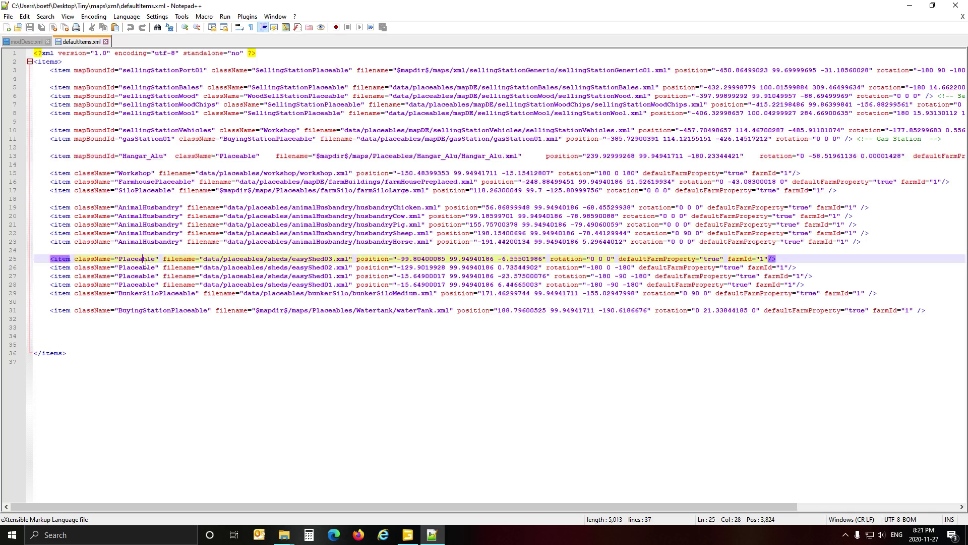
click(236, 157)
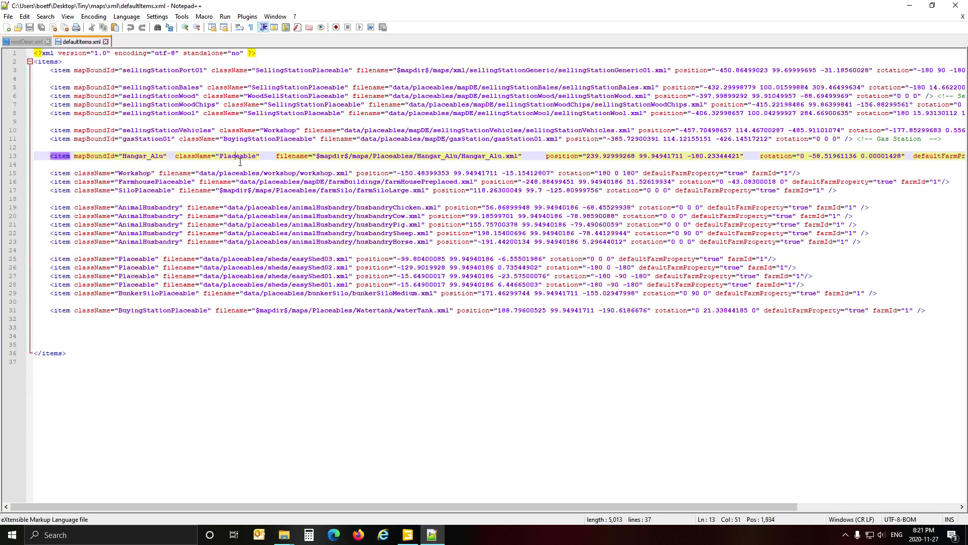
click(145, 157)
Step: Switch to File Explorer, open modDesc.xml from Tiny\maps\Placeables\Hangar_Alu to review it, and close the file
mouse_move(283, 534)
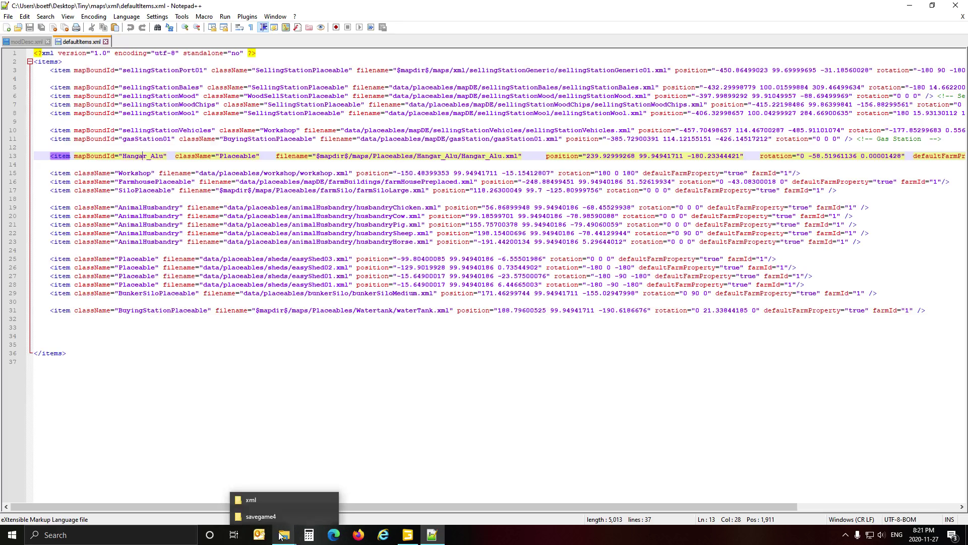
click(277, 501)
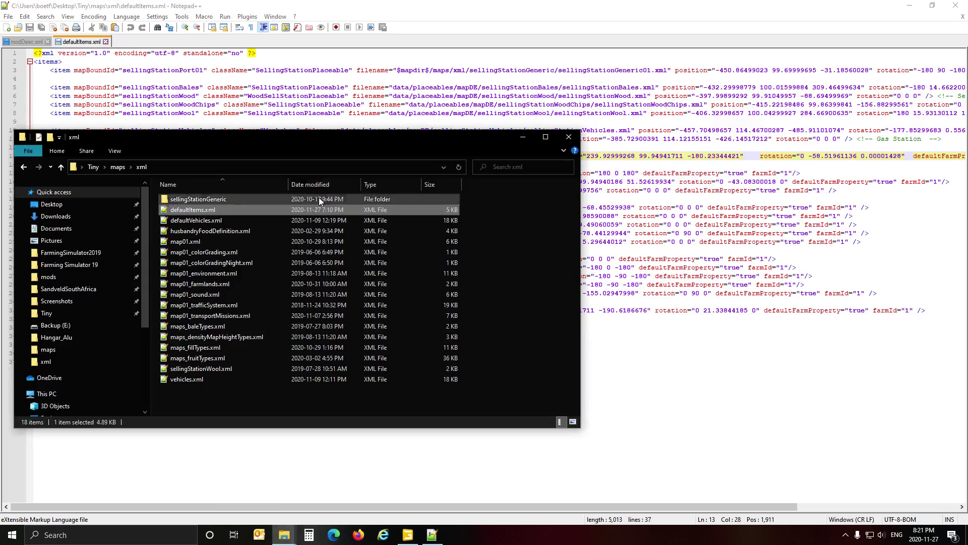
click(118, 167)
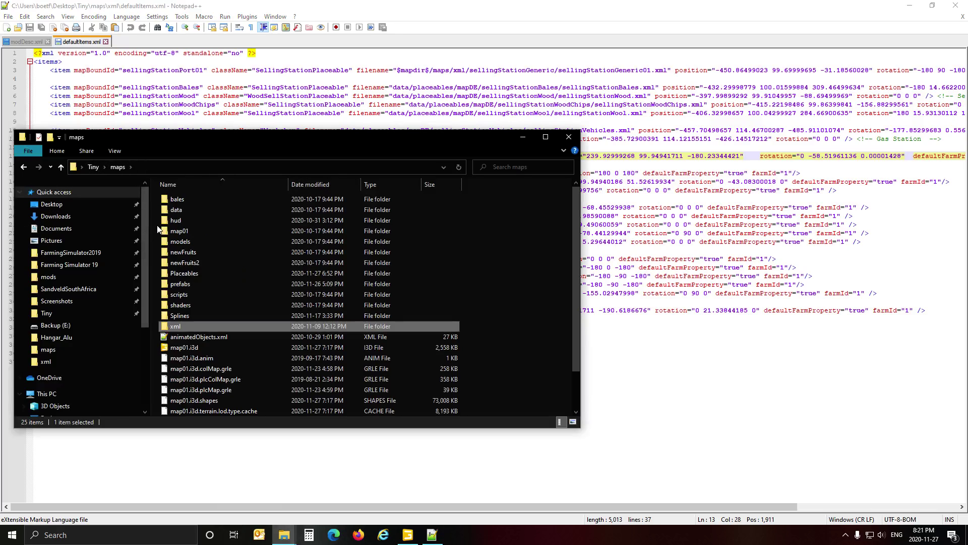
double_click(200, 275)
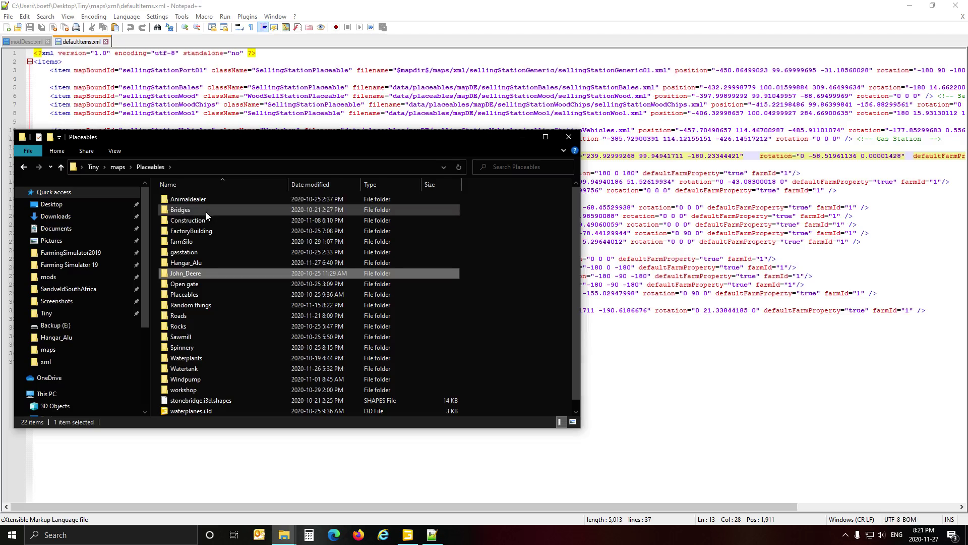
double_click(211, 263)
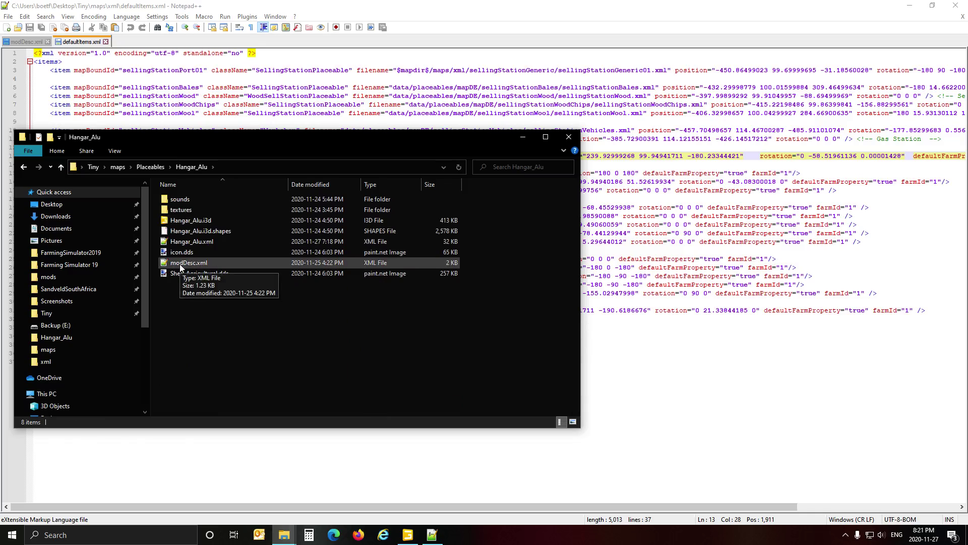
double_click(180, 263)
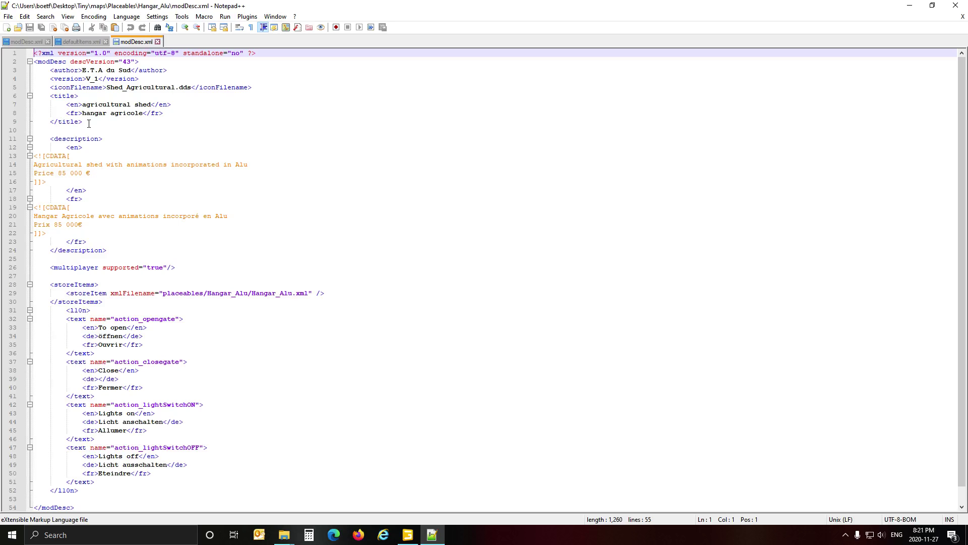
click(158, 41)
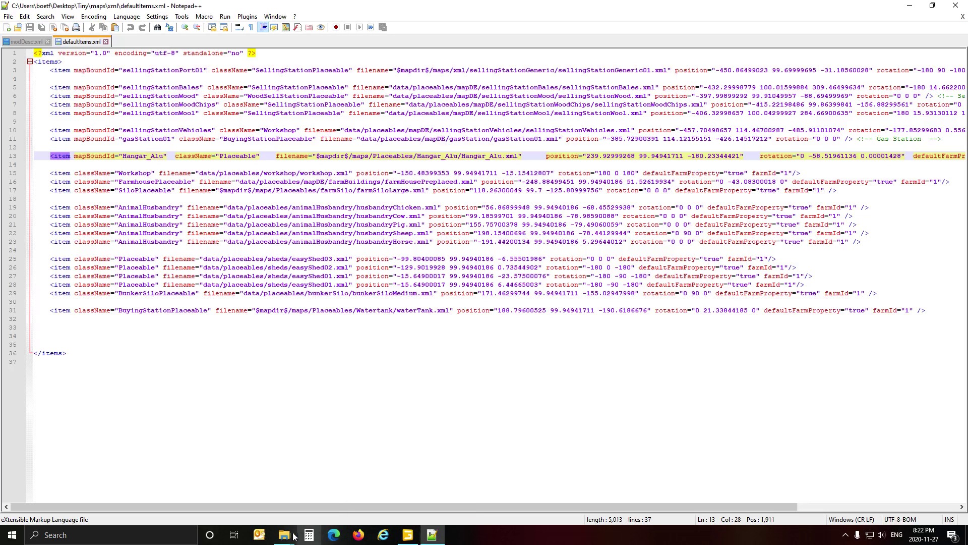
Step: Open Hangar_Alu.xml from the Hangar_Alu folder in Notepad++ and place the cursor in the $Hangar_Alu function entry on line 8
mouse_move(294, 536)
click(281, 501)
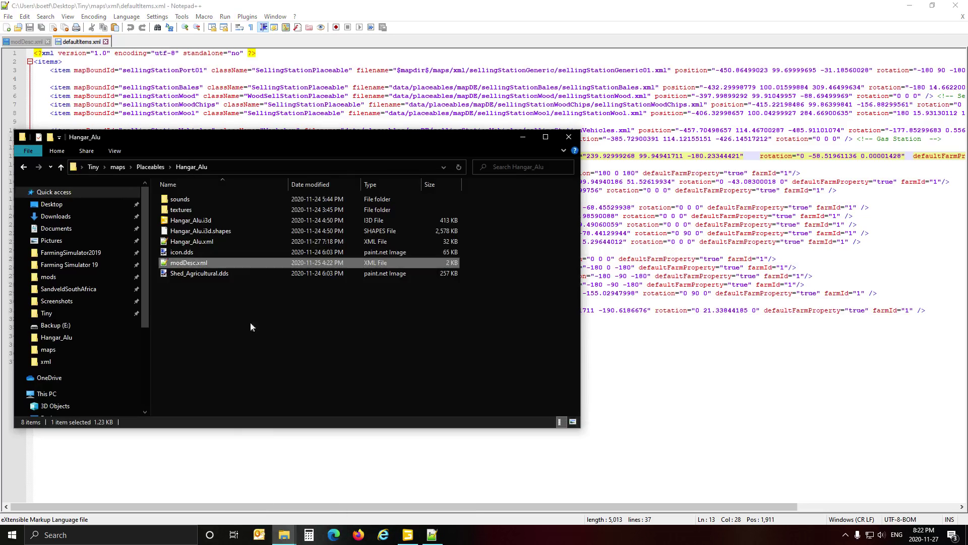
double_click(199, 243)
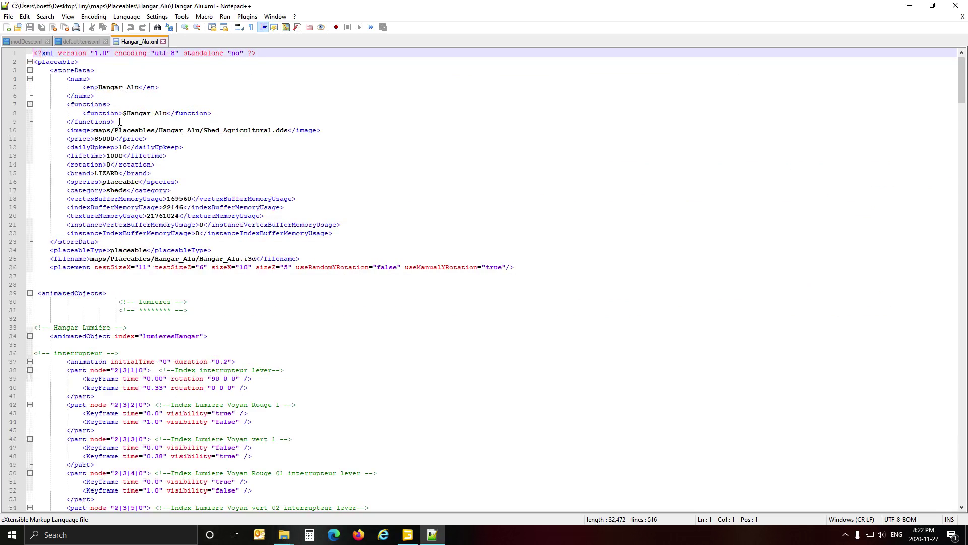
click(147, 115)
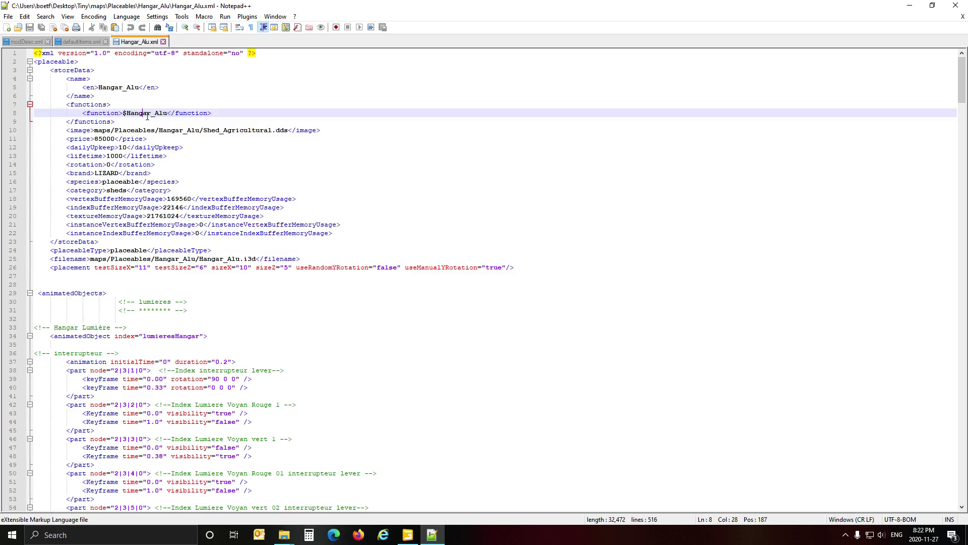
Step: Highlight Hangar_Alu in the function entry of Hangar_Alu.xml and compare it with the Hangar_Alu item in defaultItems.xml
click(76, 76)
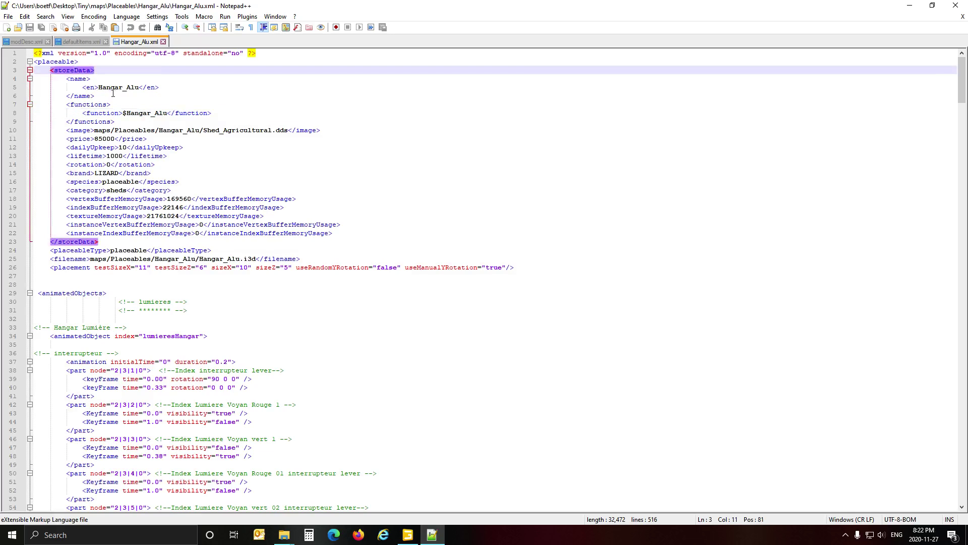
click(106, 91)
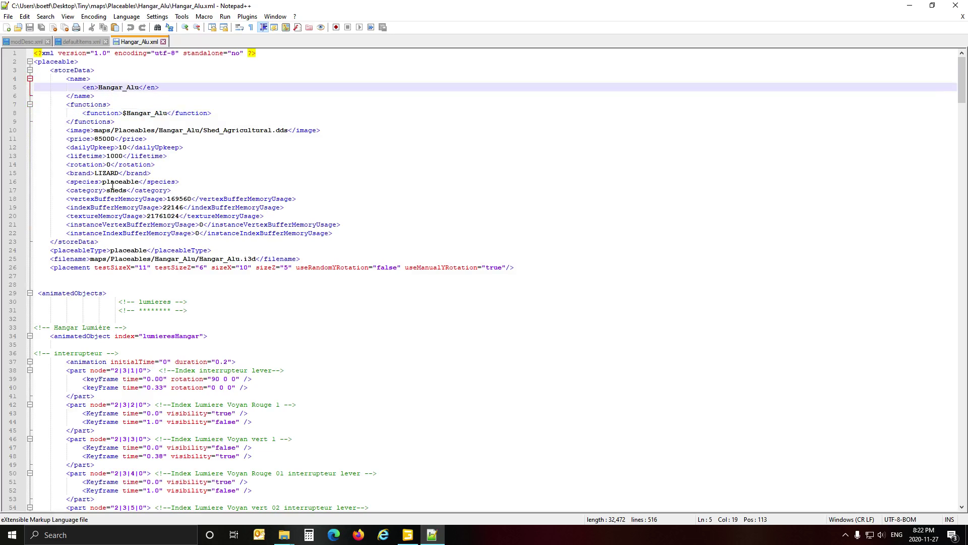
click(132, 115)
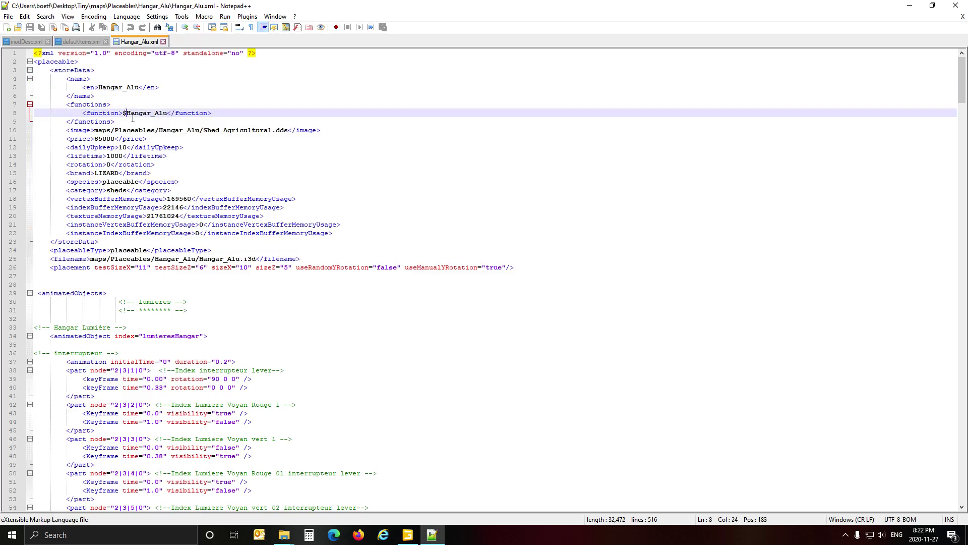
drag(126, 115, 169, 116)
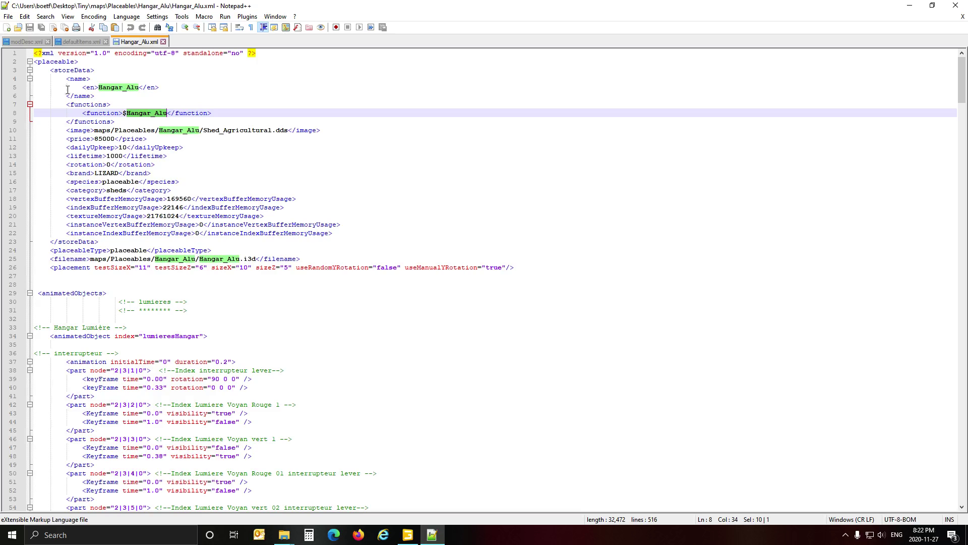
click(69, 42)
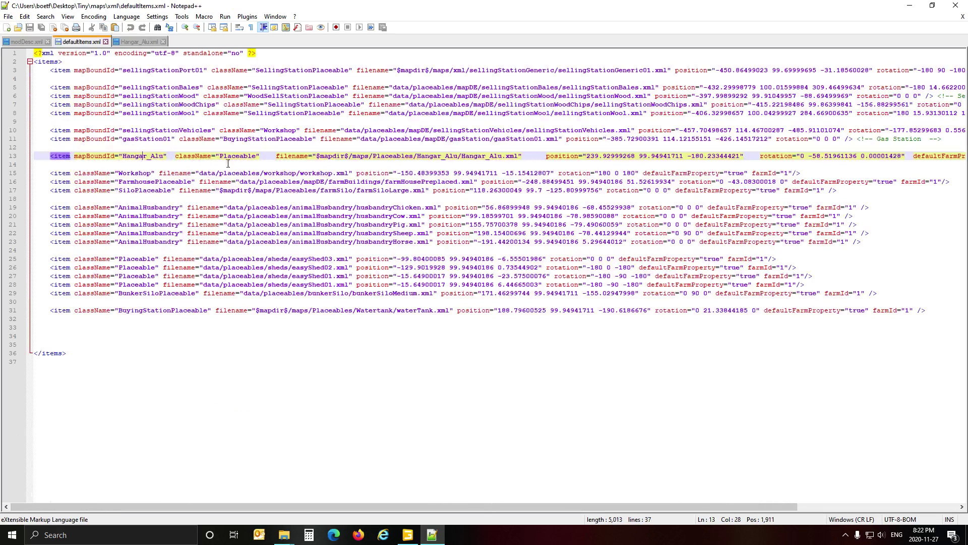
click(198, 157)
click(134, 43)
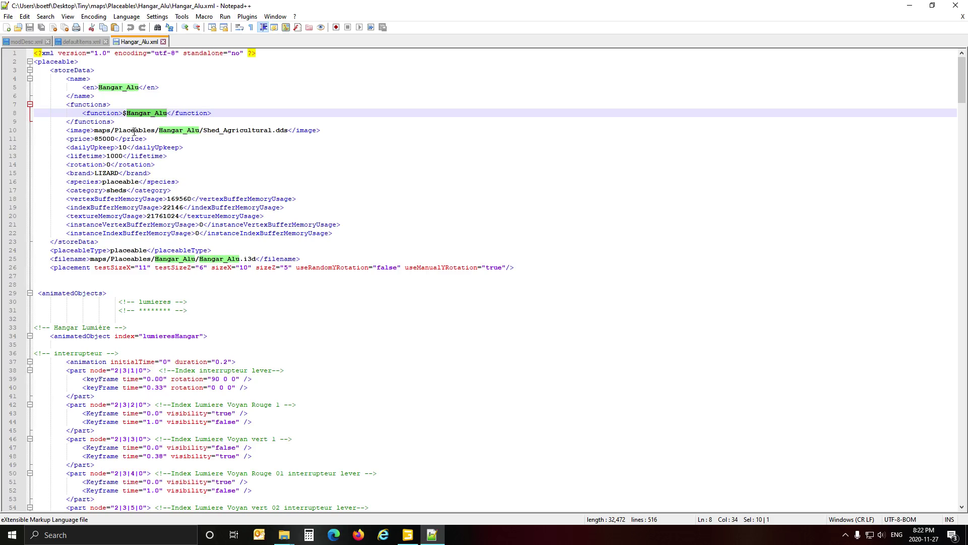
Step: Review the functions and species entries in the storeData section of Hangar_Alu.xml
click(96, 107)
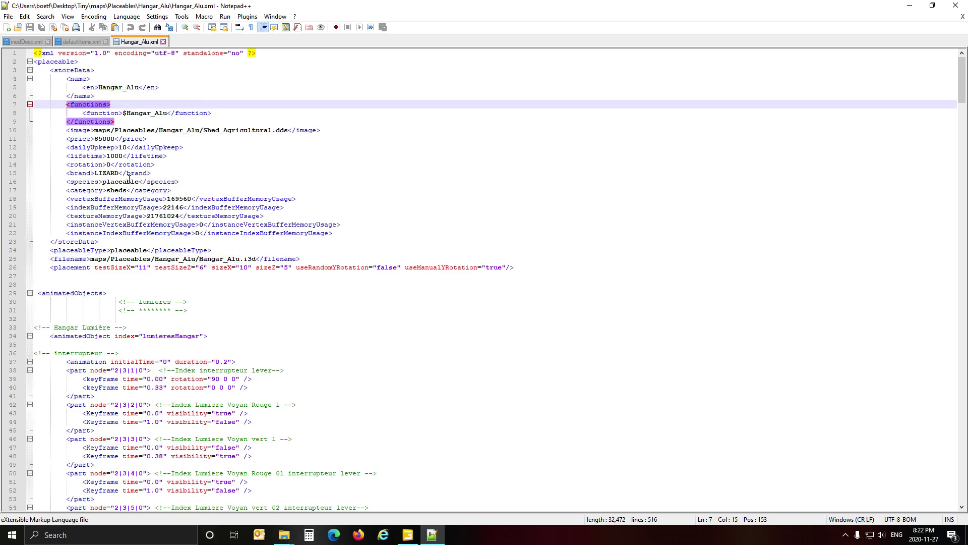
click(84, 183)
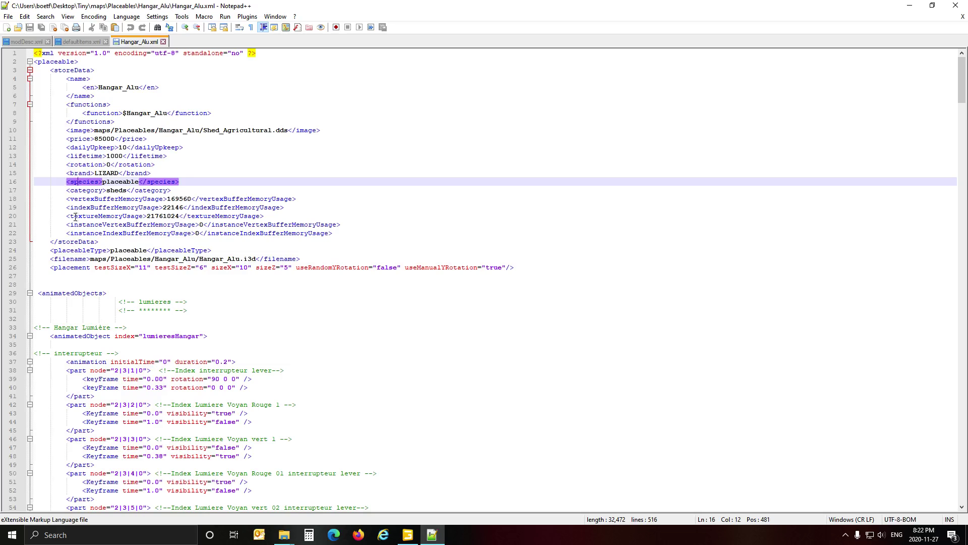
click(120, 185)
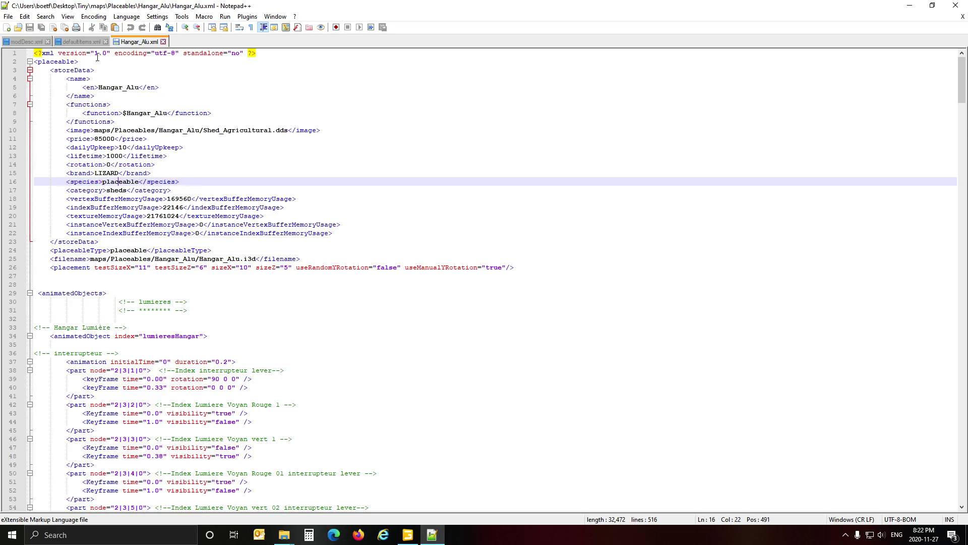
Step: Return to defaultItems.xml, switch to File Explorer and browse from the Tiny folder to maps\Placeables\Hangar_Alu
click(85, 43)
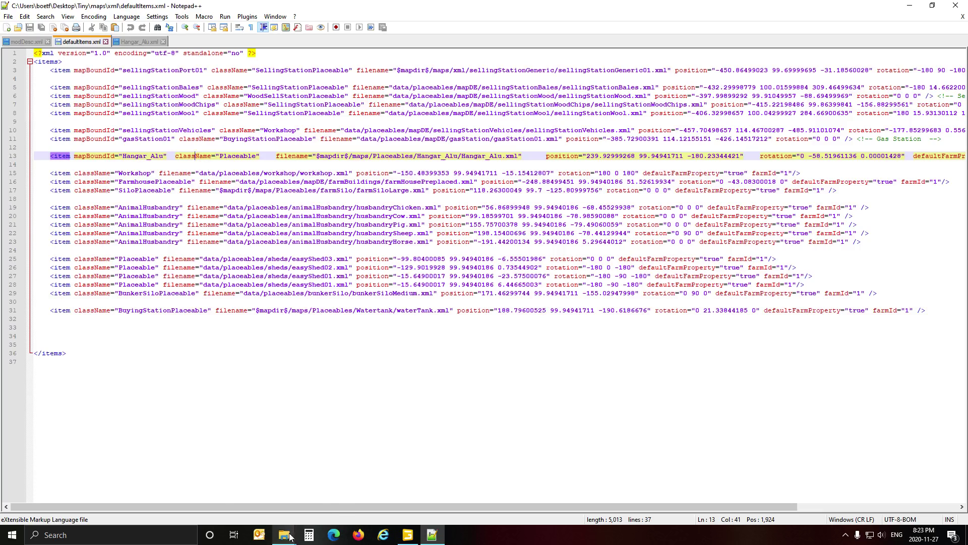
mouse_move(285, 534)
click(286, 499)
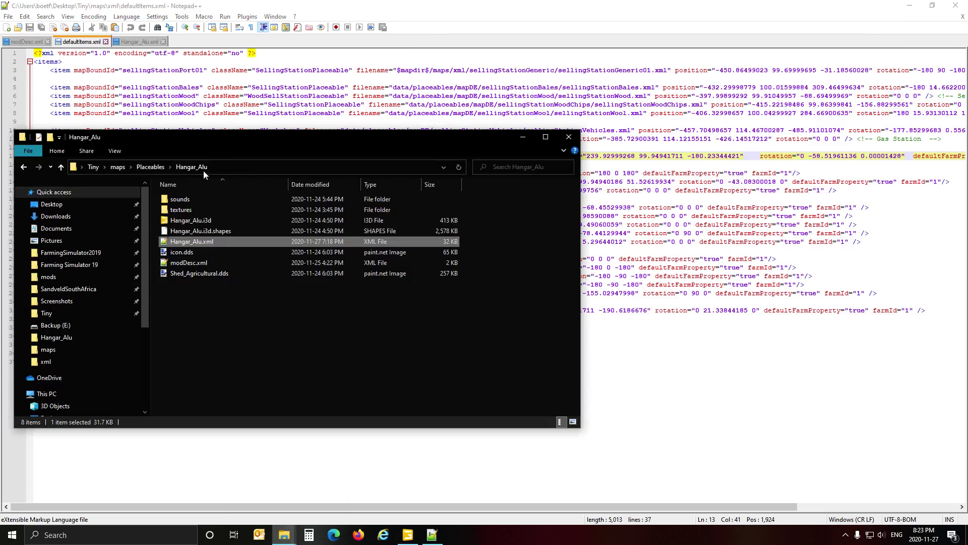
click(93, 168)
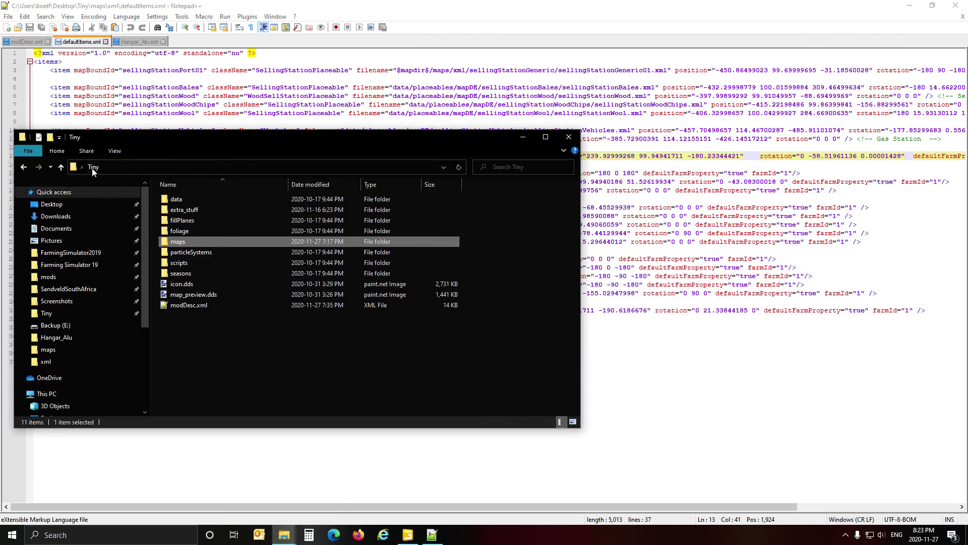
double_click(180, 242)
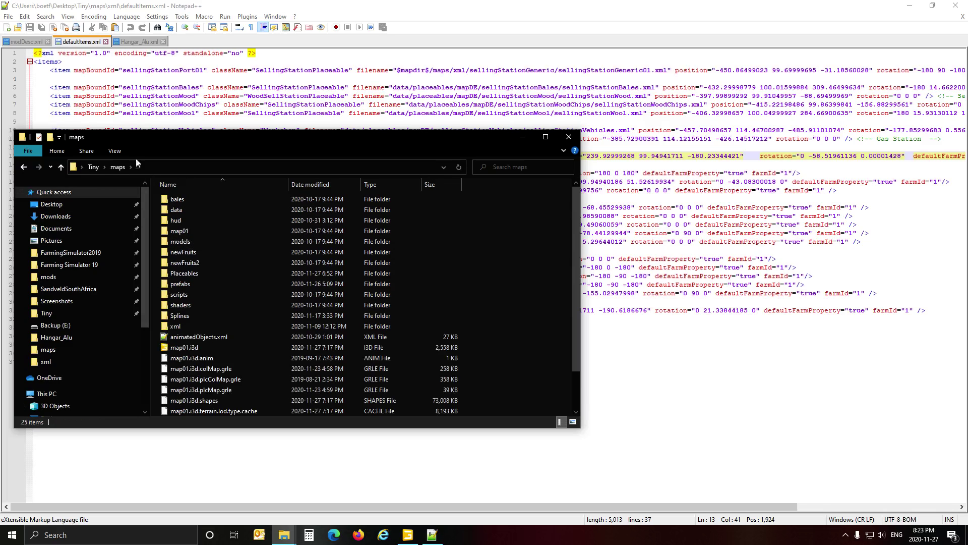
double_click(197, 272)
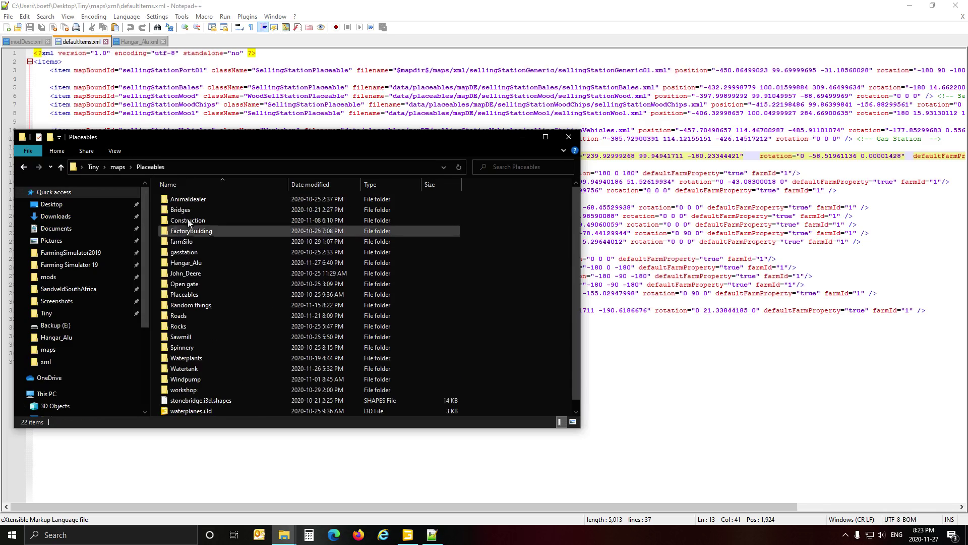
double_click(208, 264)
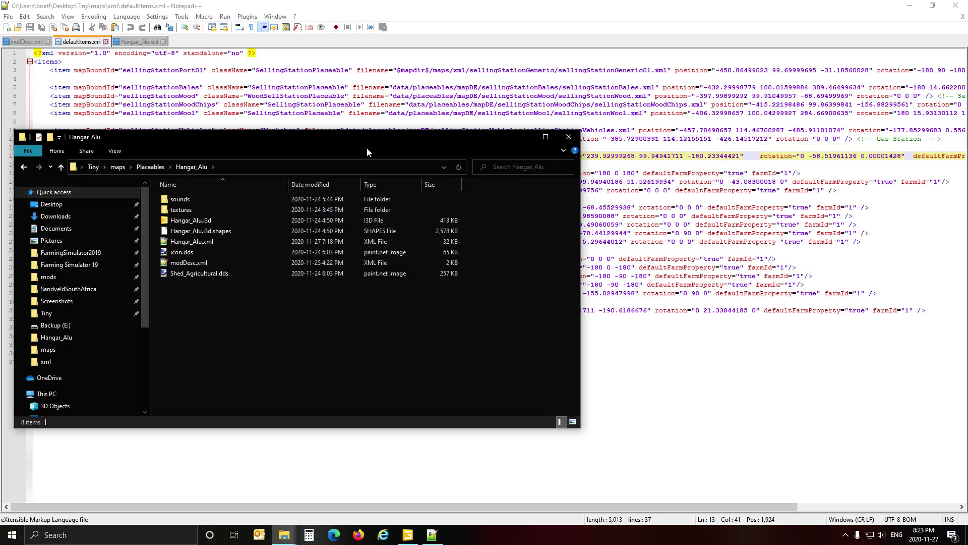
Step: Place the Explorer window below the Hangar_Alu item line and compare the Hangar_Alu.xml file name with the item's filename attribute
drag(367, 147, 459, 184)
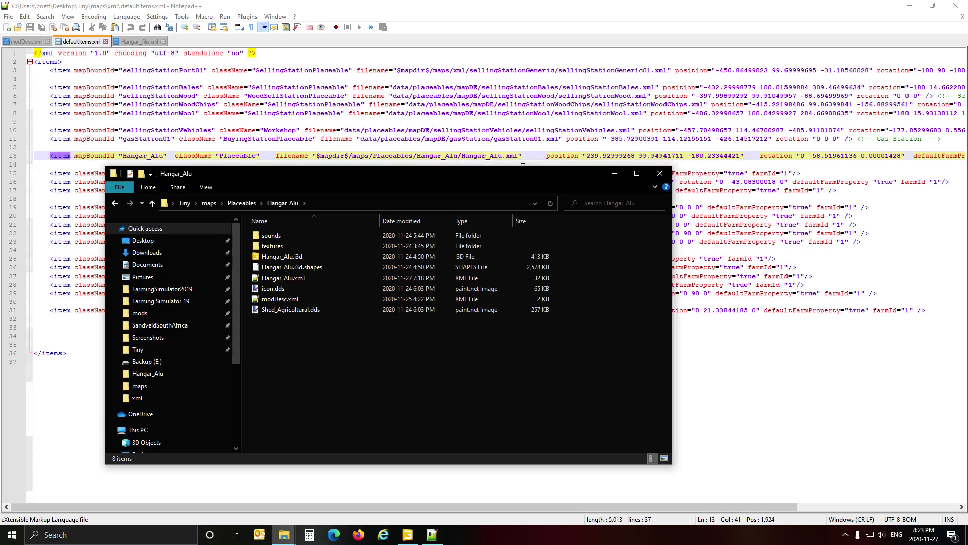
click(284, 280)
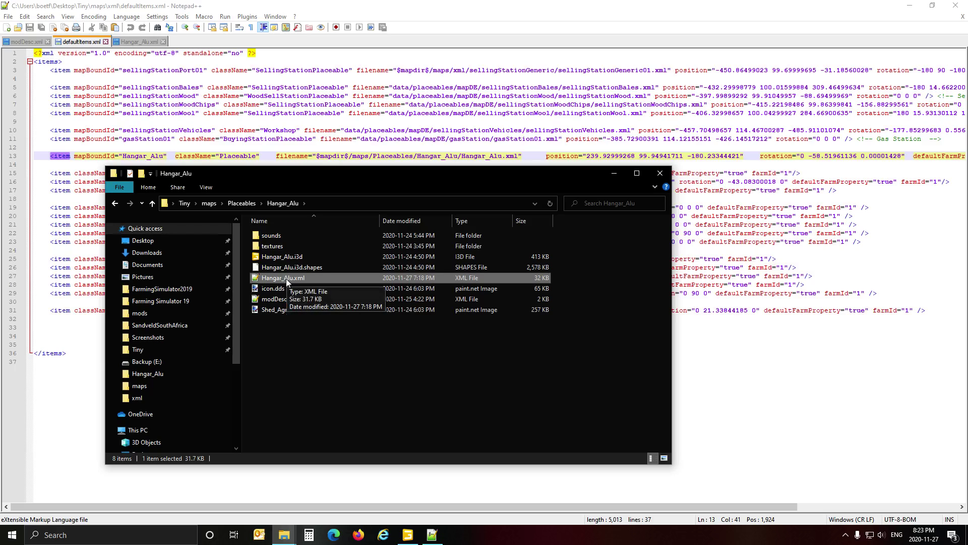
click(286, 278)
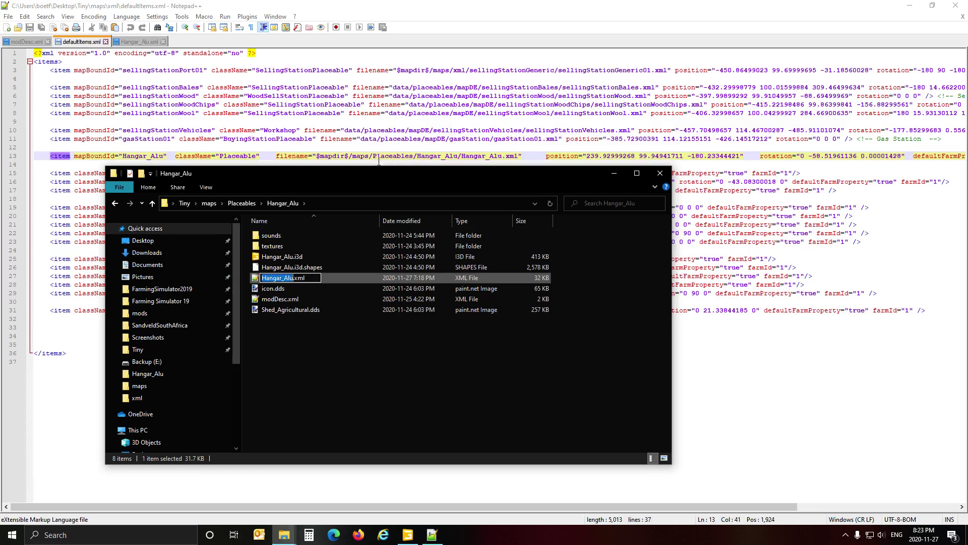
drag(380, 172, 407, 171)
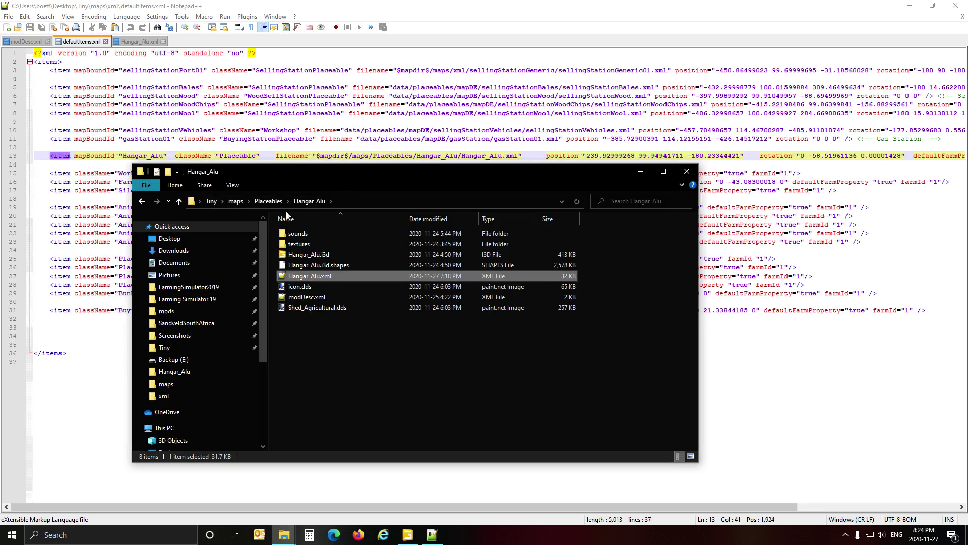
Step: Copy the maps\Placeables\Hangar_Alu portion of the folder path in File Explorer
click(360, 203)
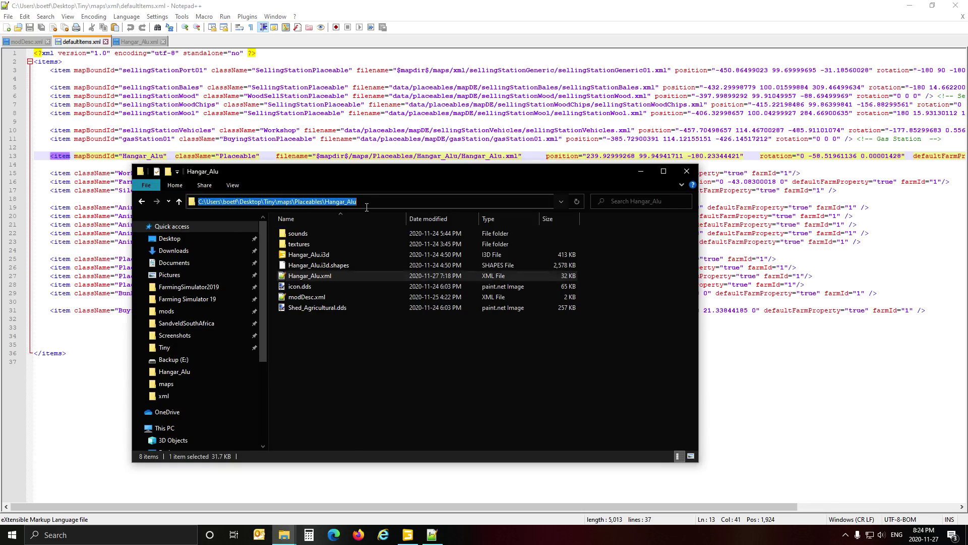
click(266, 203)
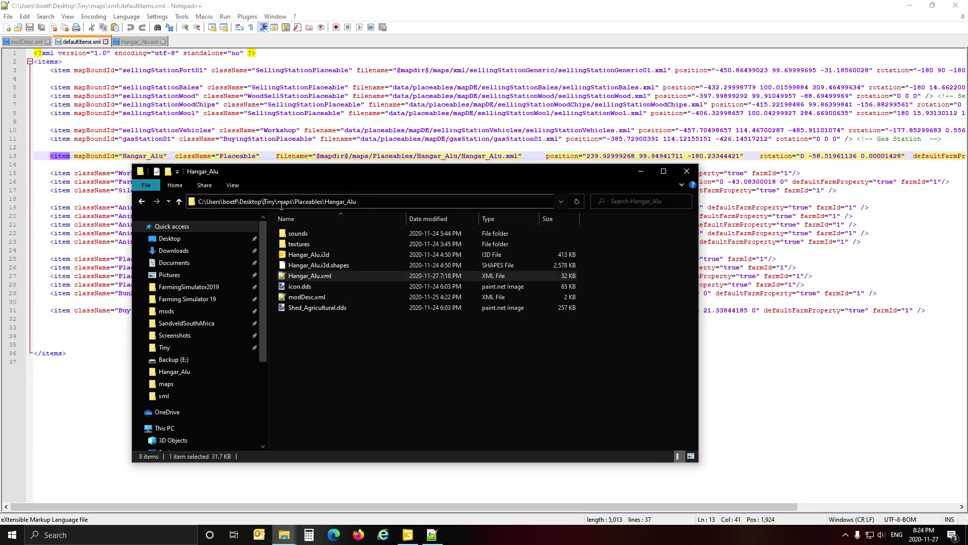
drag(282, 205, 393, 210)
key(ctrl+c)
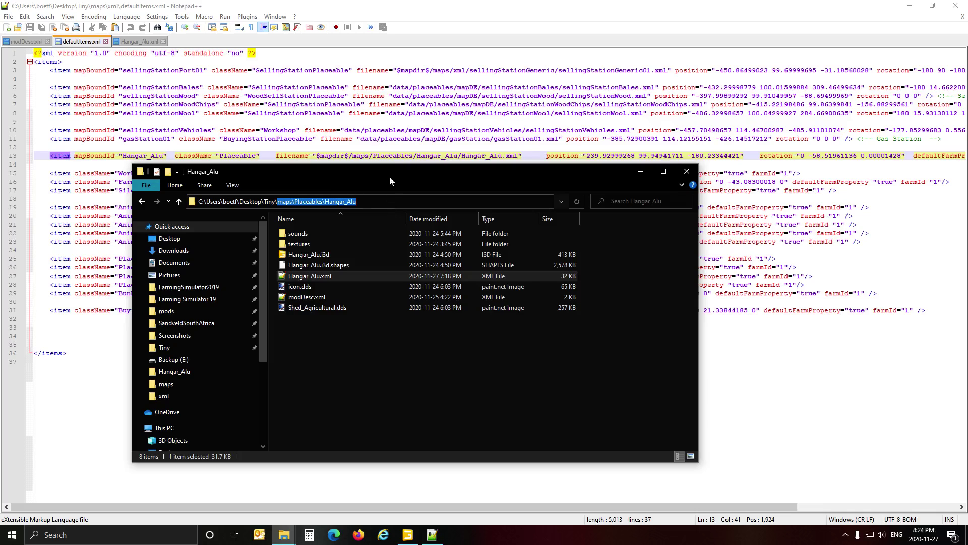
Step: Replace the folder path in the Hangar_Alu item's filename with the copied path in defaultItems.xml, changing its backslashes to forward slashes
click(391, 157)
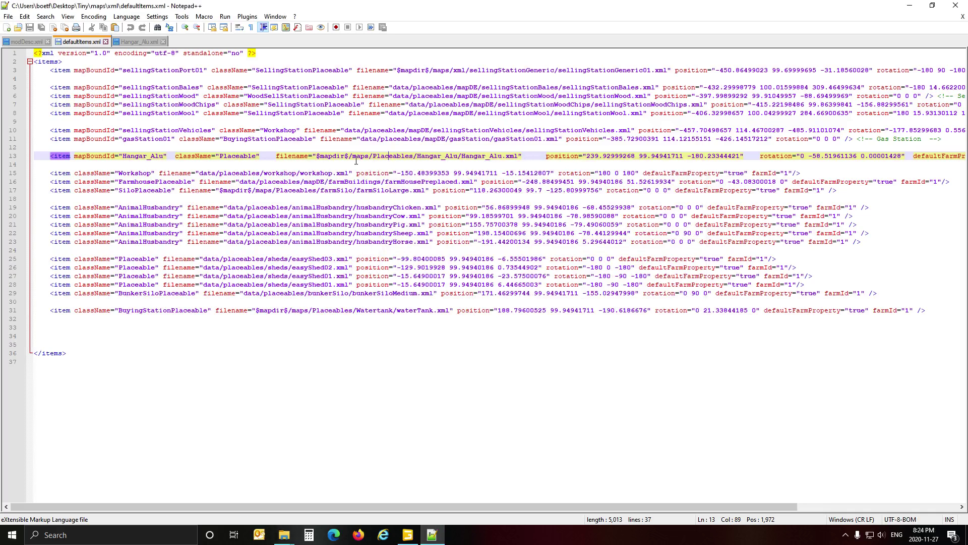
drag(355, 160, 462, 160)
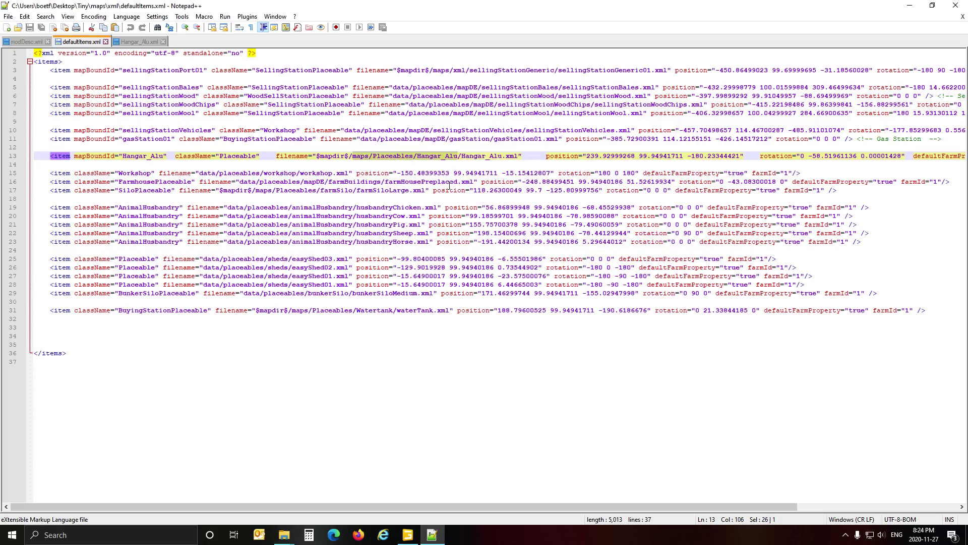
key(ctrl+v)
drag(370, 158, 374, 158)
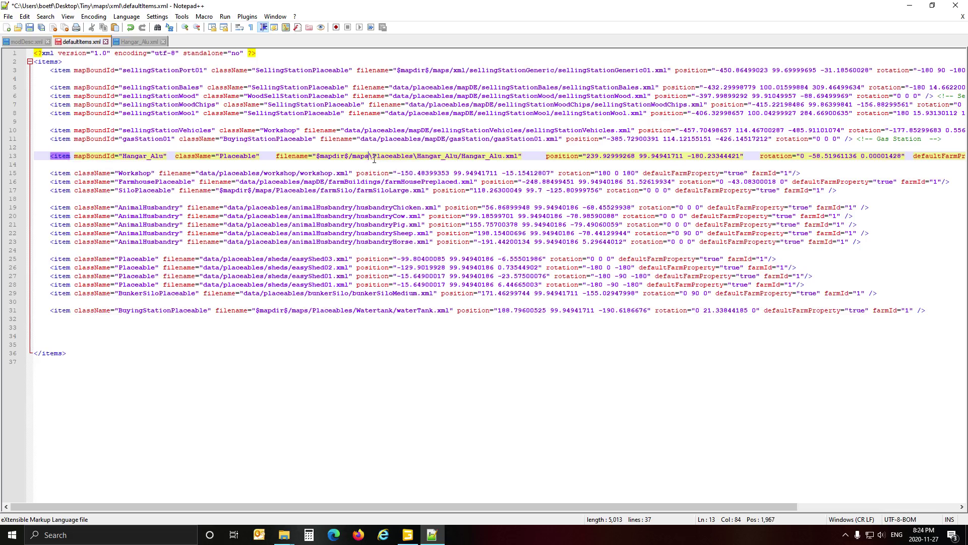
text(/)
Step: Copy Hangar_Alu's translation from GIANTS Editor and set the item's position in defaultItems.xml to 239.92999268 99.94940186 -180.23300171
click(407, 535)
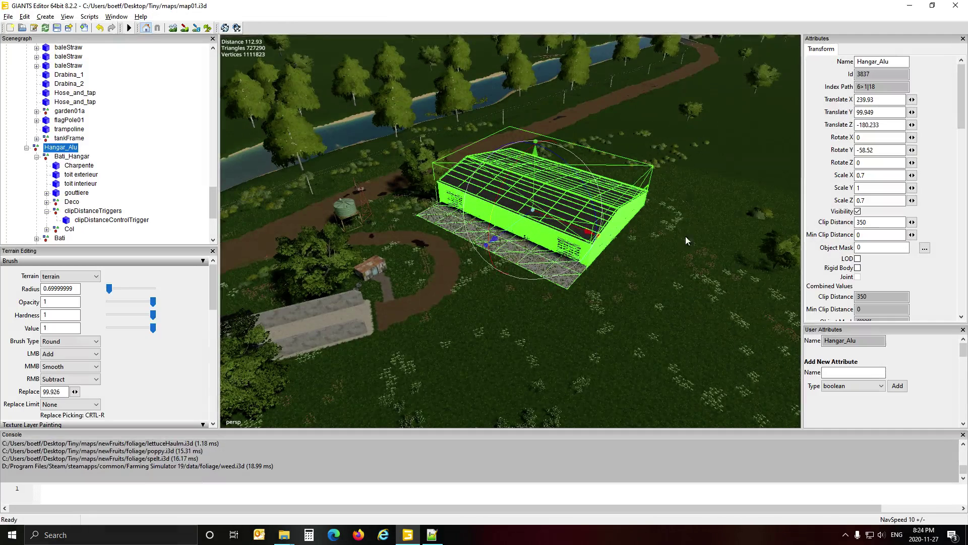
click(885, 104)
click(432, 534)
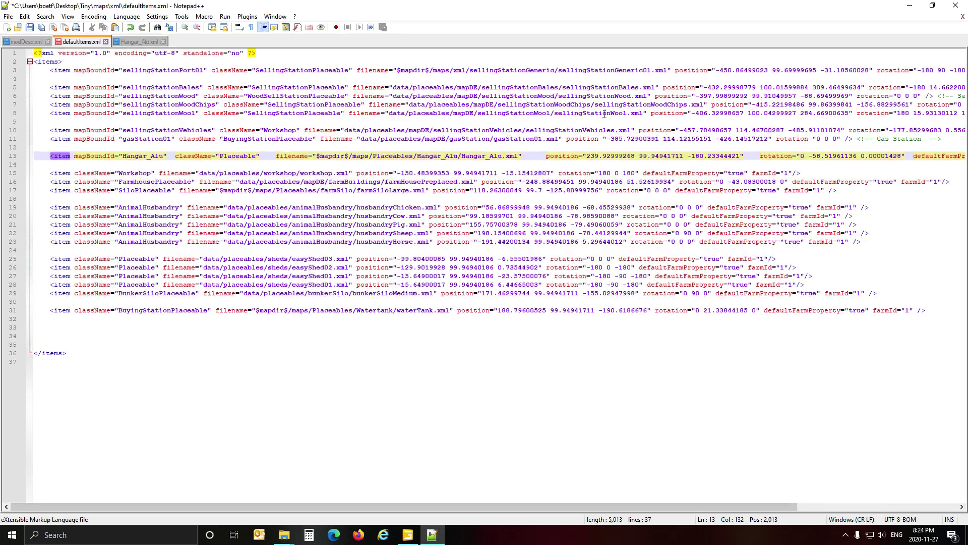
click(588, 157)
drag(593, 161, 746, 163)
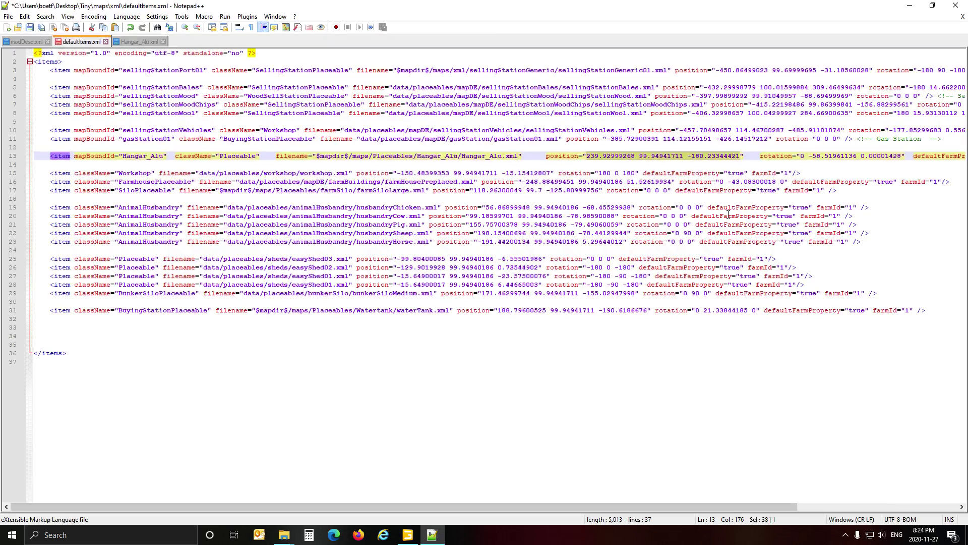
text(239.92999268 99.94940186 -180.23300171)
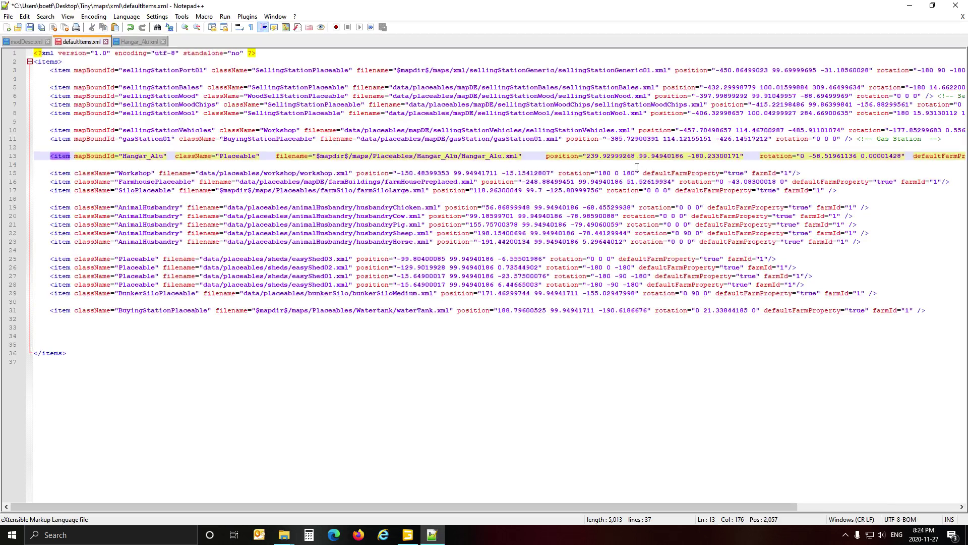
Step: Check the Hangar_Alu translate values in GIANTS Editor again and return to defaultItems.xml in Notepad++
click(408, 535)
double_click(891, 99)
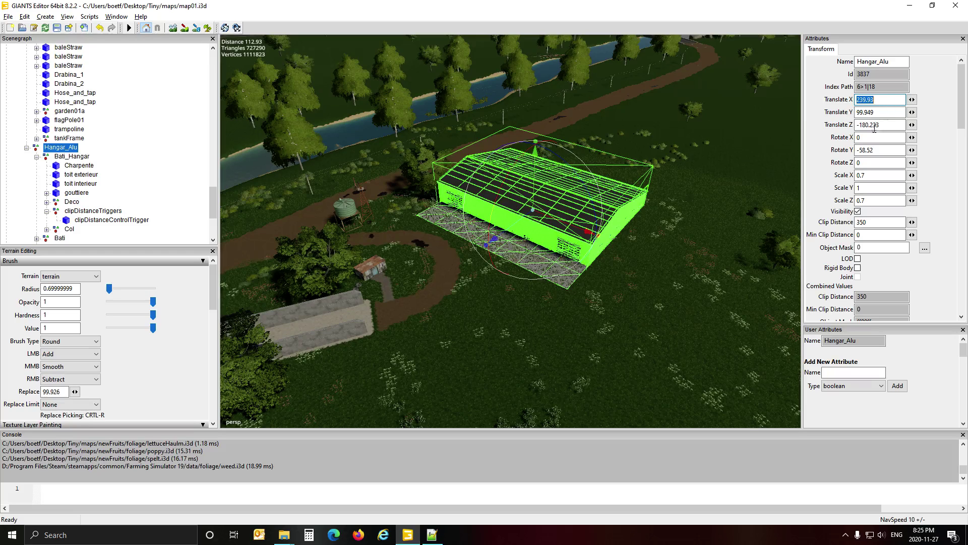
click(437, 539)
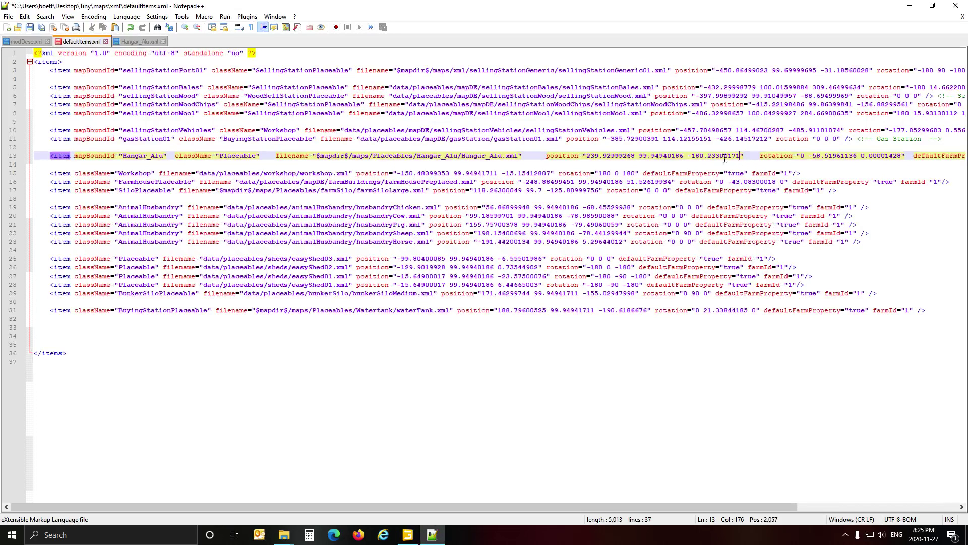
Step: Compare Hangar_Alu's rotate values in GIANTS Editor with its rotation in defaultItems.xml, and review the item's remaining attributes in Notepad++
click(783, 160)
click(408, 535)
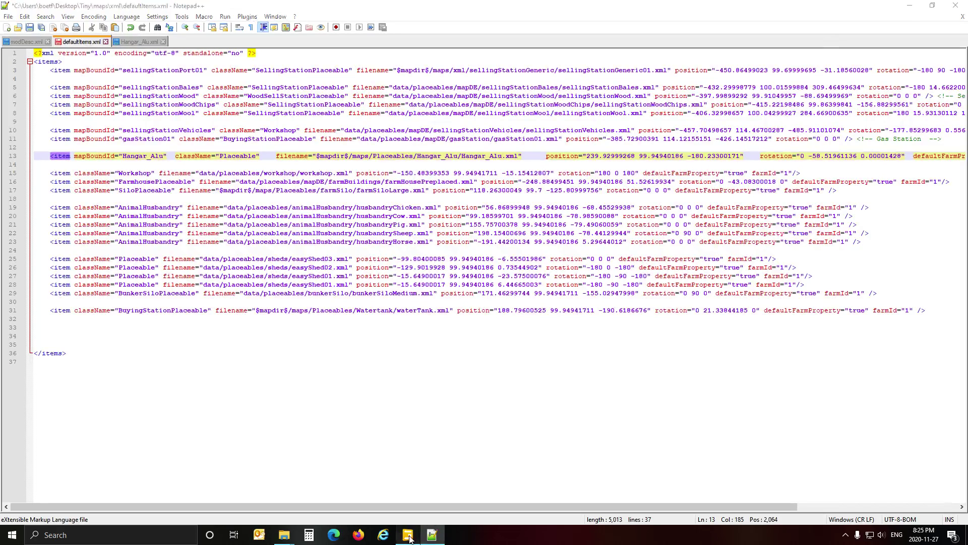
click(877, 138)
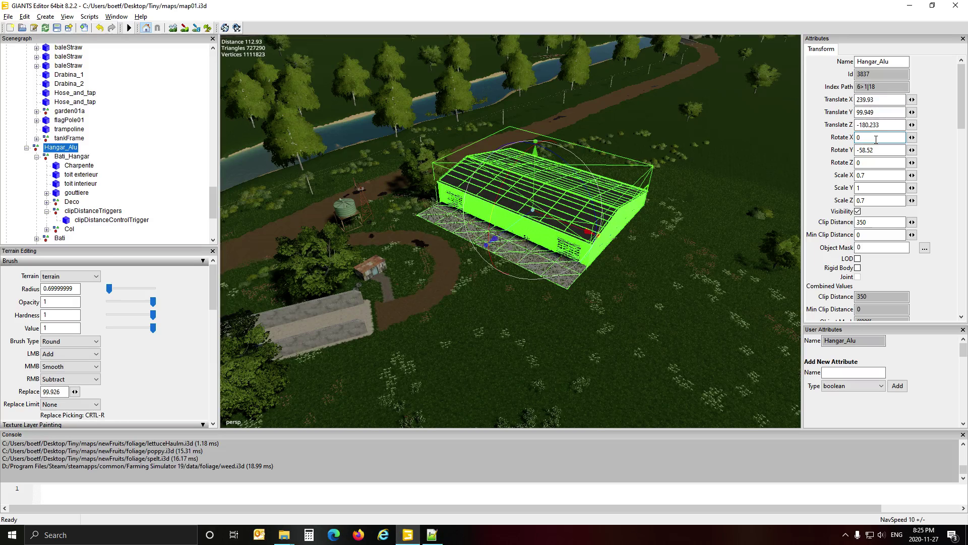
click(432, 535)
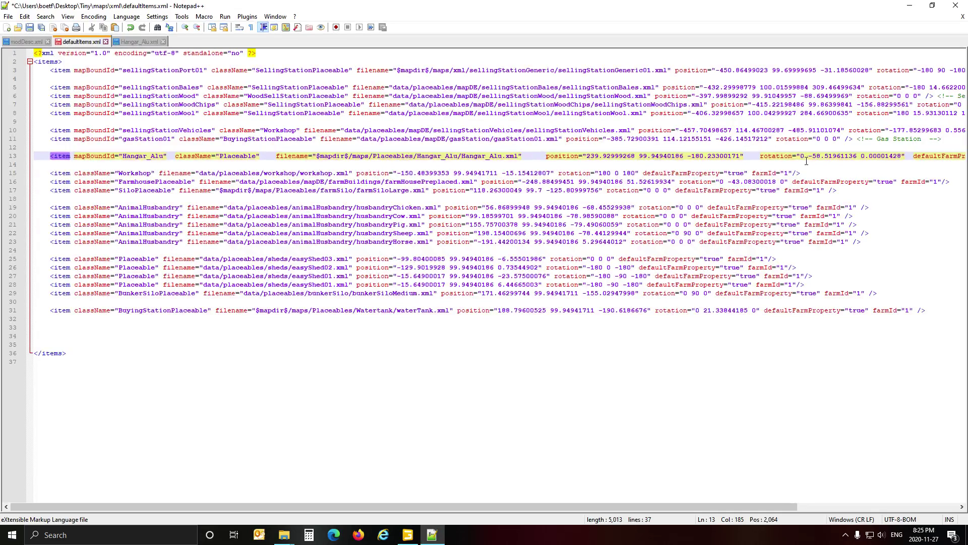
drag(807, 160, 906, 163)
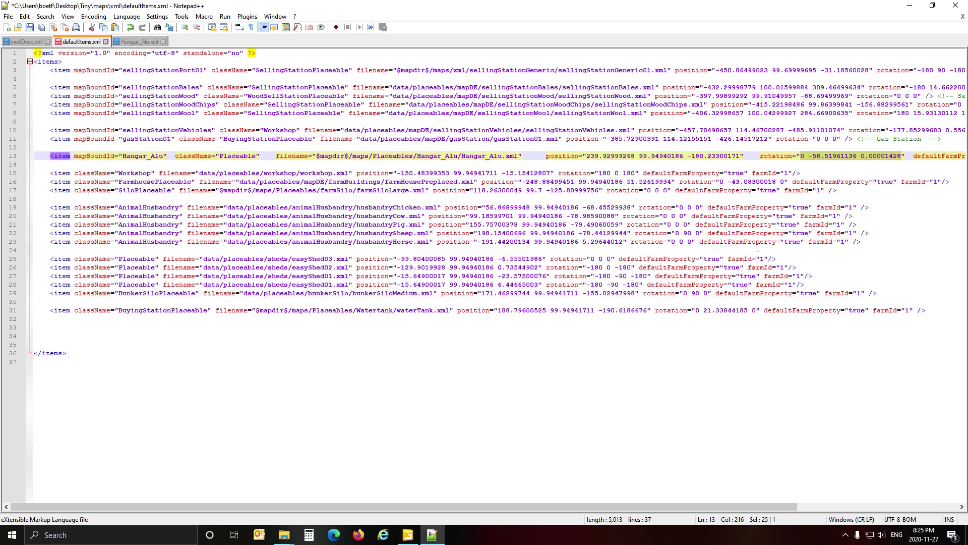
drag(569, 507, 727, 516)
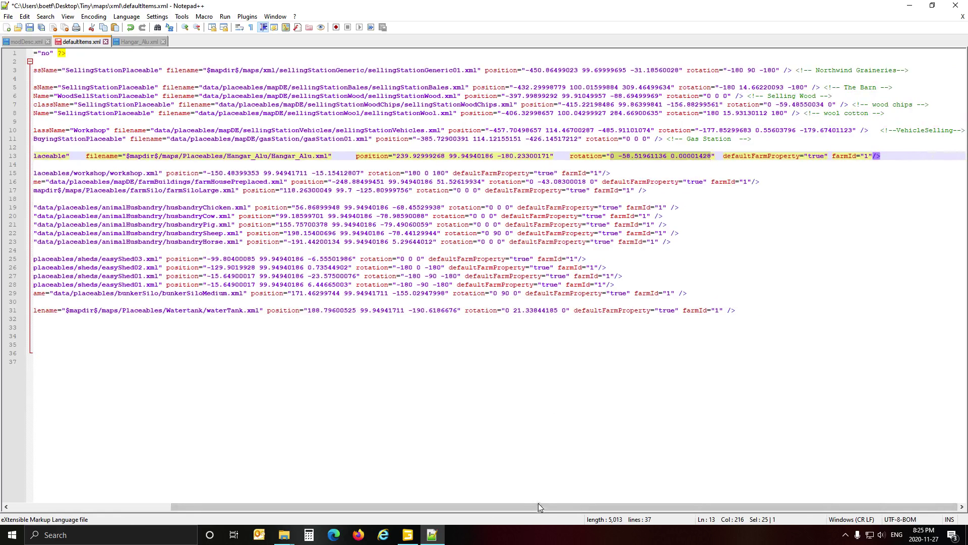
drag(538, 506, 376, 507)
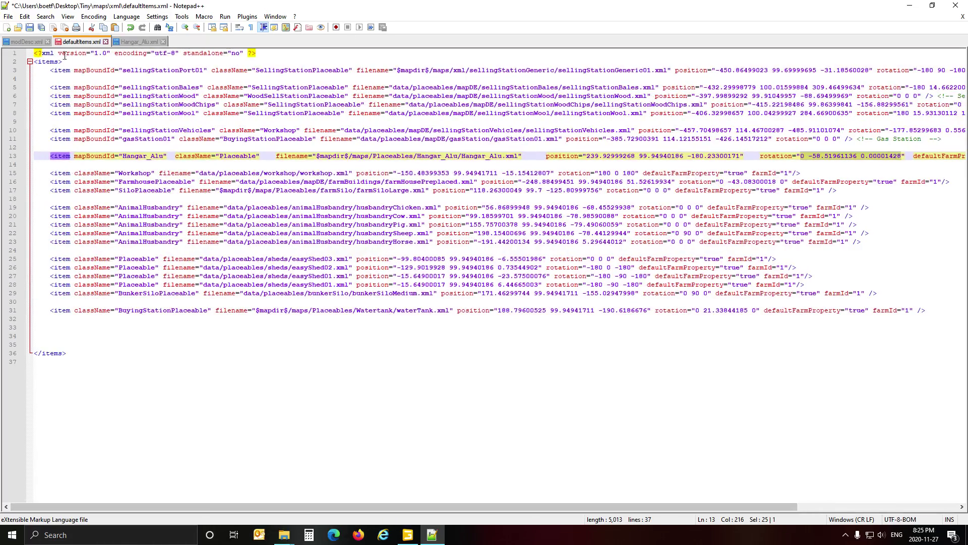
Step: Close defaultItems.xml without saving the edits and reopen it from the Tiny\maps\xml folder in File Explorer
click(106, 41)
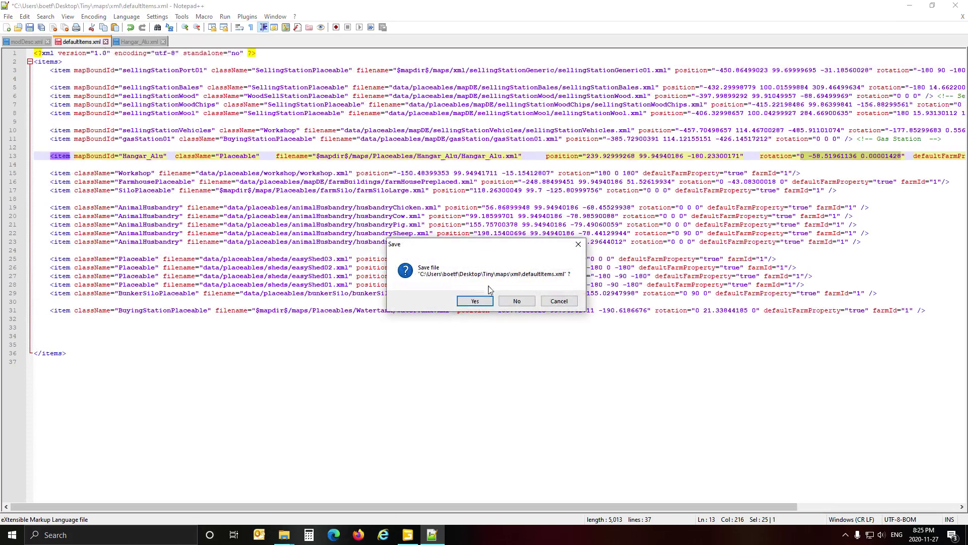
click(523, 301)
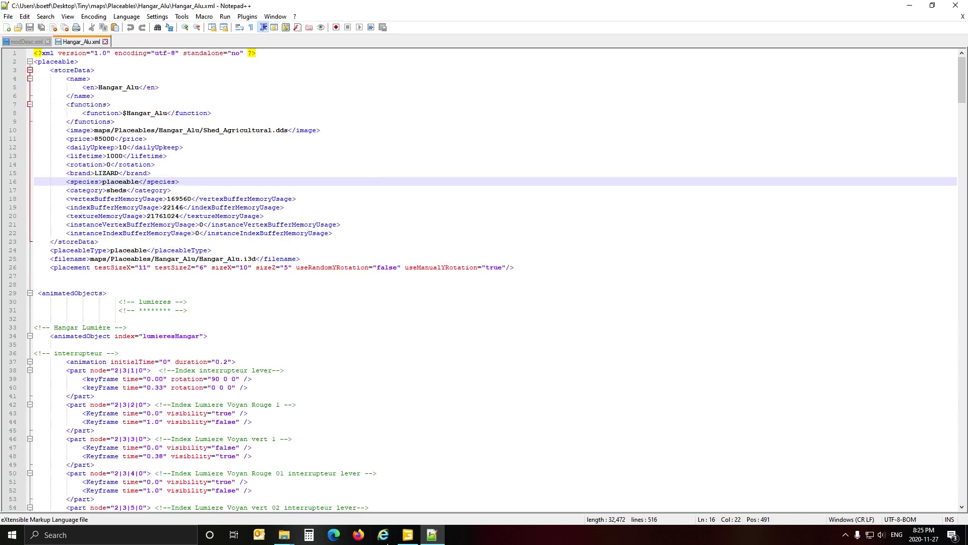
mouse_move(284, 533)
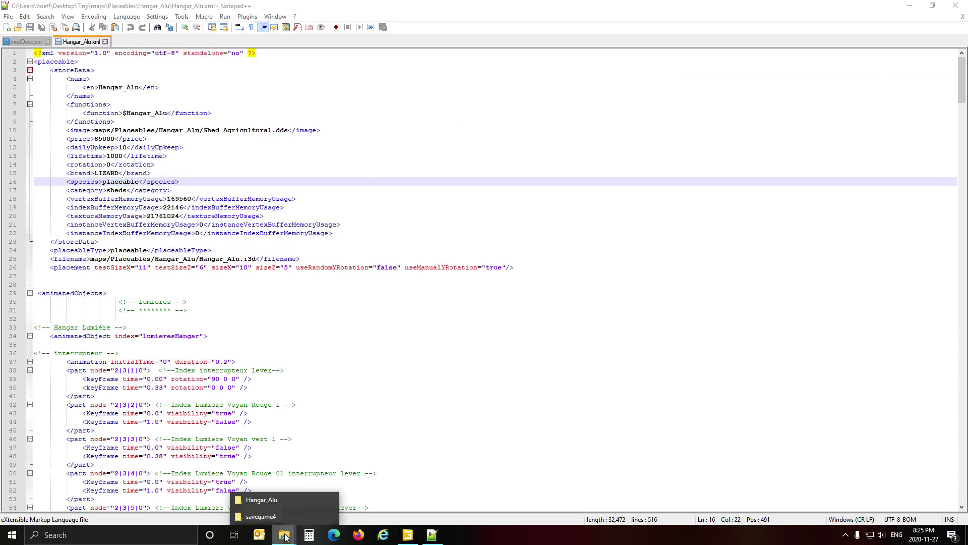
click(285, 501)
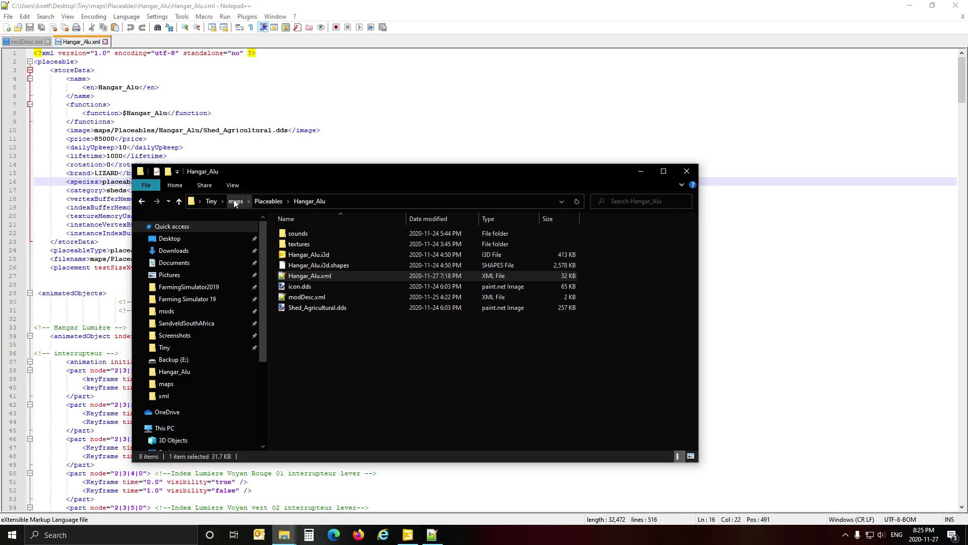
click(216, 202)
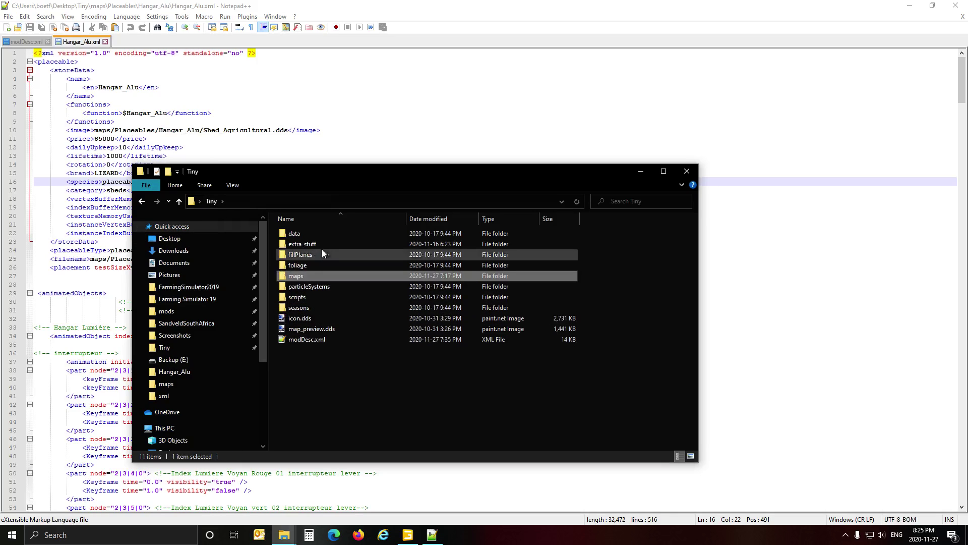
double_click(302, 275)
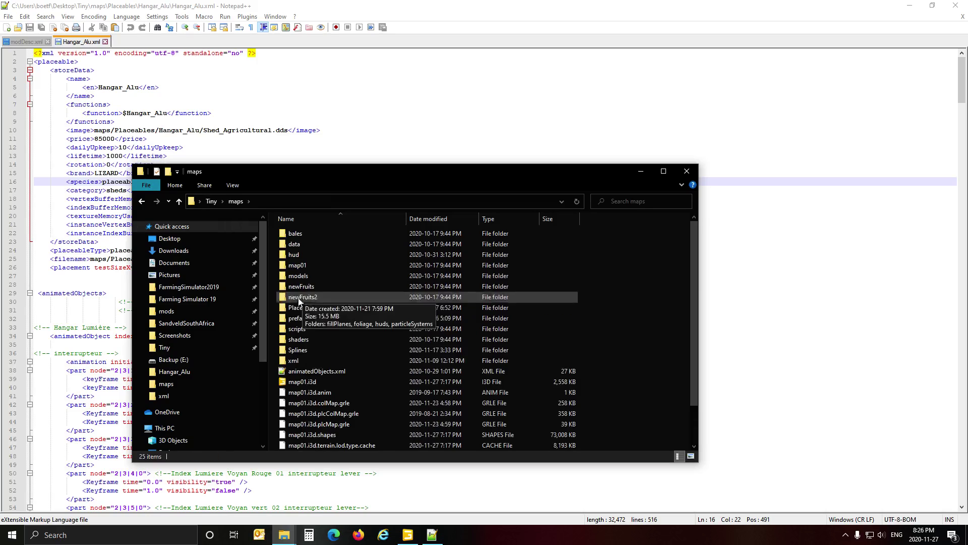
double_click(307, 361)
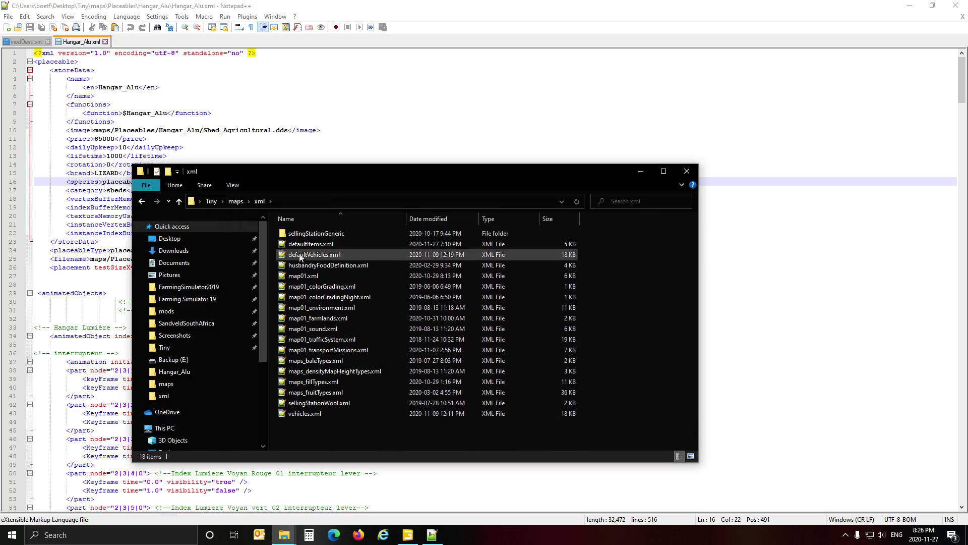
double_click(313, 244)
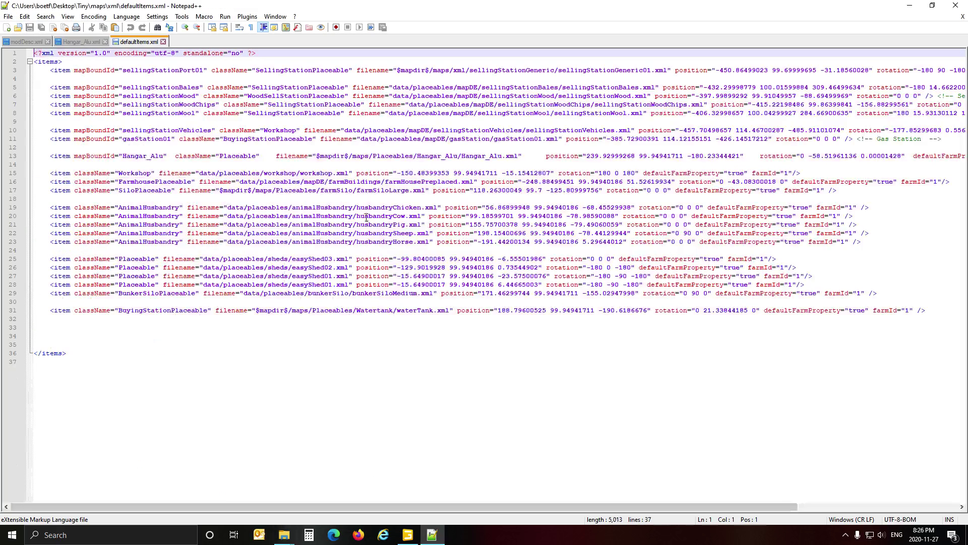
Step: Examine the storeItems section in modDesc.xml and the matching storeData section in Hangar_Alu.xml
click(12, 42)
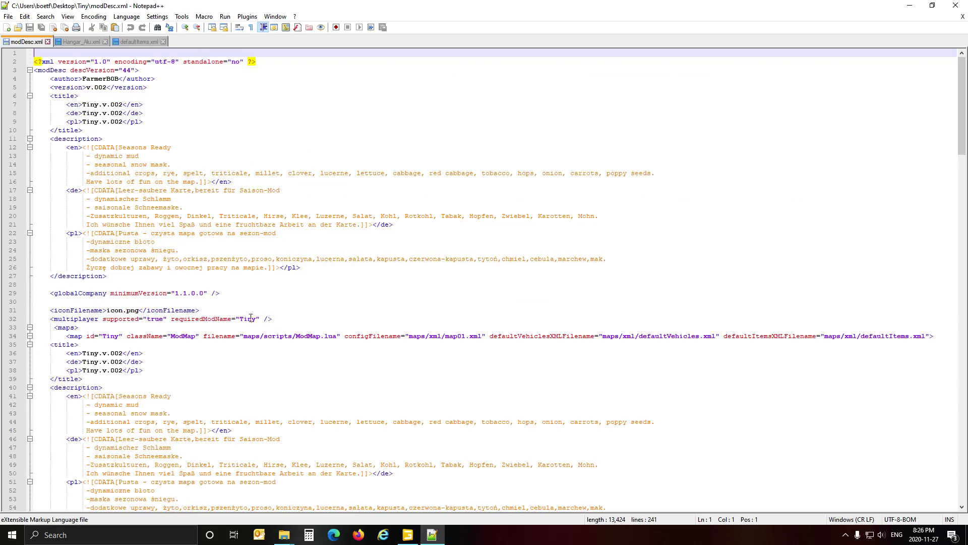
scroll(204, 271, down, 15)
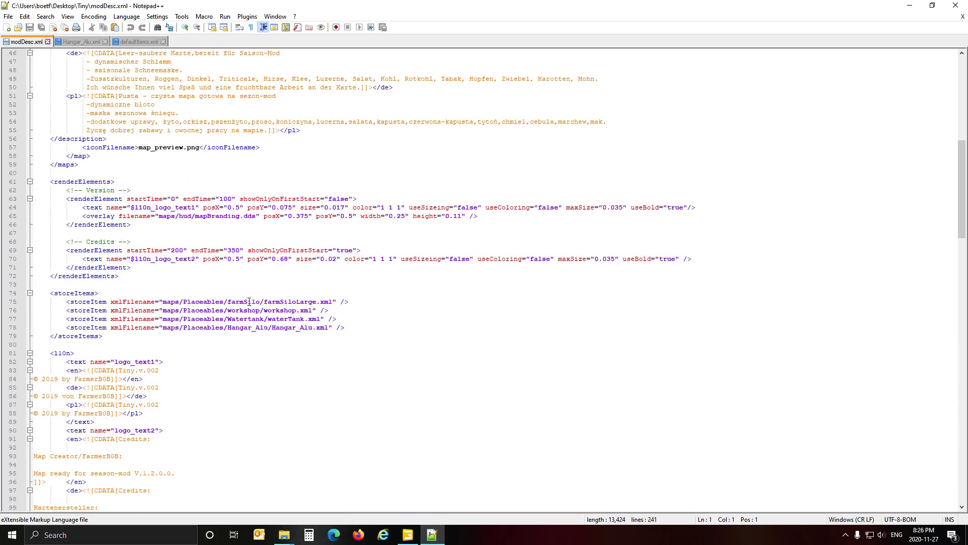
click(69, 295)
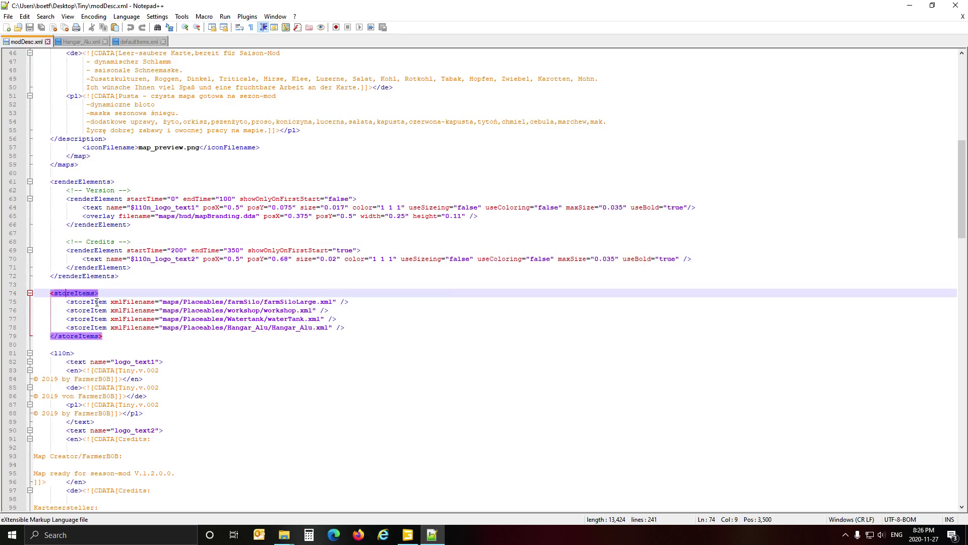
key(Right)
key(Right)
click(75, 42)
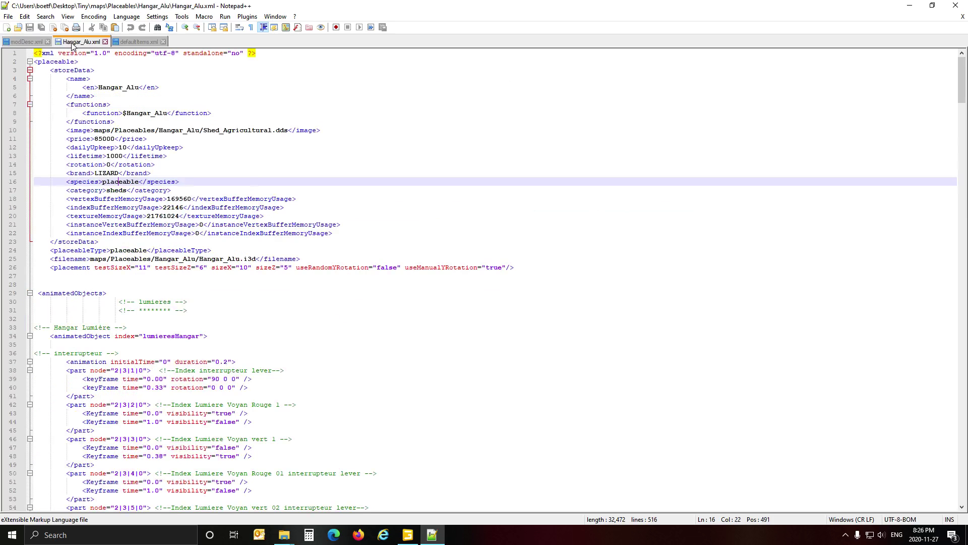
click(69, 70)
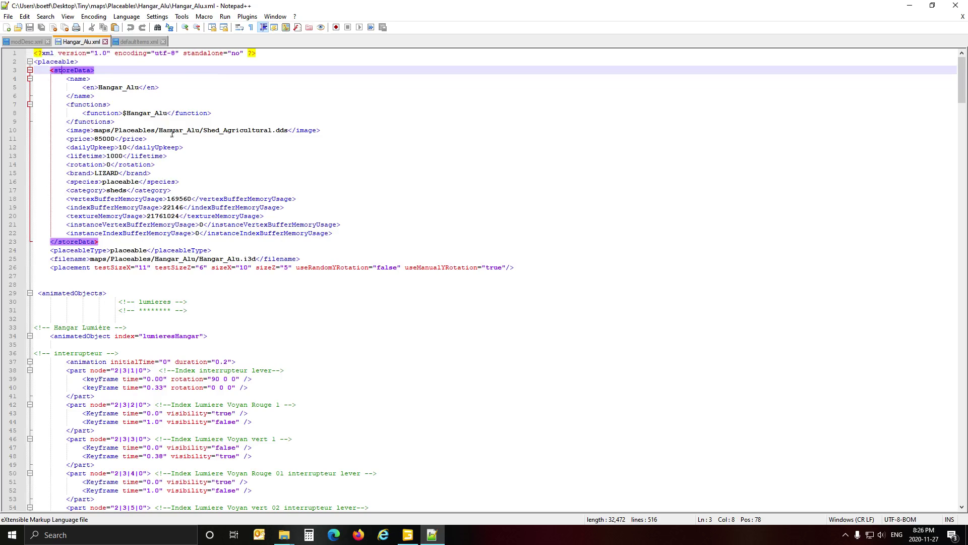
Step: Check the Hangar_Alu storeItem entry in modDesc.xml against Hangar_Alu.xml and highlight its path, maps/Placeables/Hangar_Alu/Hangar_Alu.xml
click(24, 42)
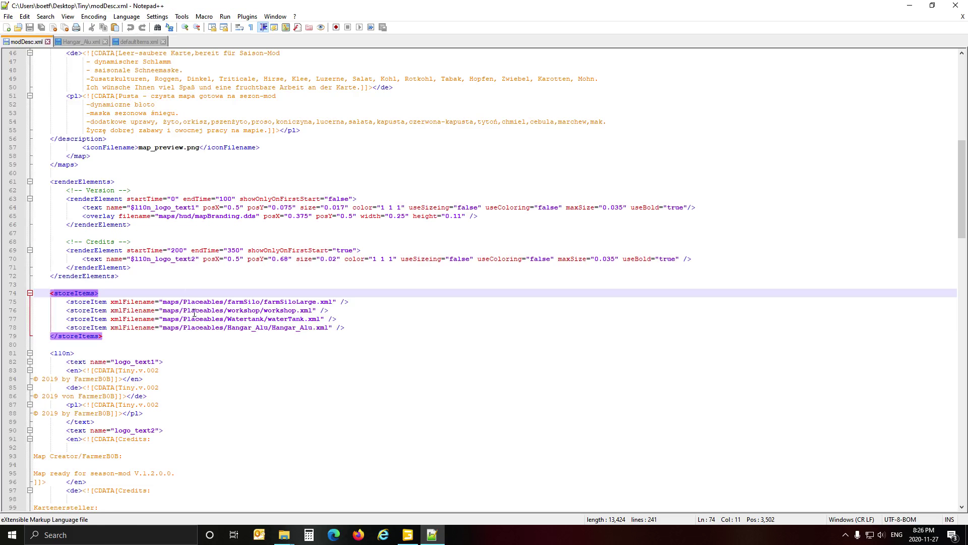
click(194, 330)
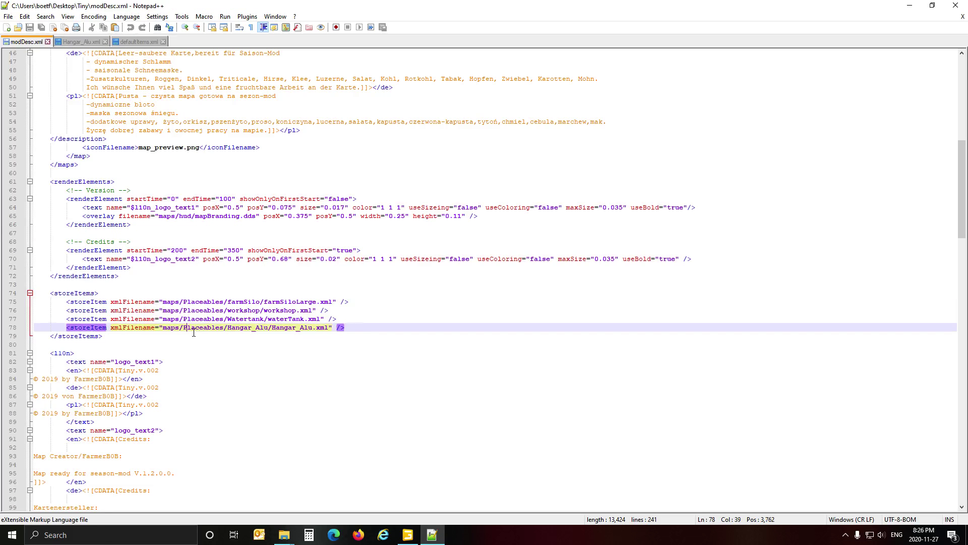
click(72, 43)
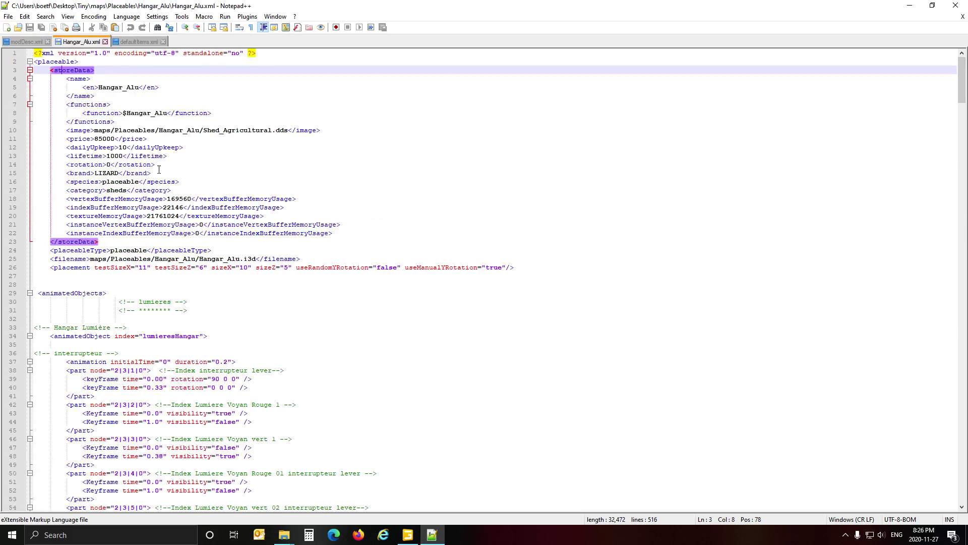
click(27, 43)
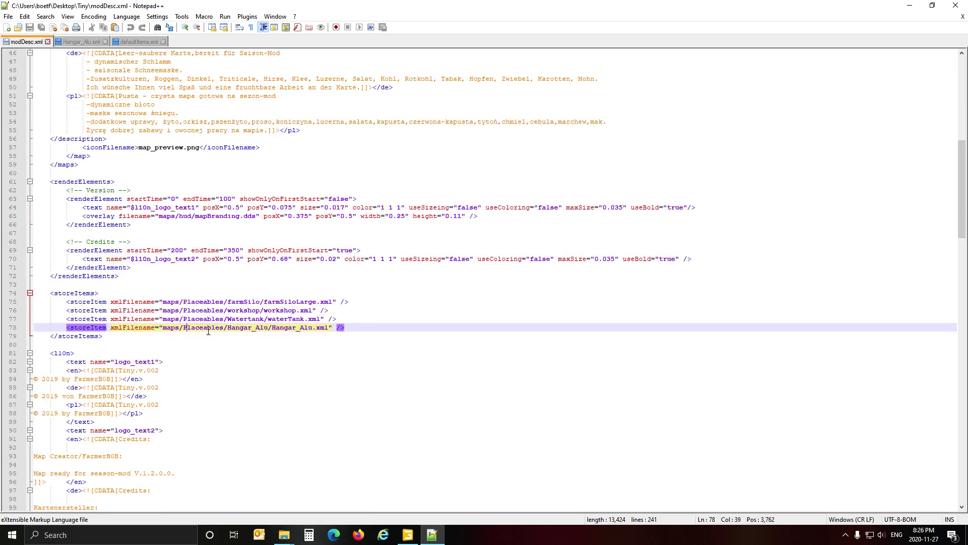
click(262, 320)
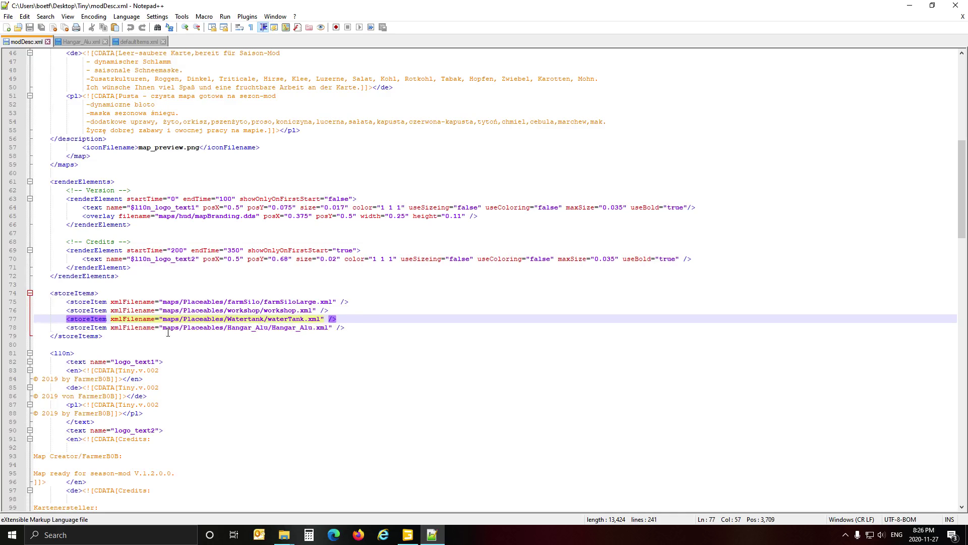
drag(162, 329, 329, 331)
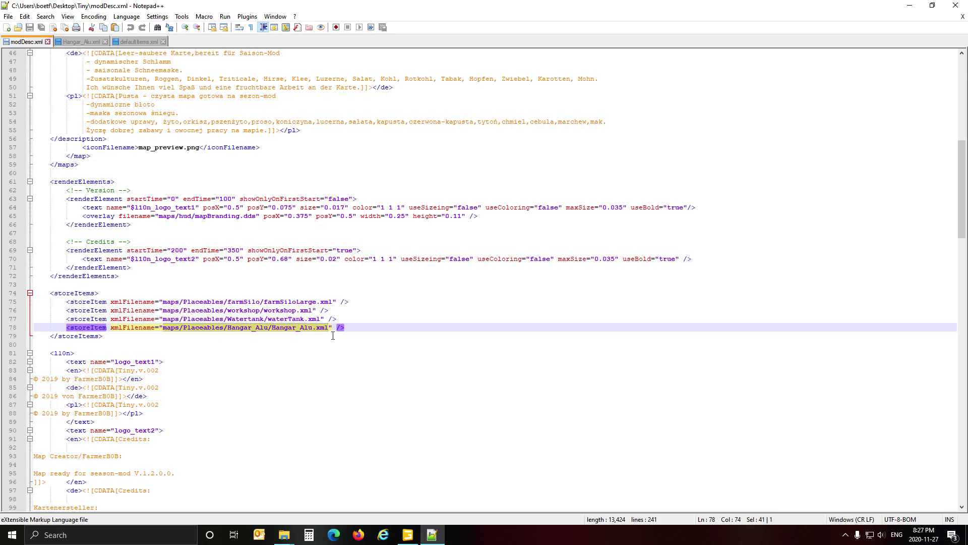
Step: Compare the Hangar_Alu item's filename path in defaultItems.xml with its storeItem path in modDesc.xml
click(137, 41)
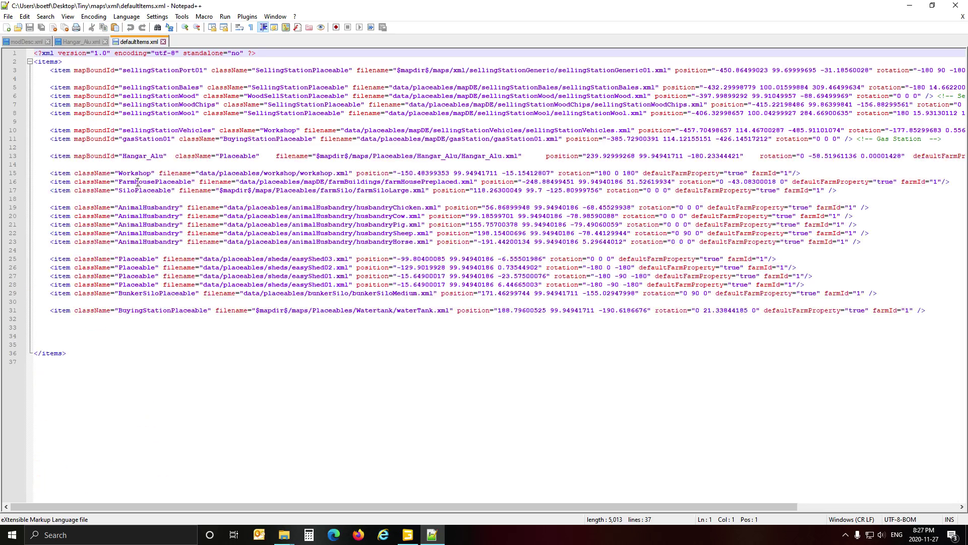
click(139, 157)
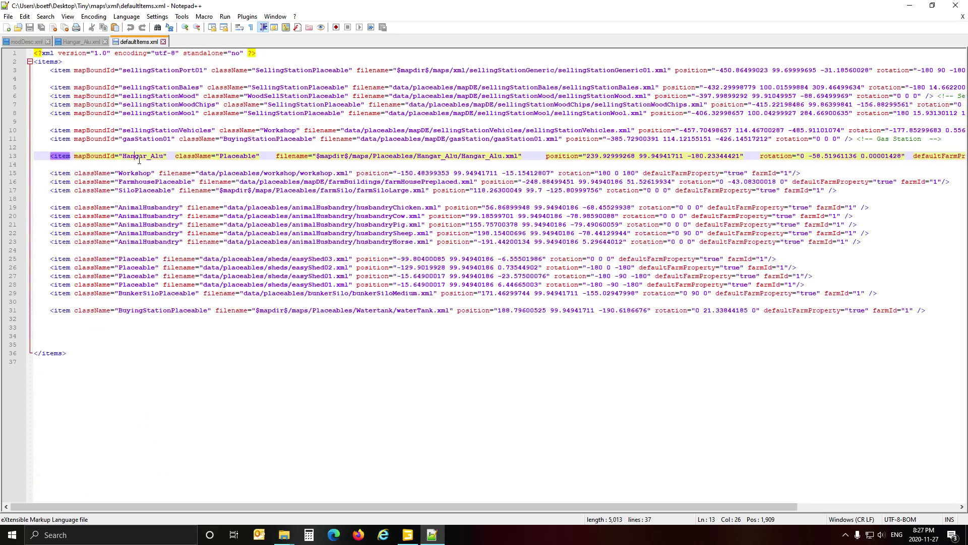
click(356, 160)
drag(353, 159, 522, 161)
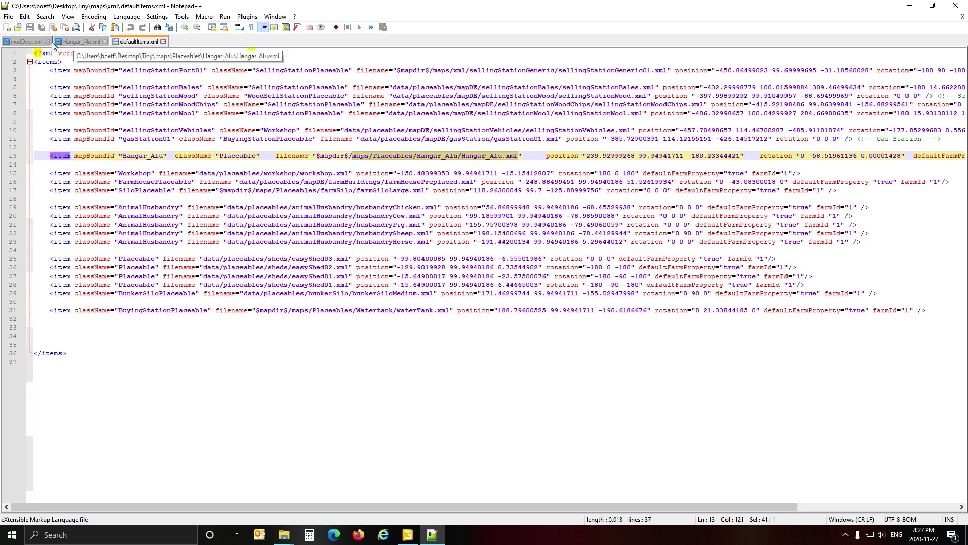
click(25, 42)
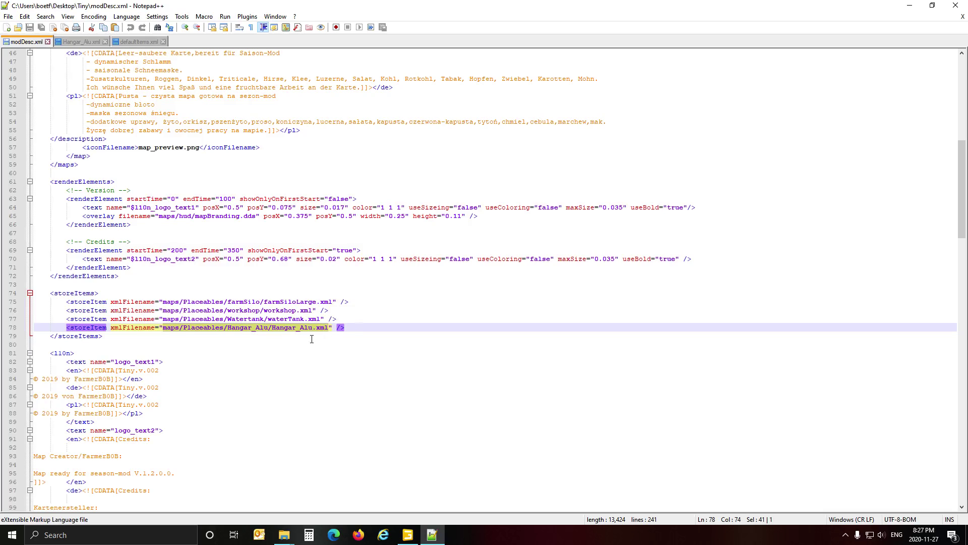
click(68, 344)
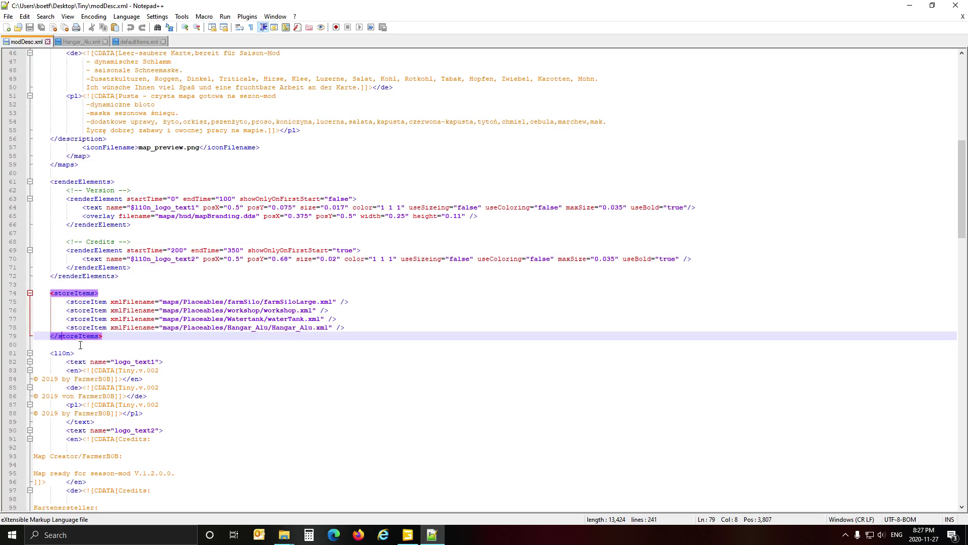
drag(962, 166, 962, 78)
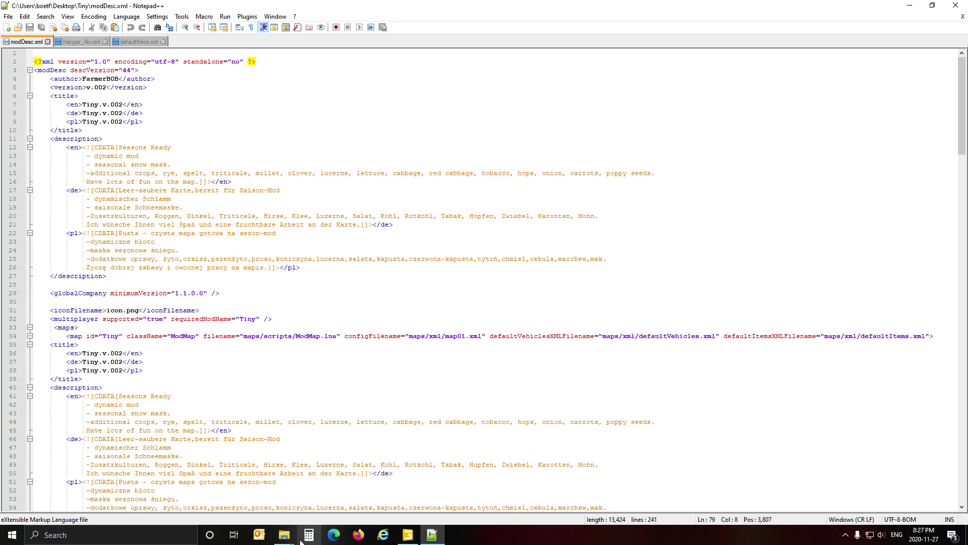
Step: Open the hangar's own modDesc.xml from the Tiny\maps\Placeables\Hangar_Alu folder in File Explorer
mouse_move(284, 539)
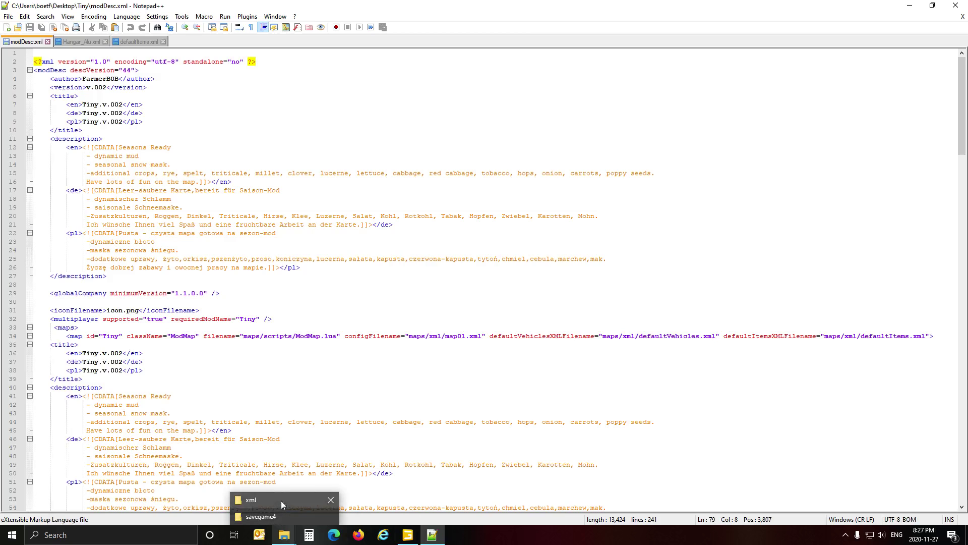
click(281, 500)
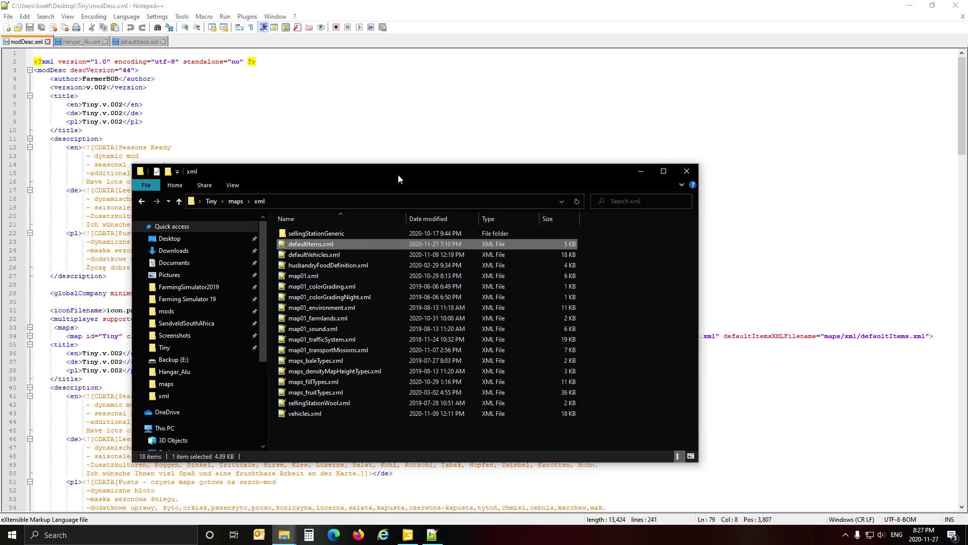
drag(398, 174, 347, 104)
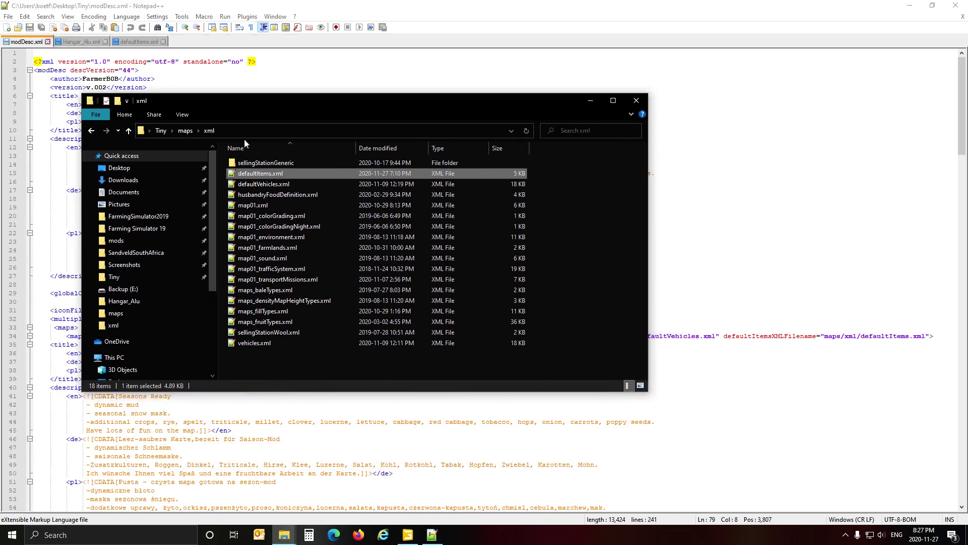
click(185, 130)
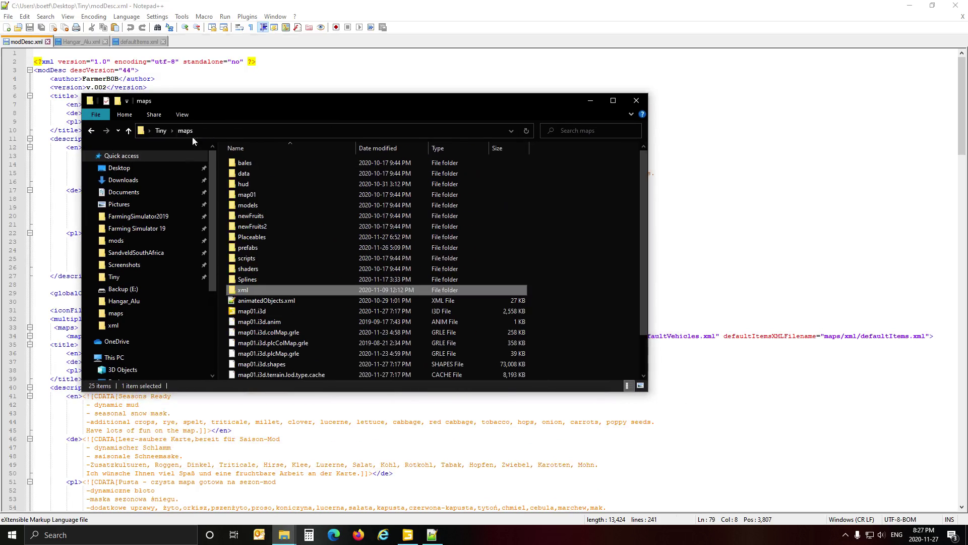
double_click(282, 237)
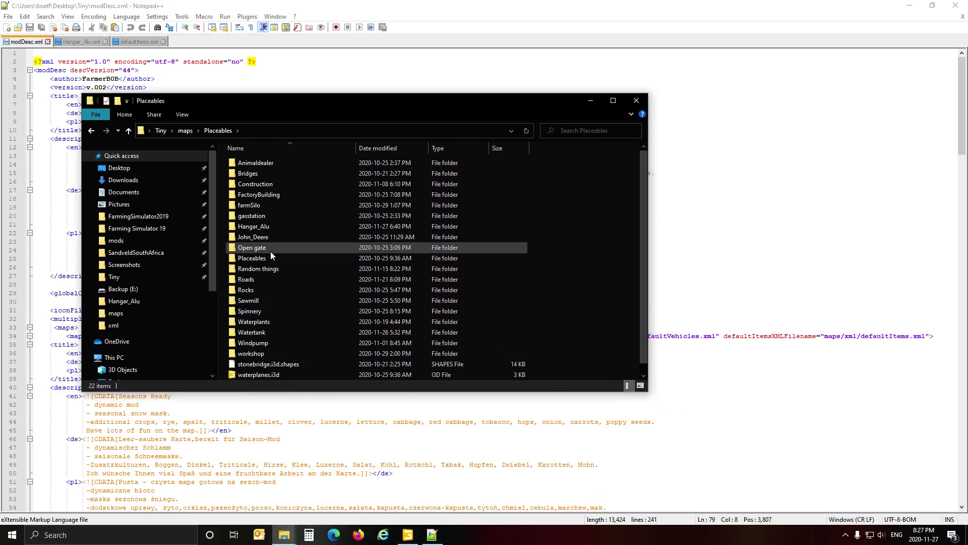
double_click(274, 226)
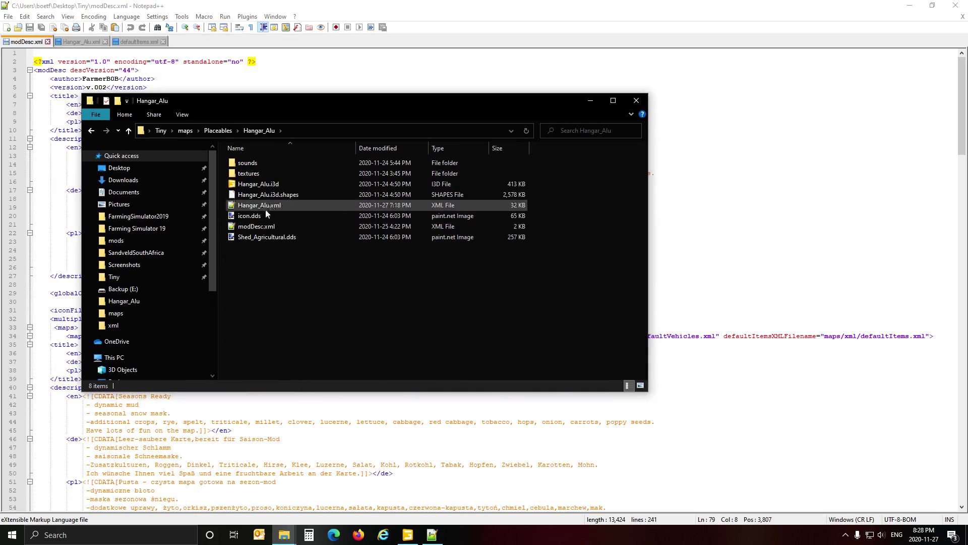
double_click(260, 228)
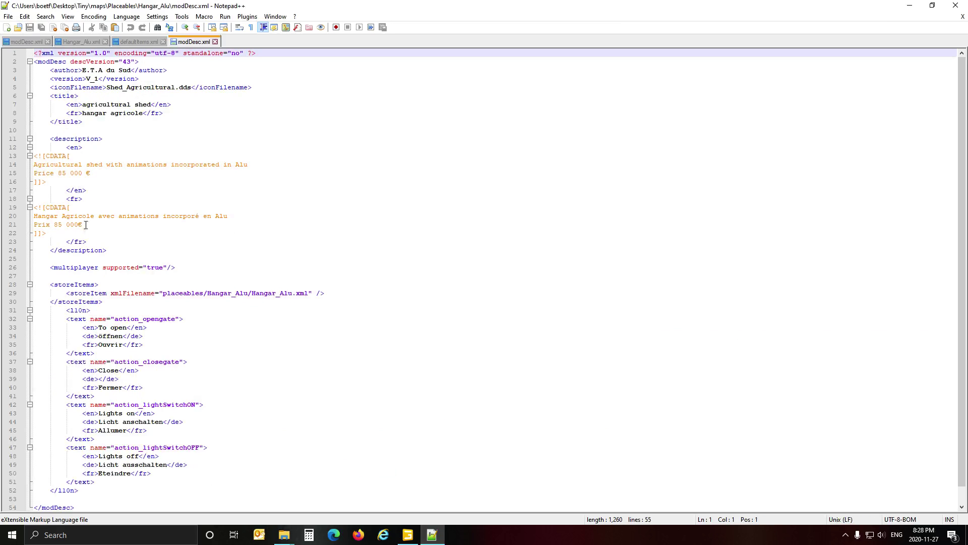
Step: Examine the storeItems and l10n sections of the hangar's modDesc.xml and highlight the text entries from action_opengate to action_lightSwitchOFF
click(74, 267)
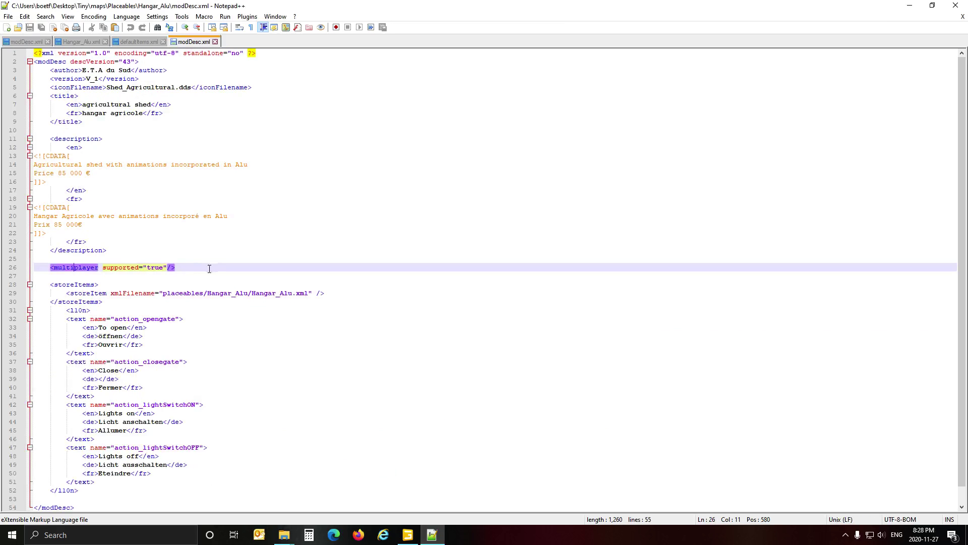
click(73, 287)
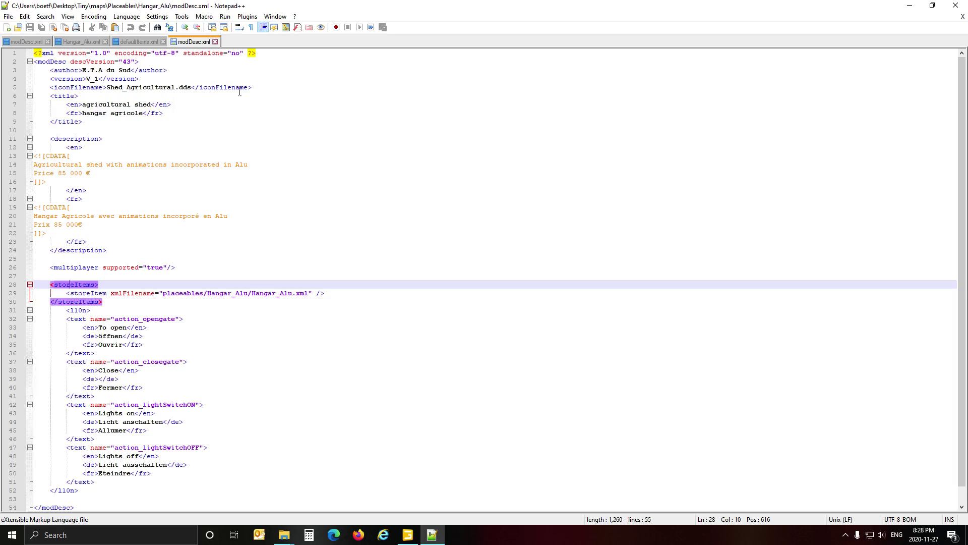
click(78, 311)
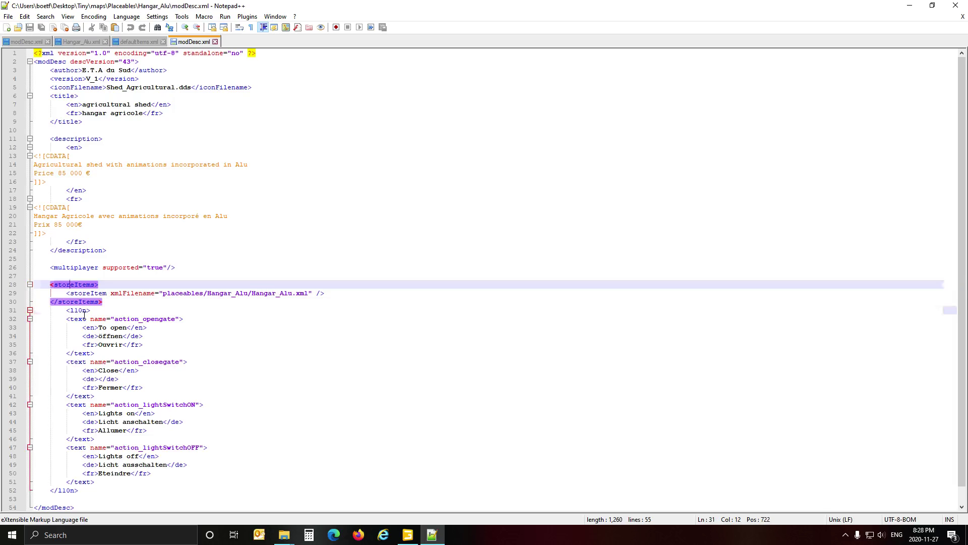
scroll(165, 315, down, 1)
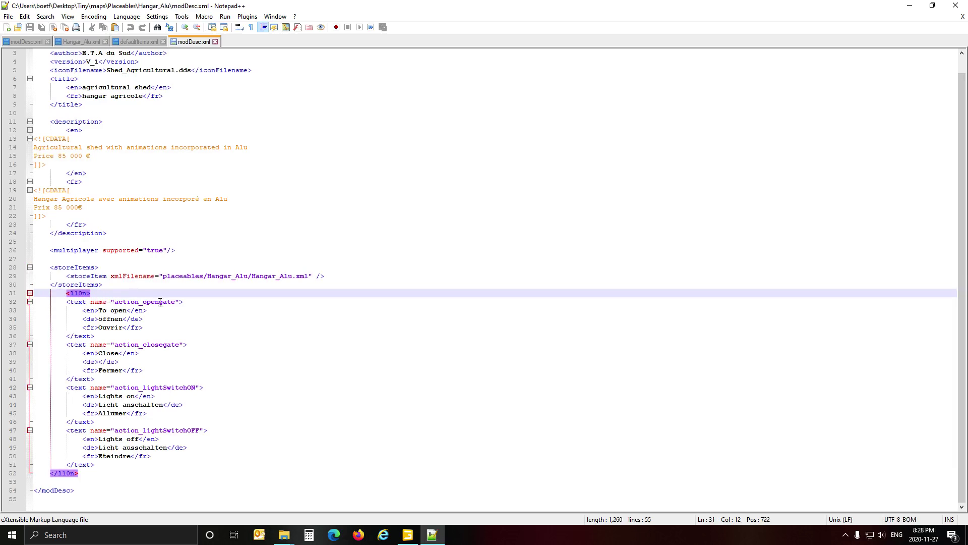
click(82, 285)
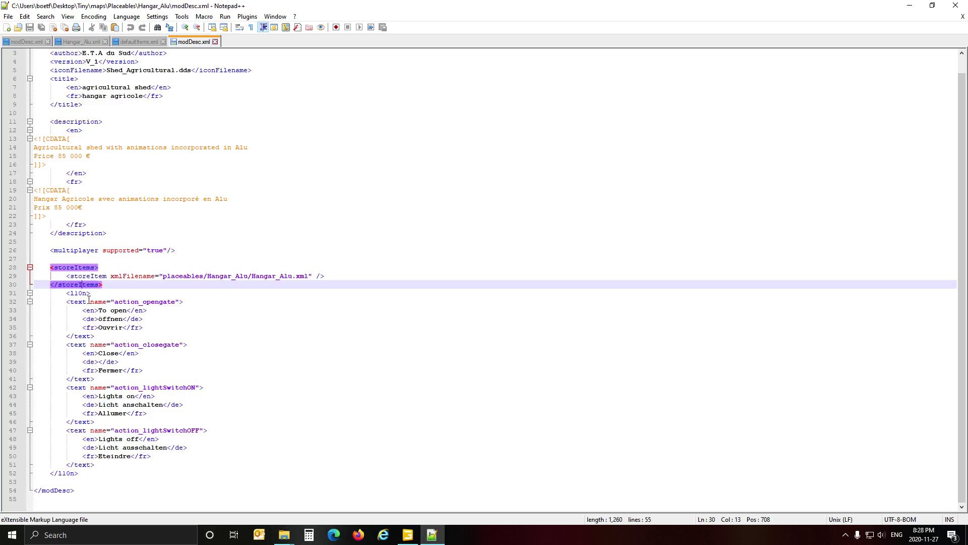
key(Down)
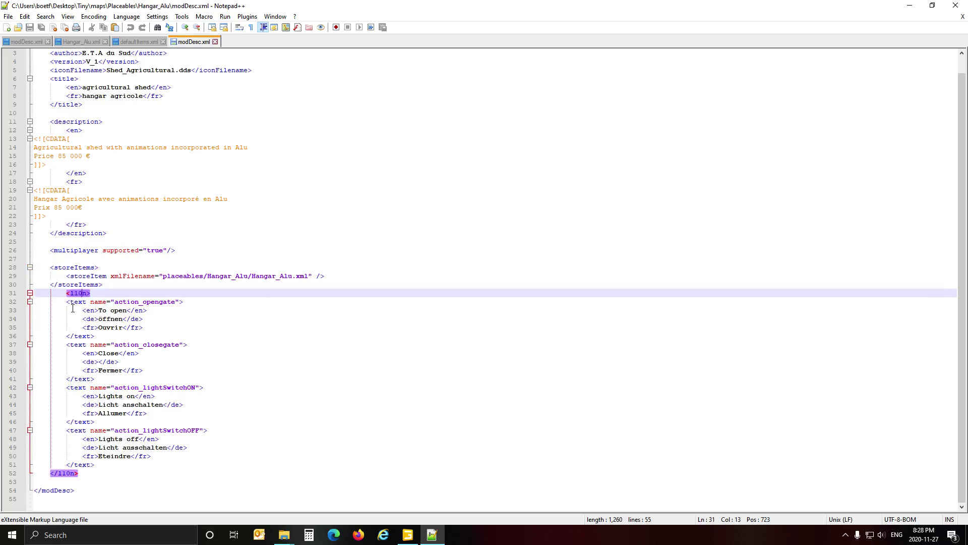
drag(67, 301, 105, 469)
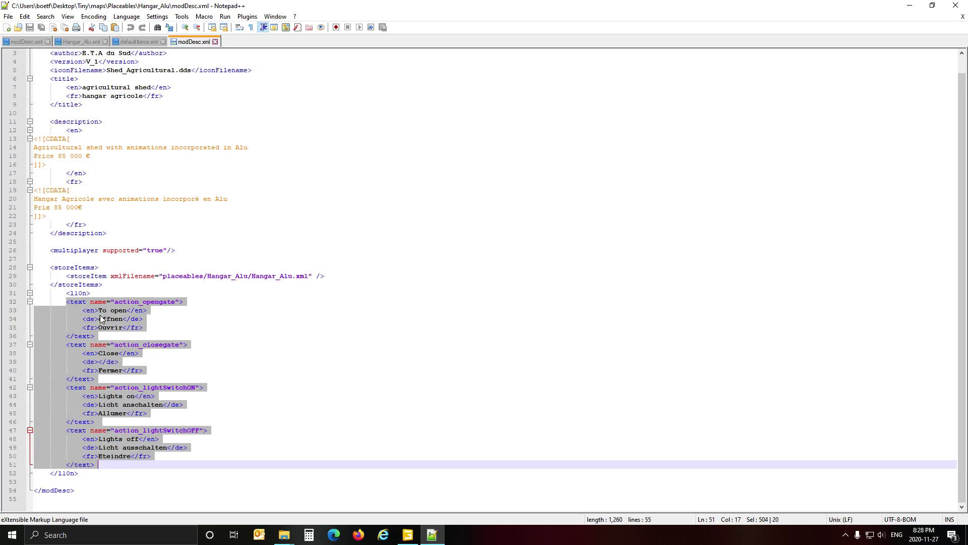
Step: Trace the l10n section in the map's modDesc.xml from its opening tag below storeItems to its closing tag
click(24, 44)
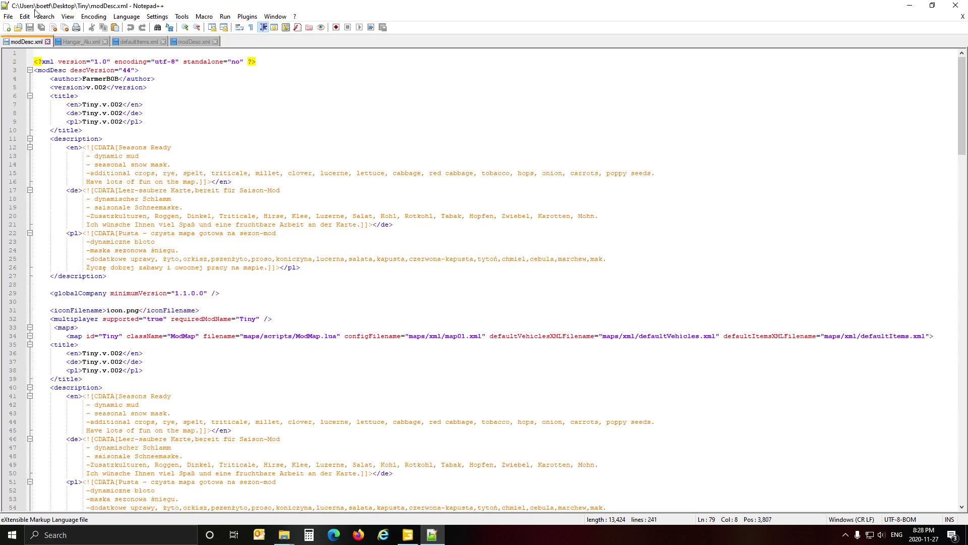
scroll(87, 287, down, 15)
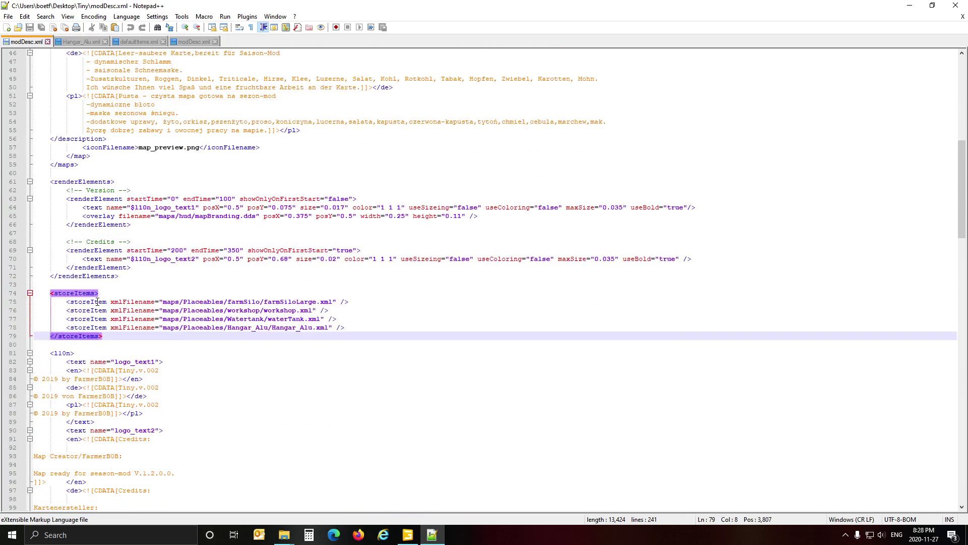
click(64, 354)
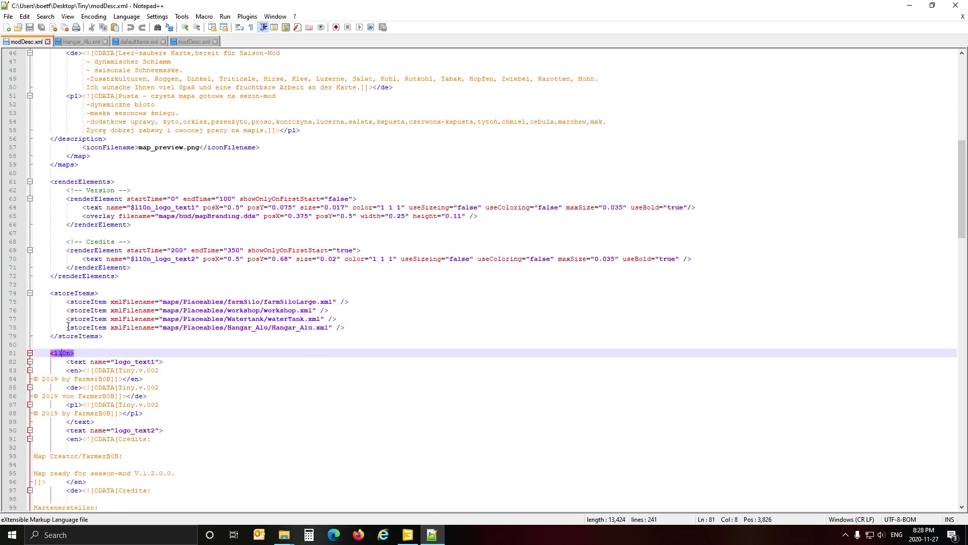
scroll(71, 327, down, 7)
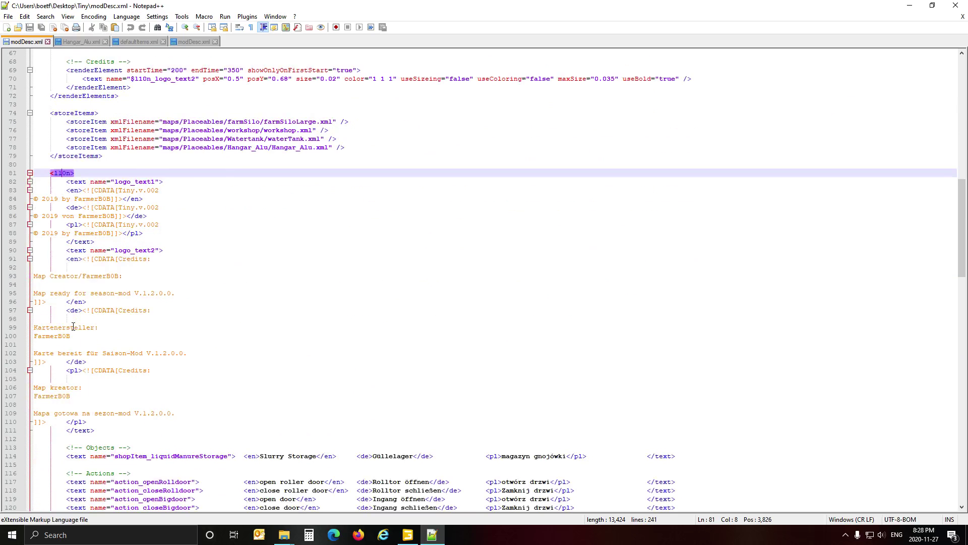
scroll(71, 178, down, 20)
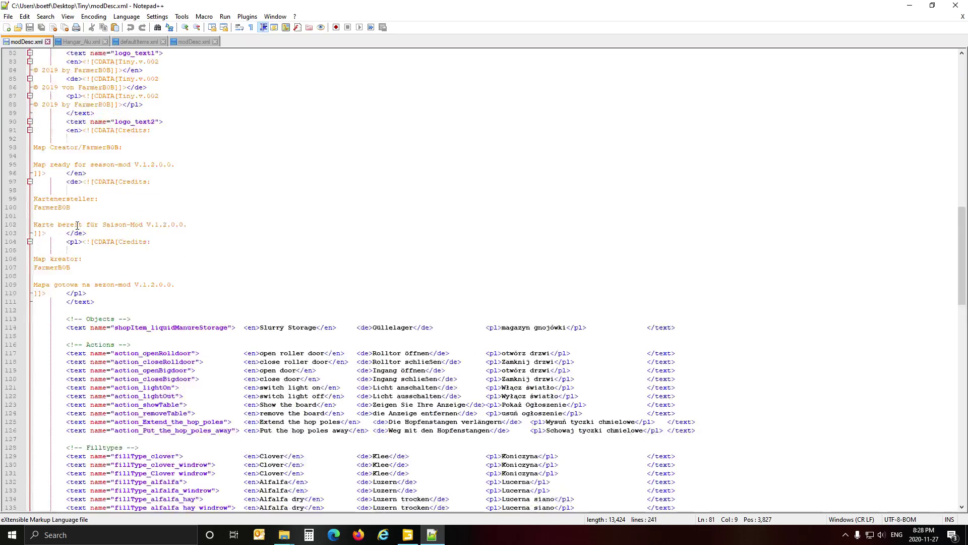
scroll(77, 229, down, 9)
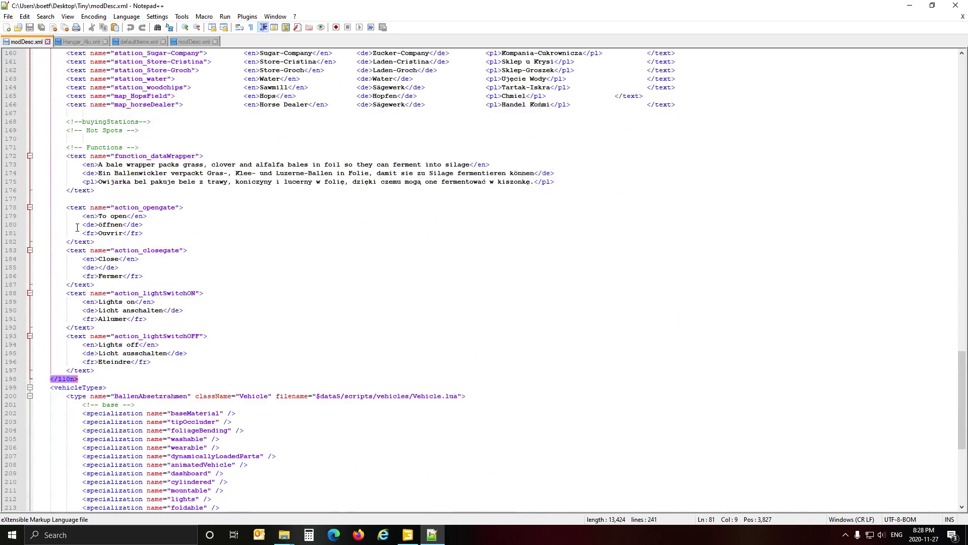
Step: Highlight the action_opengate, action_closegate, action_lightSwitchON and action_lightSwitchOFF entries at the end of the l10n section in the map's modDesc.xml
click(106, 195)
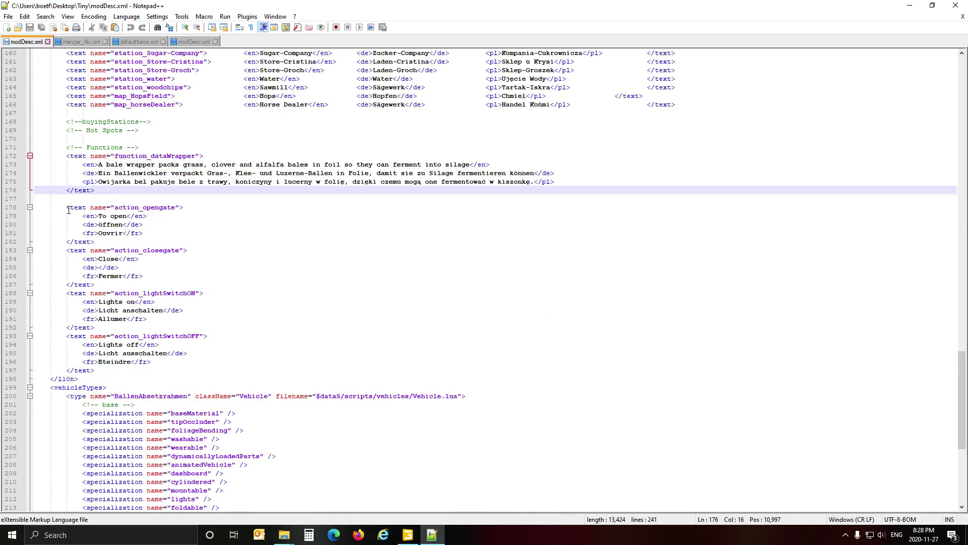
click(45, 211)
drag(44, 213, 106, 375)
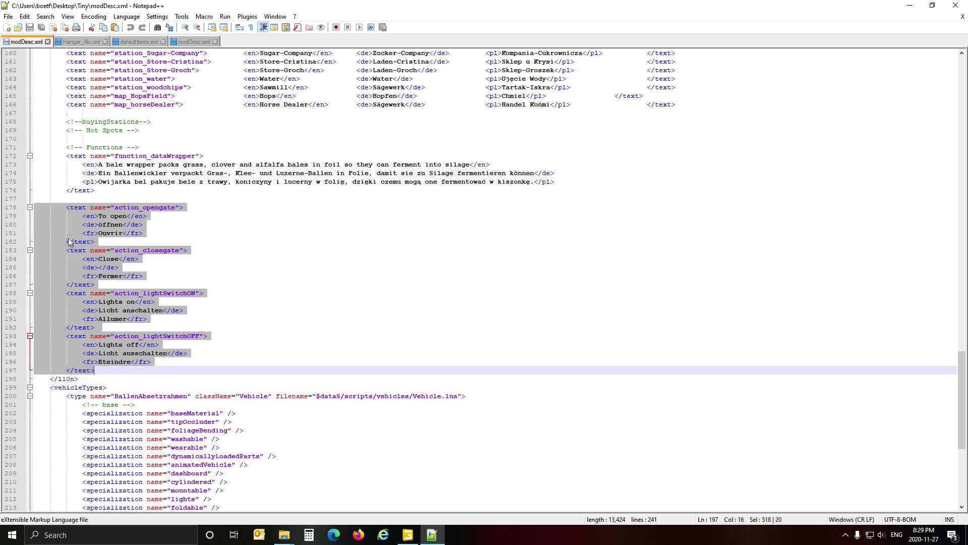
click(24, 208)
drag(23, 210, 33, 375)
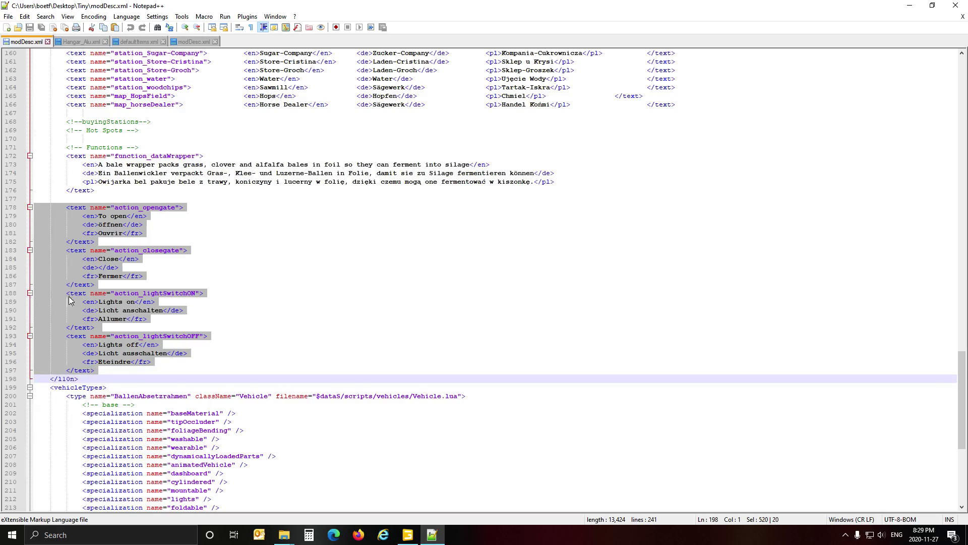
Step: Highlight the four gate and light text entries in the hangar's modDesc.xml and compare them with those in the map's modDesc.xml
click(194, 41)
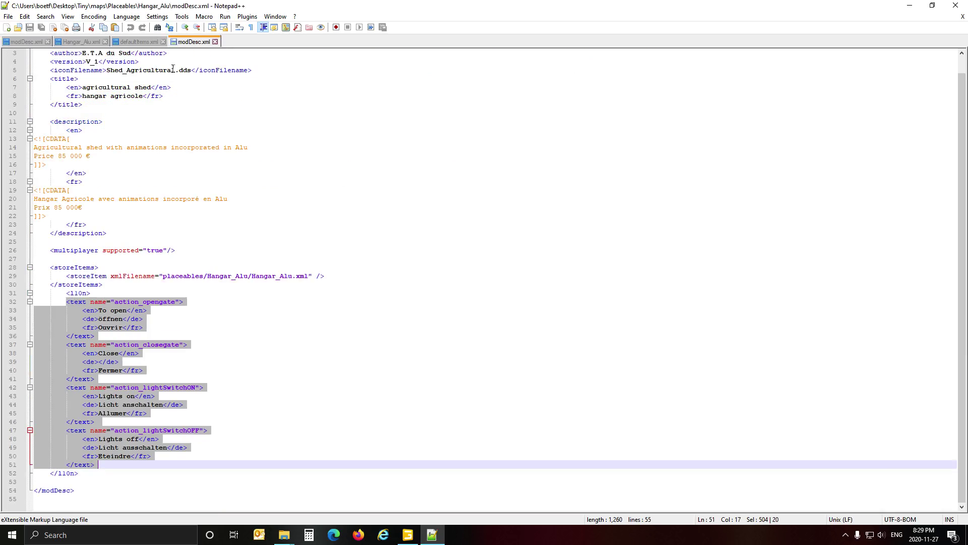
drag(19, 302, 19, 465)
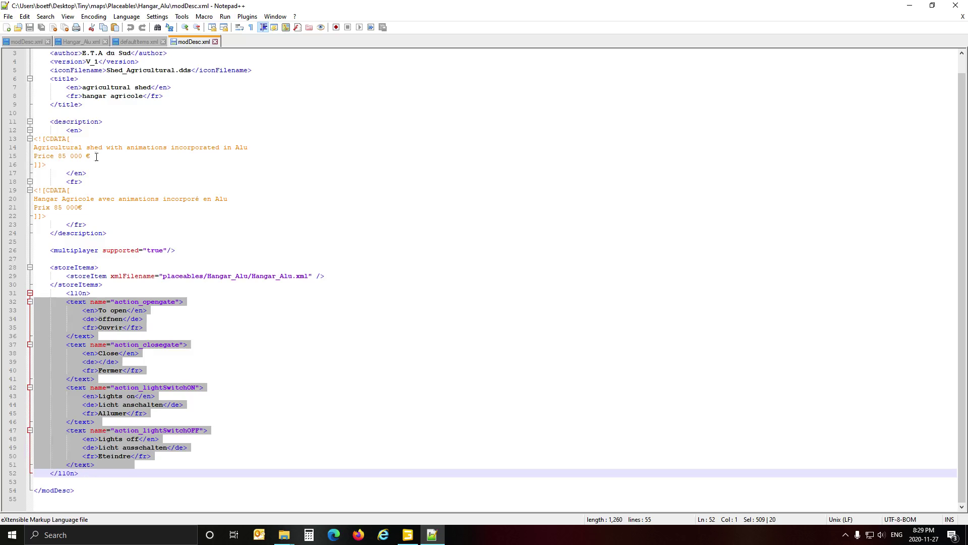
click(27, 40)
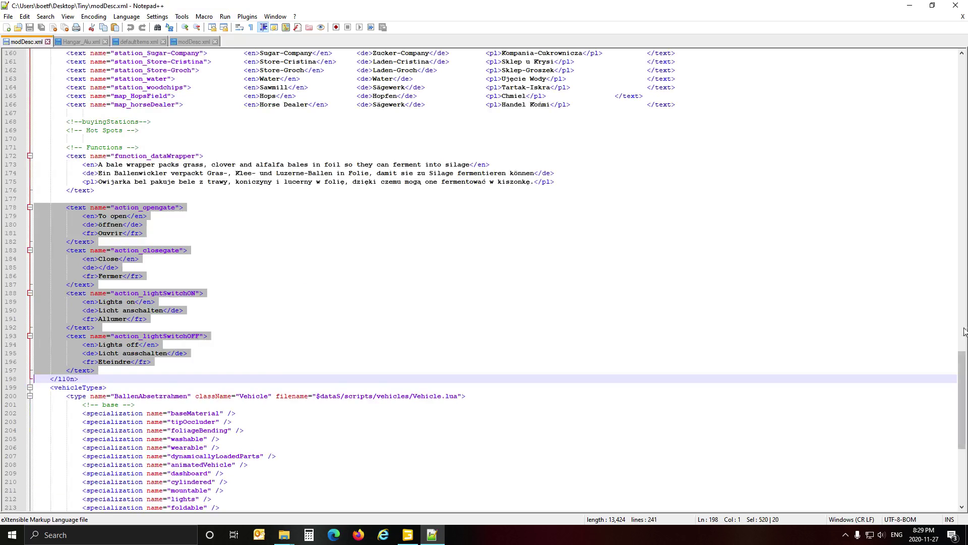
Step: Examine the map's modDesc.xml structure from vehicleTypes to the closing modDesc tag, and from the opening modDesc tag down to storeItems and l10n
click(67, 387)
drag(962, 382, 964, 472)
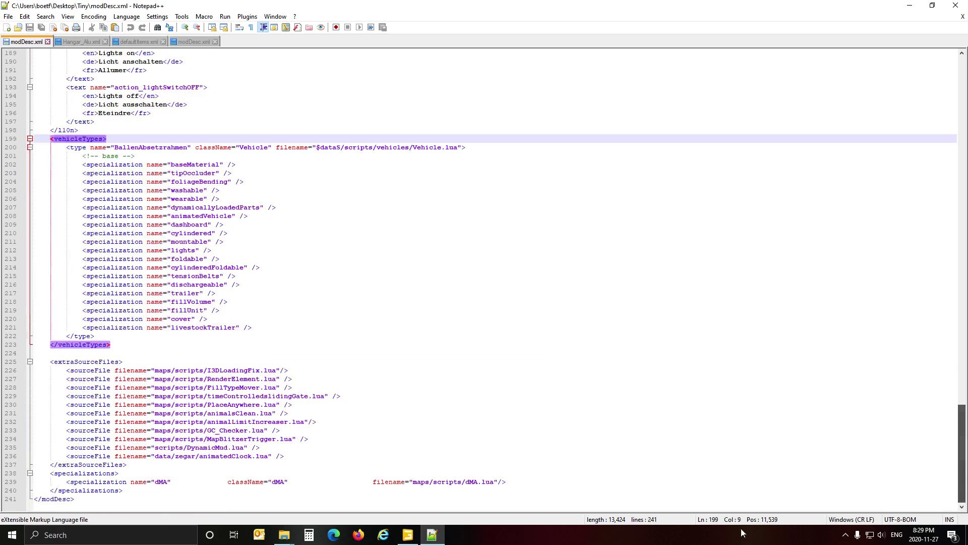
click(63, 500)
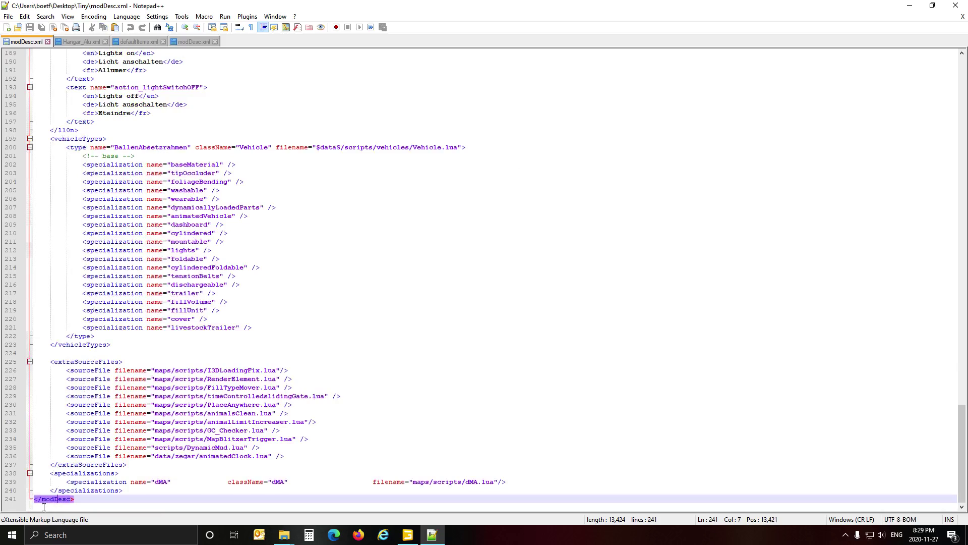
scroll(40, 484, up, 13)
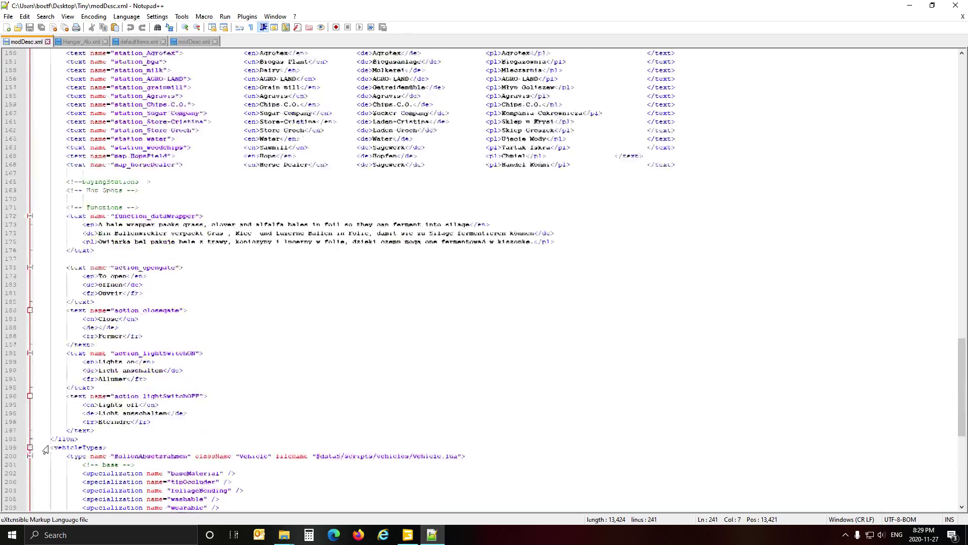
scroll(46, 449, up, 12)
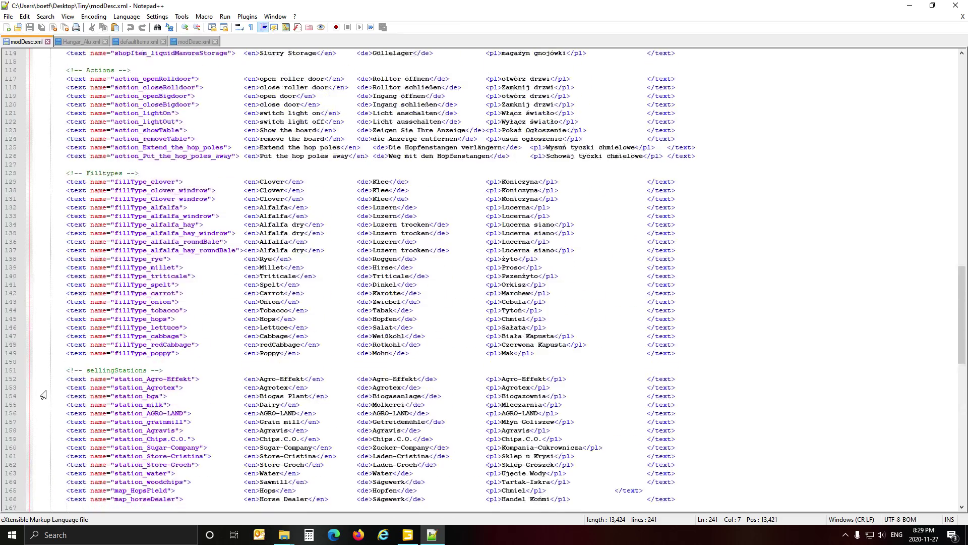
scroll(43, 395, up, 20)
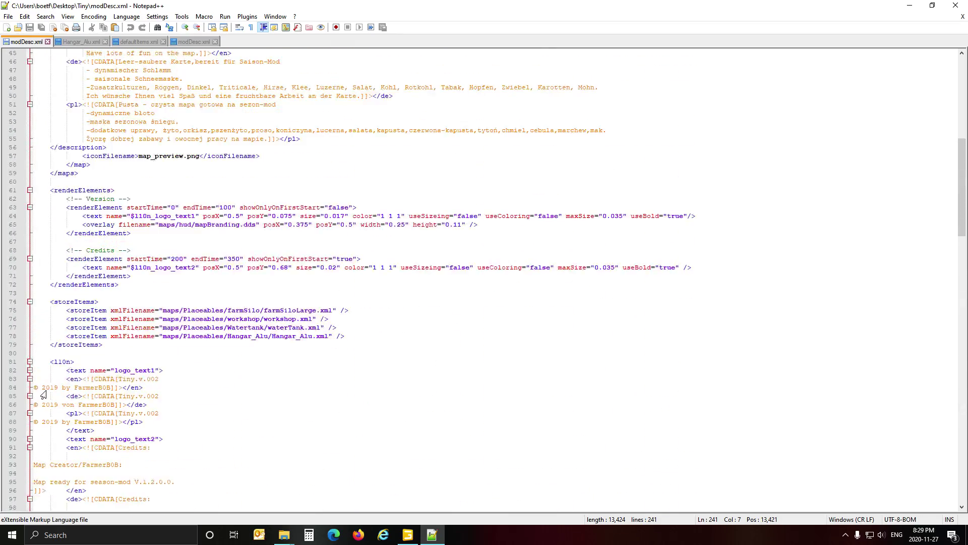
scroll(43, 394, up, 15)
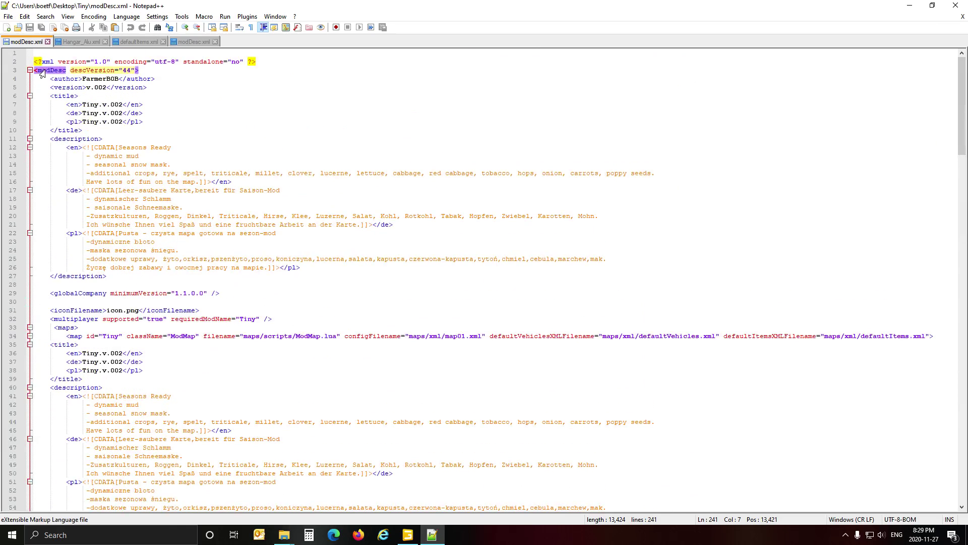
scroll(112, 351, down, 10)
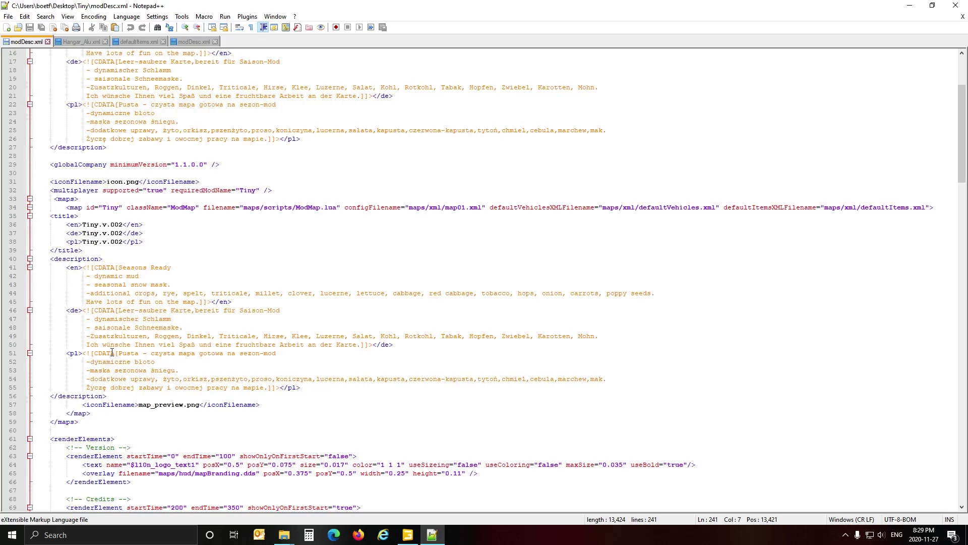
scroll(112, 351, down, 20)
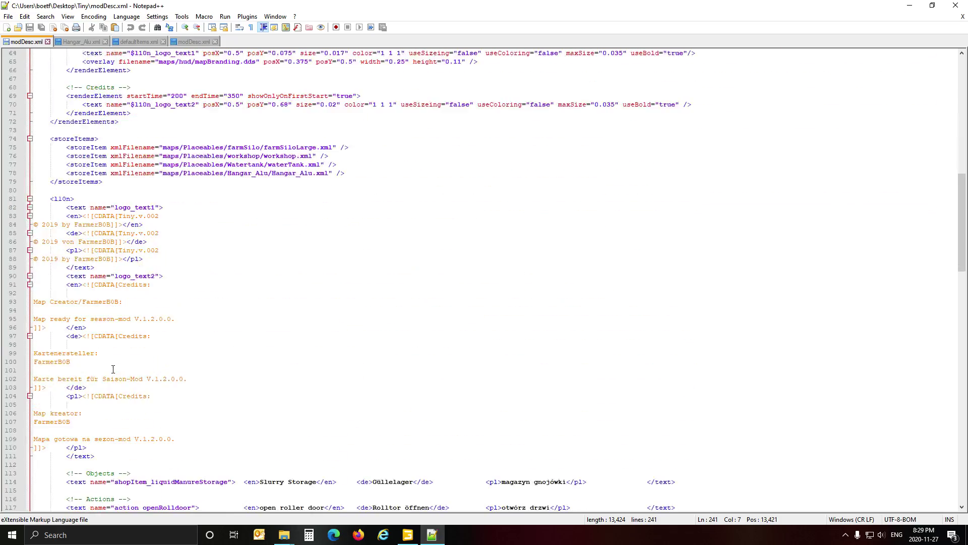
Step: Review the Tiny map's modDesc.xml down to its end and find the Hangar_Alu entry among the store items
scroll(114, 370, down, 13)
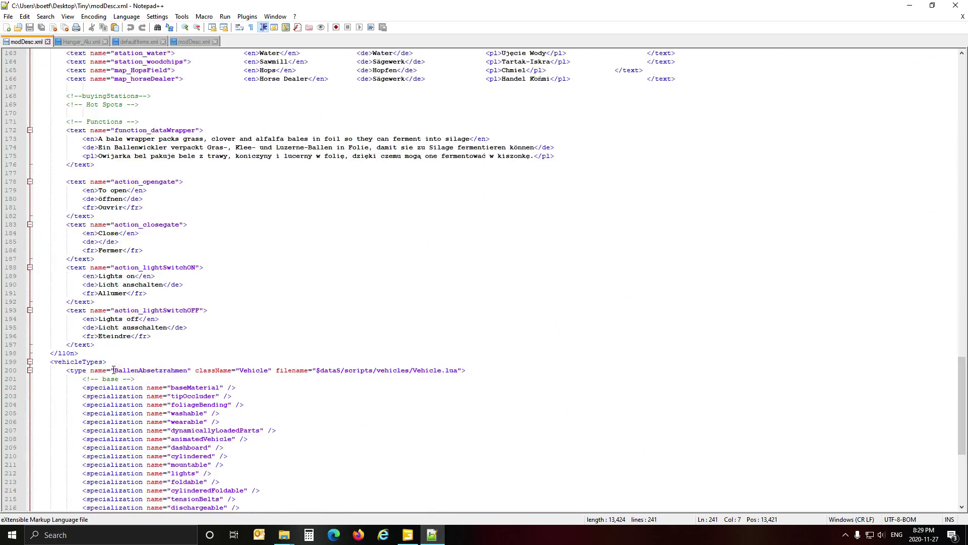
scroll(68, 359, down, 9)
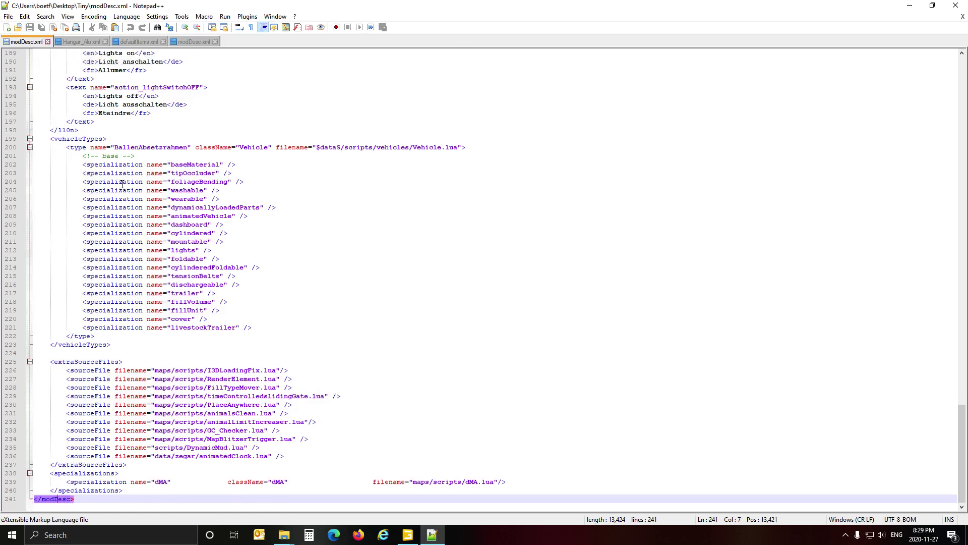
scroll(122, 184, up, 20)
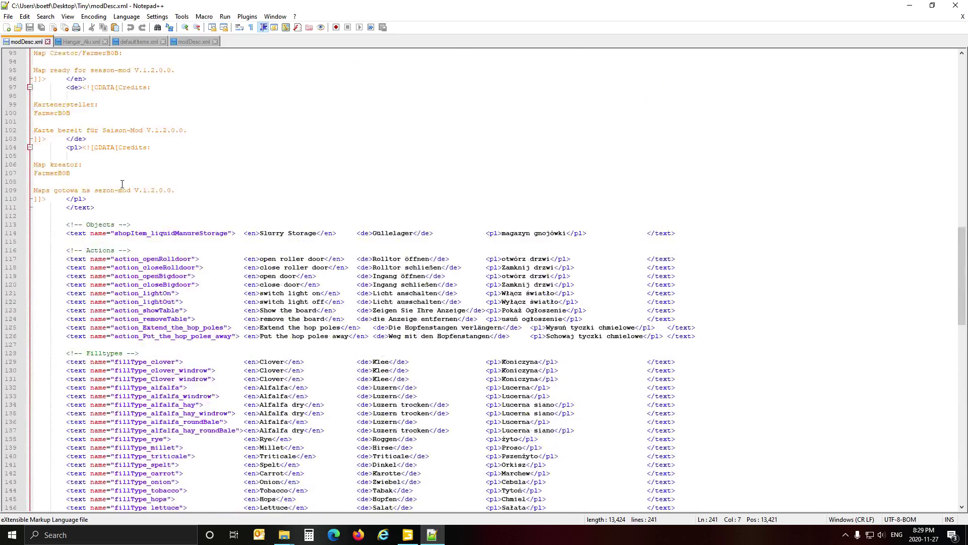
scroll(122, 184, up, 12)
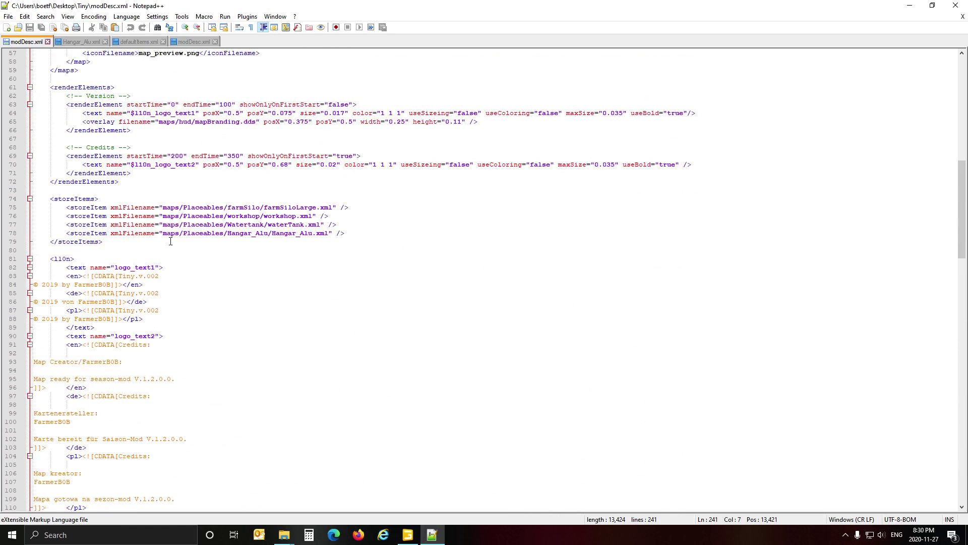
click(171, 238)
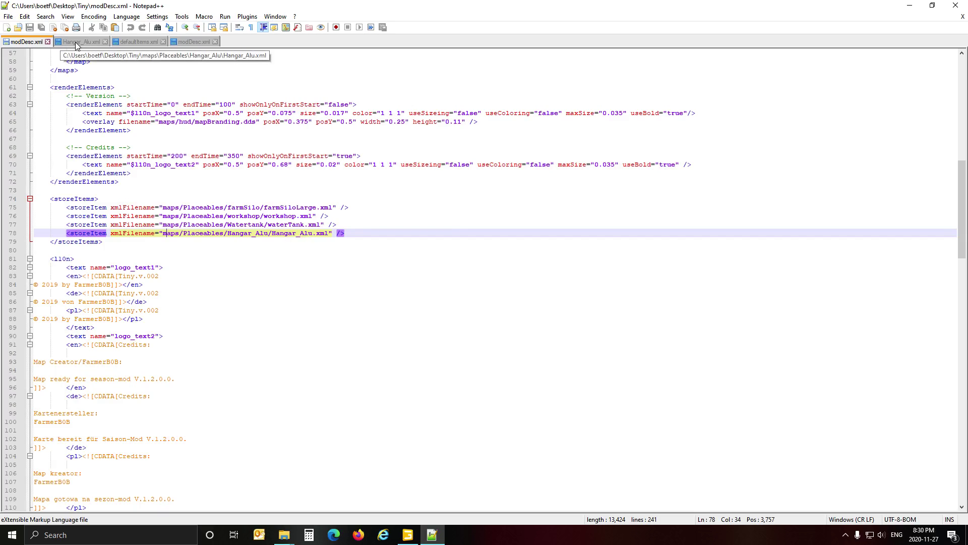
Step: Look at defaultItems.xml, and open Hangar_Alu.xml from the map's Placeables/Hangar_Alu folder
click(139, 42)
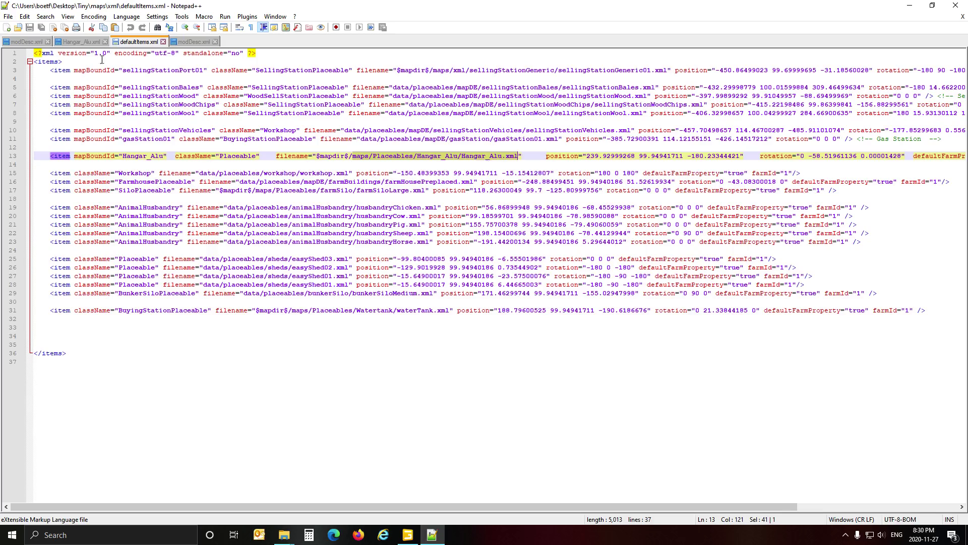
mouse_move(285, 534)
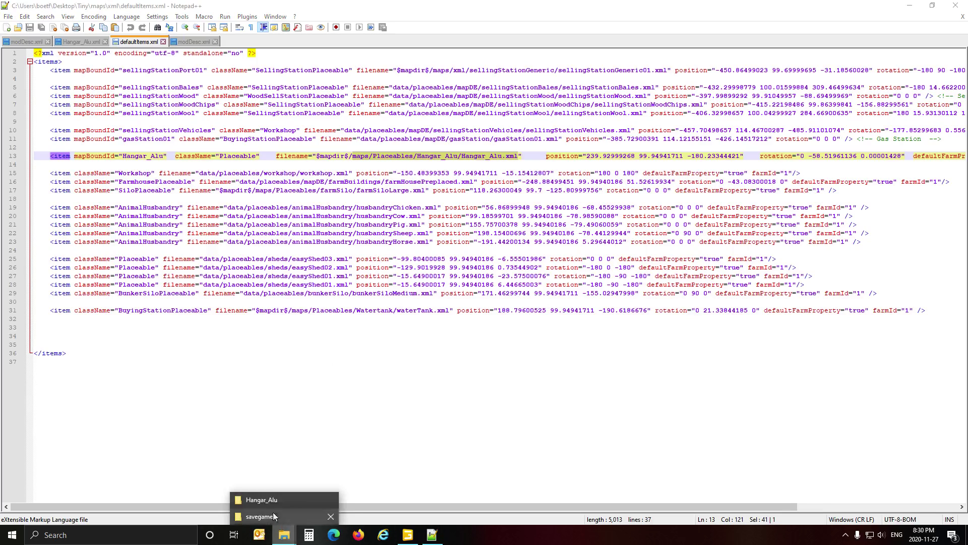
click(272, 499)
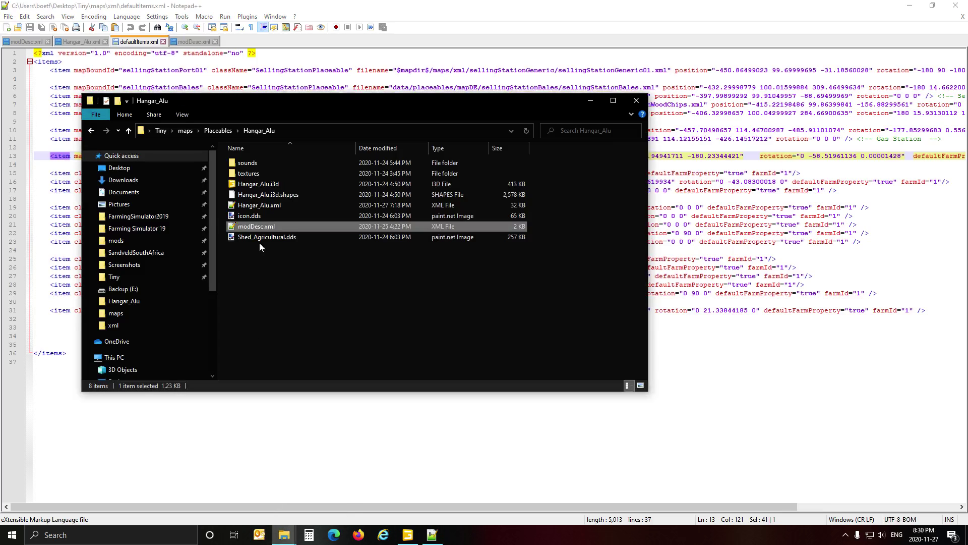
double_click(265, 208)
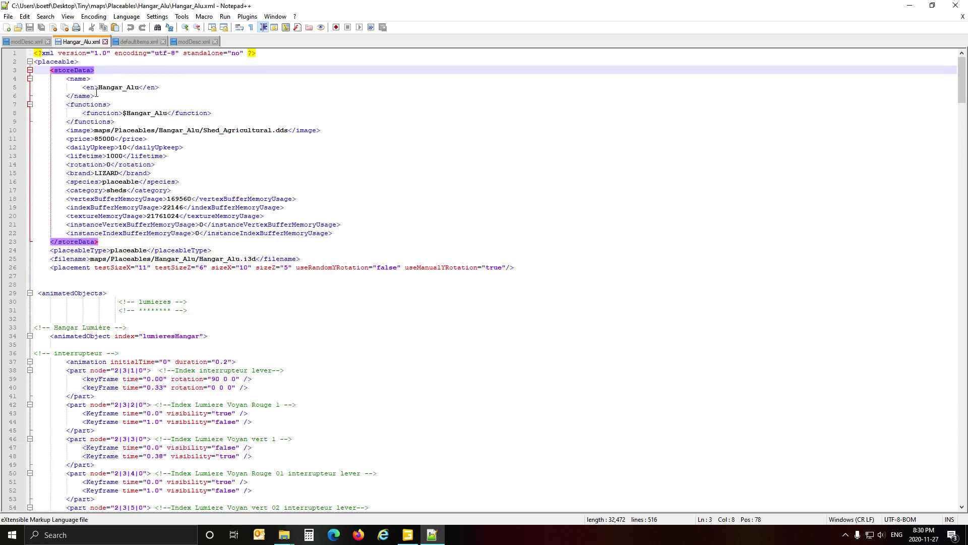
Step: Examine the folder paths in the image and filename tags of Hangar_Alu.xml
click(230, 261)
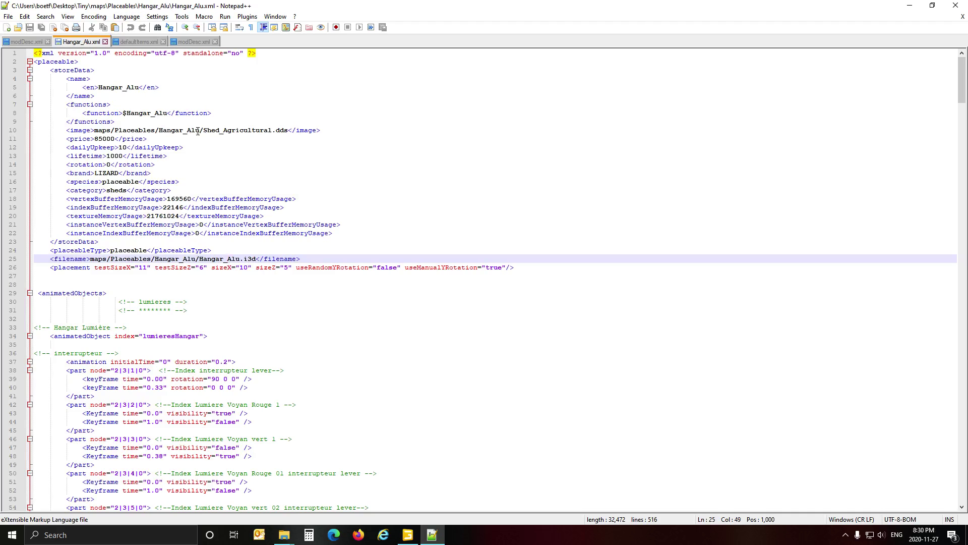
drag(204, 132, 97, 132)
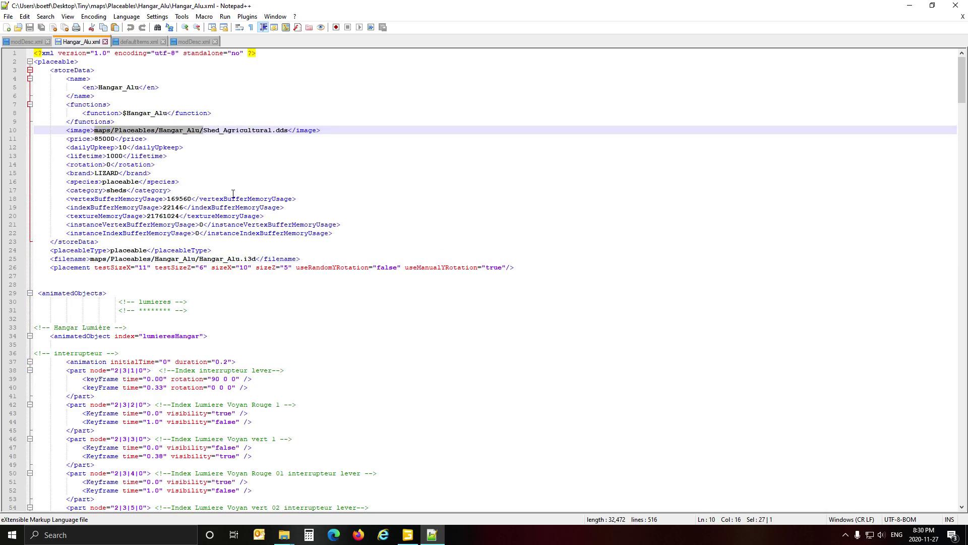
click(84, 133)
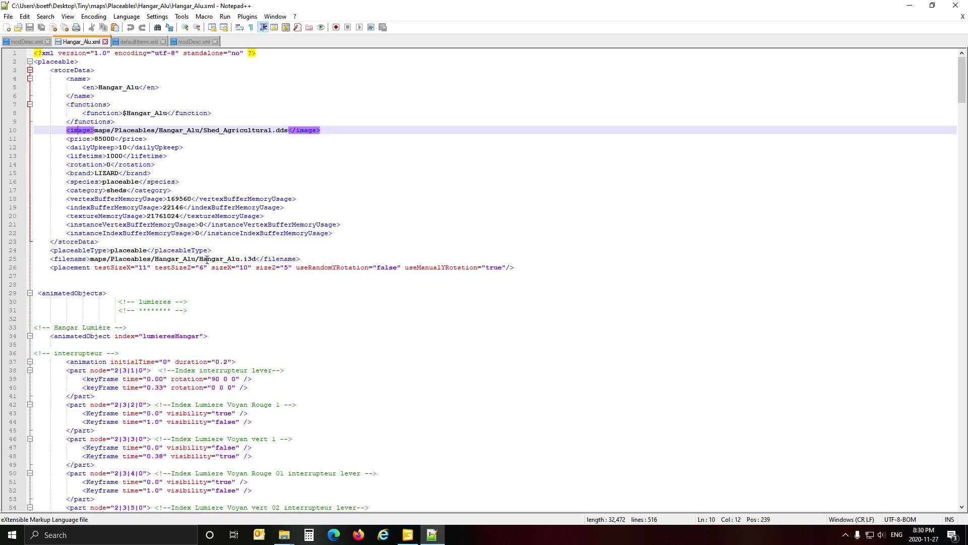
click(70, 259)
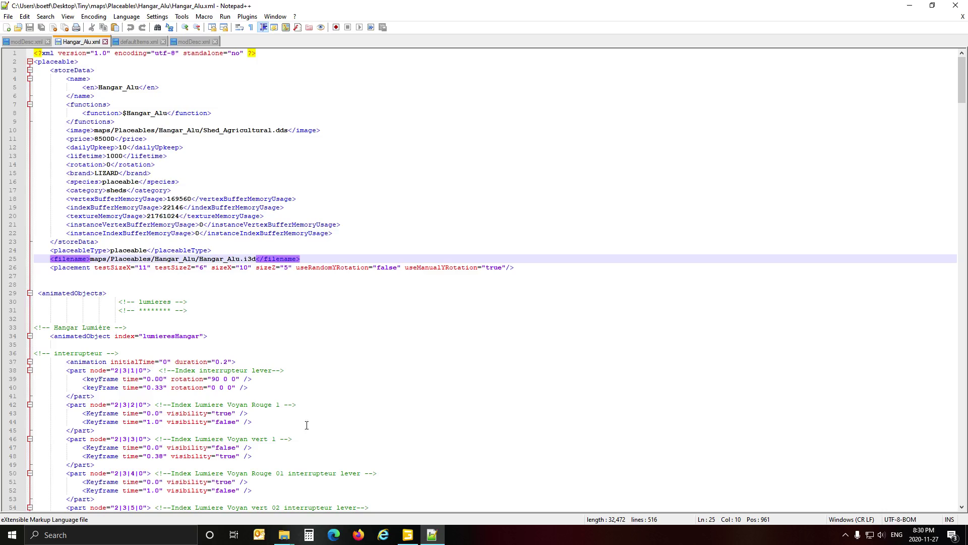
Step: Inspect Hangar_Alu.i3d and Hangar_Alu.xml in the Hangar_Alu folder, moving its window so the XML text stays readable
click(283, 502)
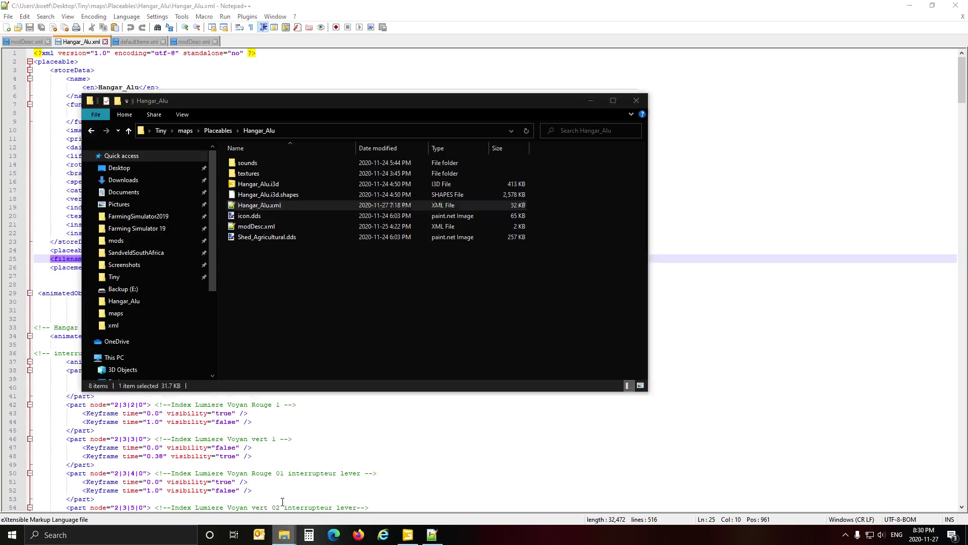
click(265, 183)
click(262, 205)
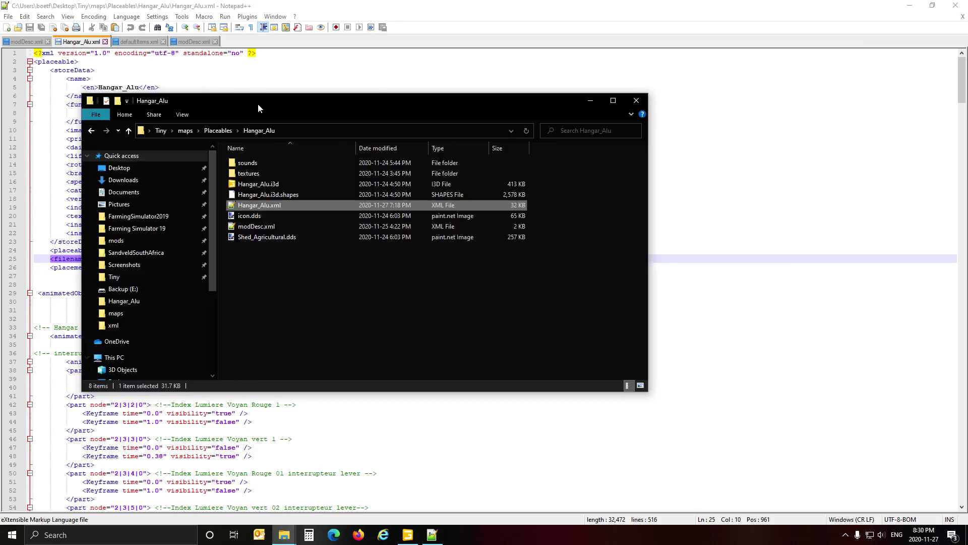
drag(258, 104, 470, 56)
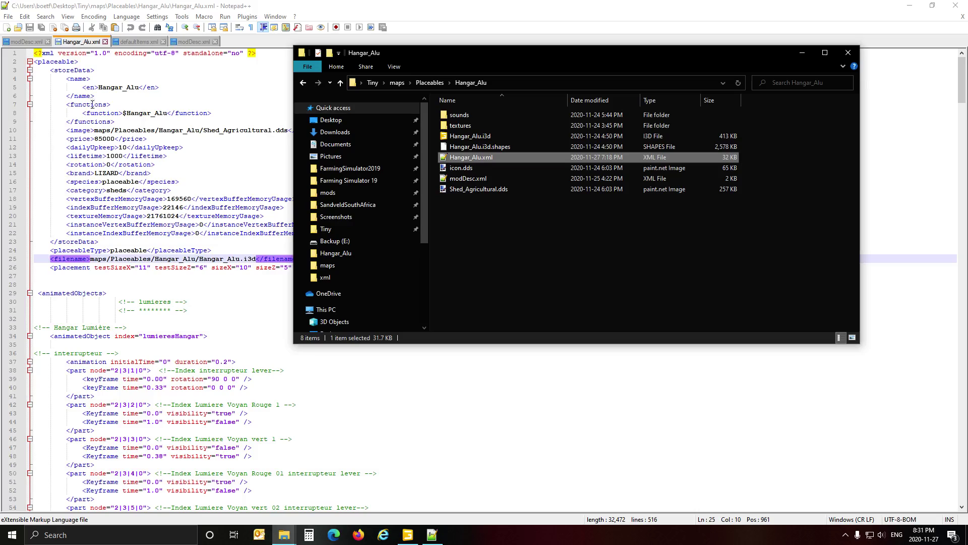
Step: Compare the folder path in the filename tag of Hangar_Alu.xml with the path in the Hangar_Alu item of defaultItems.xml
click(79, 77)
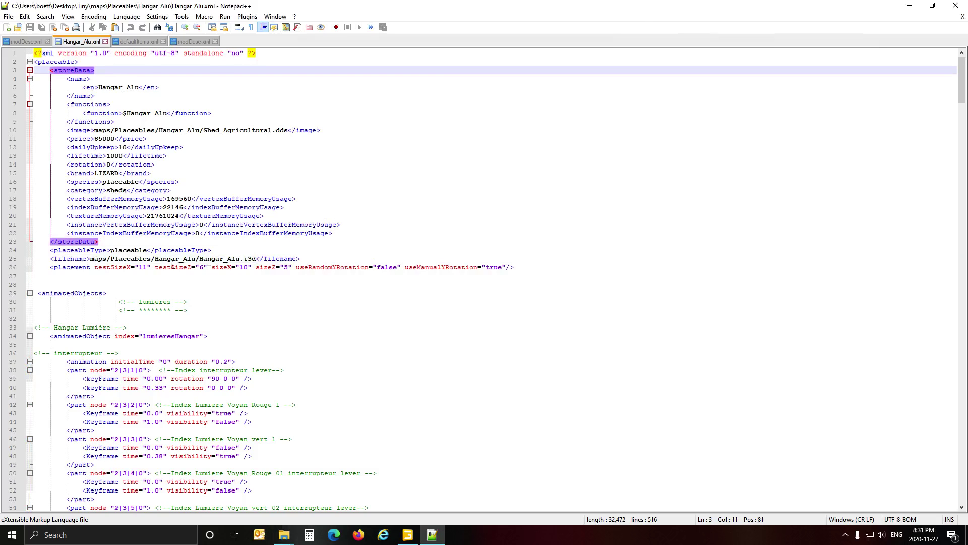
click(204, 262)
drag(204, 262, 90, 263)
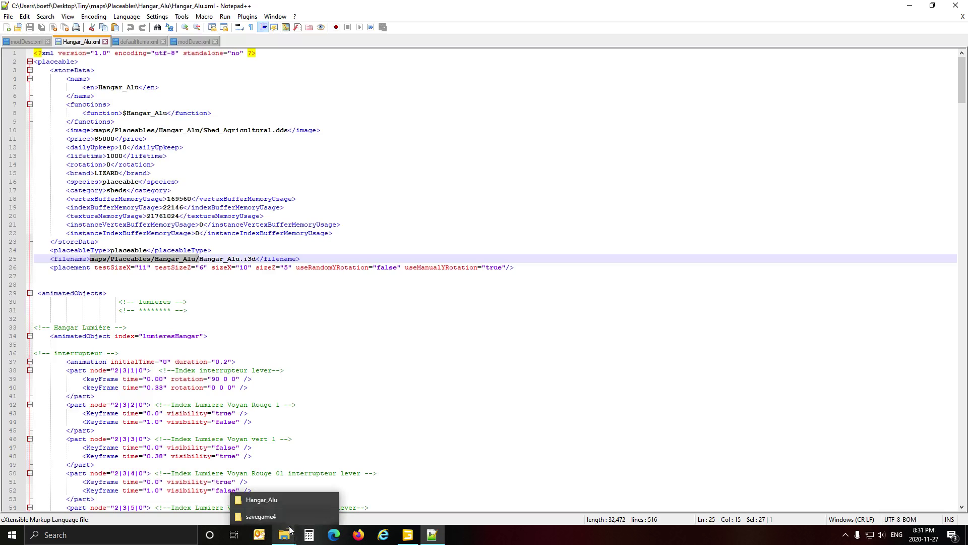
click(134, 42)
click(354, 158)
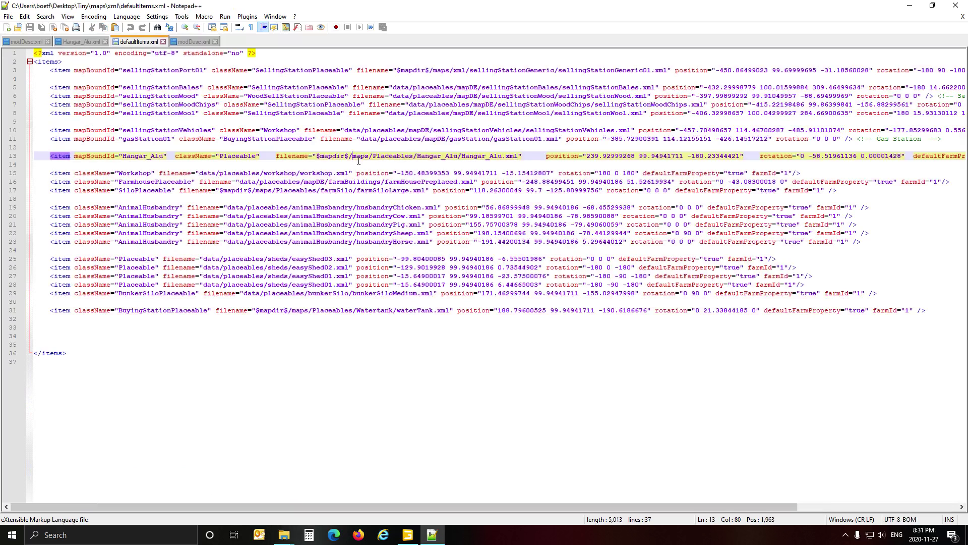
drag(358, 161, 458, 160)
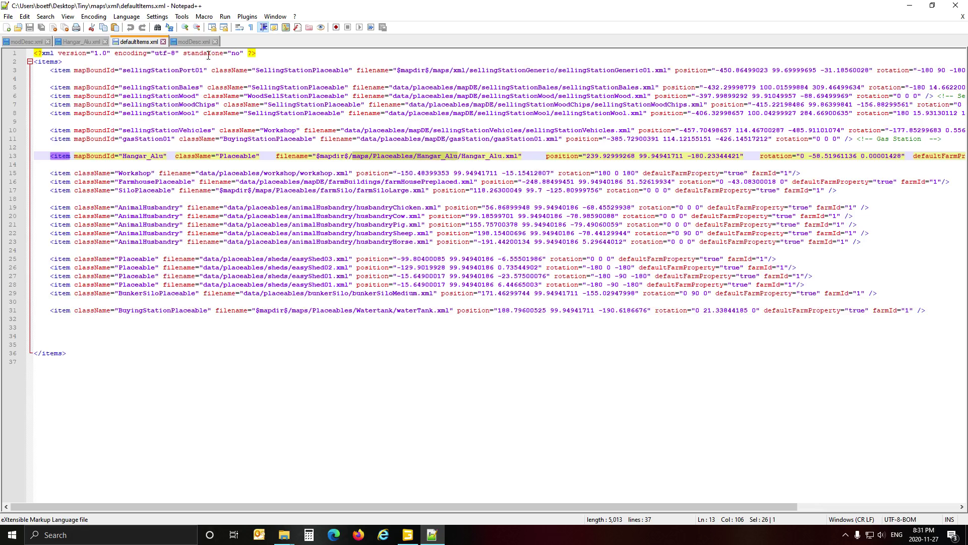
Step: Recheck the image, filename and price tags in Hangar_Alu.xml
click(82, 42)
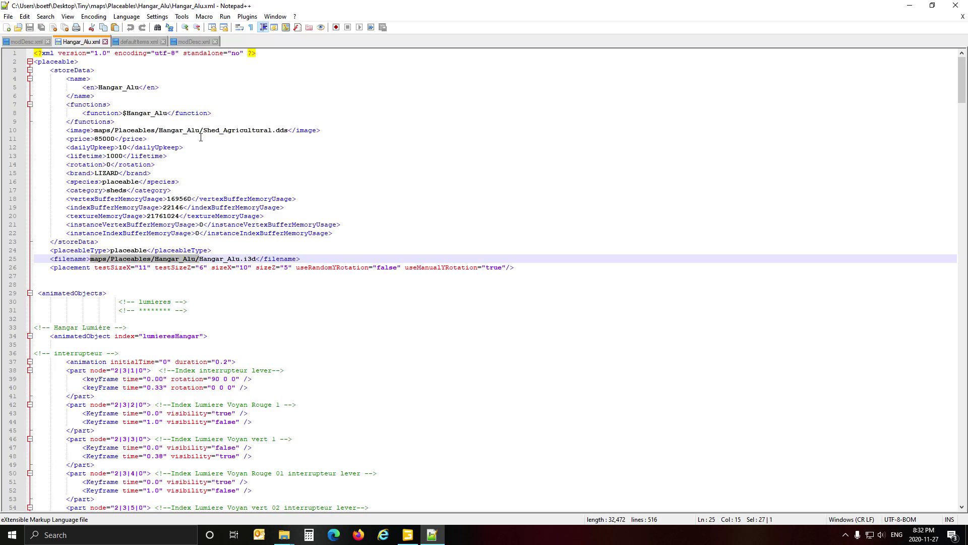
click(303, 132)
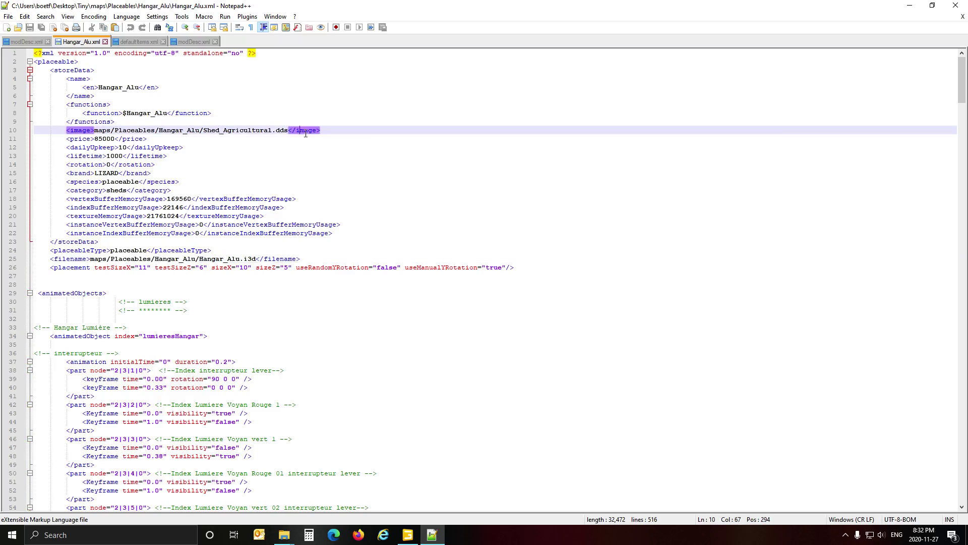
click(287, 259)
click(78, 130)
click(105, 141)
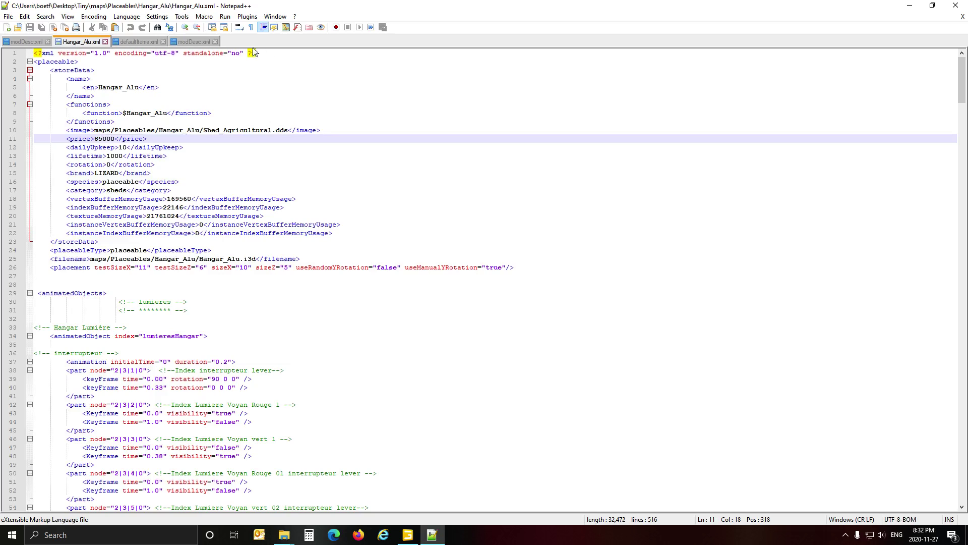
Step: Close all the open XML files and exit the text editor
click(47, 41)
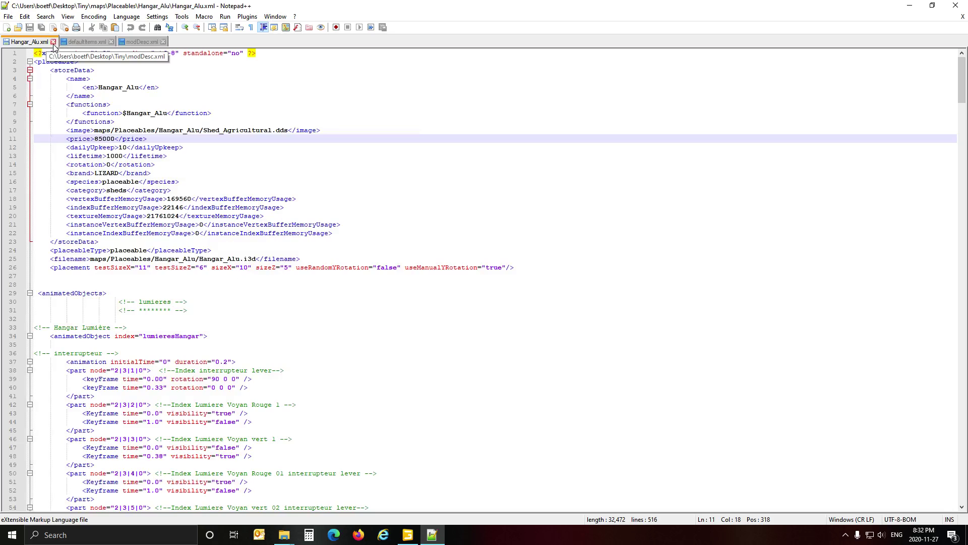
click(53, 42)
click(54, 42)
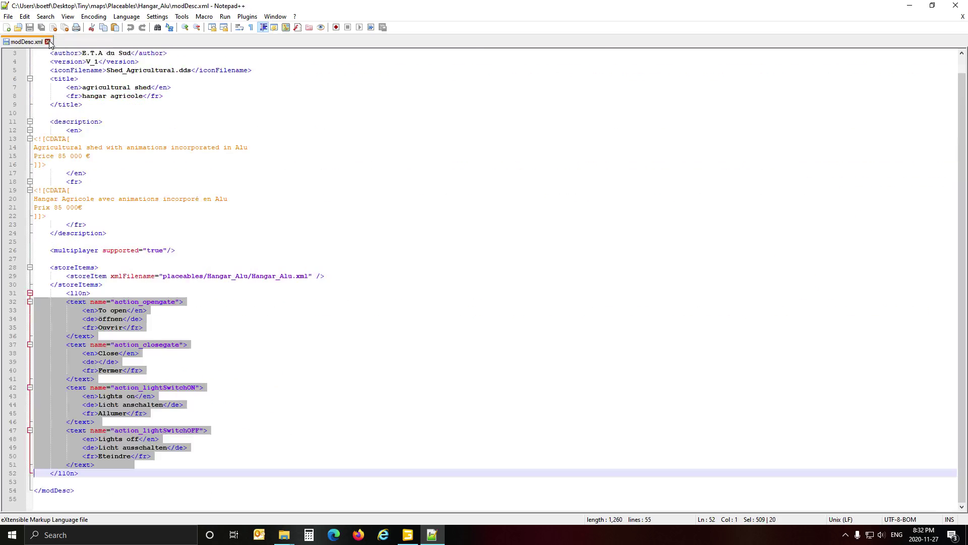
click(47, 43)
click(956, 5)
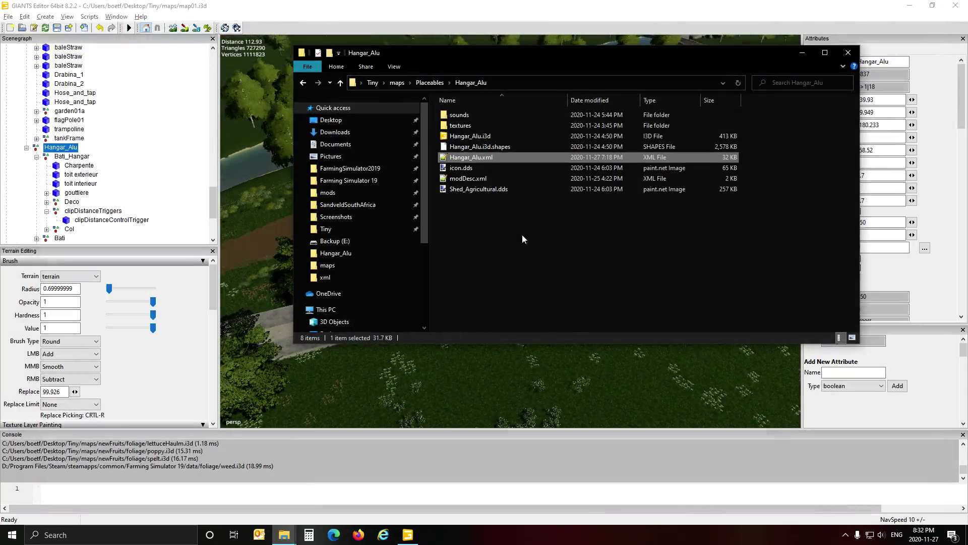
Step: Close the Hangar_Alu folder, the map editor and the savegame4 folder to return to the desktop
click(848, 52)
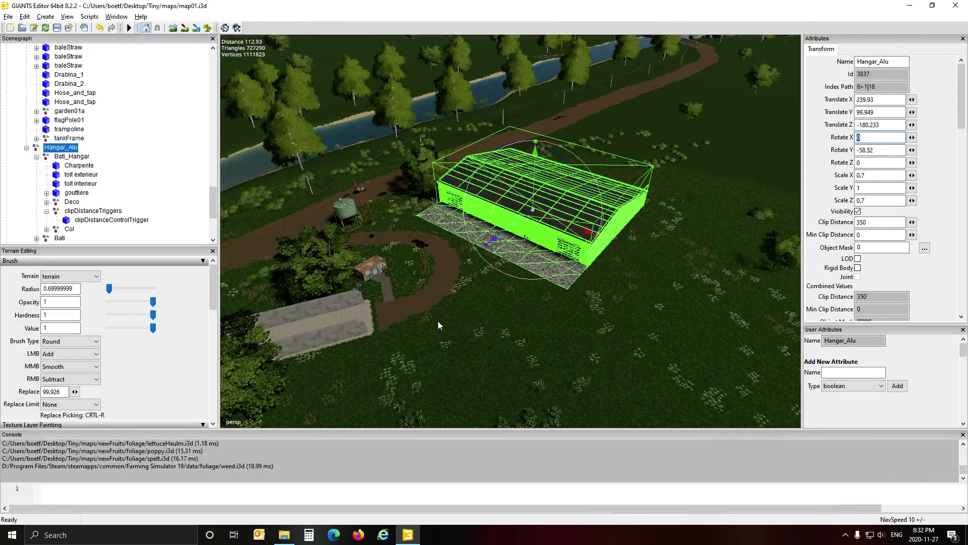
click(956, 5)
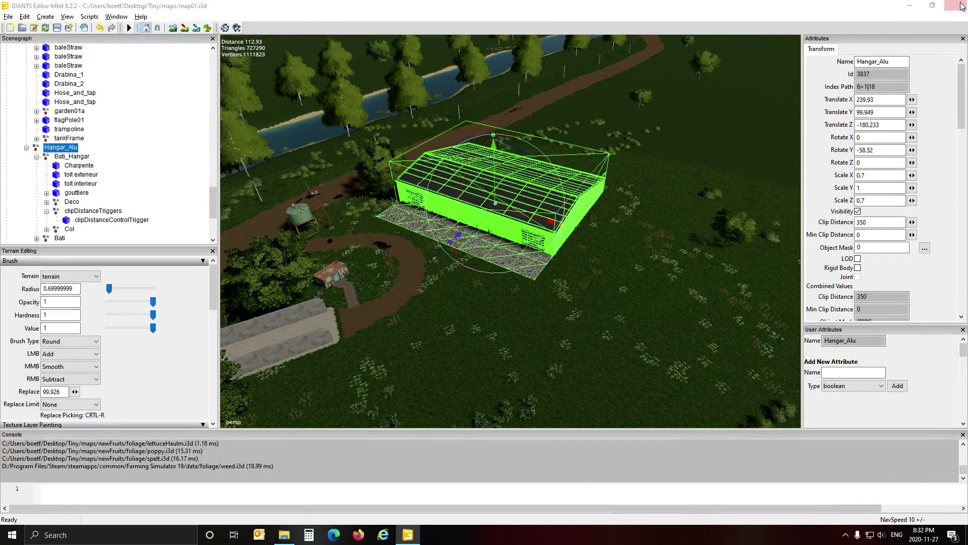
click(510, 264)
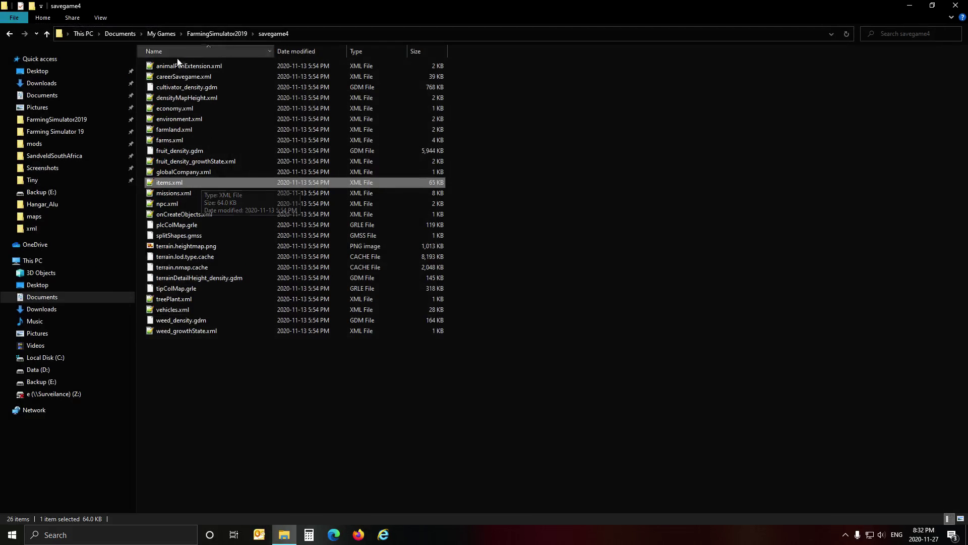
click(954, 6)
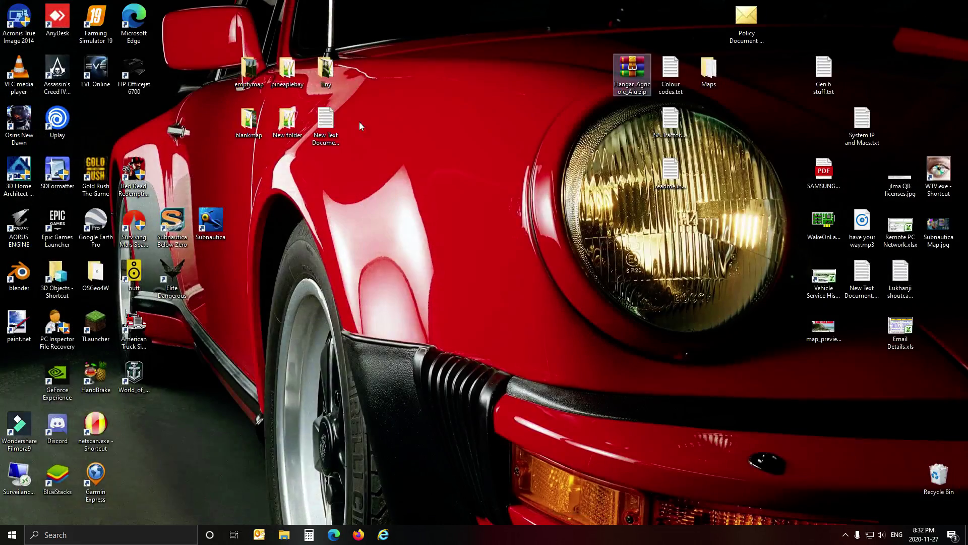
double_click(329, 70)
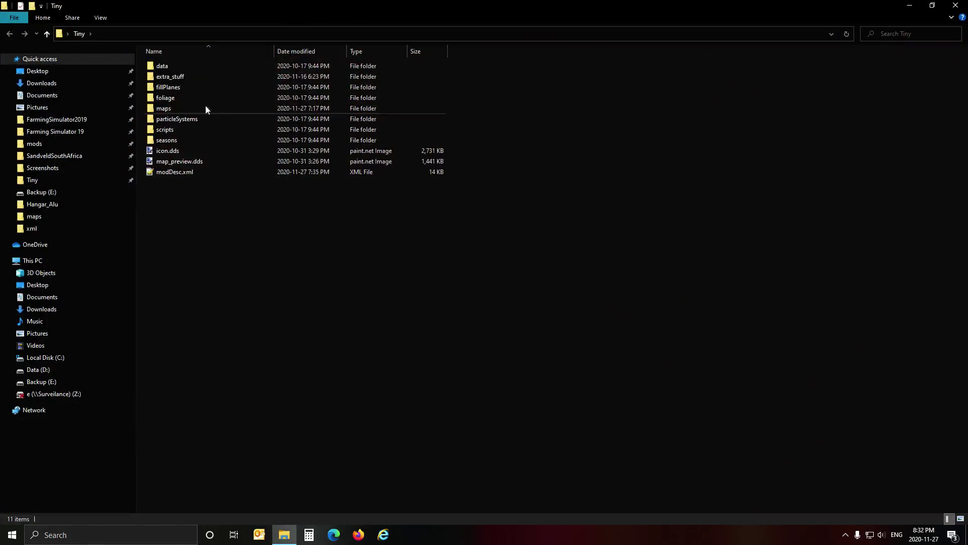
drag(212, 276, 163, 68)
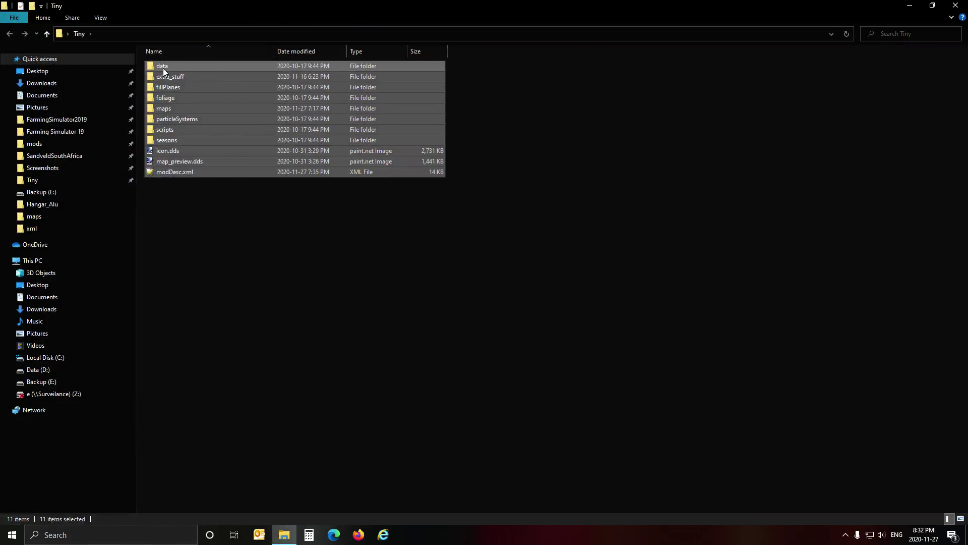
right_click(163, 68)
click(184, 157)
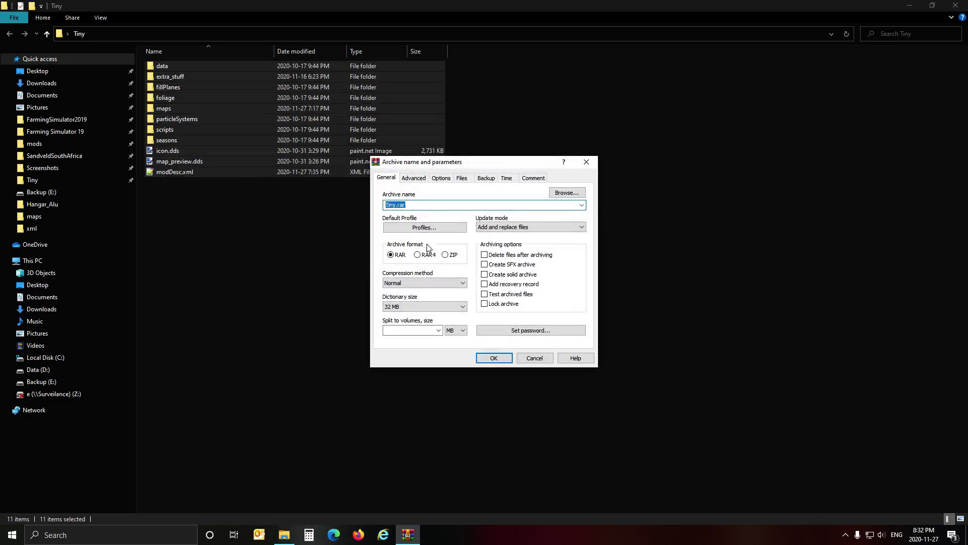
click(446, 255)
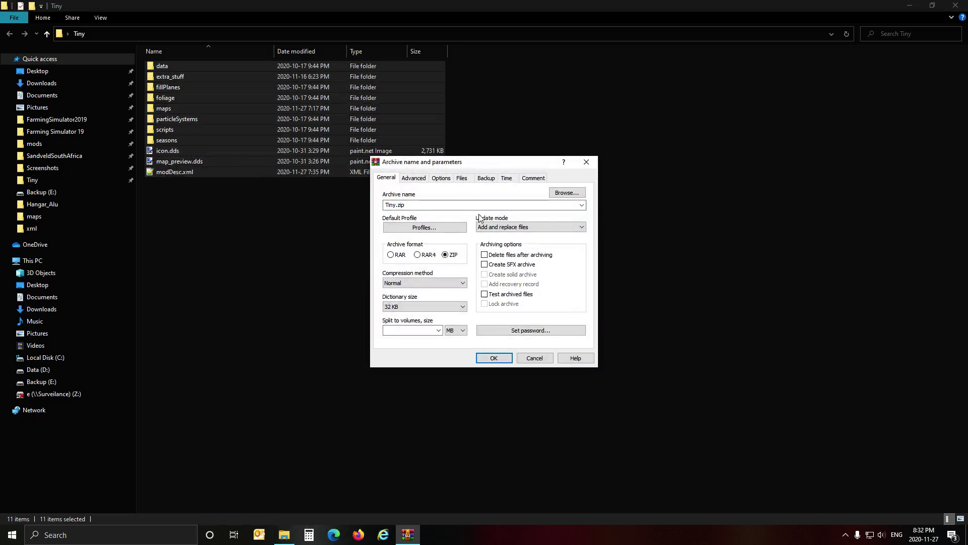
click(566, 192)
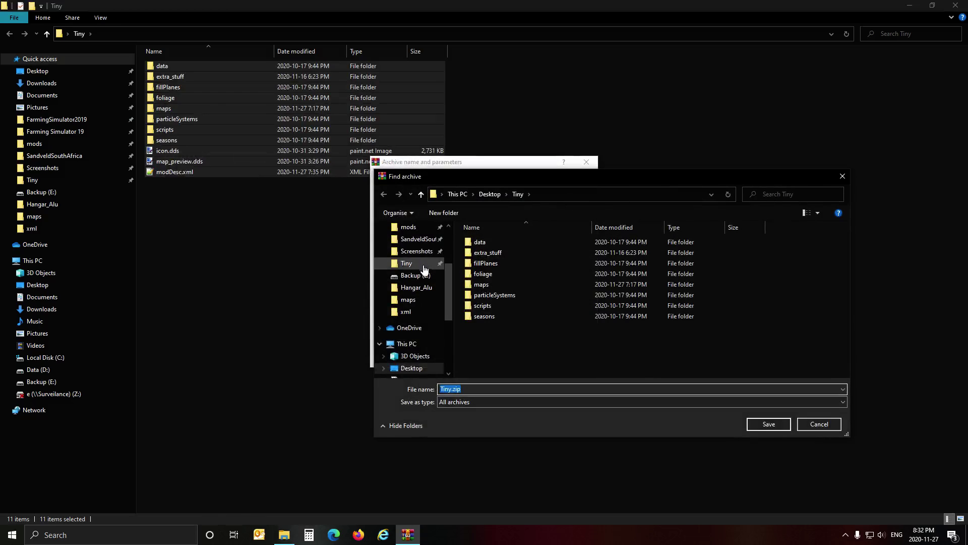
scroll(425, 266, down, 1)
click(409, 275)
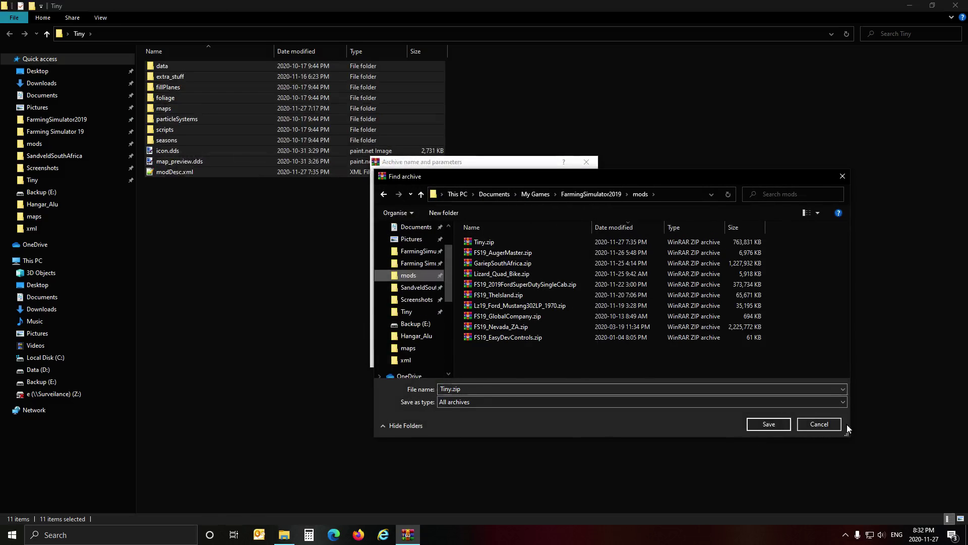
click(818, 423)
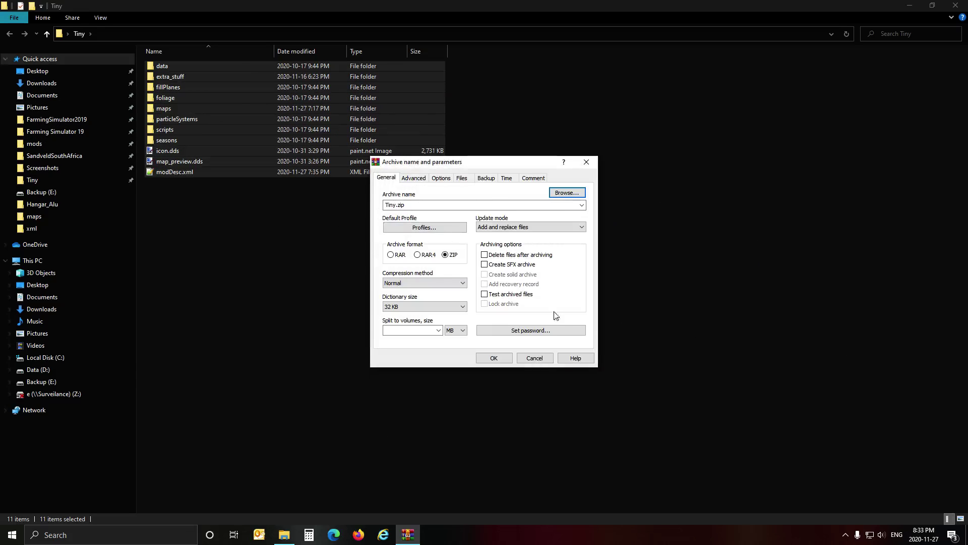
click(535, 358)
Step: Check Tiny.zip in the FarmingSimulator2019 mods folder and launch Farming Simulator 19
click(34, 144)
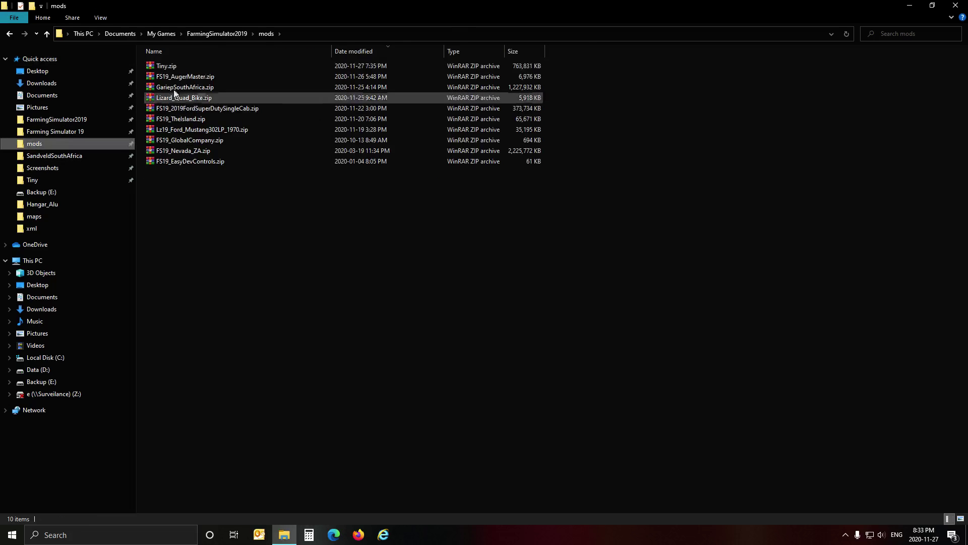
click(176, 68)
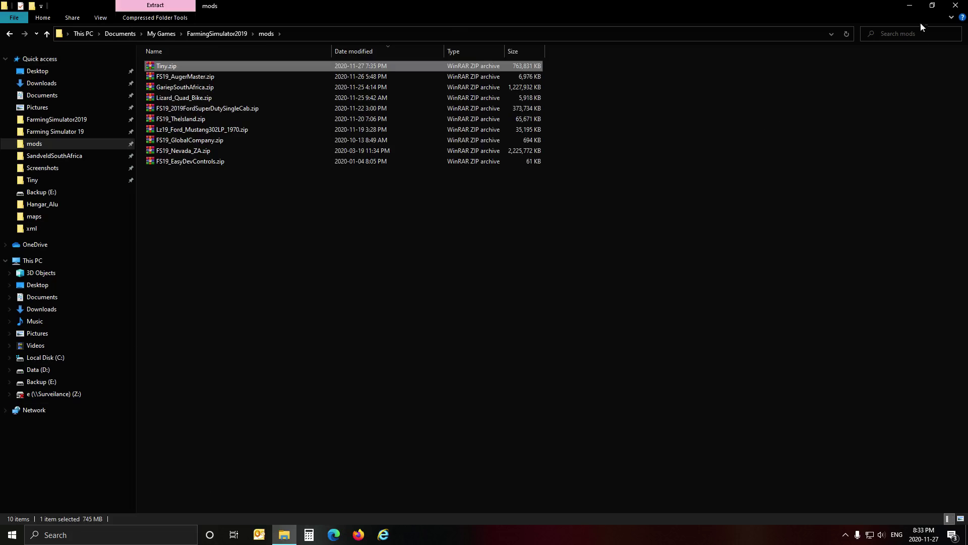
click(13, 535)
click(404, 149)
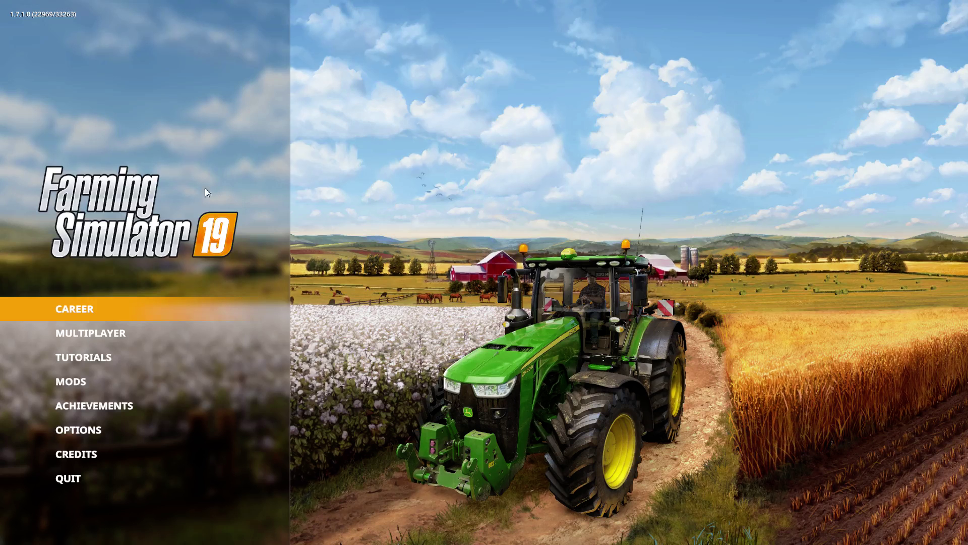
Step: Start a new career as New farmer on the Tiny.v.002 map, keeping the existing character and all mods selected
click(140, 310)
click(431, 285)
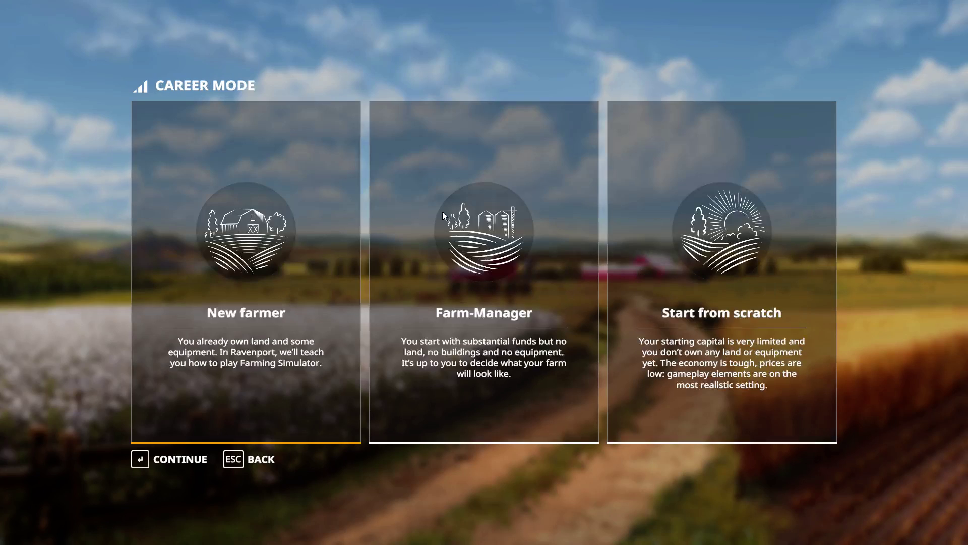
click(259, 238)
scroll(352, 285, down, 6)
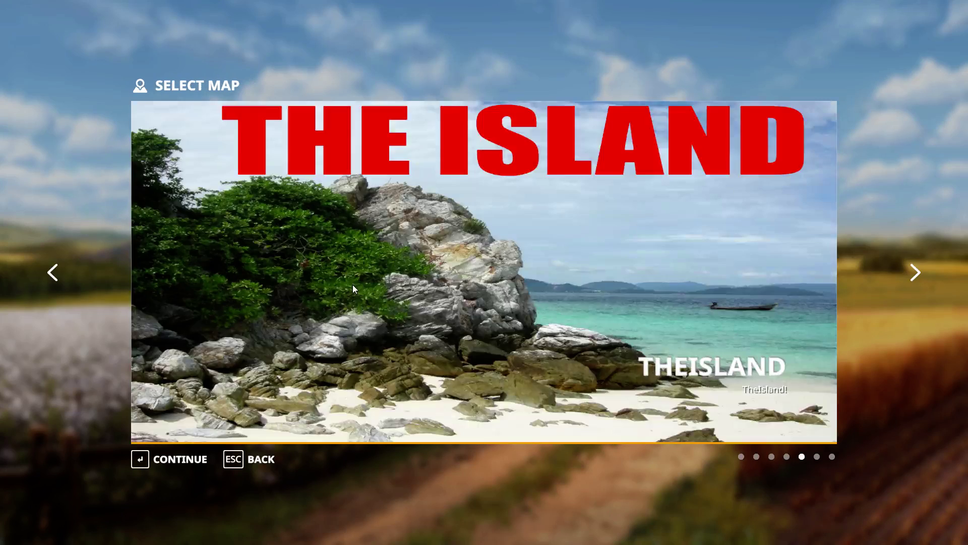
click(164, 461)
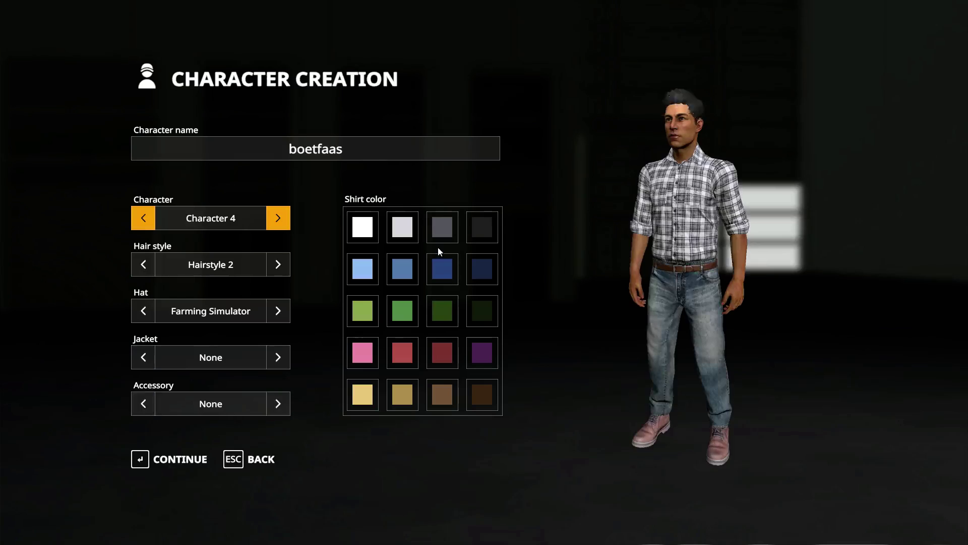
click(171, 459)
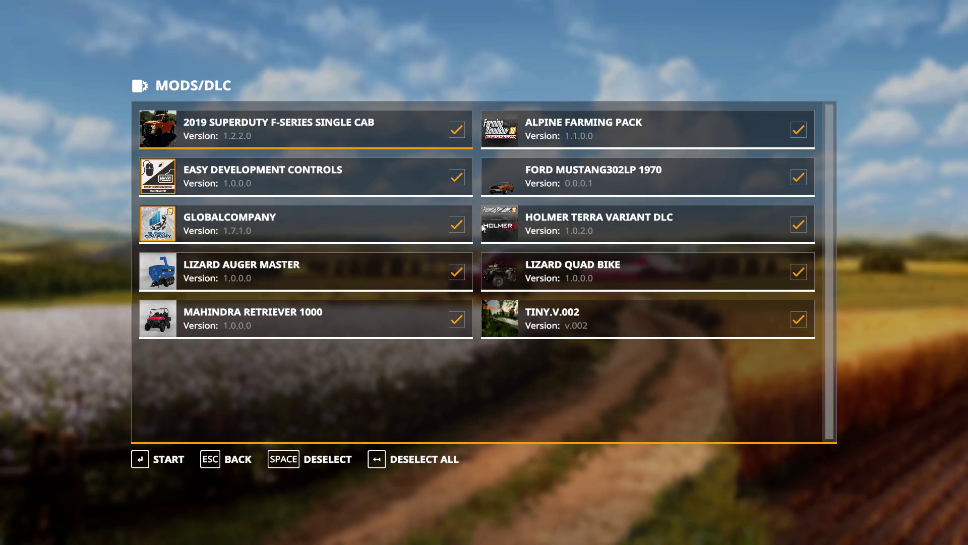
click(168, 459)
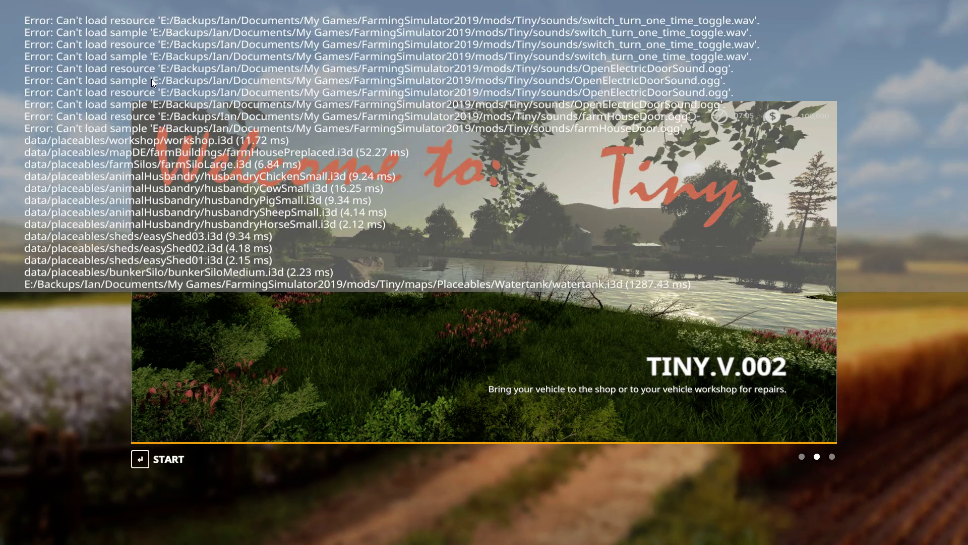
Step: Review the Hangar_Alu entries in the loading log, enter the Tiny map and dismiss the introductory message
scroll(152, 79, up, 5)
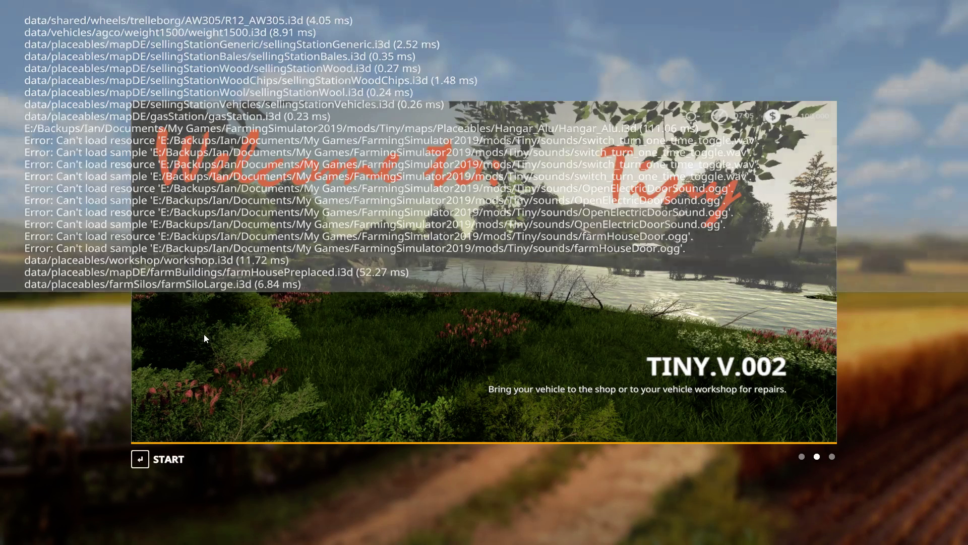
click(168, 459)
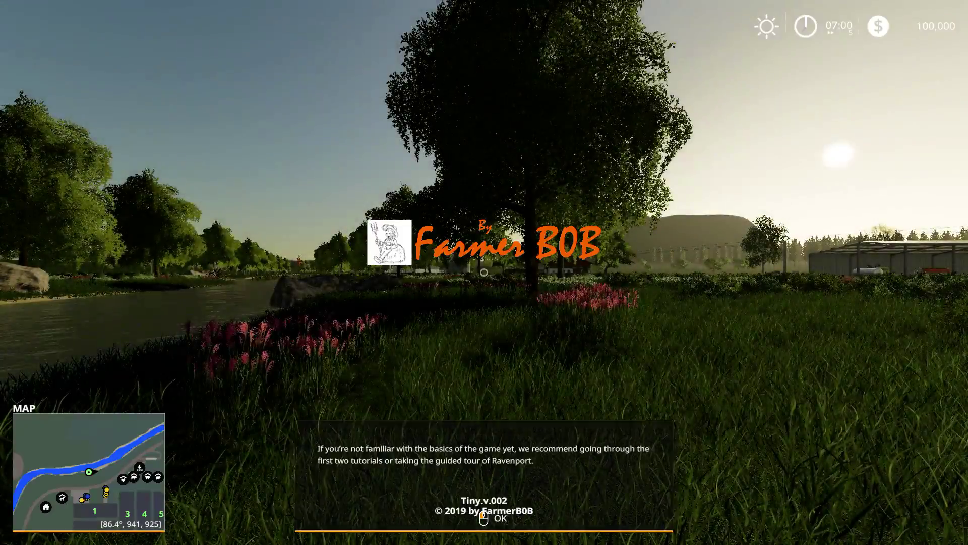
click(484, 272)
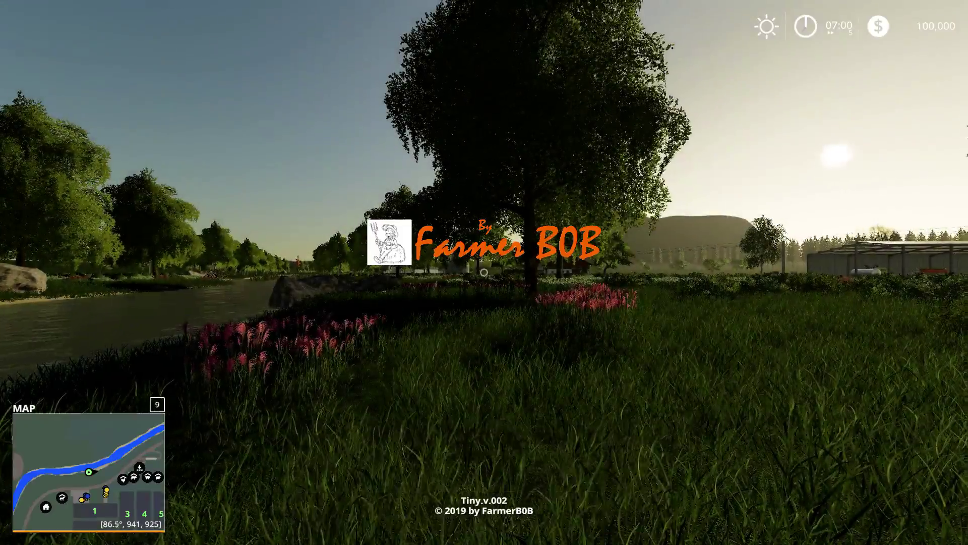
Step: Walk along the river and dirt road to the roller door of the large metal hangar
key(w)
key(w)
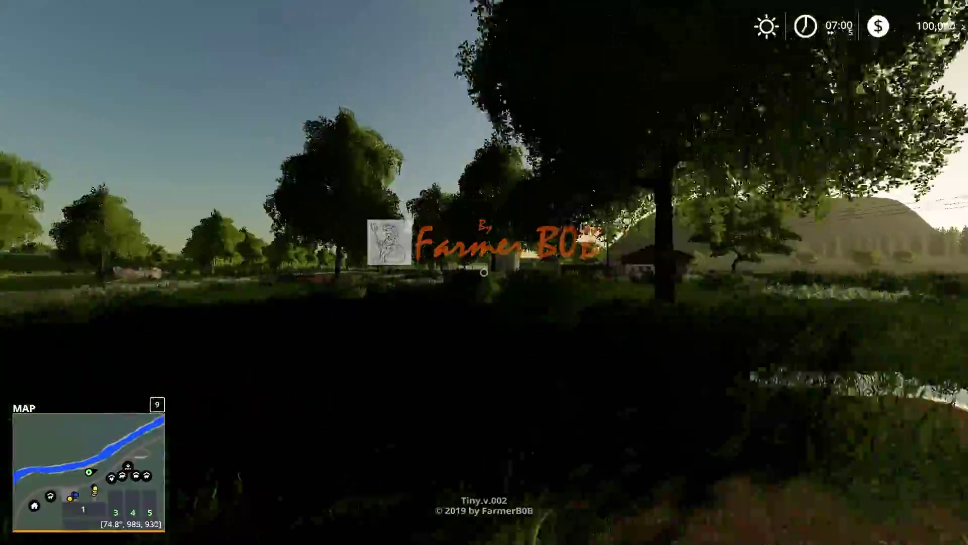
key(w)
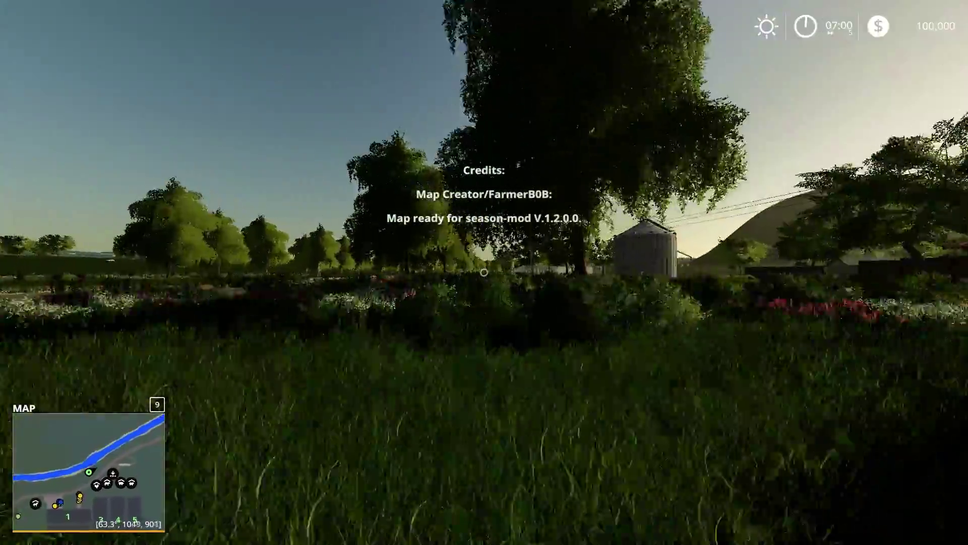
key(w)
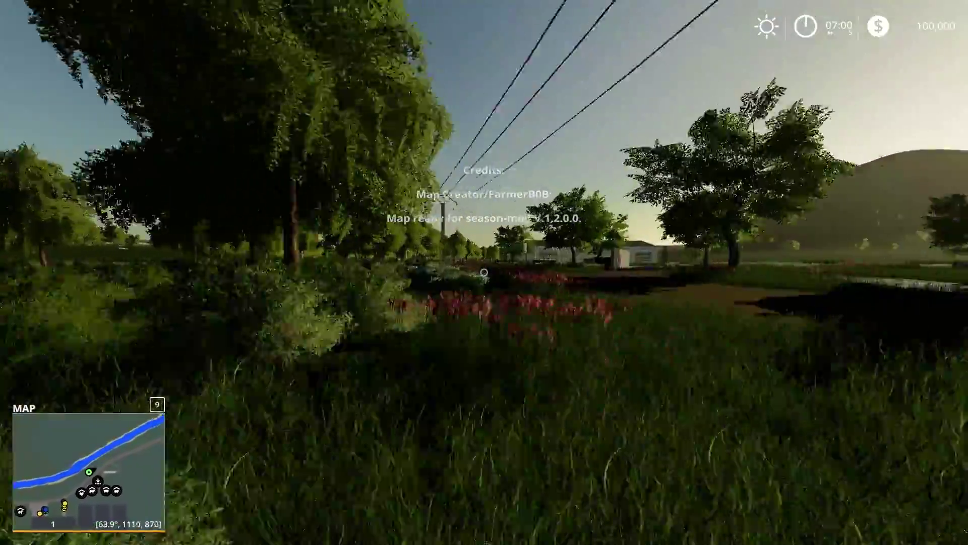
key(w)
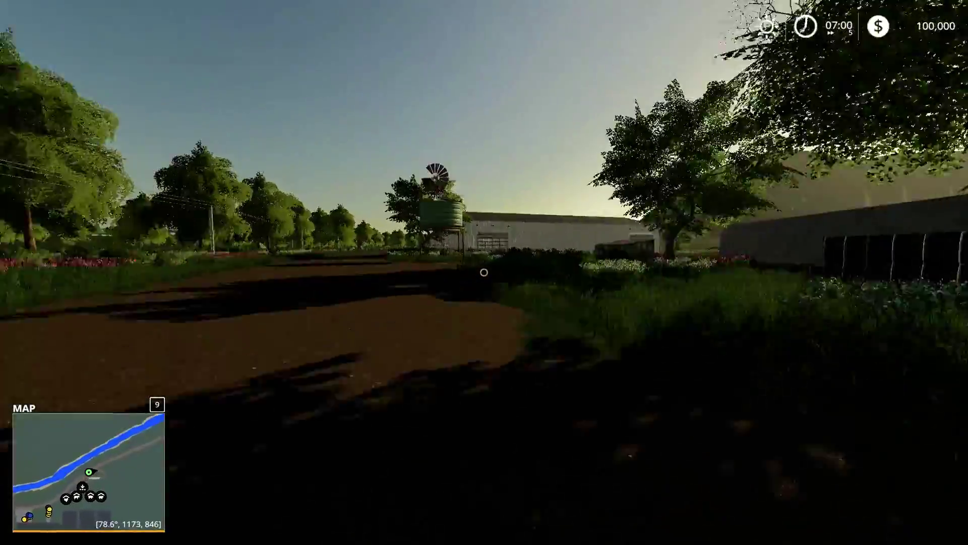
key(w)
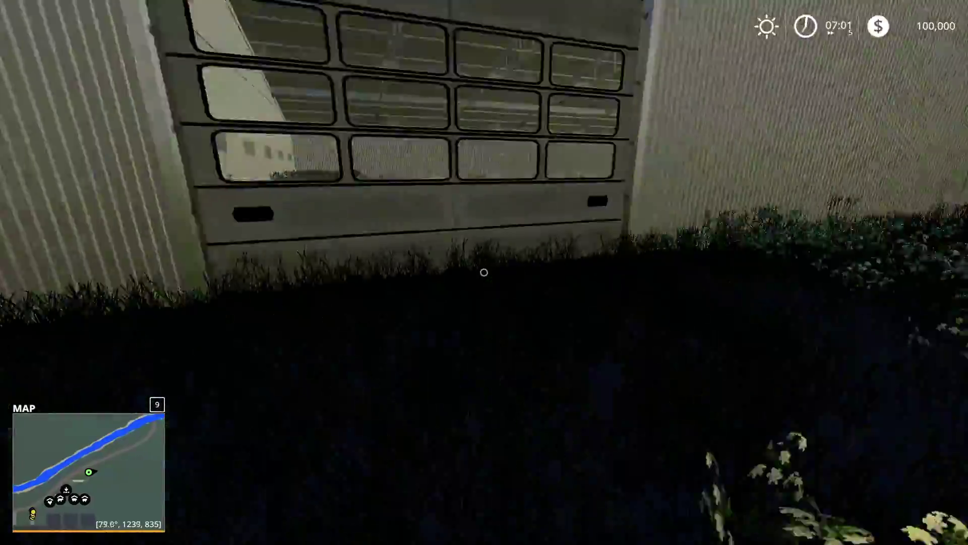
Step: Examine the hangar's outer wall and roller door from the dirt road and up close
key(s)
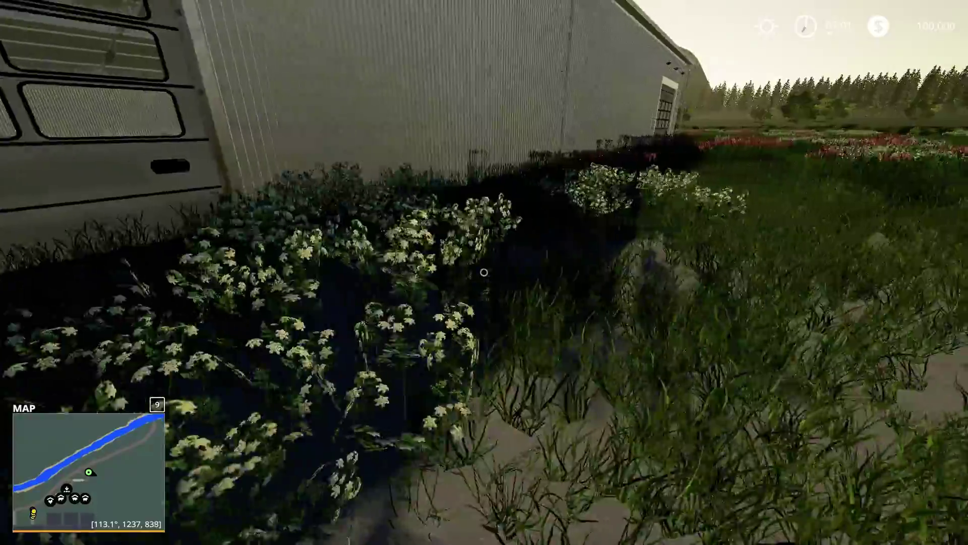
key(w)
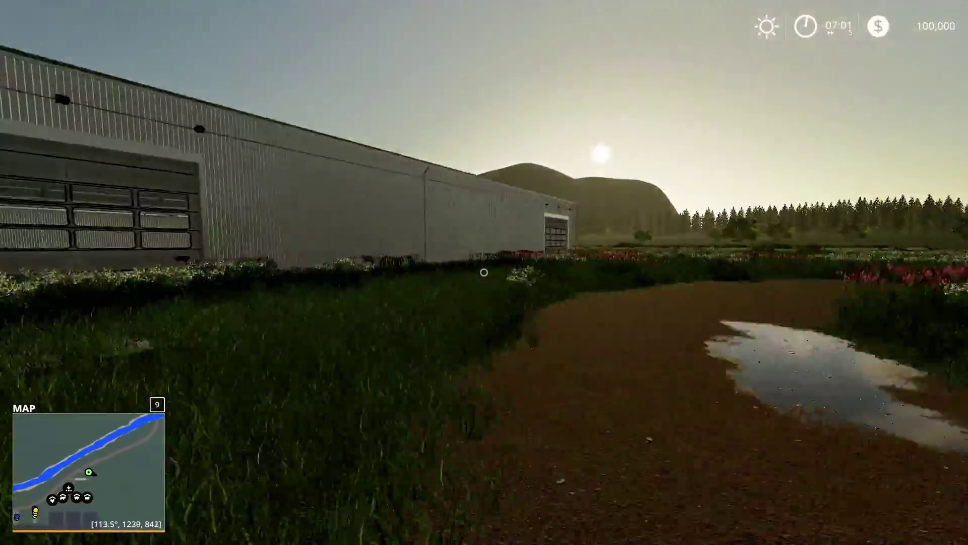
key(s)
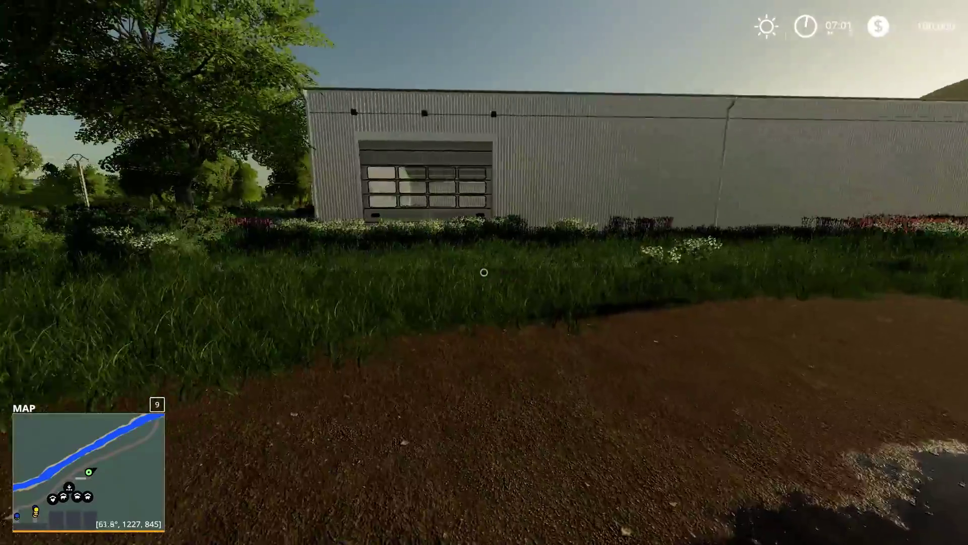
key(w)
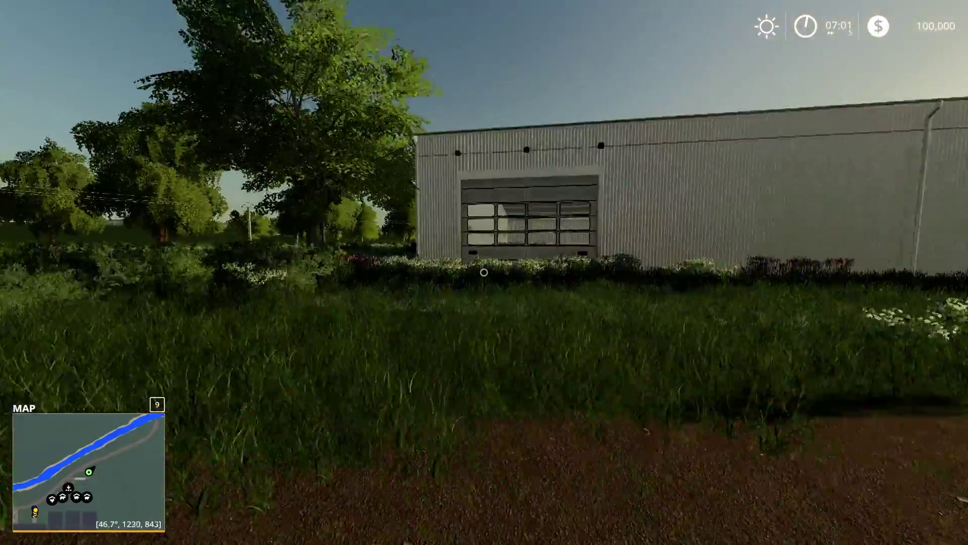
key(w)
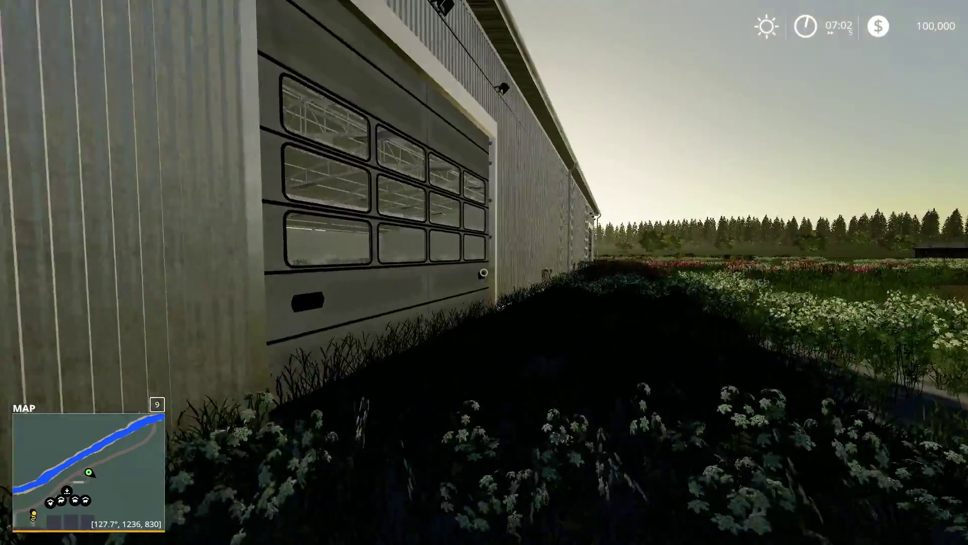
Step: Enter the hangar through its open side door and switch on the interior lights
key(w)
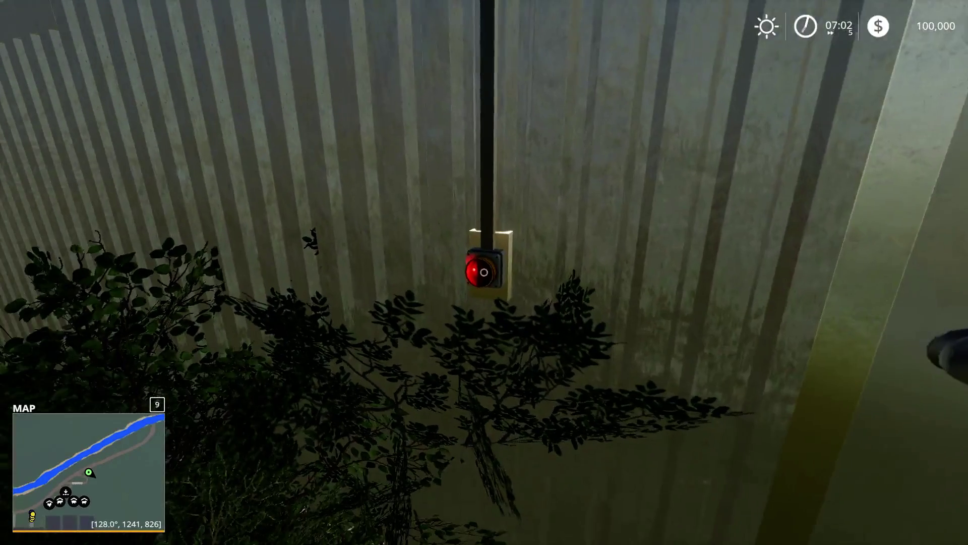
key(d)
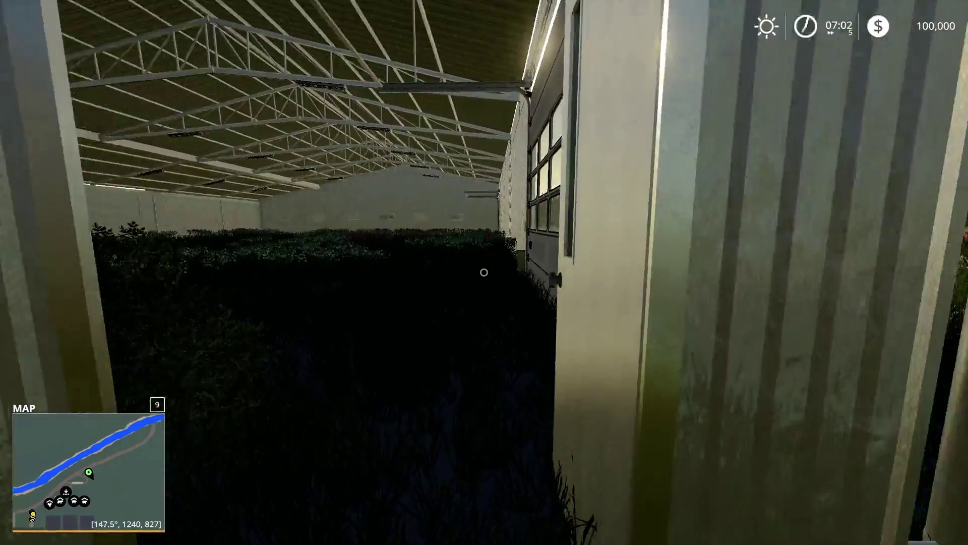
key(w)
key(w)
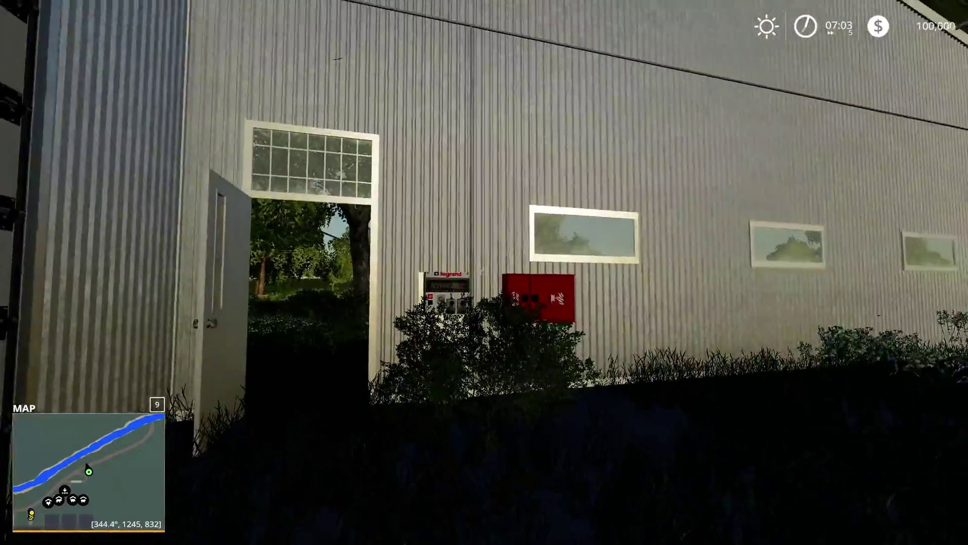
key(w)
key(w)
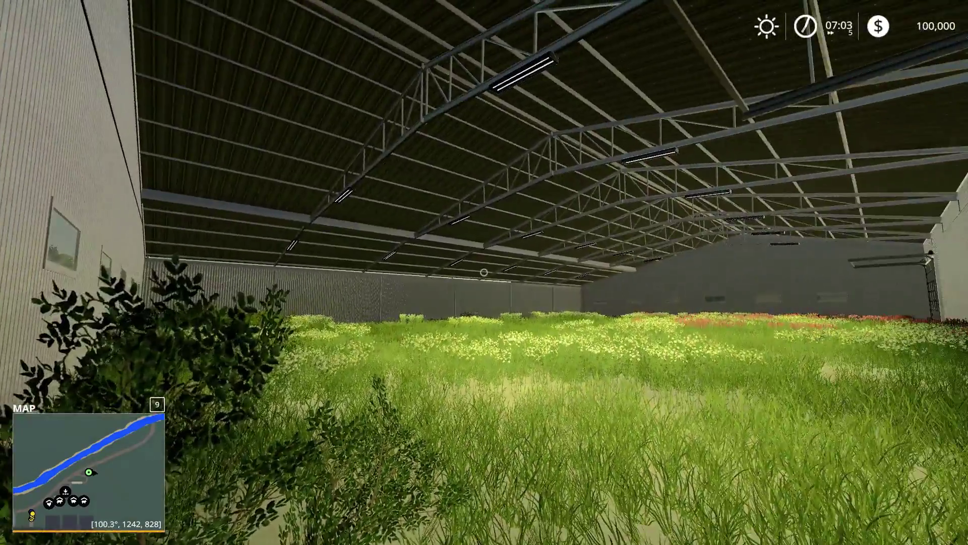
Step: Walk through the lit hangar and examine the control boxes beside its roller doors
key(w)
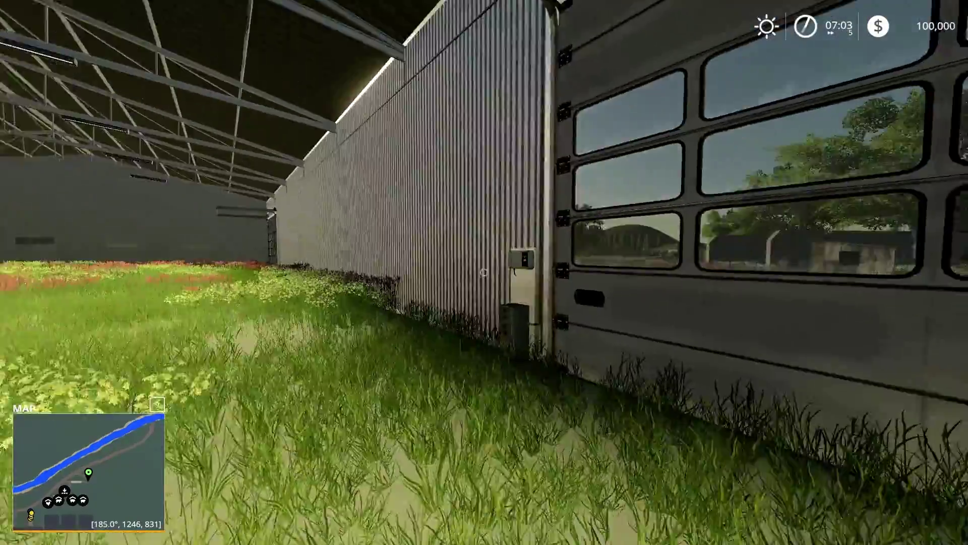
key(w)
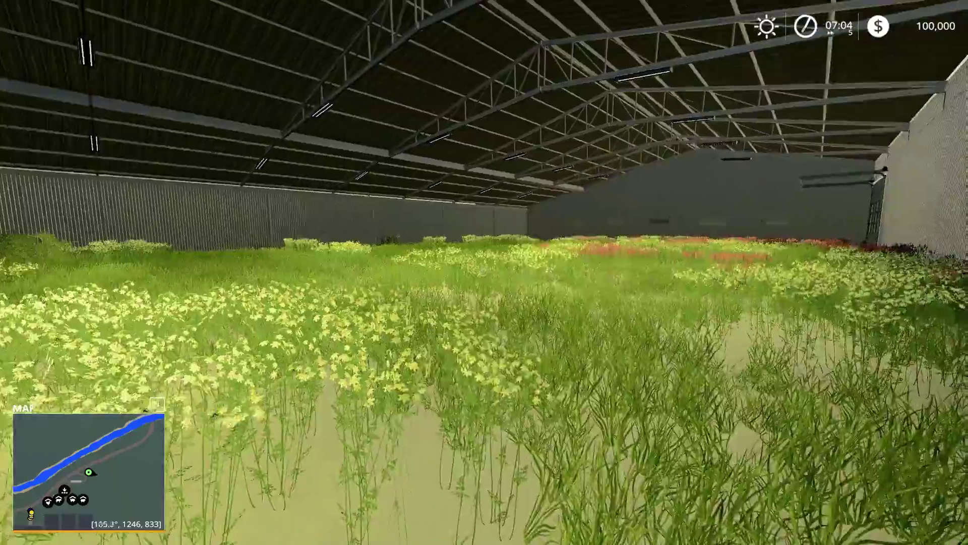
key(w)
key(w)
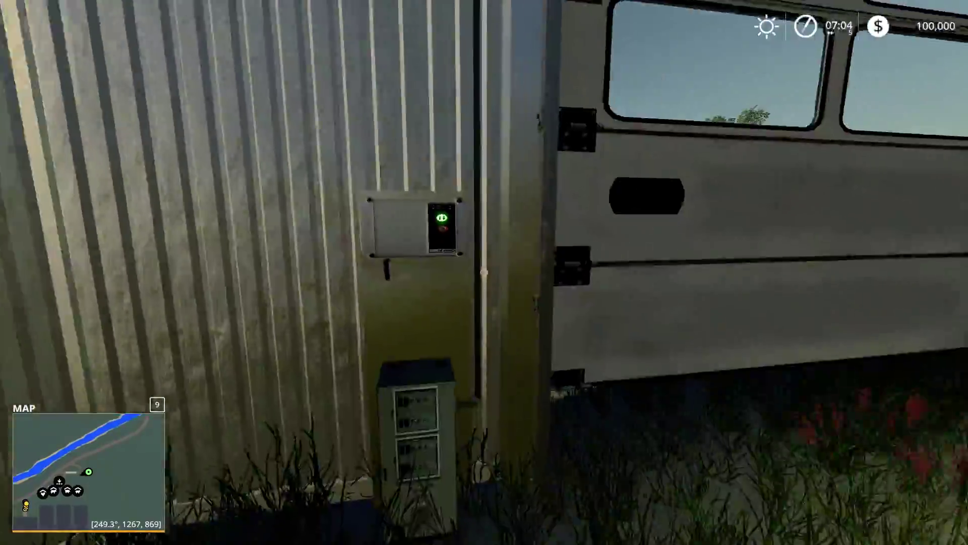
Step: Walk back through the hangar to the Legrand electrical panel and toggle the interior lights there
key(w)
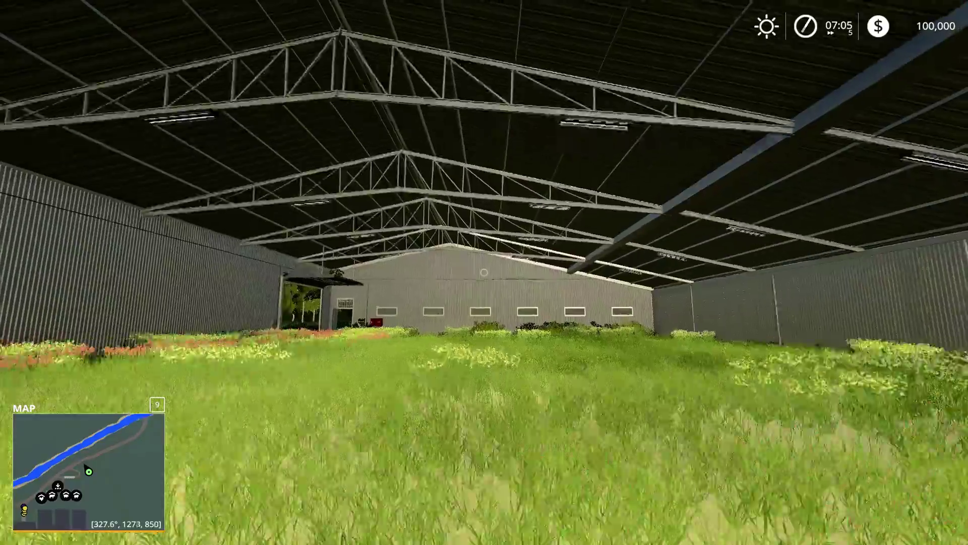
key(w)
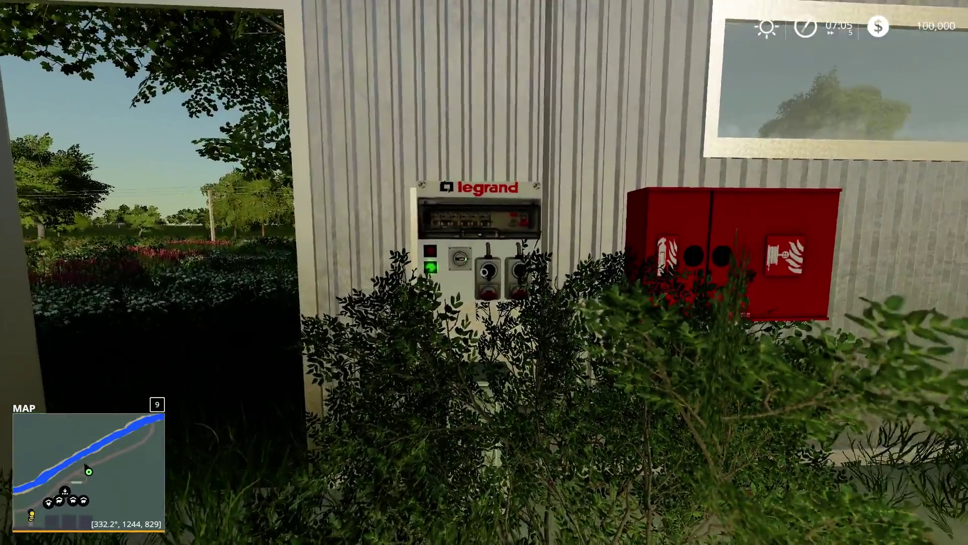
key(w)
key(w)
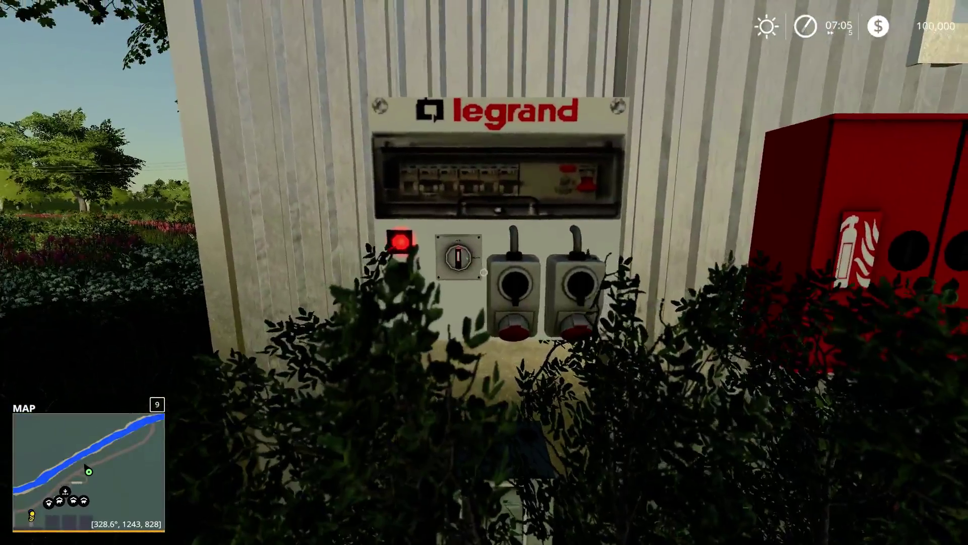
key(r)
key(s)
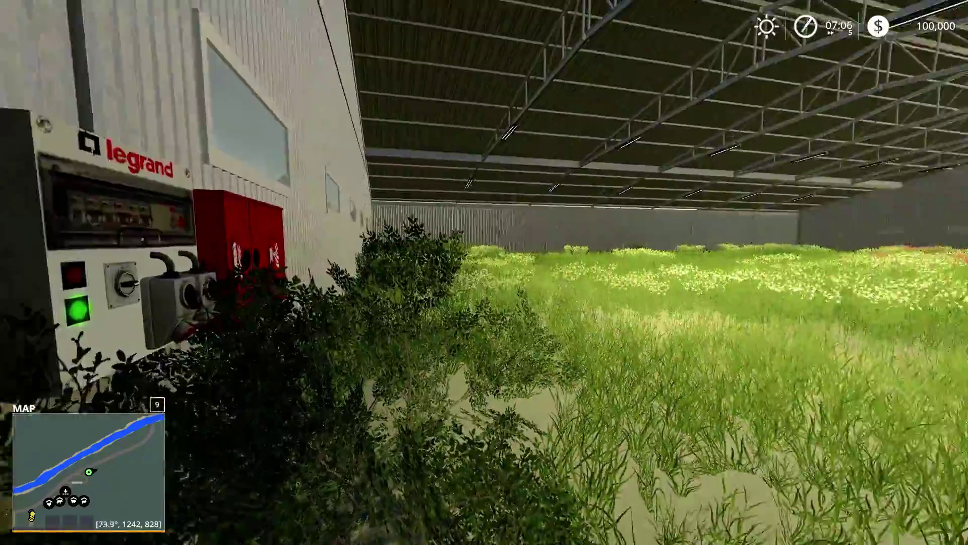
key(w)
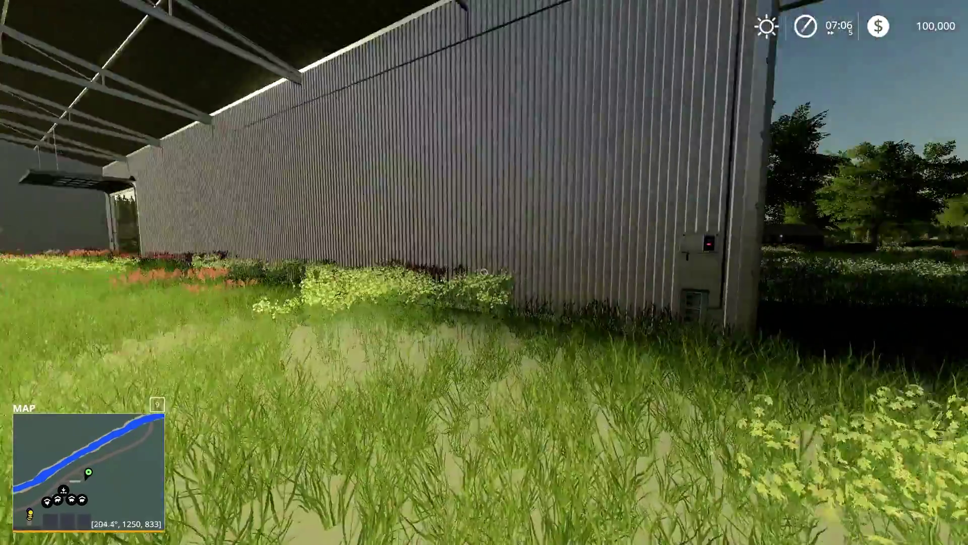
Step: Quit the game and open log.txt from the FarmingSimulator2019 folder
key(Escape)
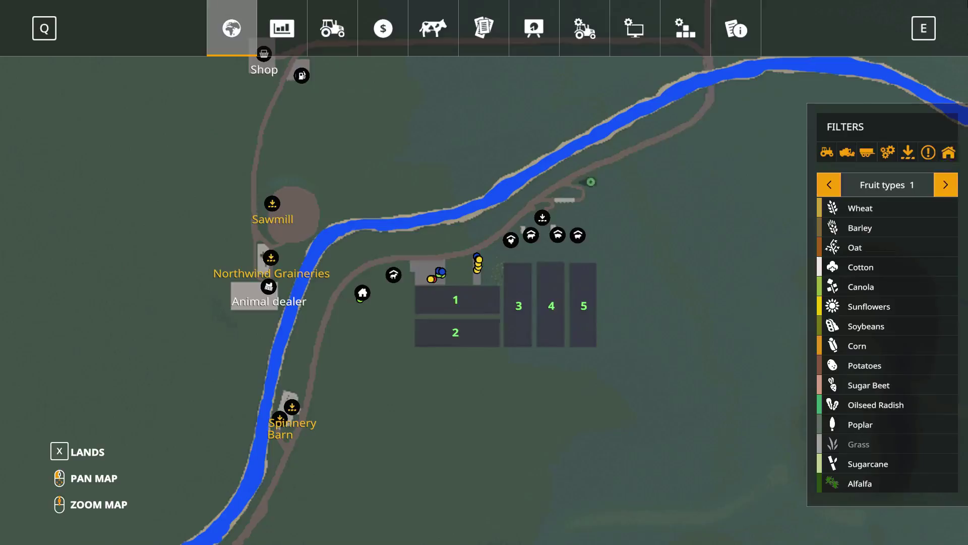
click(734, 32)
key(BackSpace)
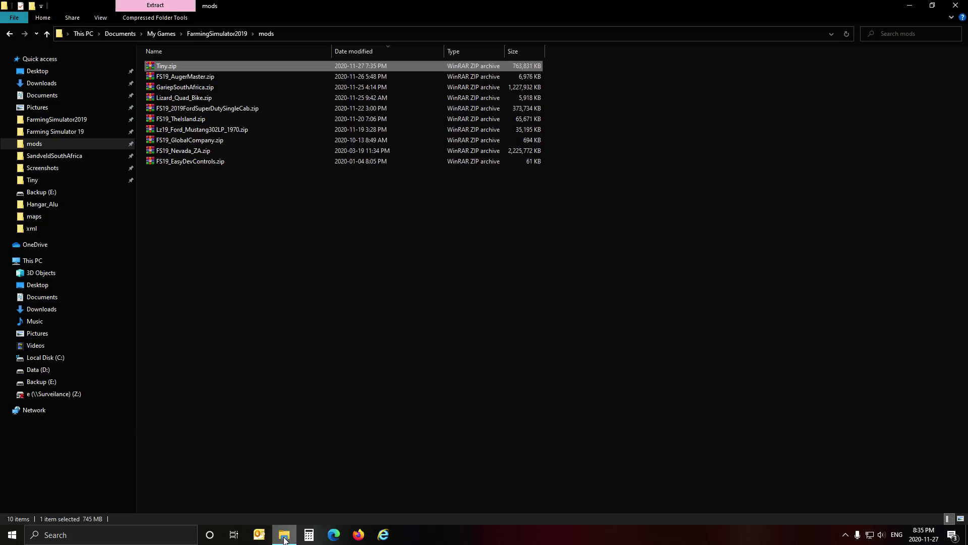
click(56, 120)
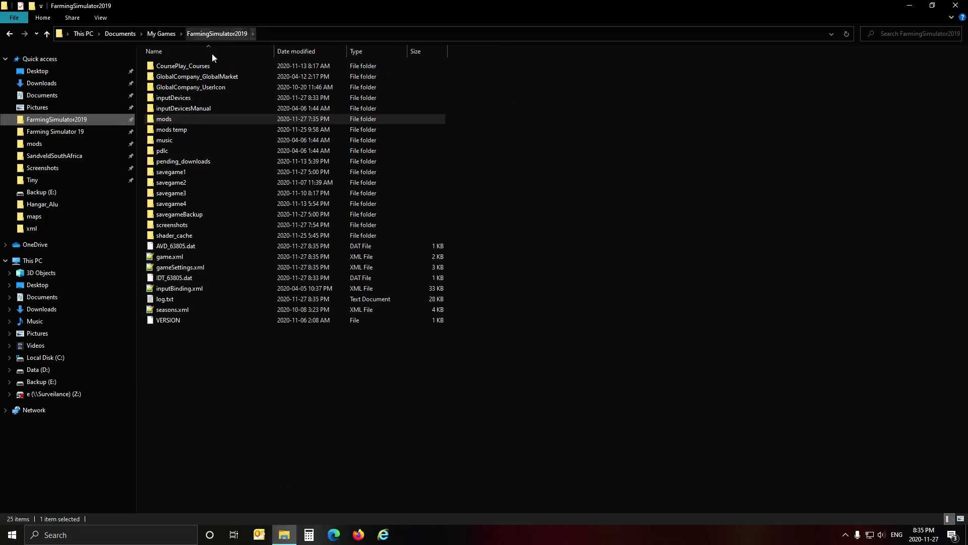
double_click(191, 301)
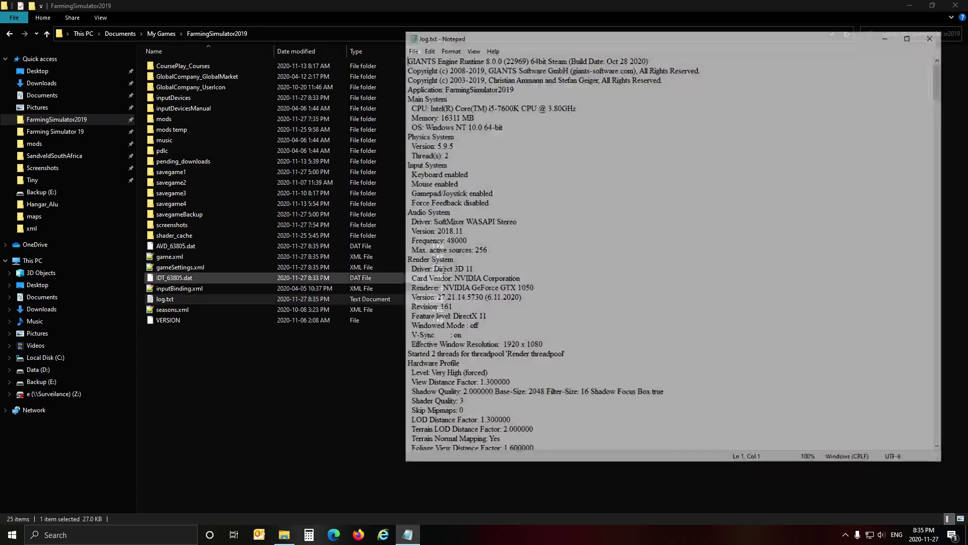
Step: Examine the game log for warnings and errors from the Tiny mod, down to the Hangar_Alu.i3d loading entries
scroll(655, 217, down, 20)
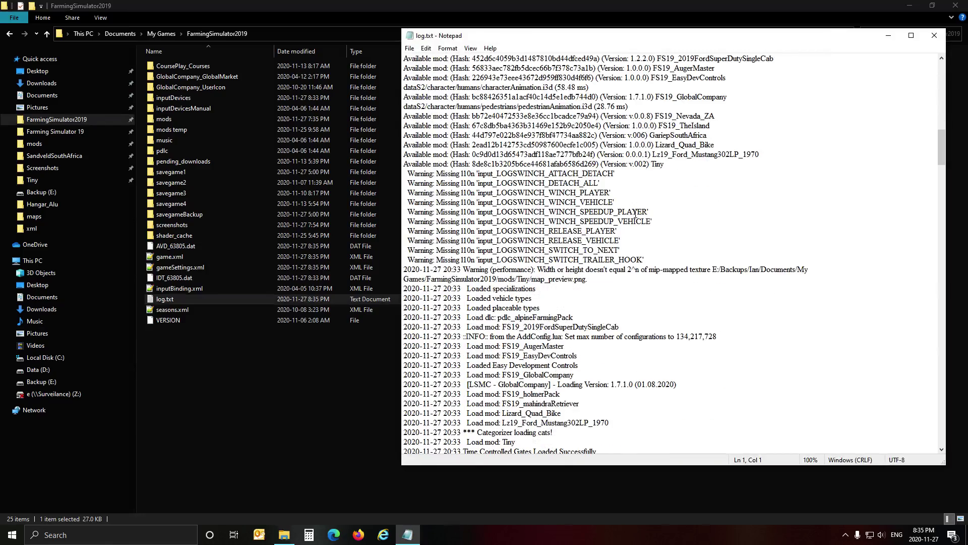
scroll(624, 174, down, 12)
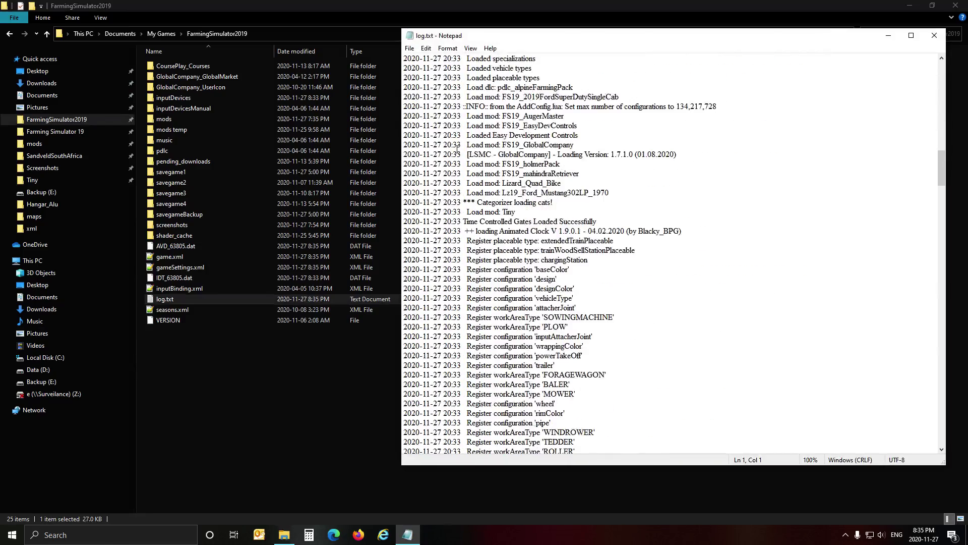
scroll(517, 170, down, 3)
scroll(538, 247, up, 20)
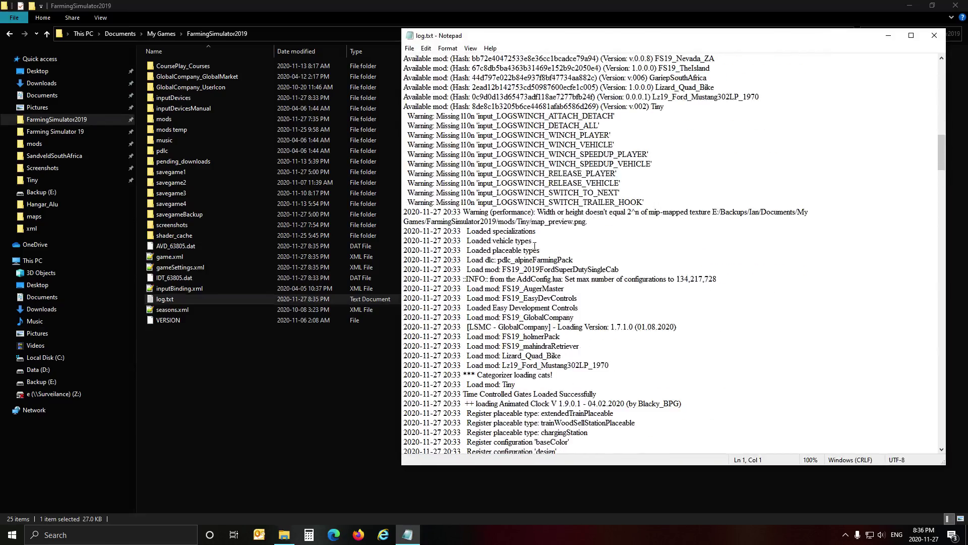
scroll(537, 247, up, 1)
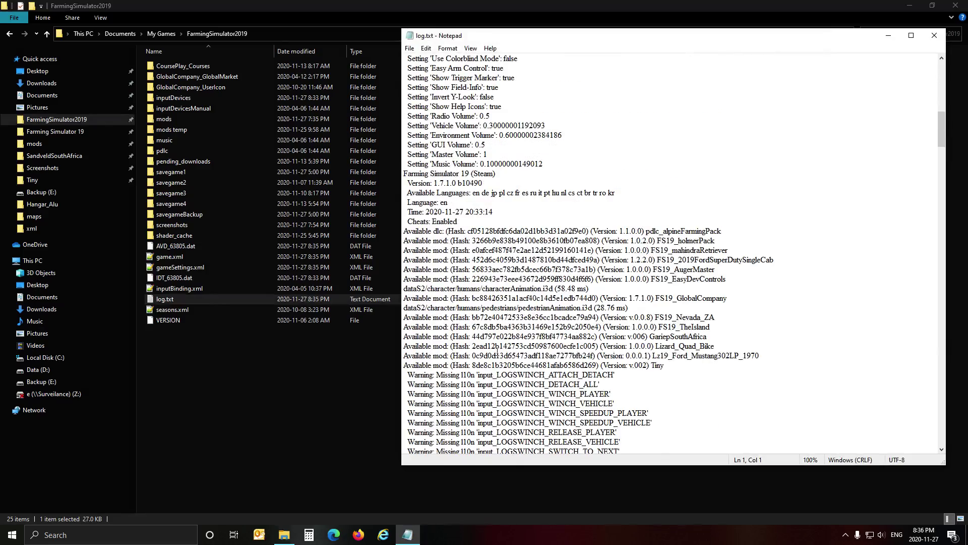
scroll(498, 348, down, 20)
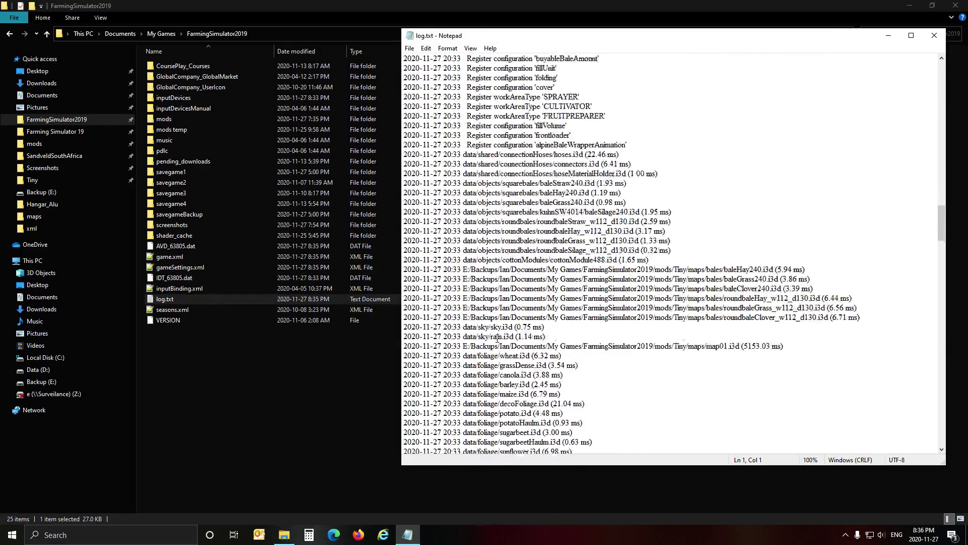
scroll(497, 338, down, 3)
scroll(587, 197, down, 20)
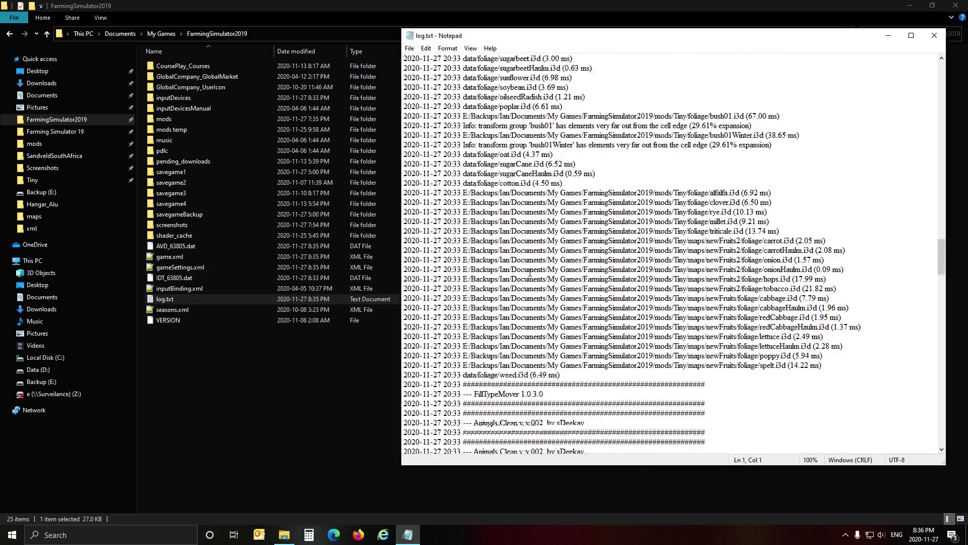
scroll(530, 274, down, 15)
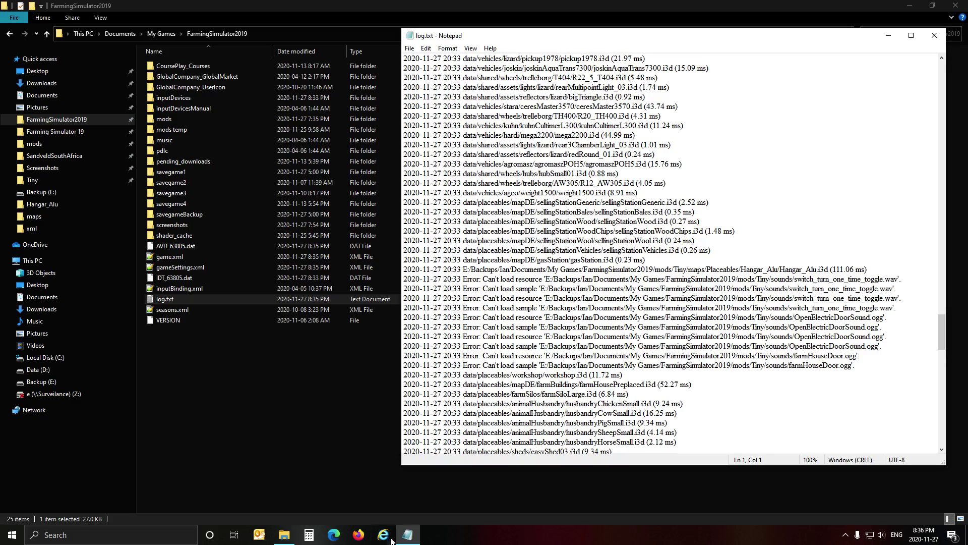
Step: Open Hangar_Alu.xml from maps\Placeables\Hangar_Alu inside the Tiny.zip archive in the mods folder
click(284, 535)
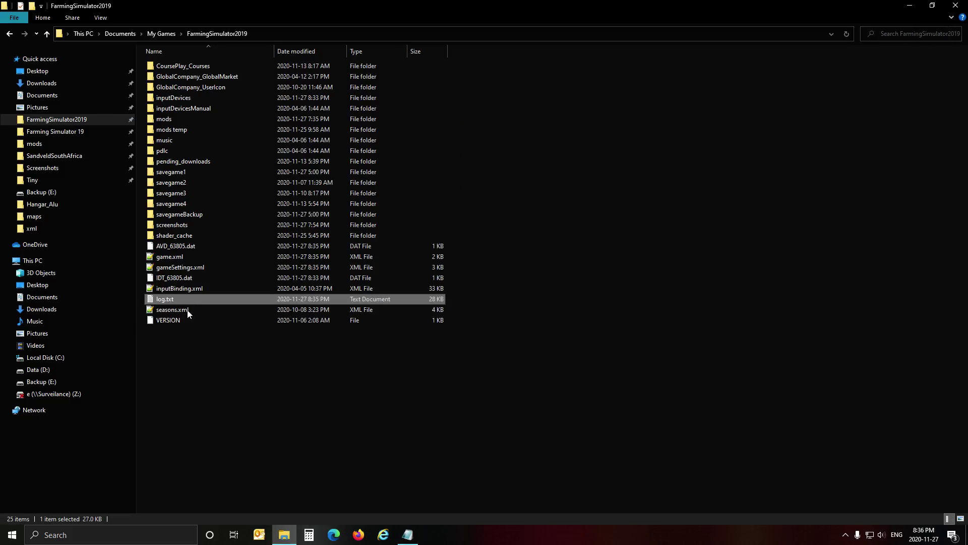
click(47, 144)
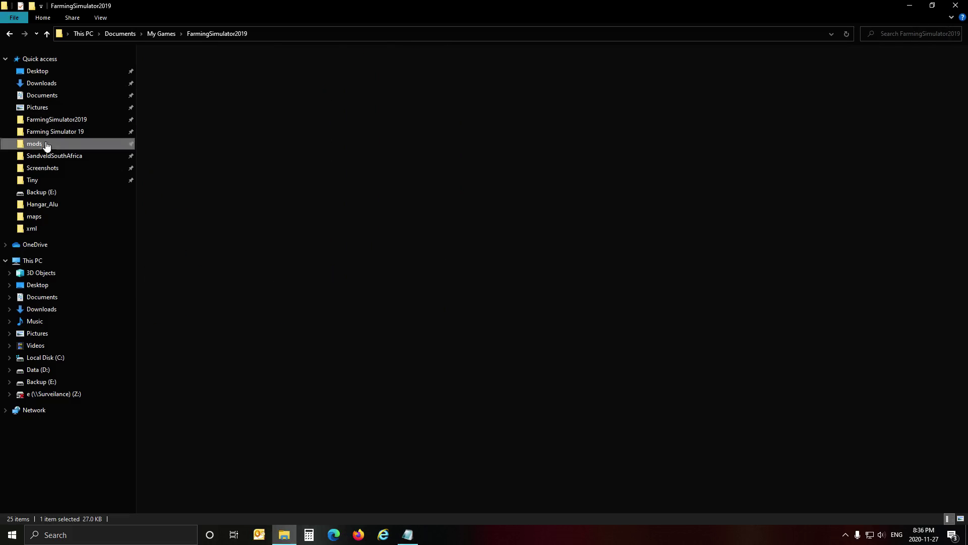
click(184, 67)
double_click(184, 68)
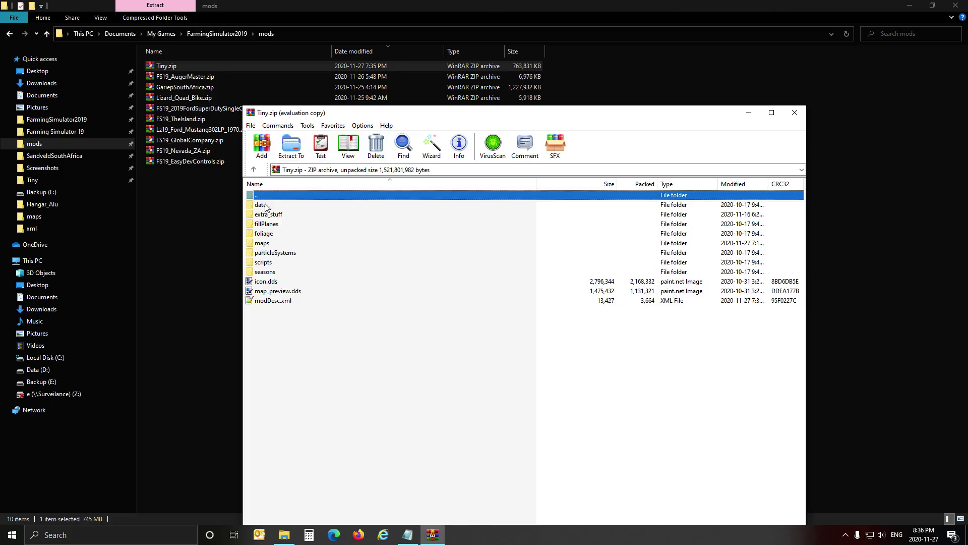
double_click(268, 244)
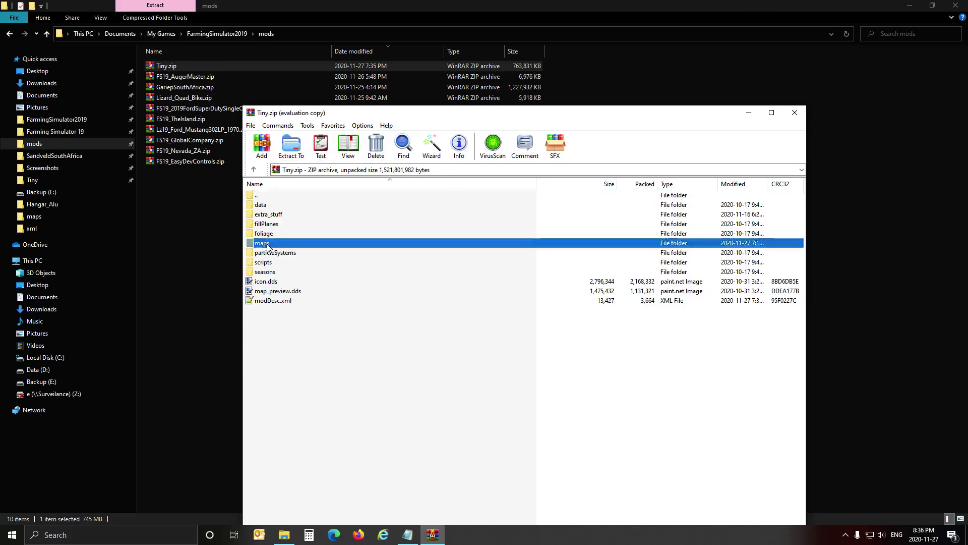
double_click(274, 274)
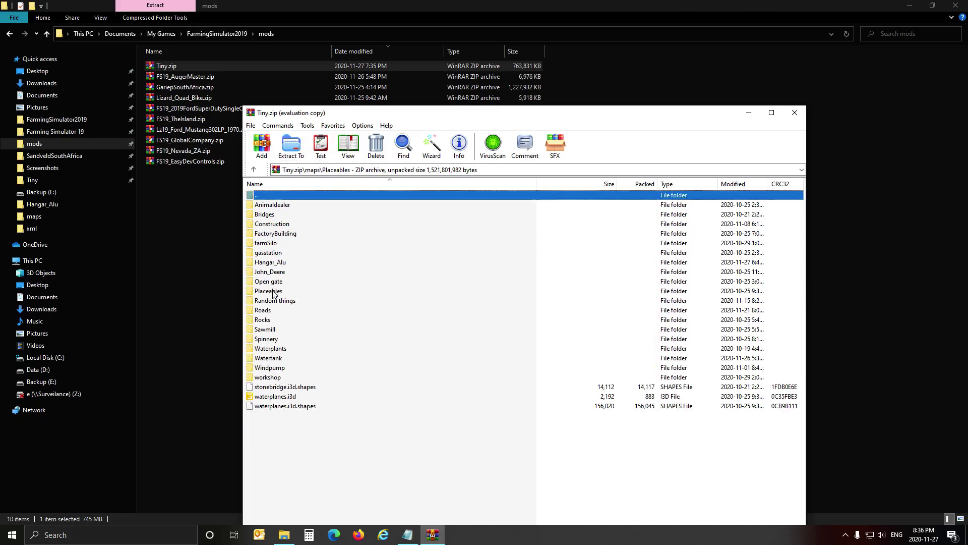
double_click(274, 262)
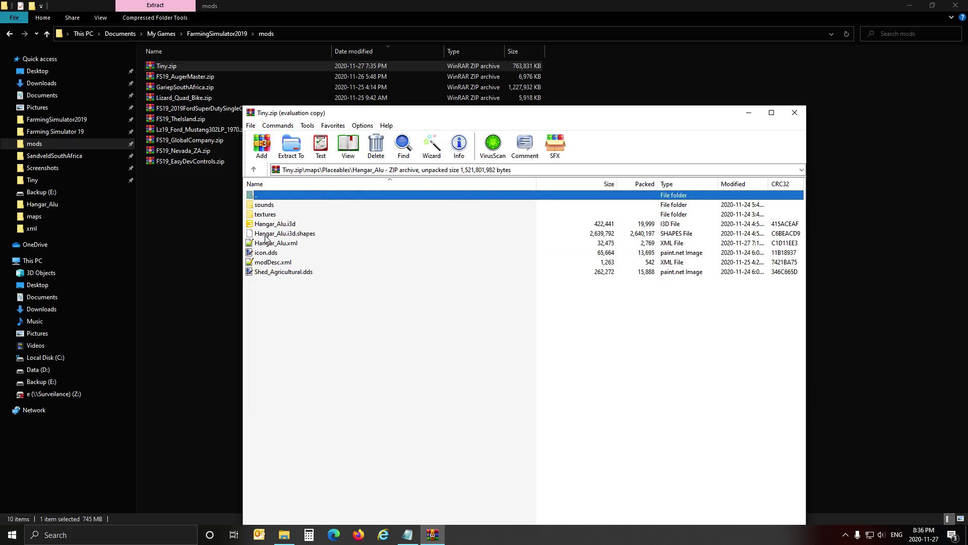
double_click(271, 243)
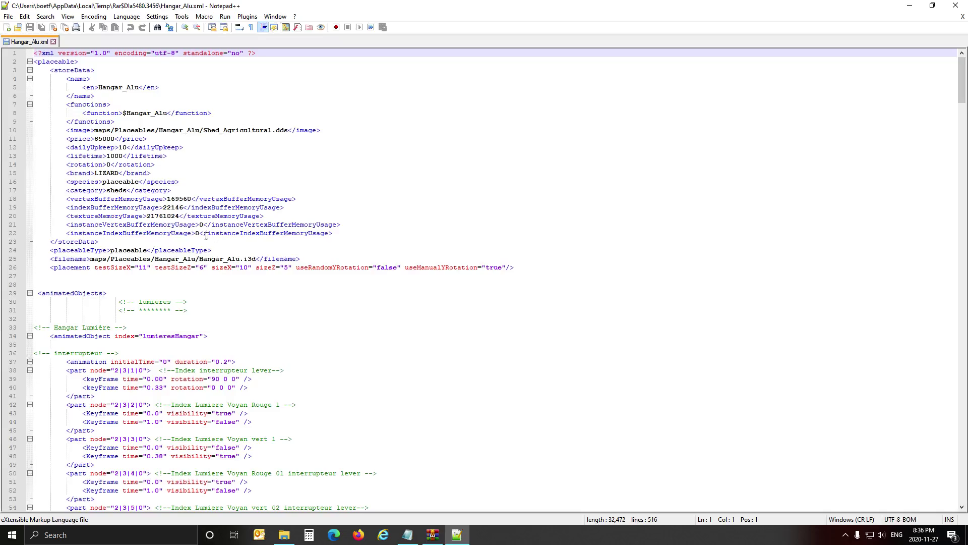
Step: Examine the sound file paths of the roller door and light switch animations in Hangar_Alu.xml
scroll(206, 237, down, 20)
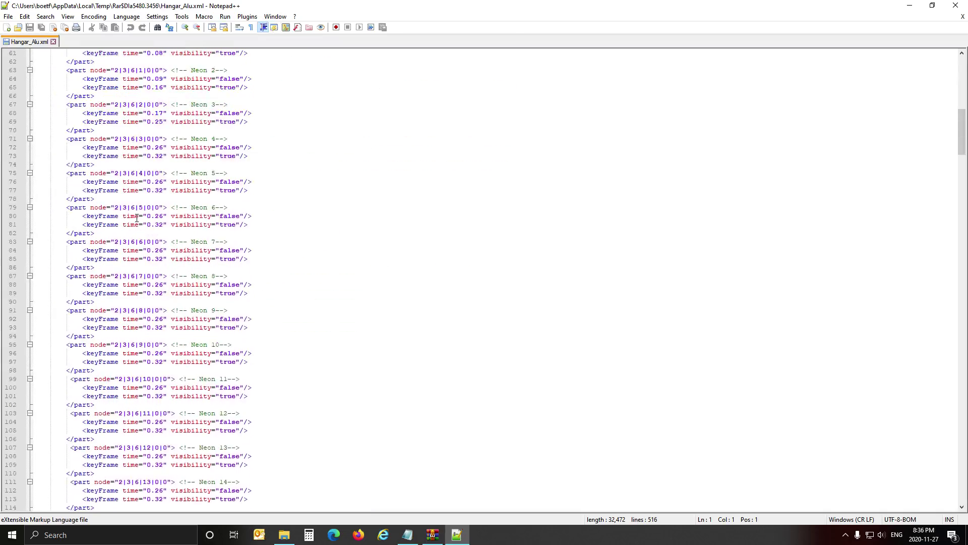
scroll(137, 218, down, 20)
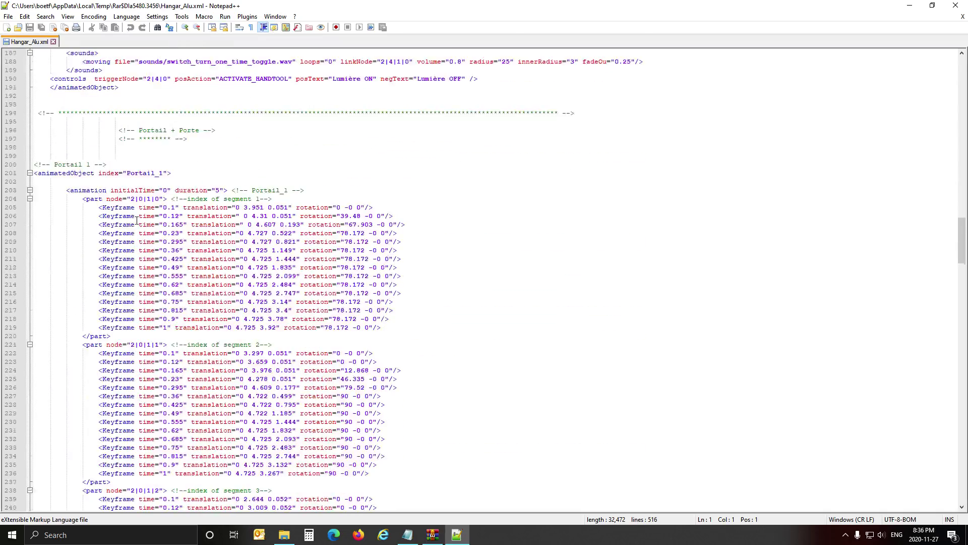
scroll(137, 220, down, 20)
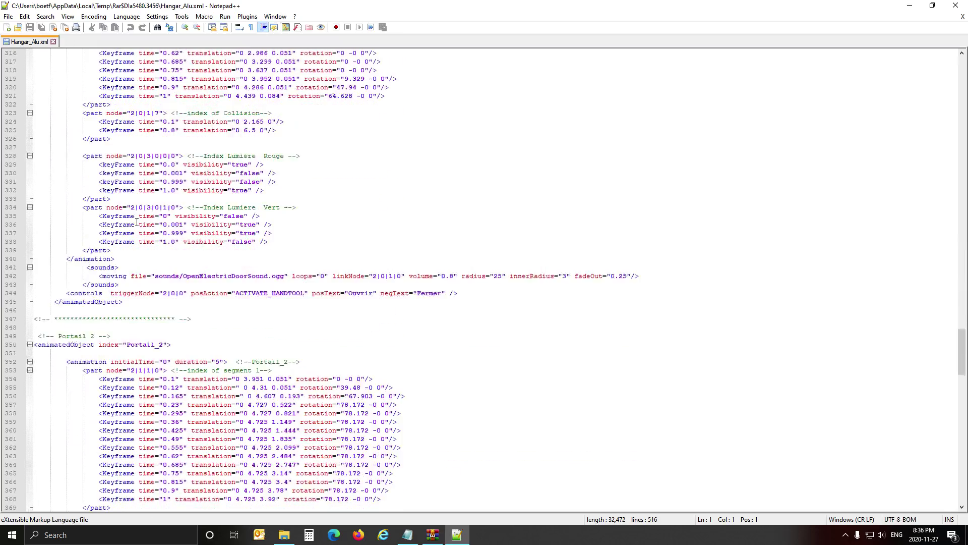
scroll(137, 223, down, 8)
scroll(137, 223, up, 7)
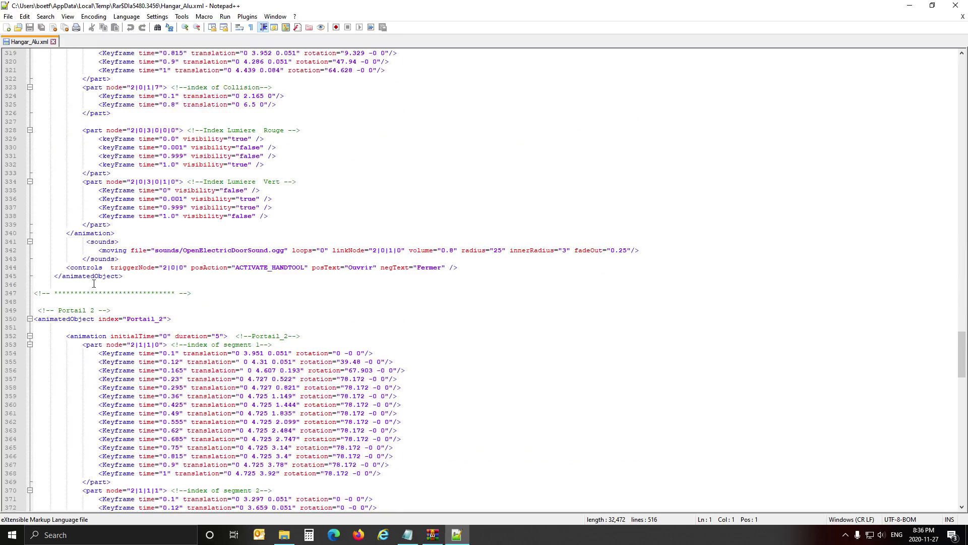
click(167, 250)
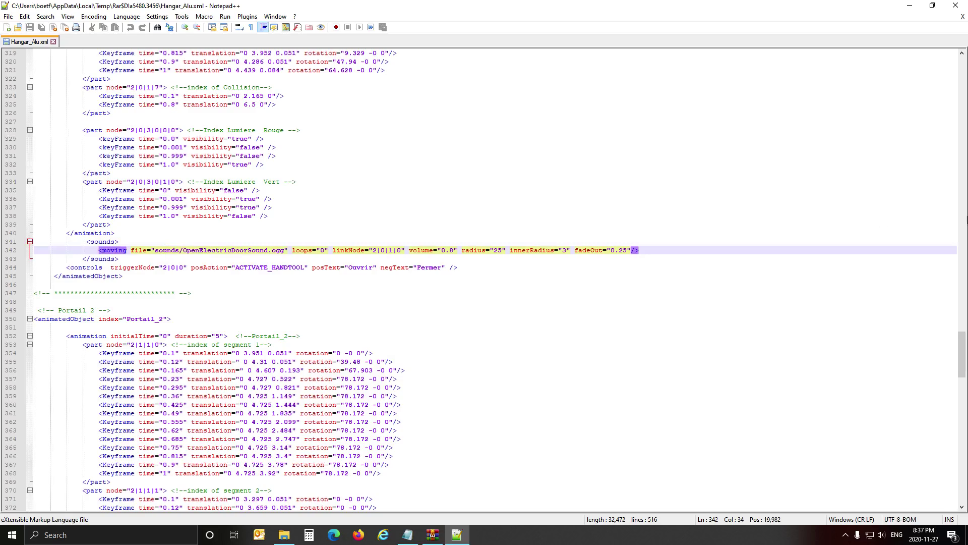
drag(963, 355, 948, 189)
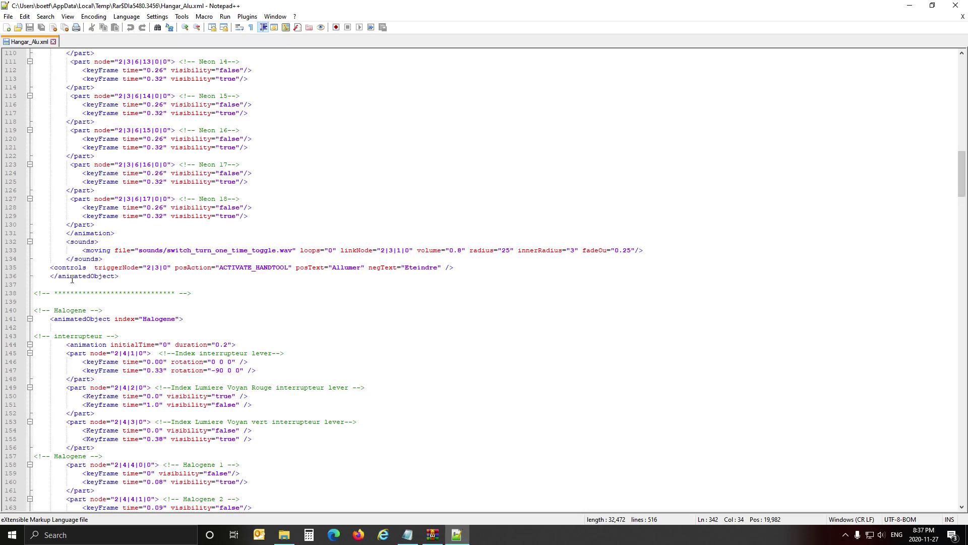
click(84, 258)
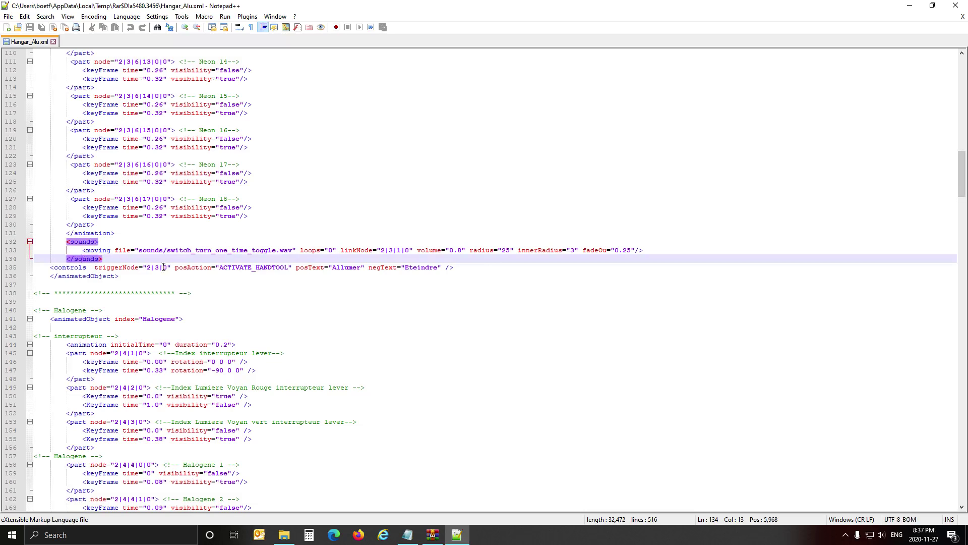
drag(962, 176, 963, 82)
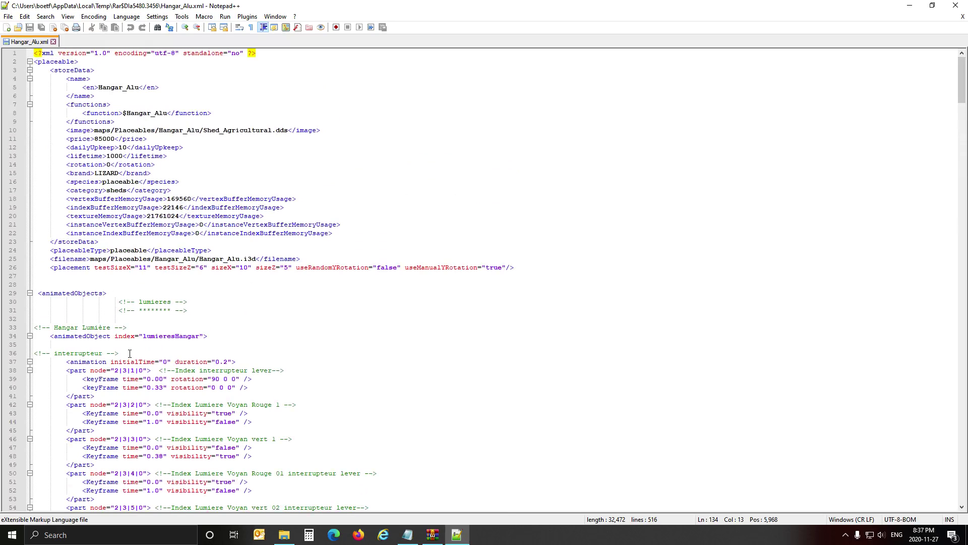
Step: Search Hangar_Alu.xml backward for "sounds" to reach the opening sounds tag of the lumieresHangar object
key(ctrl+f)
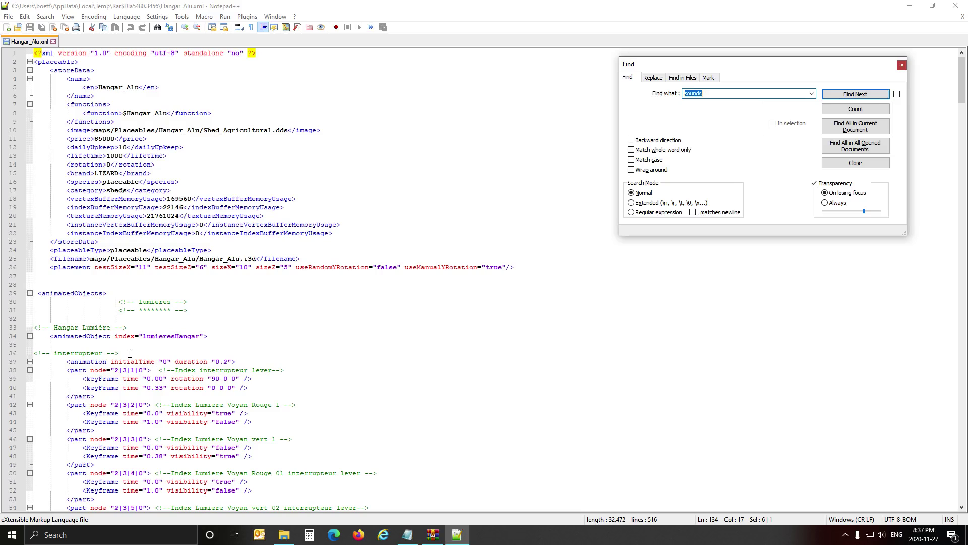
click(858, 96)
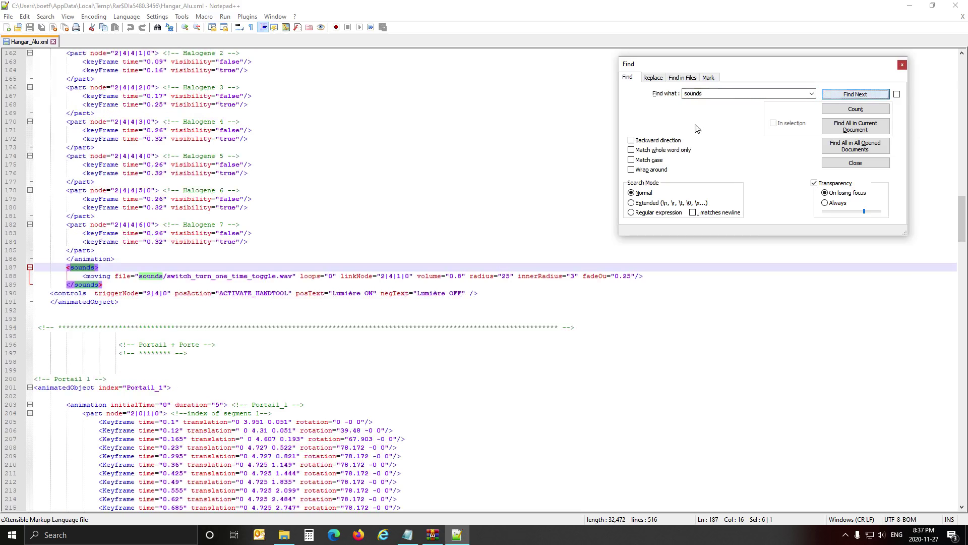
click(640, 141)
click(863, 95)
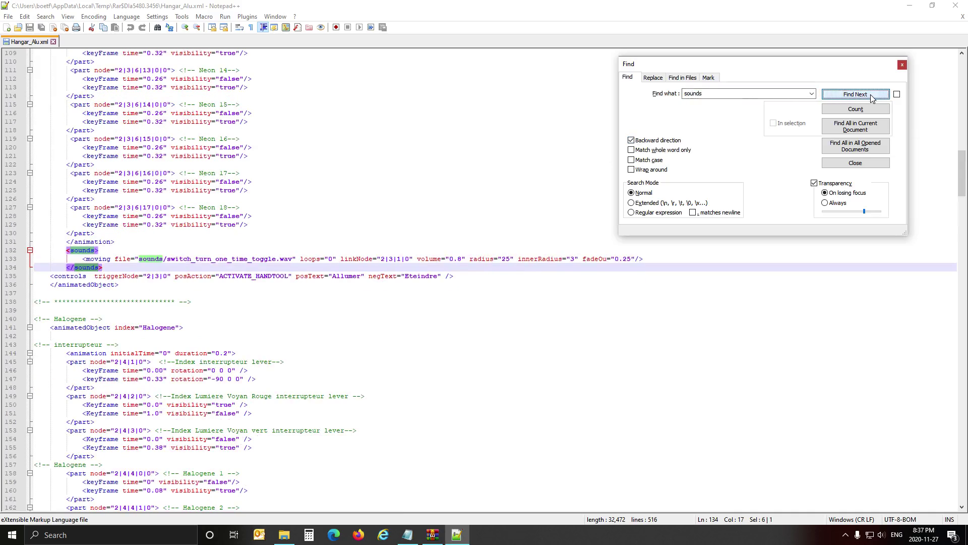
click(872, 97)
click(872, 97)
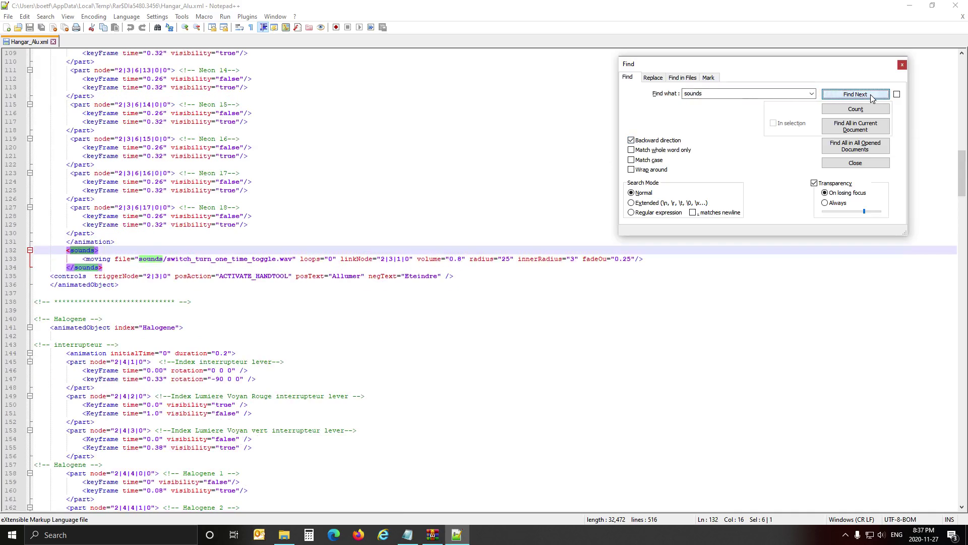
Step: Switch the "sounds" search to forward direction and place the cursor before the lumieresHangar switch_turn_one_time_toggle.wav path
click(872, 97)
click(872, 97)
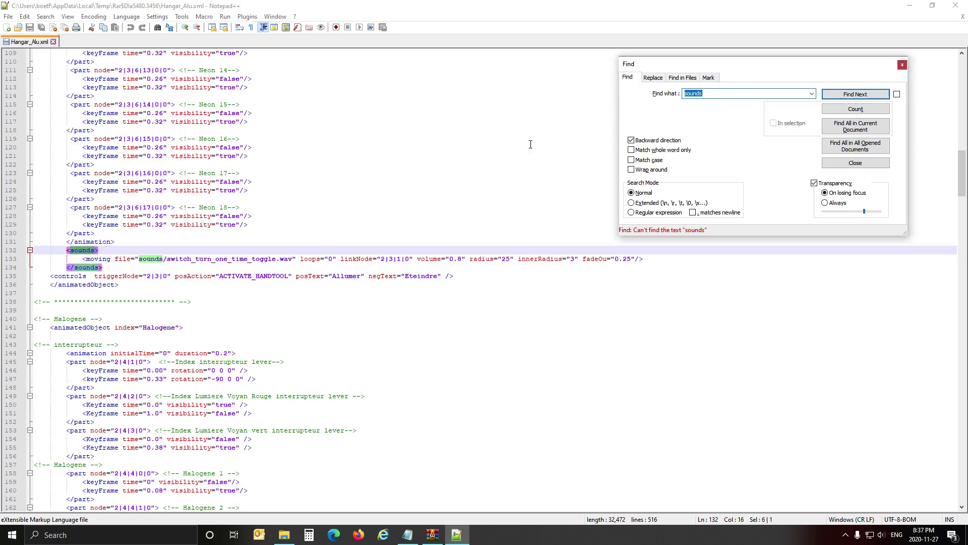
click(631, 140)
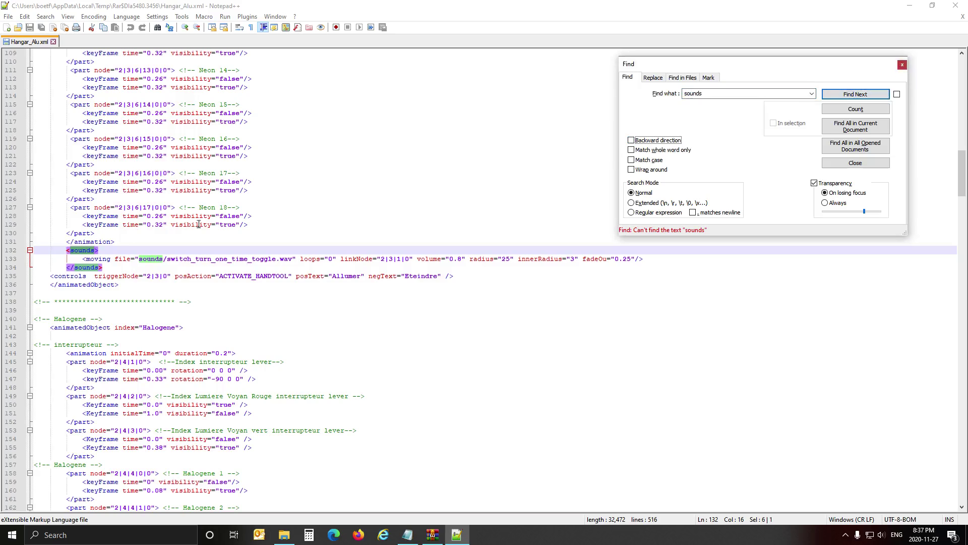
click(82, 251)
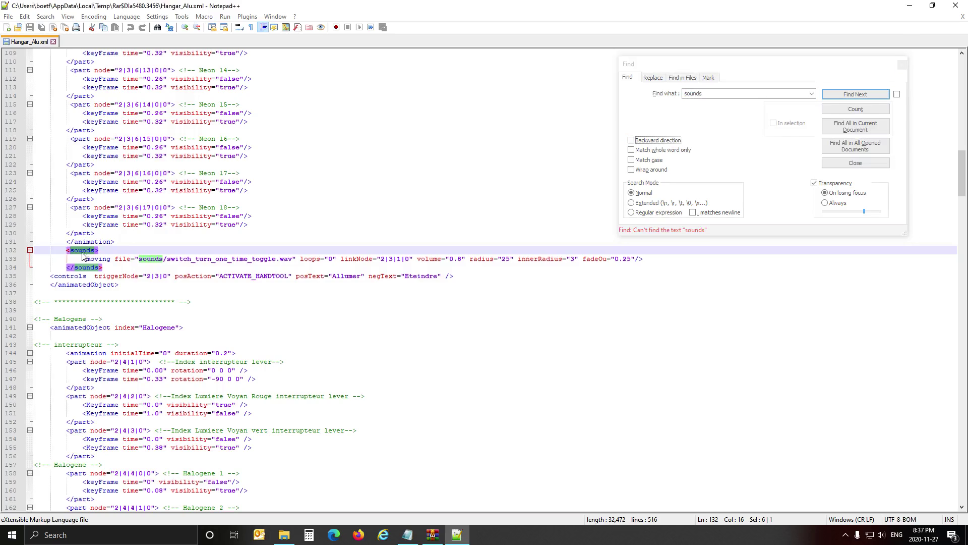
click(140, 260)
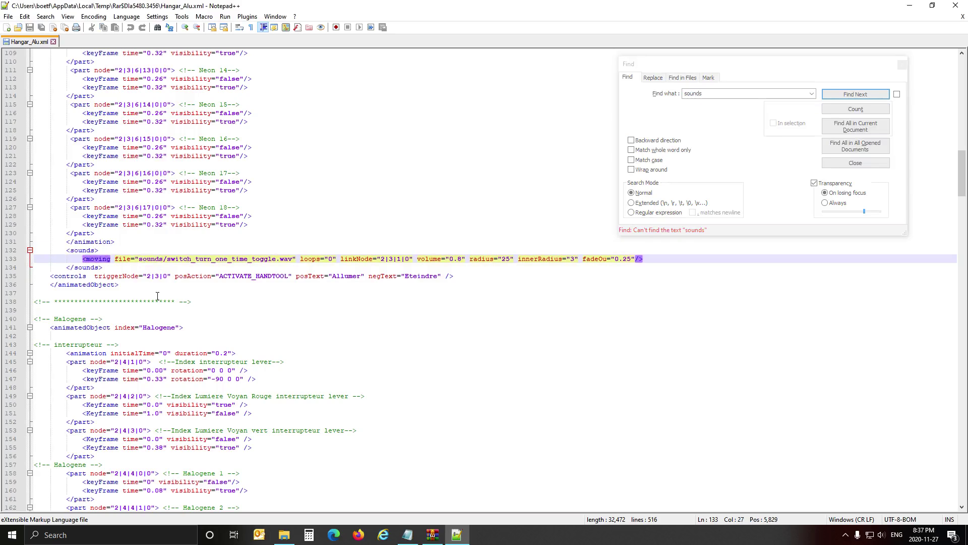
Step: Check the location of the sounds folder within maps\Placeables\Hangar_Alu in the Tiny.zip archive
click(285, 534)
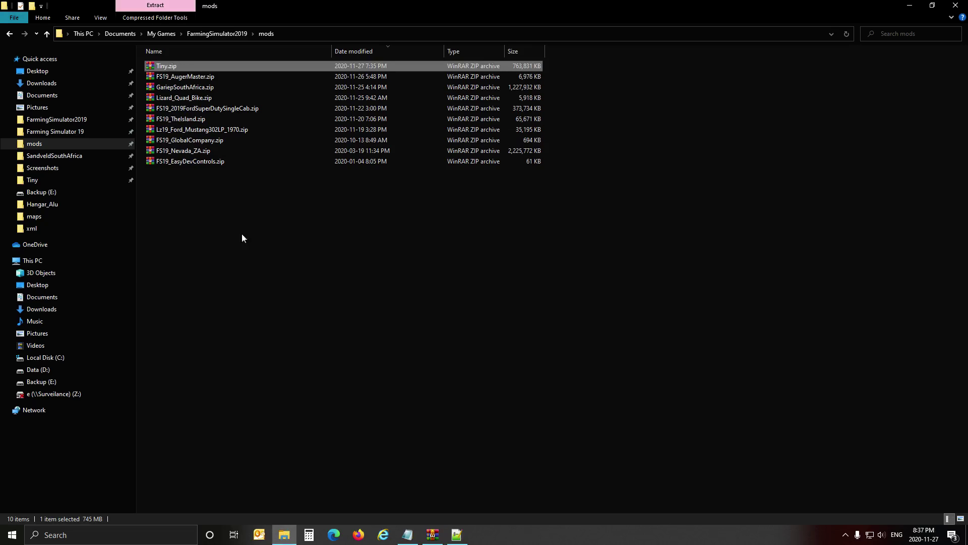
click(432, 535)
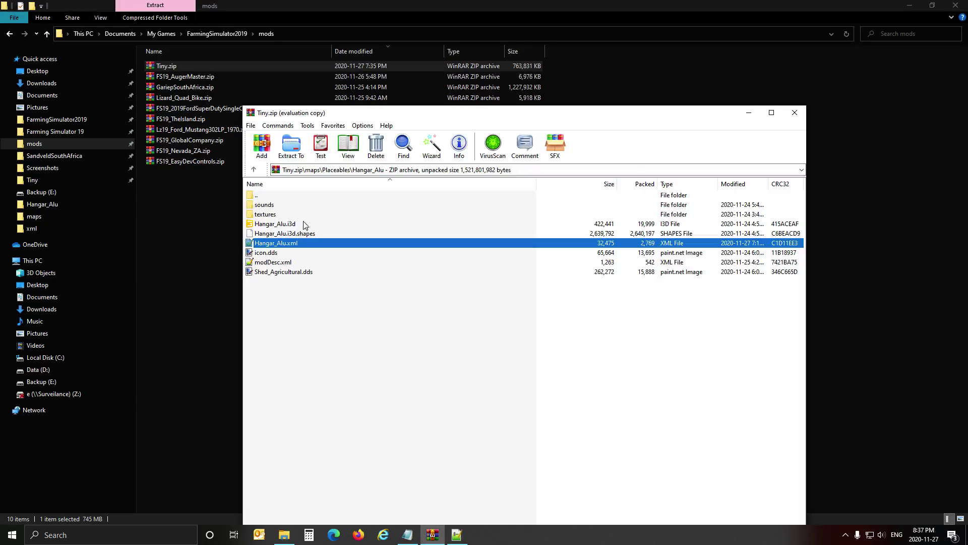
click(267, 205)
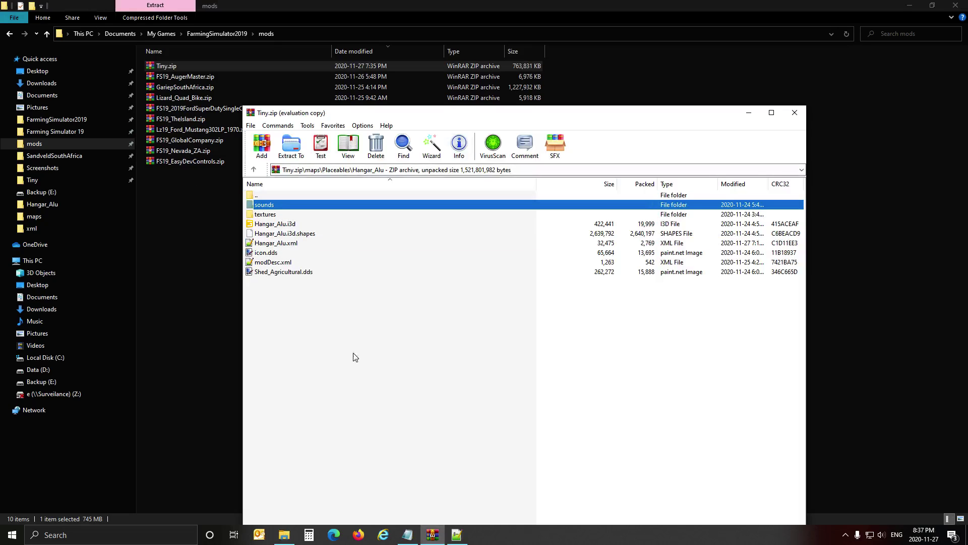
click(284, 538)
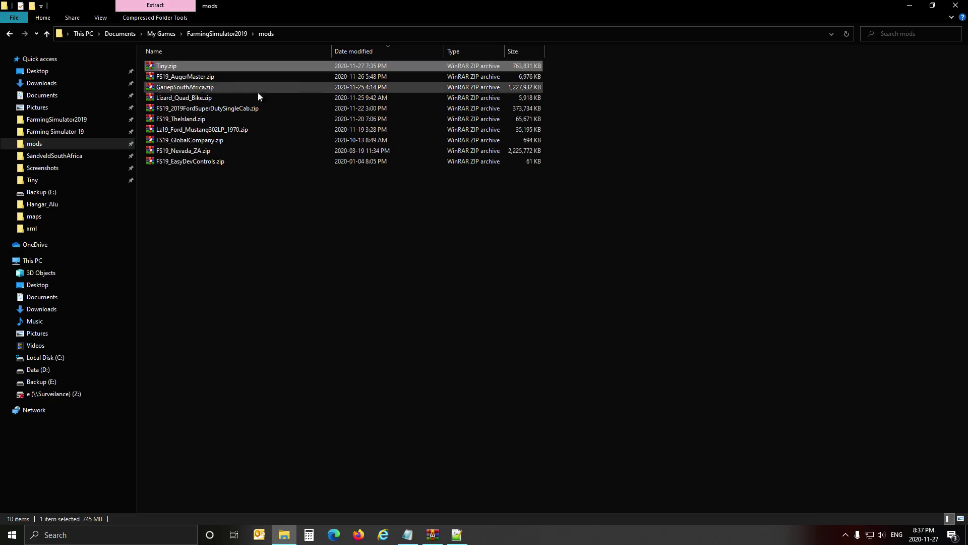
Step: Copy the maps\Placeables\Hangar_Alu portion of the Hangar_Alu folder's path in the desktop Tiny folder
click(46, 180)
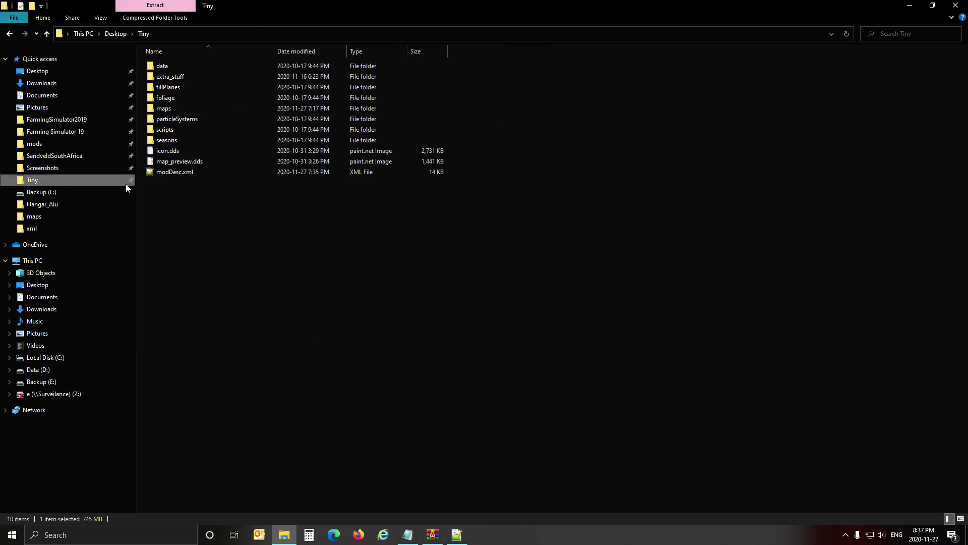
double_click(194, 108)
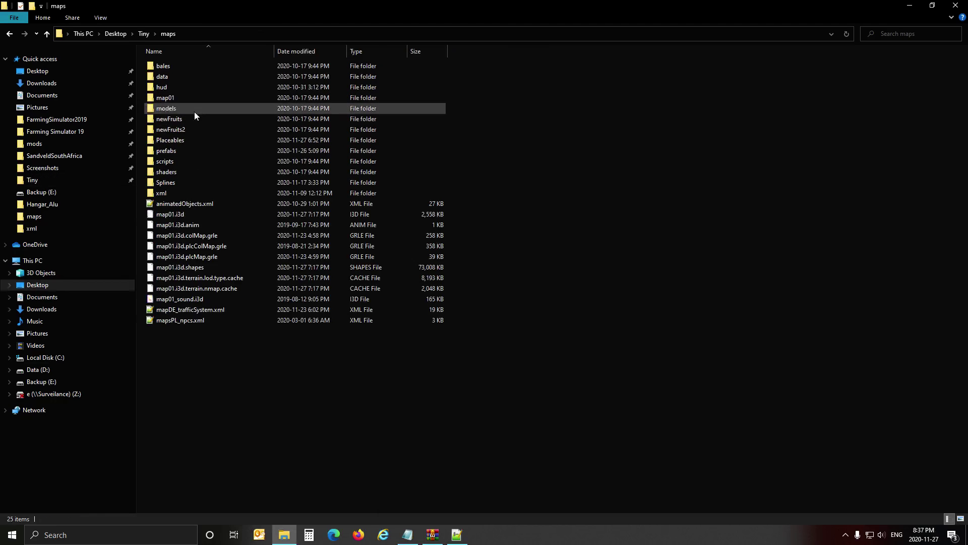
double_click(189, 140)
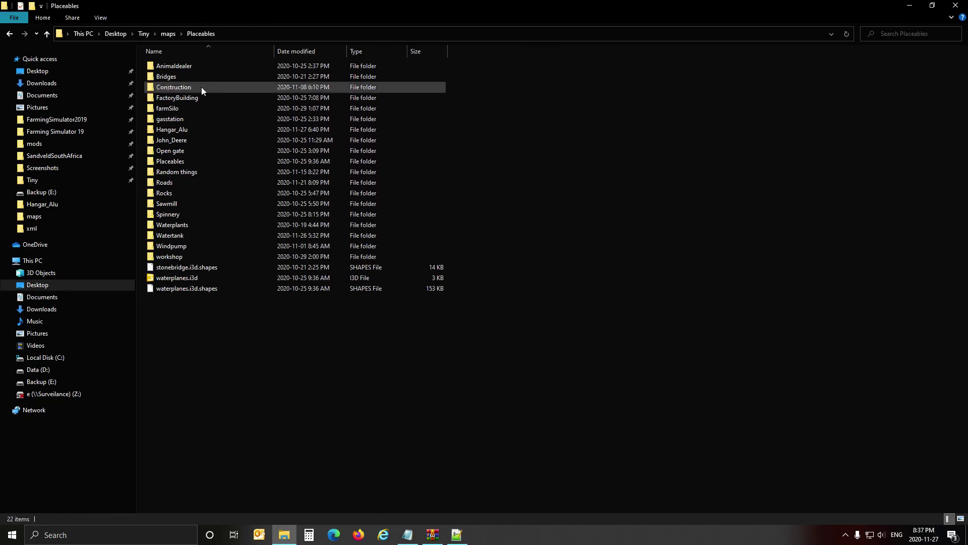
double_click(200, 127)
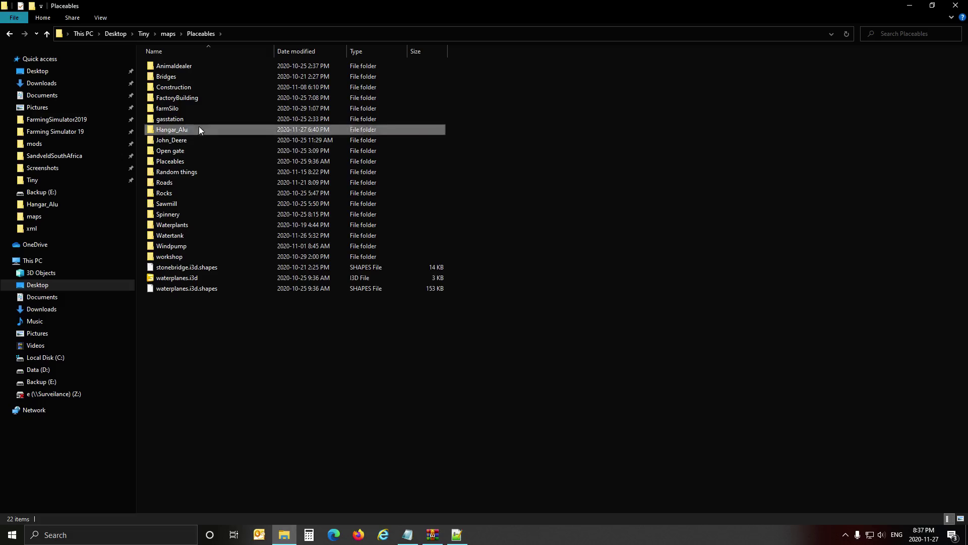
click(168, 34)
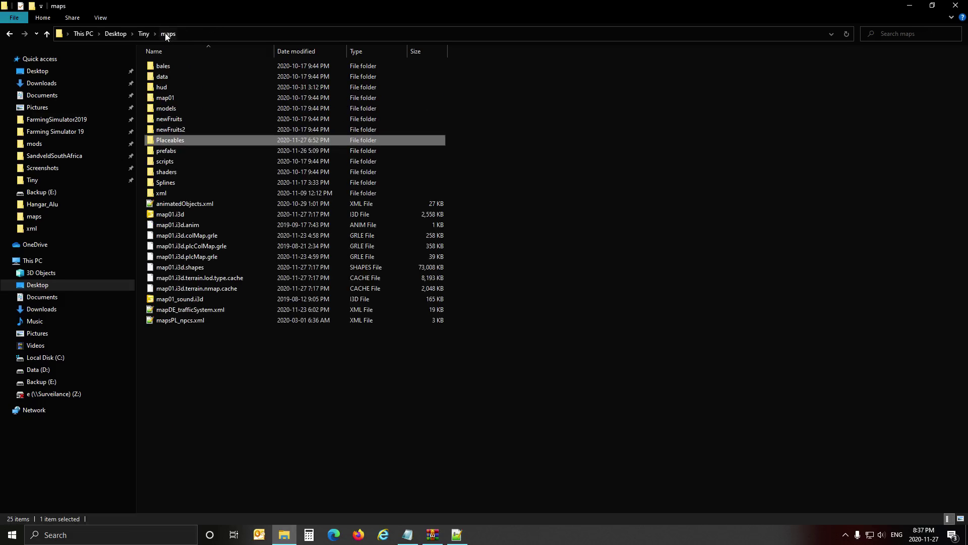
double_click(183, 141)
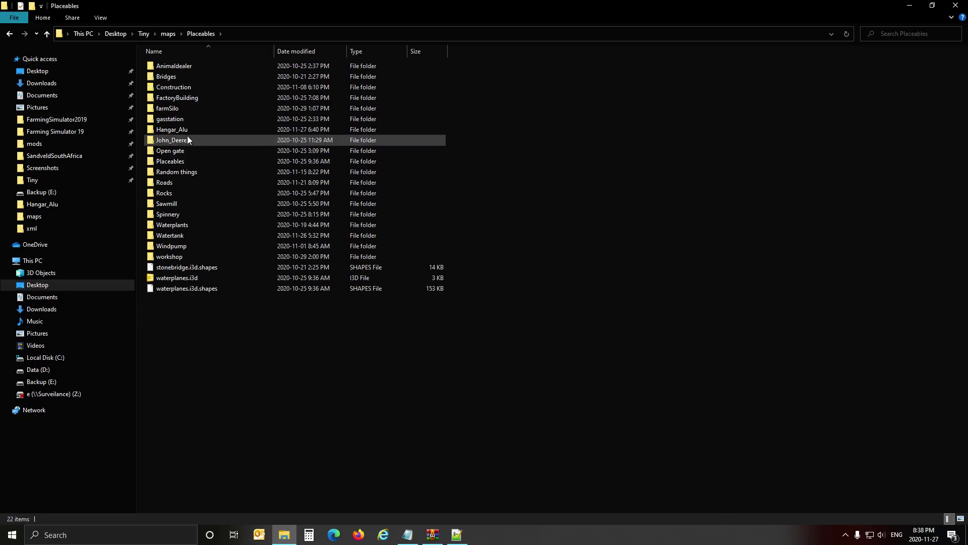
double_click(186, 129)
click(298, 34)
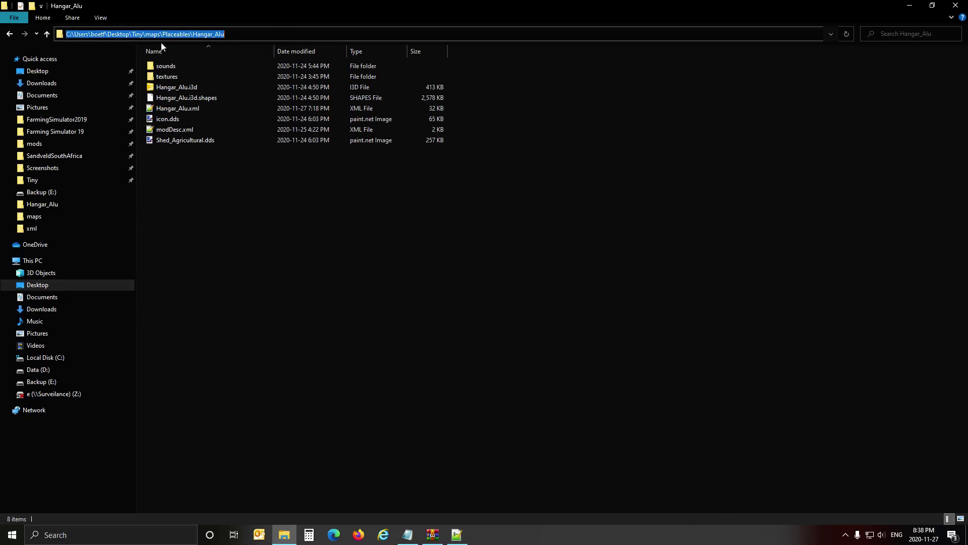
drag(152, 37, 295, 37)
key(ctrl+c)
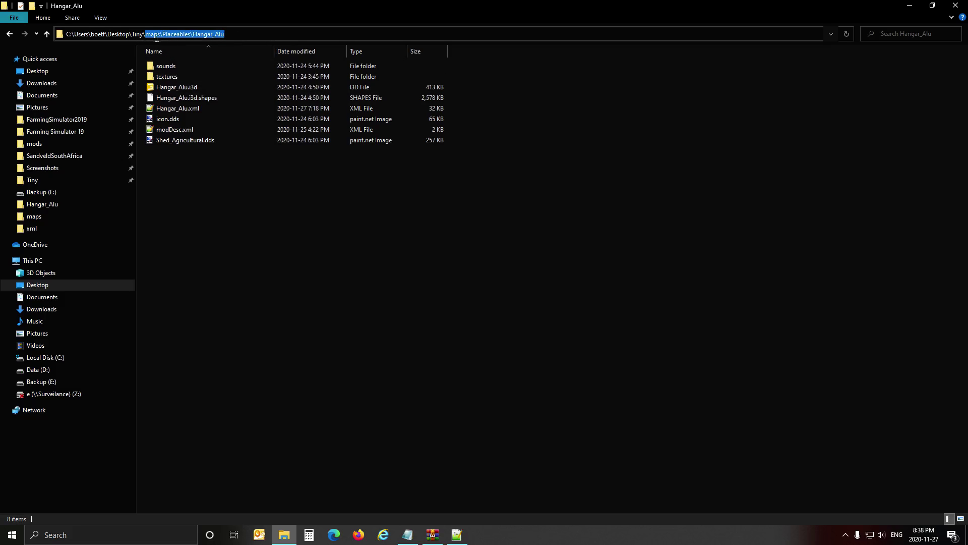
Step: Prefix the lumieresHangar sound path in Hangar_Alu.xml with maps/Placeables/Hangar_Alu/, using forward slashes throughout
click(457, 534)
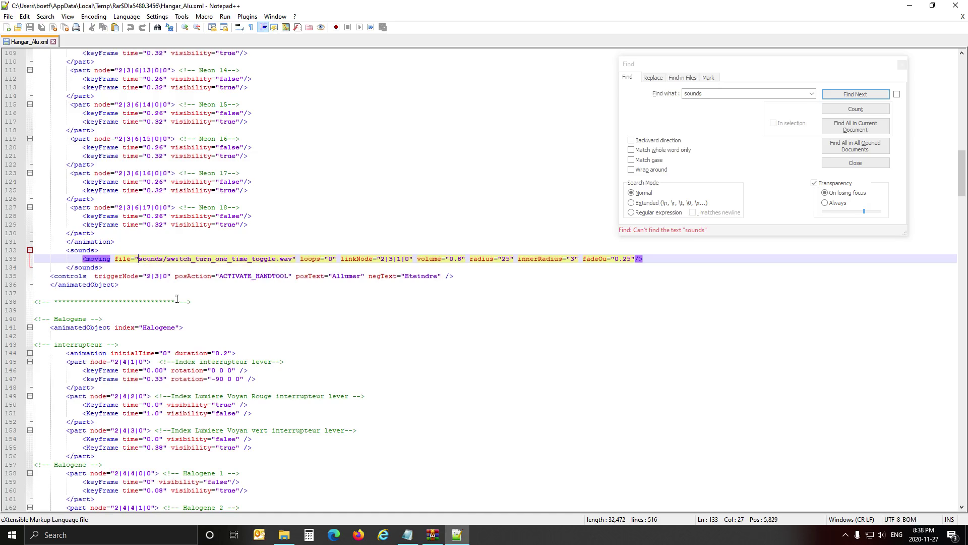
key(ctrl+v)
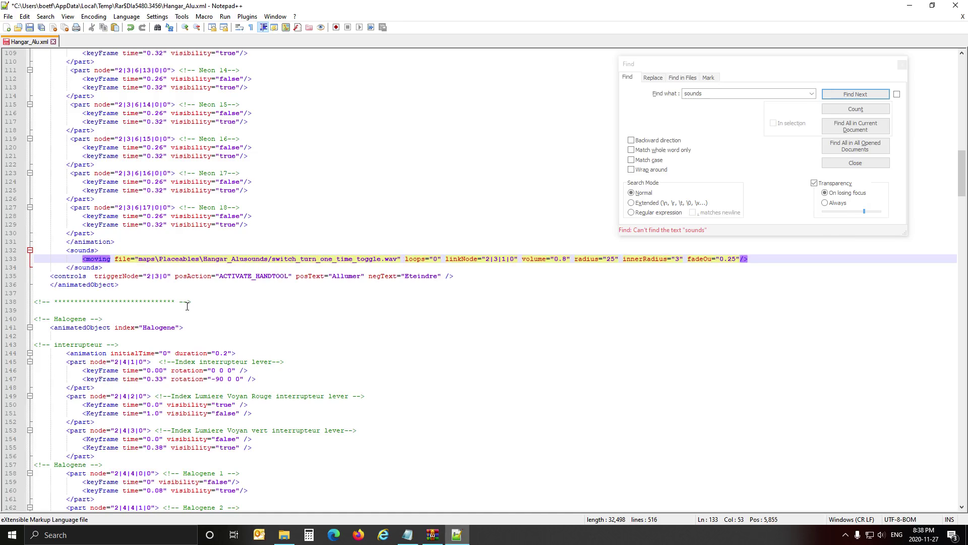
drag(158, 261, 165, 261)
text(/)
click(204, 260)
key(BackSpace)
text(/)
text(/)
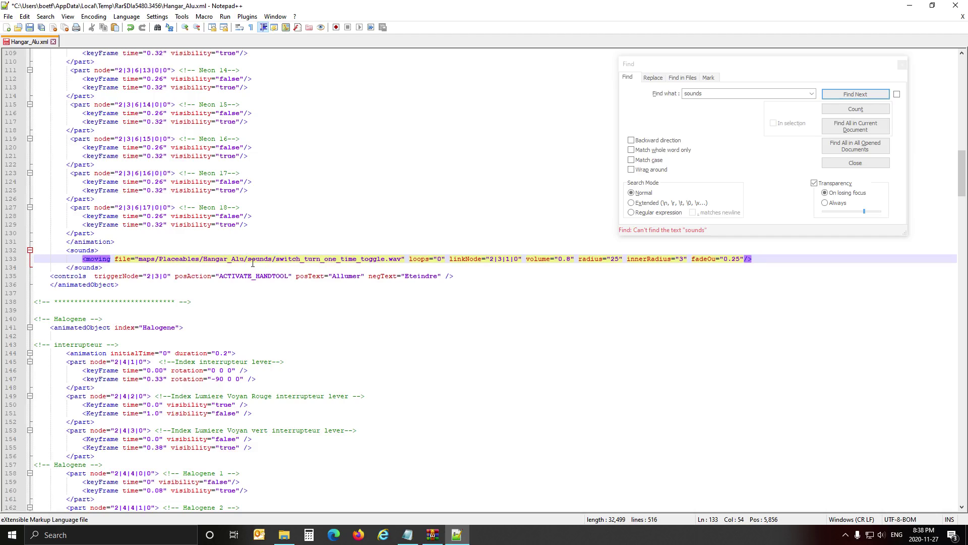
click(284, 535)
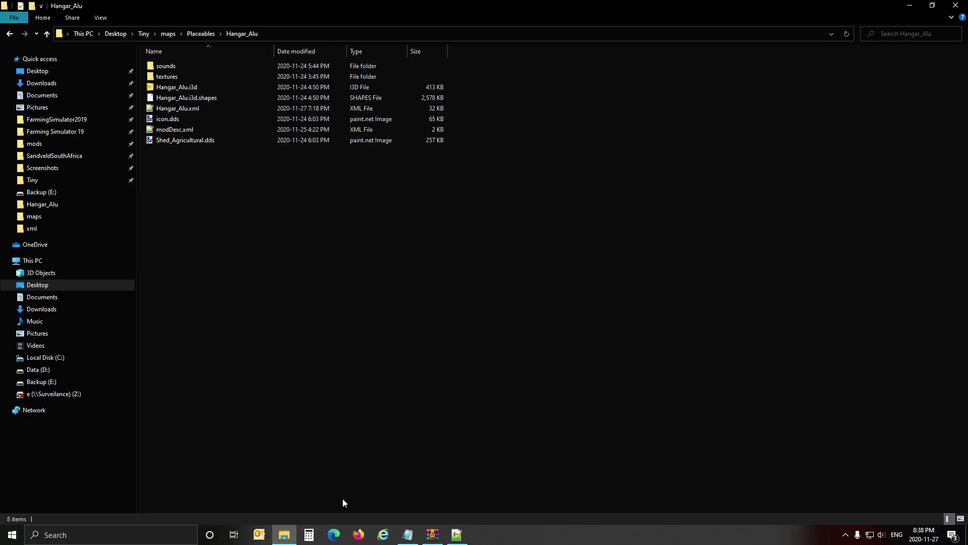
click(456, 535)
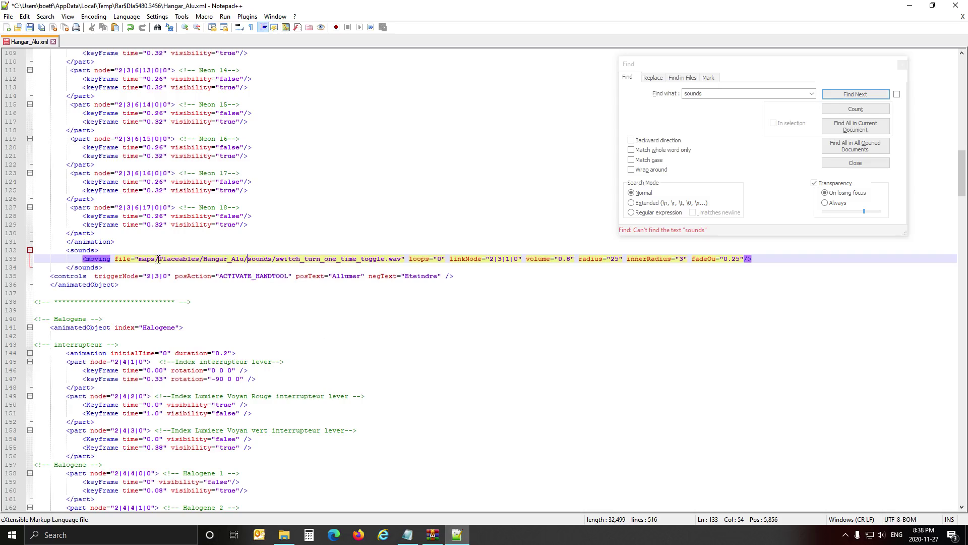
Step: Copy the maps/Placeables/Hangar_Alu/ prefix and insert it before the Halogene object's sounds/switch_turn_one_time_toggle.wav path
drag(143, 263, 252, 264)
key(ctrl+c)
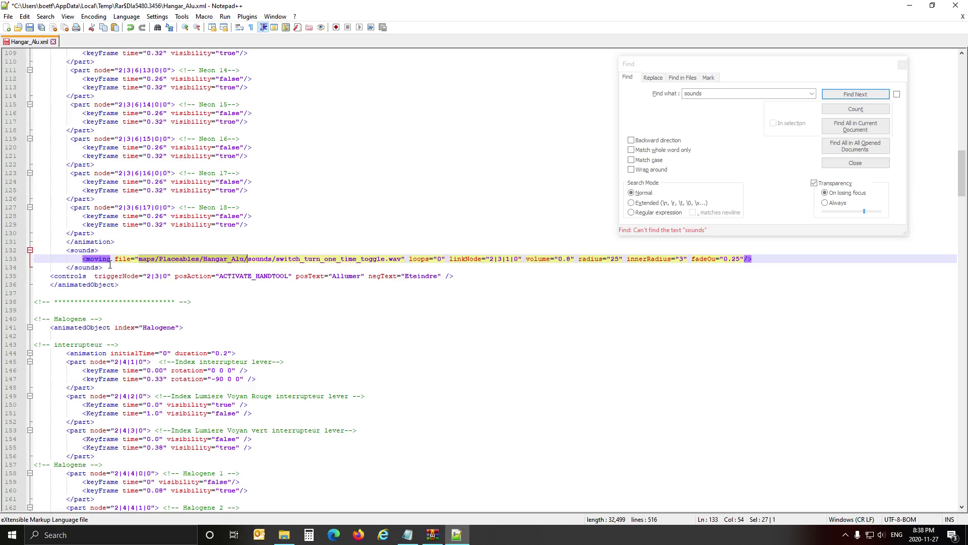
click(767, 81)
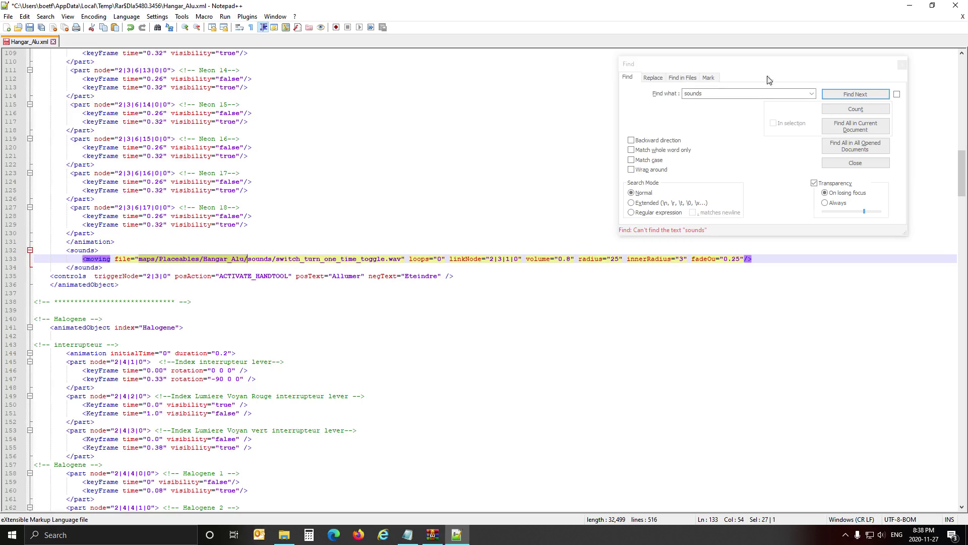
click(851, 94)
click(851, 96)
click(851, 94)
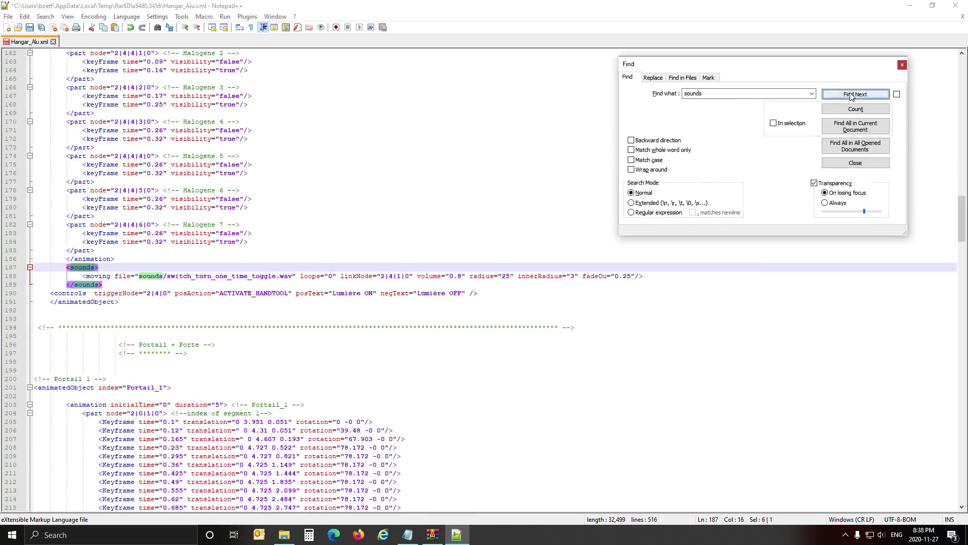
click(140, 277)
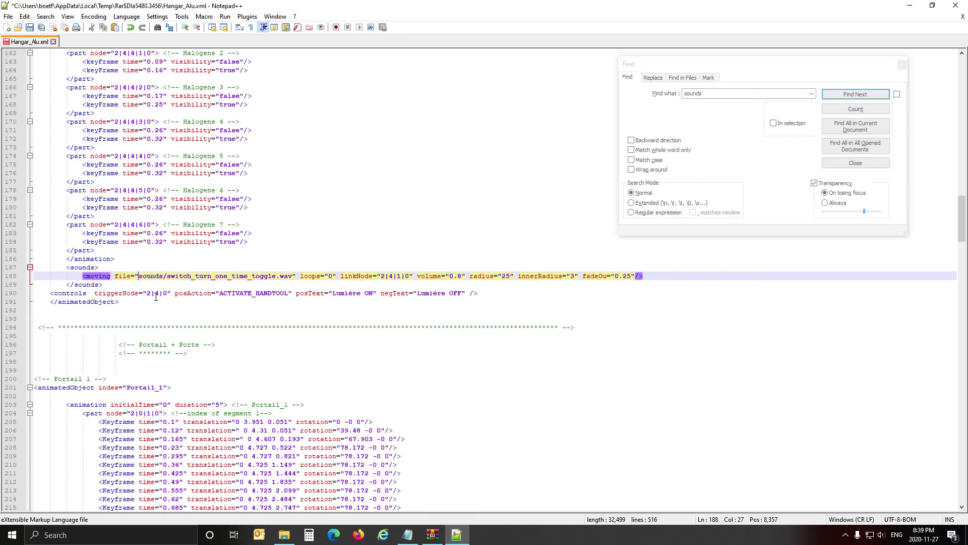
key(ctrl+v)
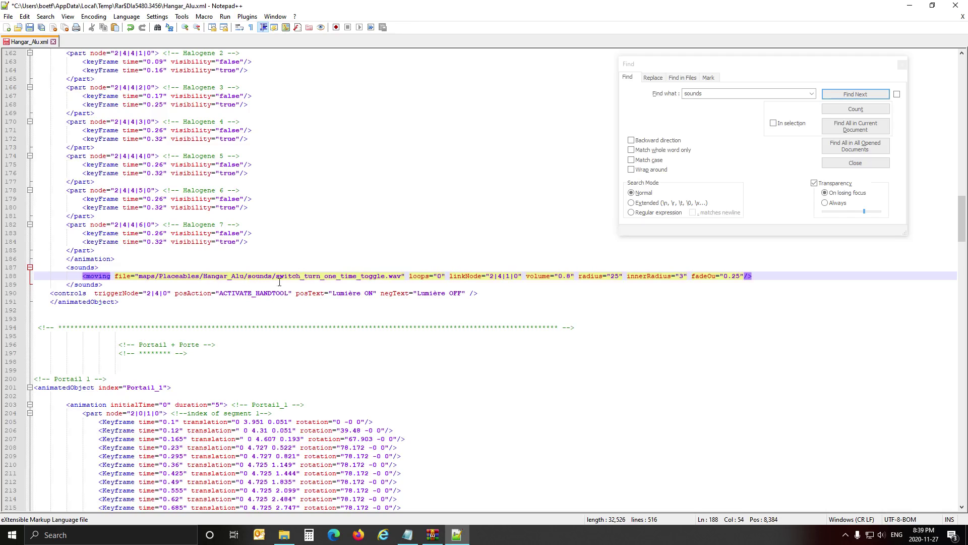
Step: Find the Portail_1 sounds entry and prefix its OpenElectricDoorSound.ogg path with maps/Placeables/Hangar_Alu/
click(868, 95)
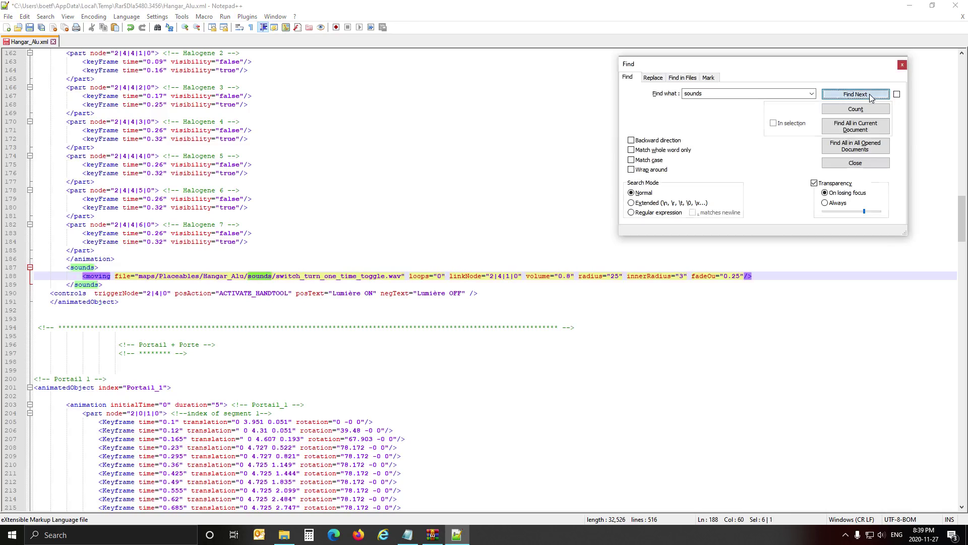
click(872, 97)
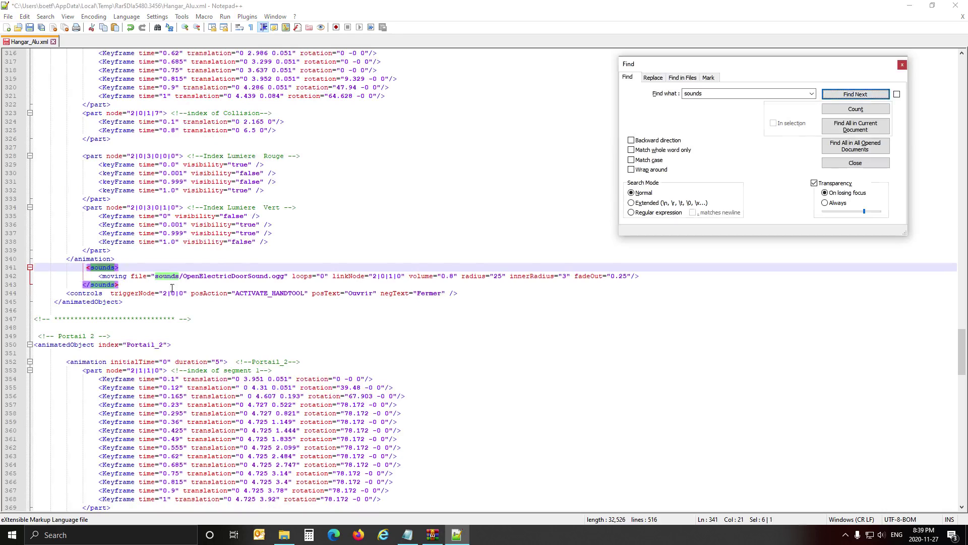
click(156, 277)
key(ctrl+v)
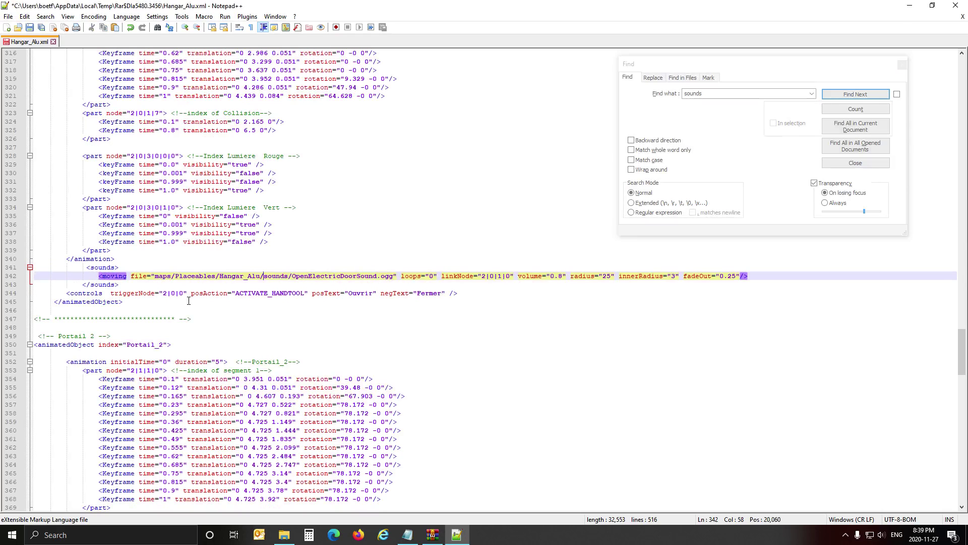
Step: Find the Portail_2 sounds entry and prefix its OpenElectricDoorSound.ogg path with maps/Placeables/Hangar_Alu/
click(845, 95)
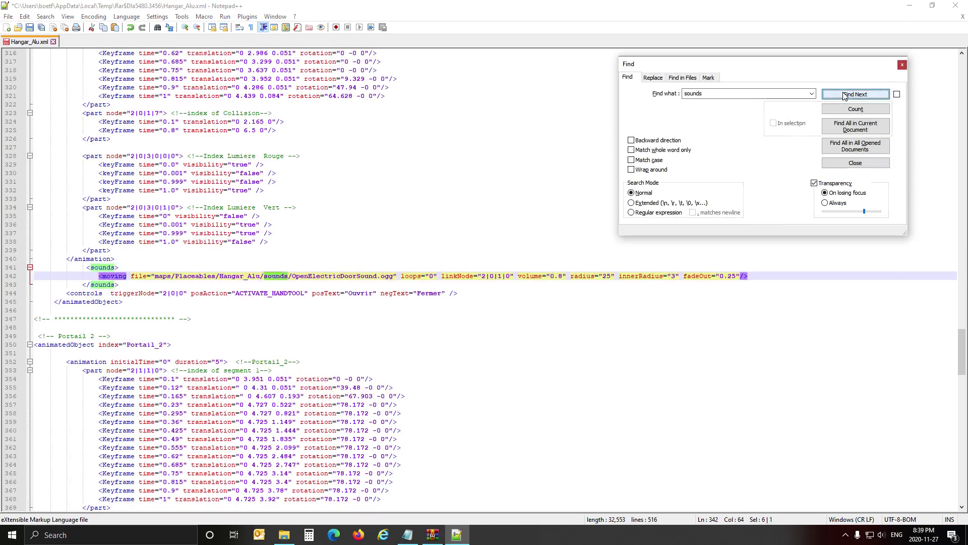
click(845, 95)
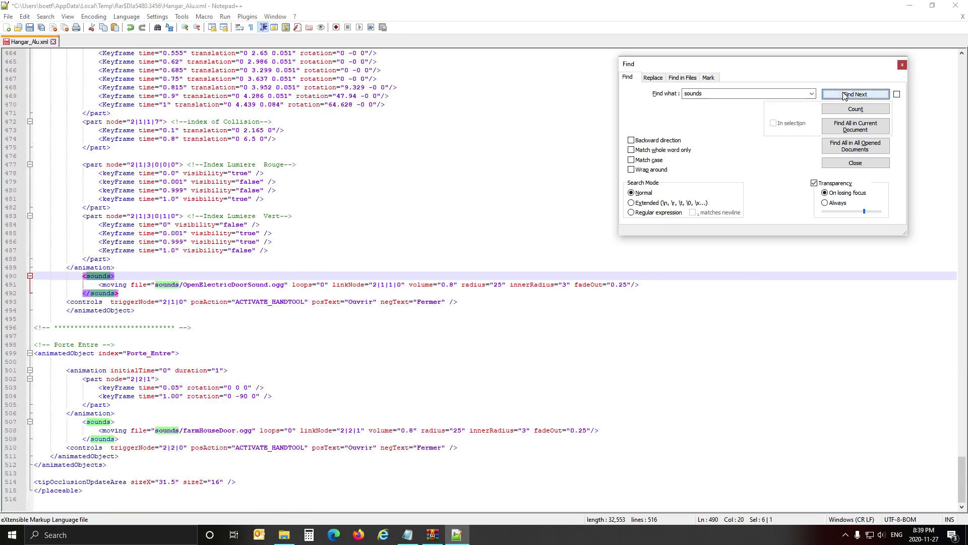
click(156, 285)
key(ctrl+v)
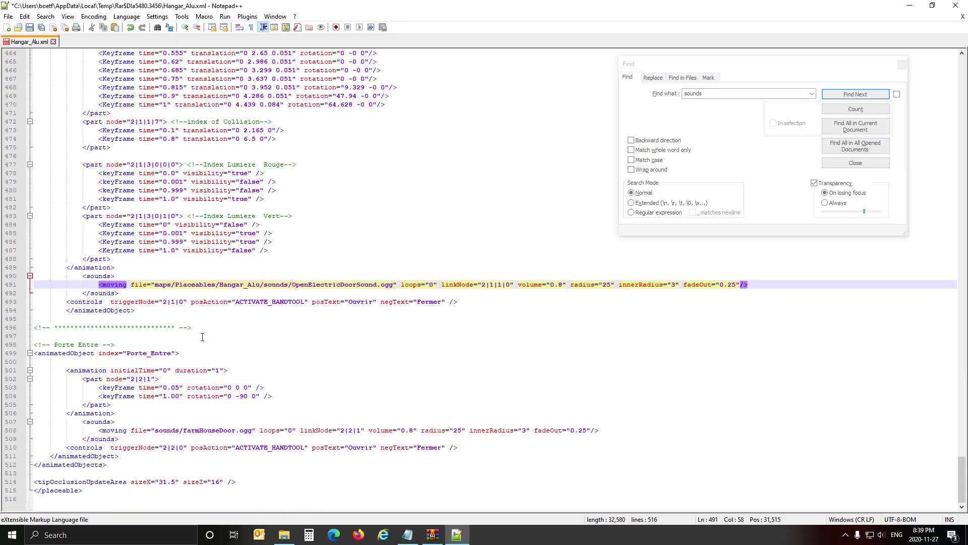
Step: Find the Porte_Entre sounds entry and prefix its farmHouseDoor.ogg path with maps/Placeables/Hangar_Alu/
click(863, 96)
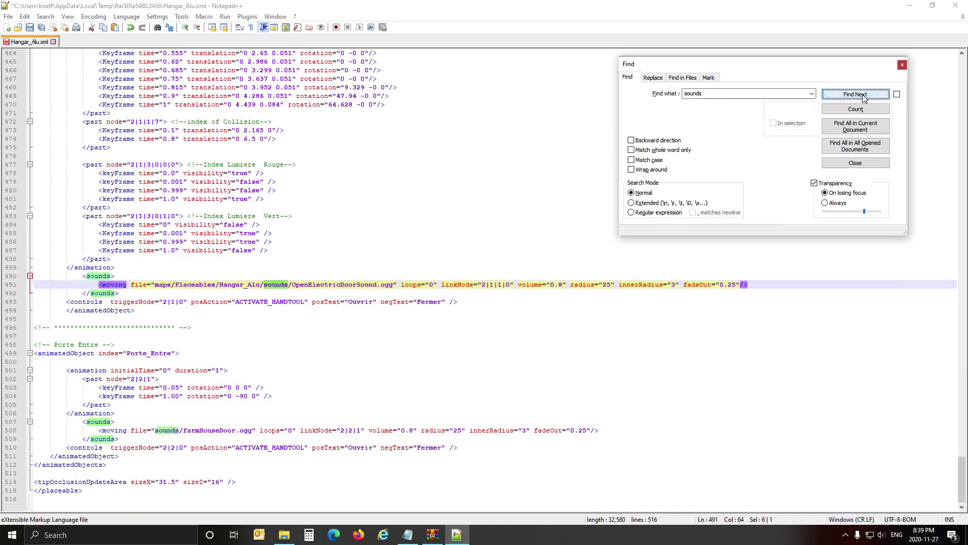
click(864, 96)
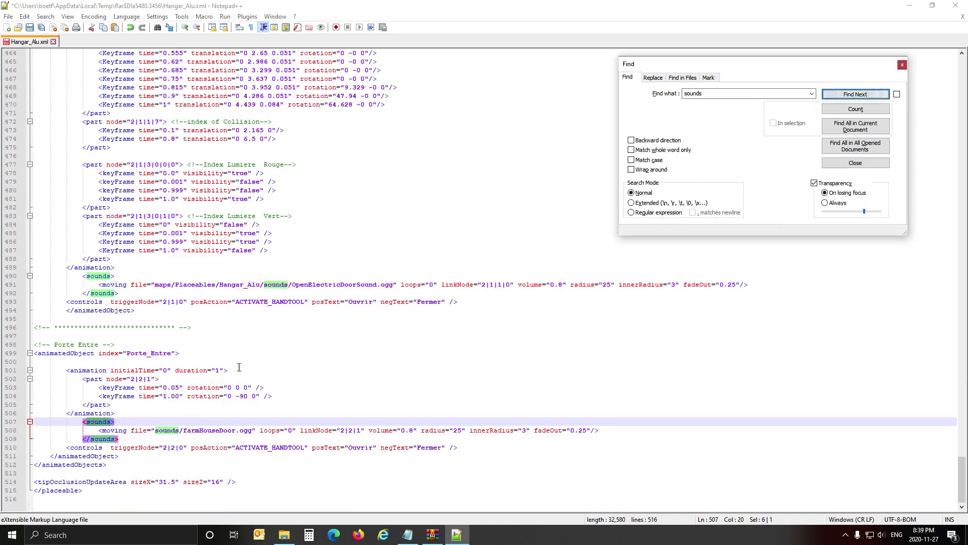
click(157, 433)
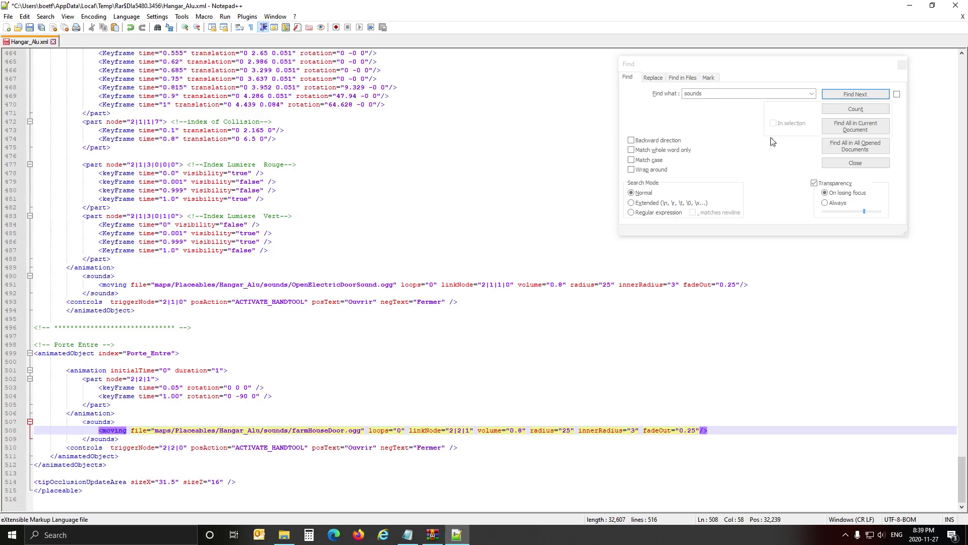
Step: Search the rest of Hangar_Alu.xml for any remaining "sounds" entries and close the search dialog
click(873, 96)
click(872, 96)
click(873, 96)
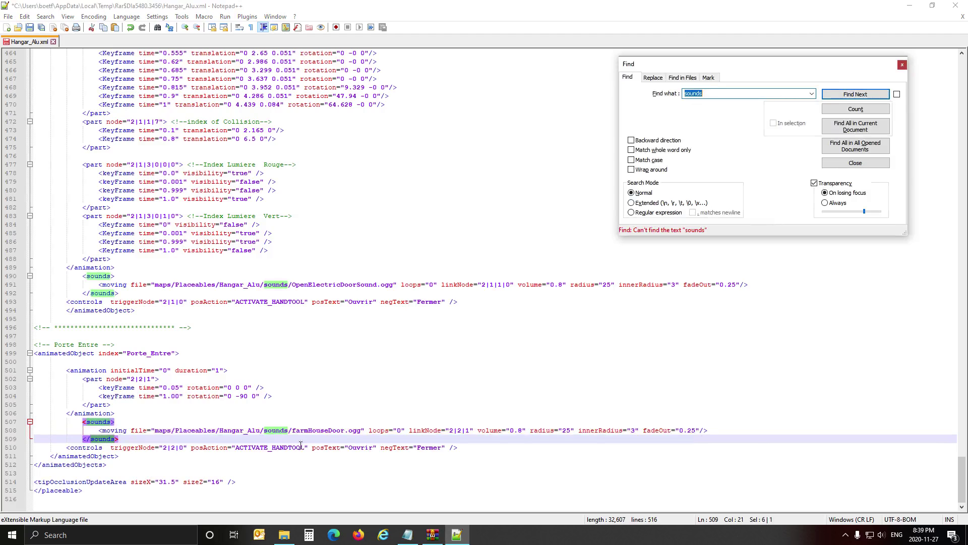
click(902, 65)
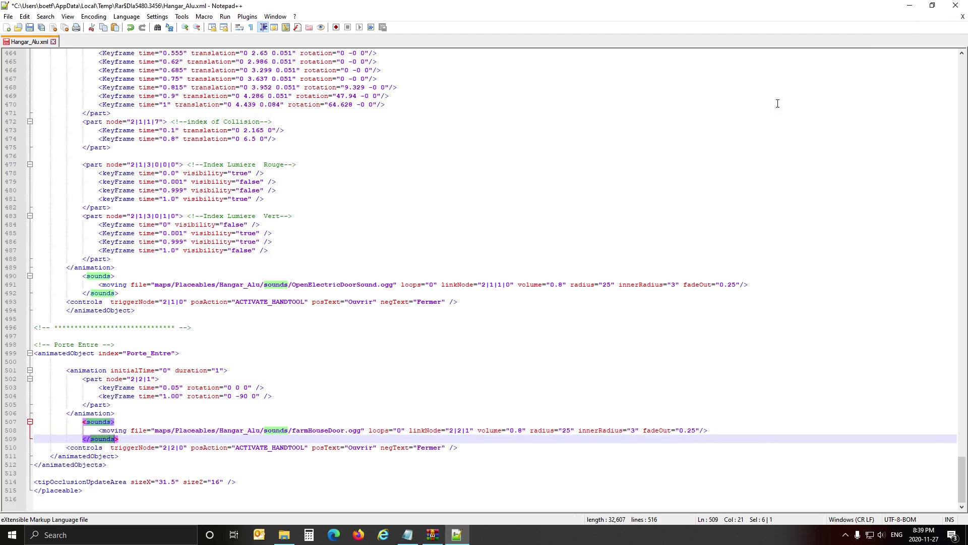
Step: Save and close Hangar_Alu.xml, and update the modified file in the Tiny.zip archive
click(29, 27)
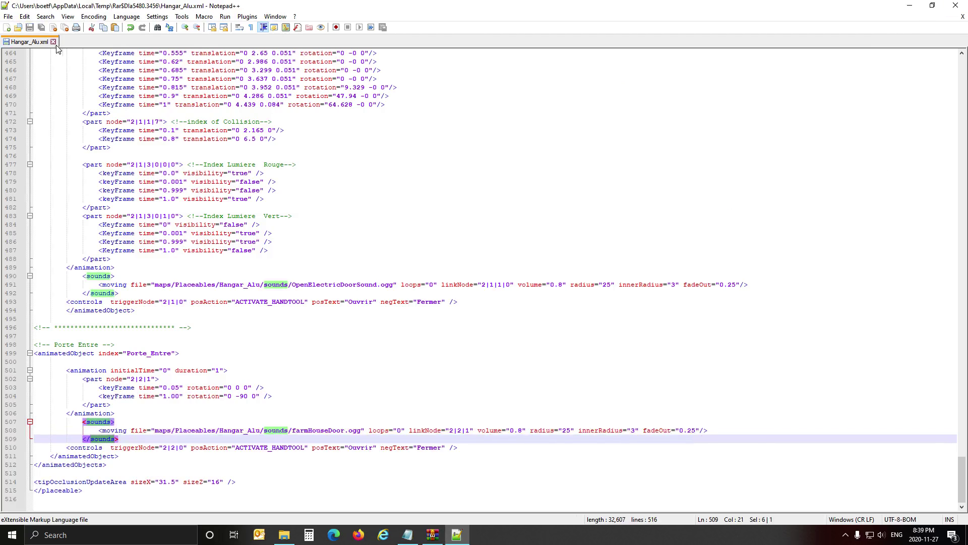
click(53, 42)
click(955, 5)
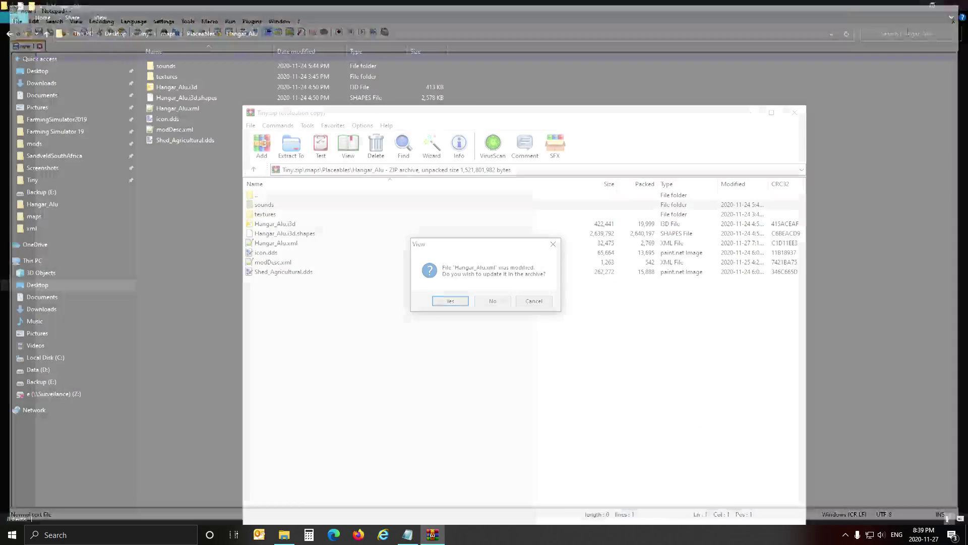
click(449, 302)
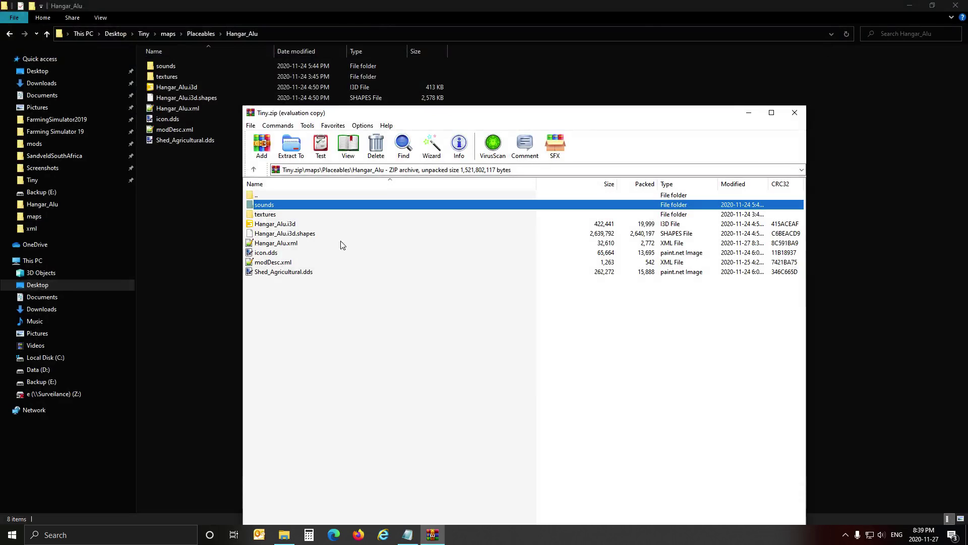
Step: Copy the updated Hangar_Alu.xml from the archive over the version in the desktop Tiny/maps/Placeables/Hangar_Alu folder
click(281, 244)
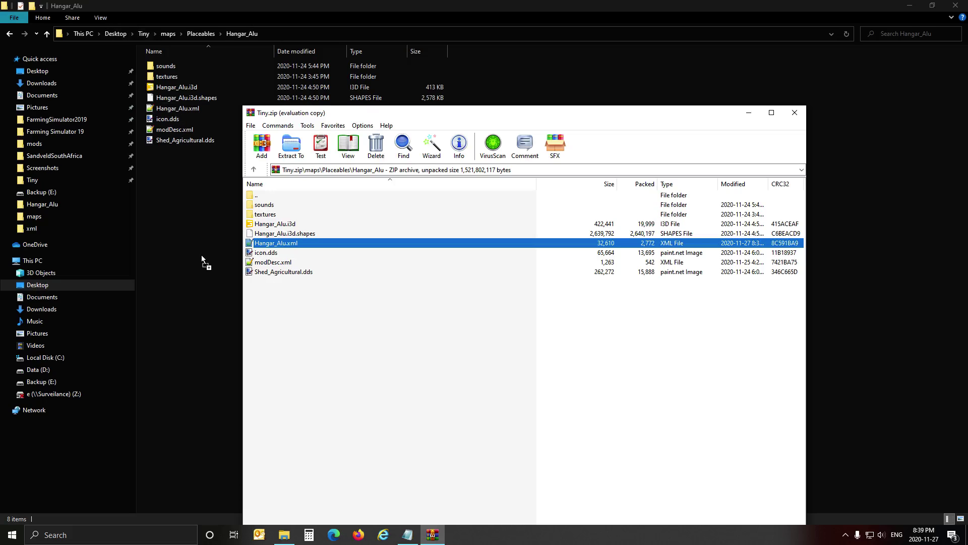
drag(201, 255, 201, 255)
click(411, 197)
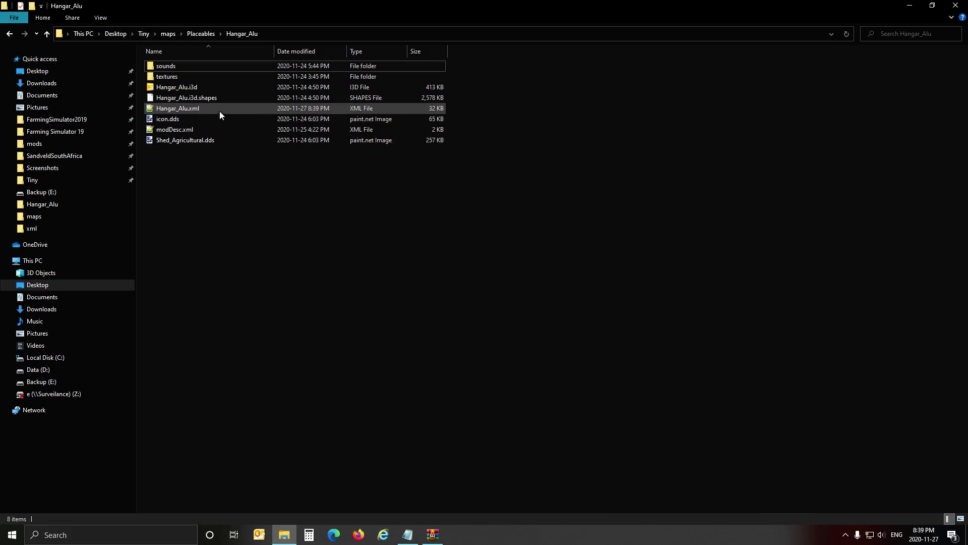
Step: Open the desktop copy of Hangar_Alu.xml, check the door sound paths near its end, and close it
double_click(202, 108)
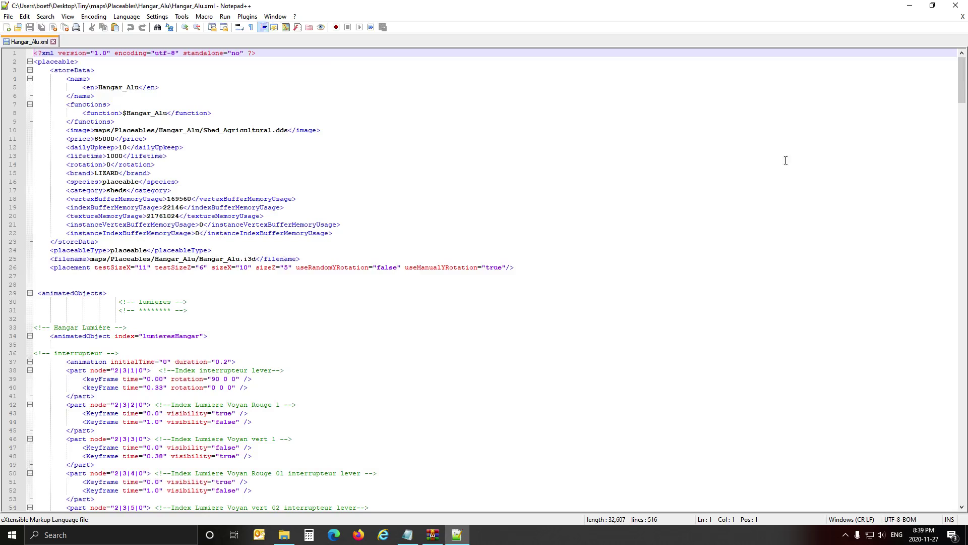
drag(964, 80, 951, 501)
click(167, 285)
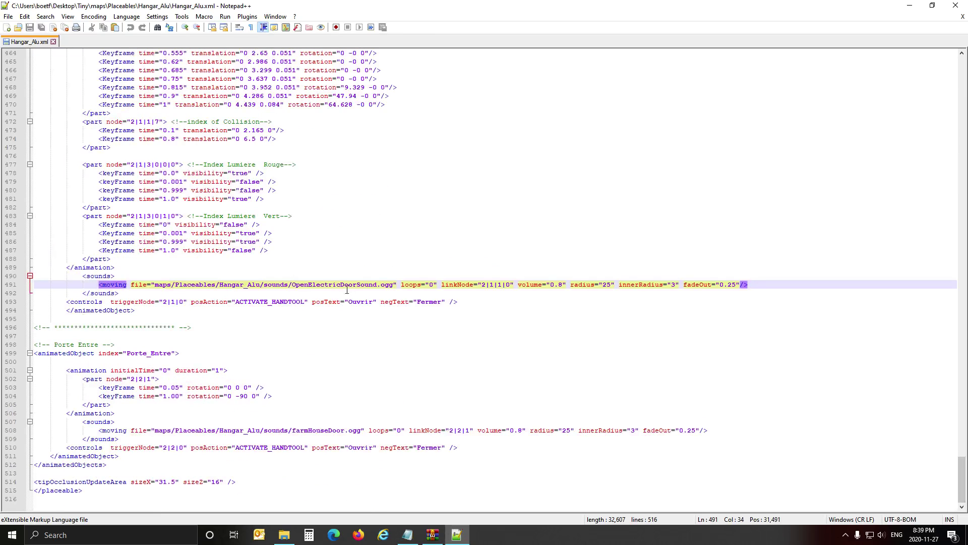
click(963, 16)
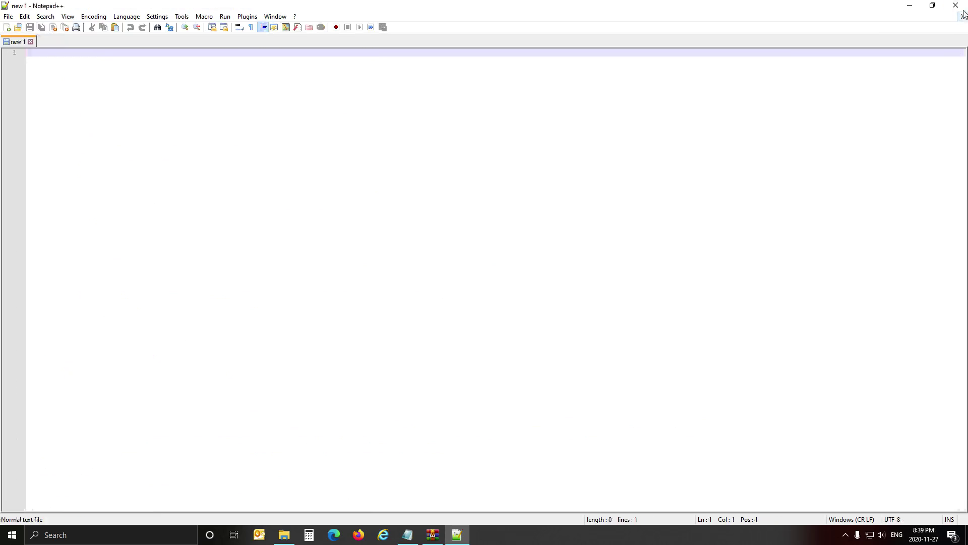
click(956, 5)
Step: Close the Hangar_Alu folder window, log.txt and the Tiny.zip archive window
click(955, 5)
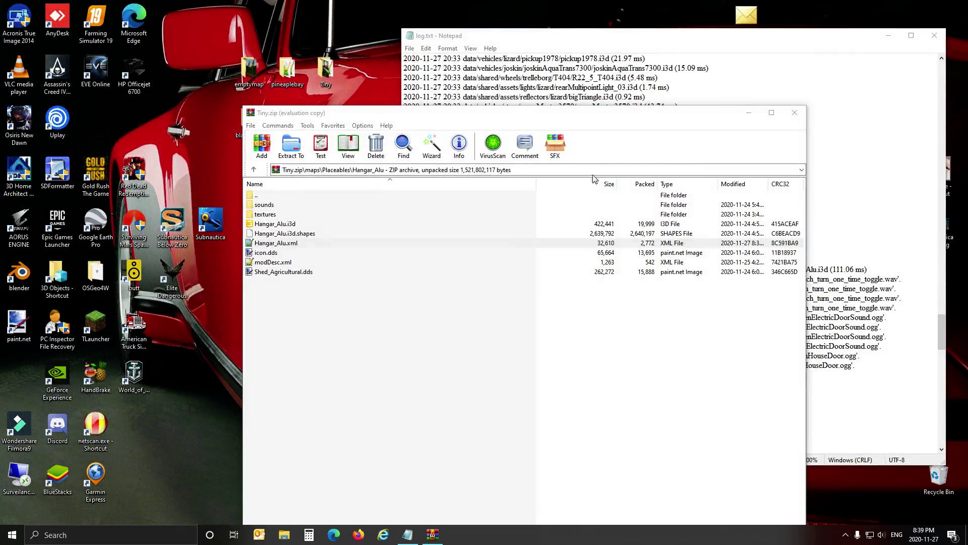
click(798, 115)
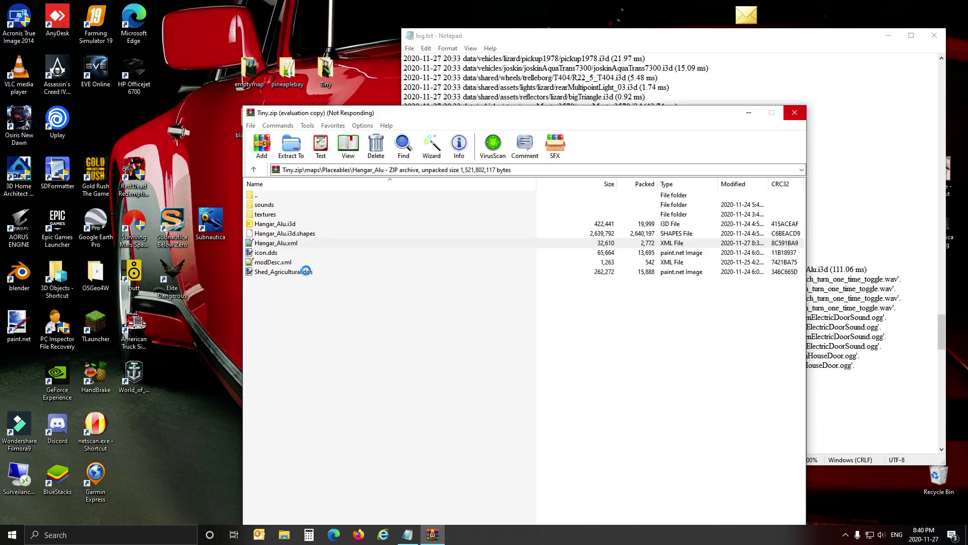
click(408, 538)
click(934, 36)
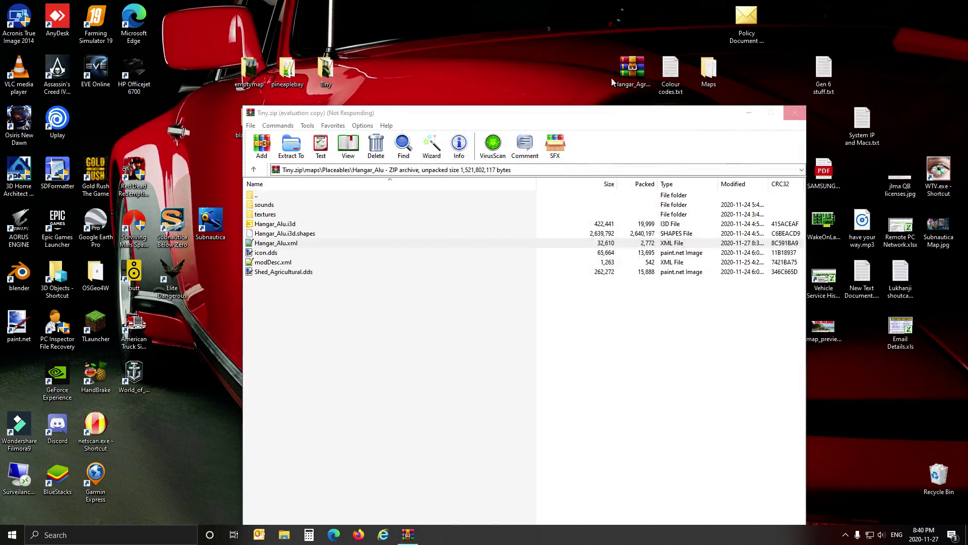
click(412, 536)
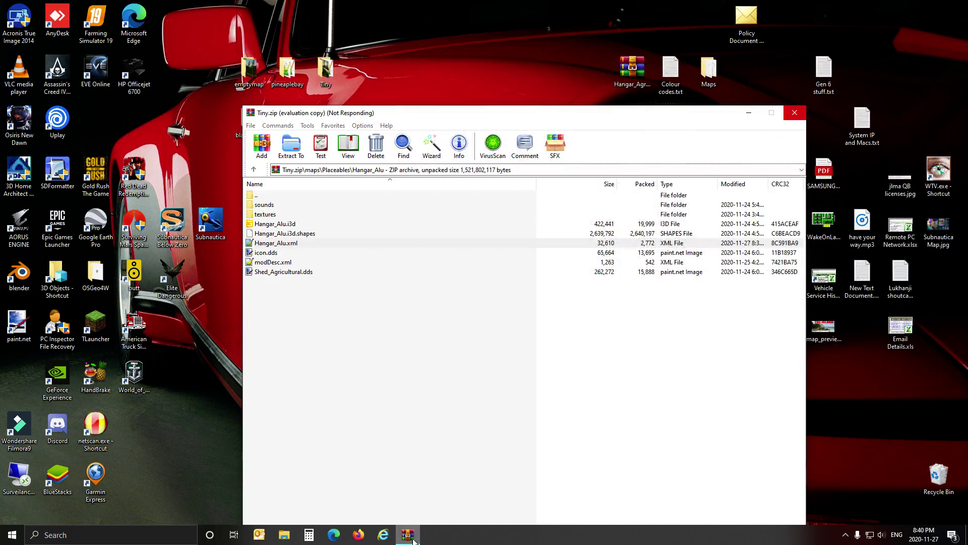
click(437, 457)
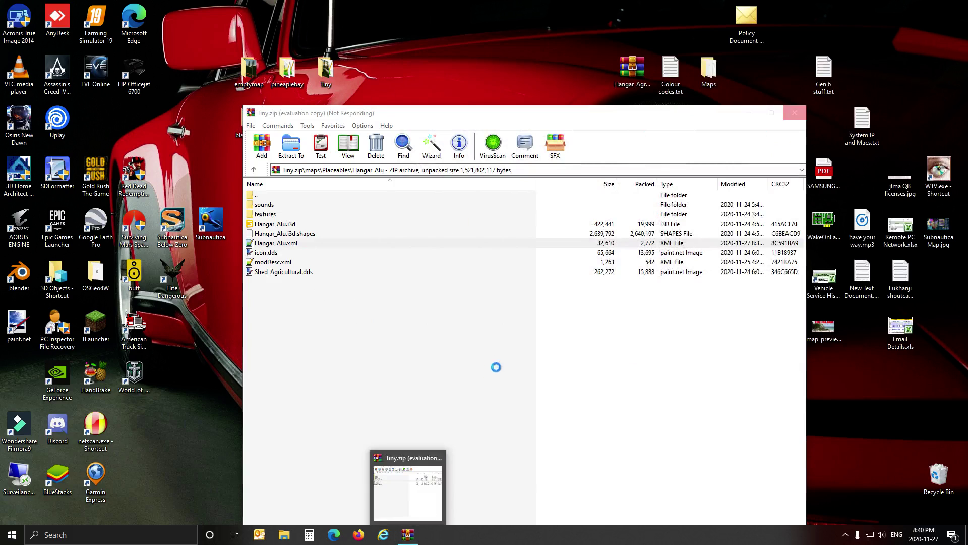
click(479, 355)
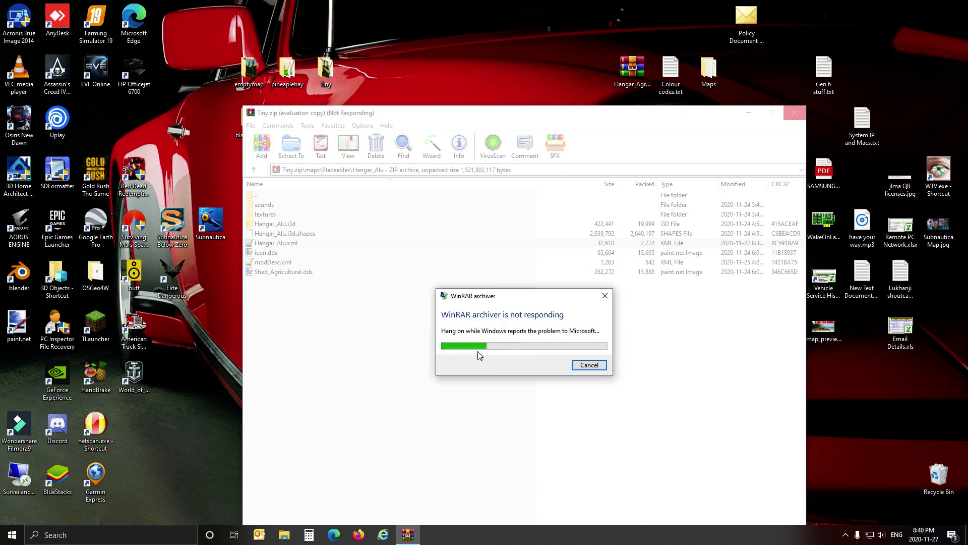
click(795, 113)
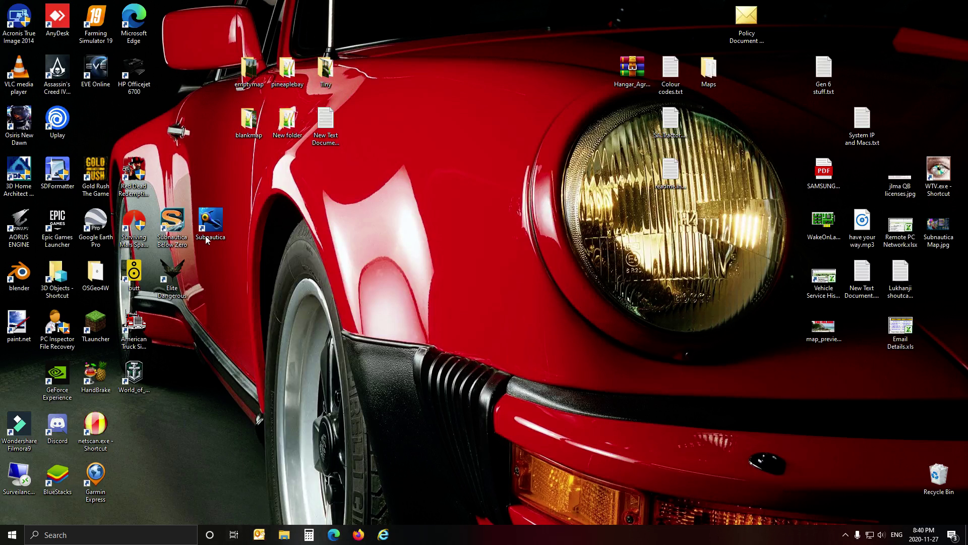
Step: Open the Tiny.zip archive from the FarmingSimulator2019 mods folder
click(290, 540)
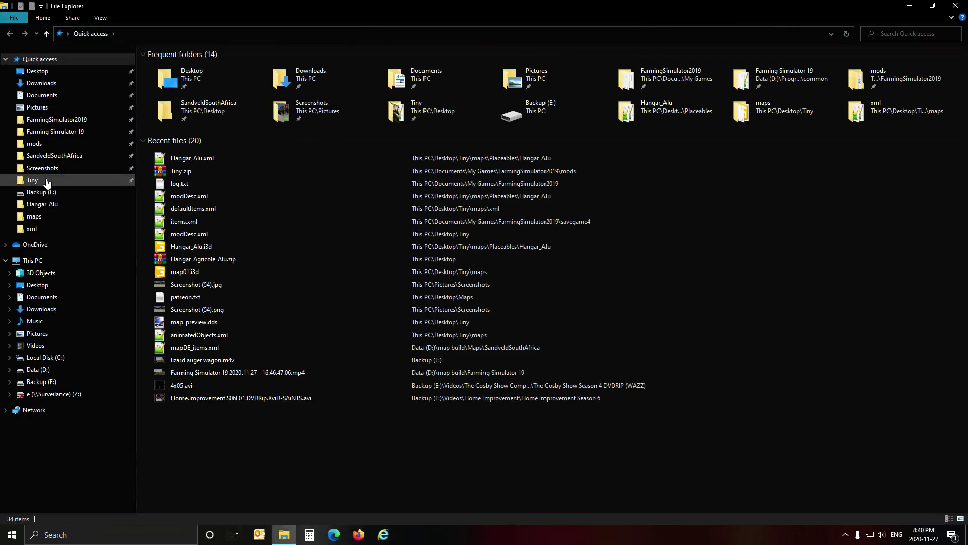
click(47, 180)
click(35, 144)
click(178, 69)
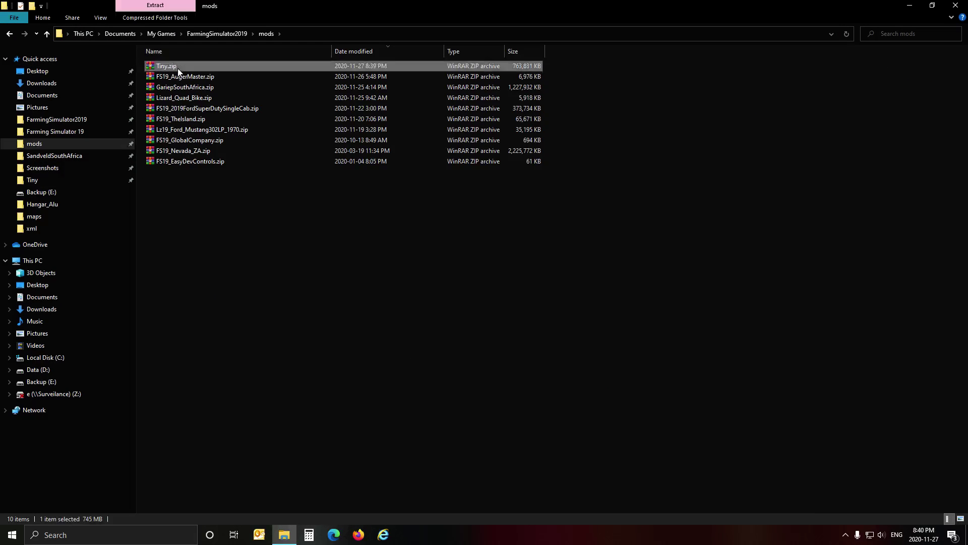
double_click(177, 69)
click(670, 106)
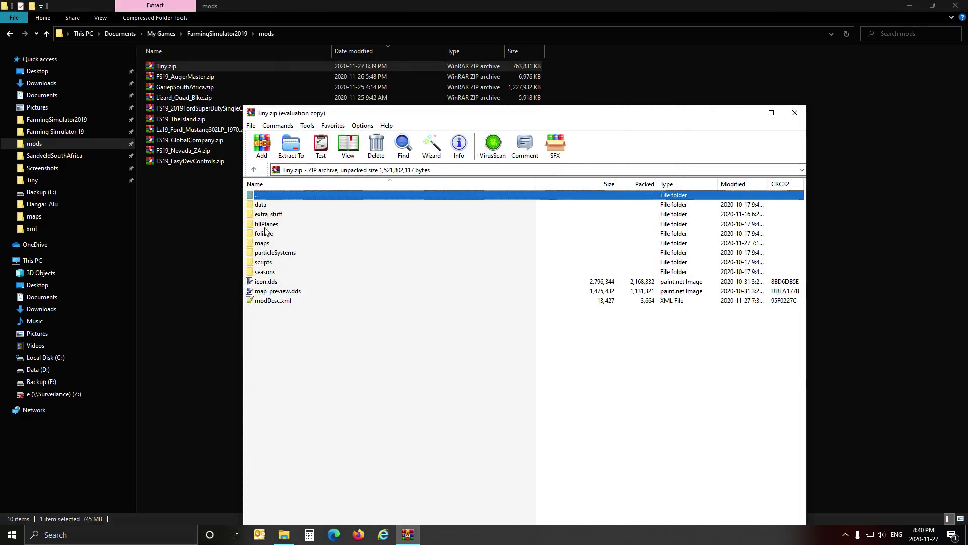
Step: Browse to maps/Placeables/Hangar_Alu inside the archive and open Hangar_Alu.xml
double_click(267, 245)
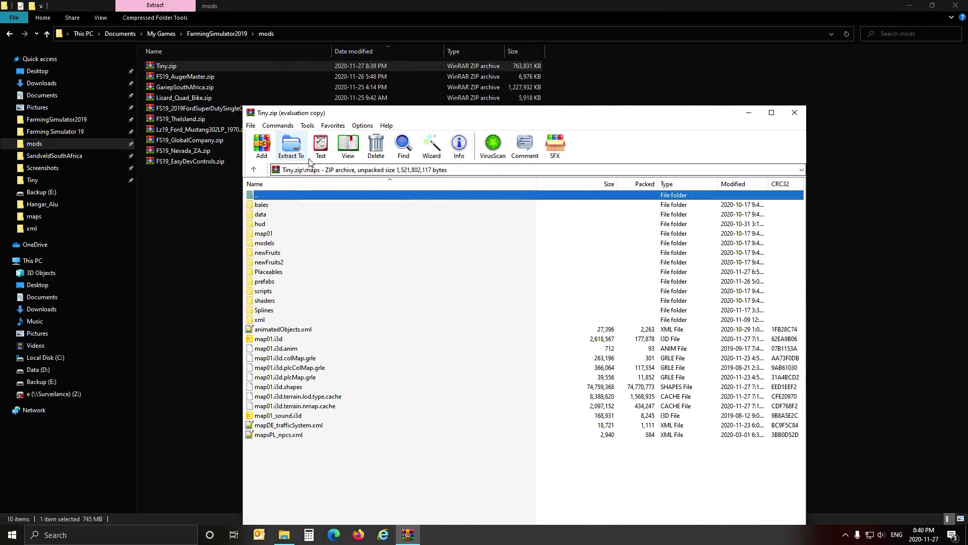
click(253, 169)
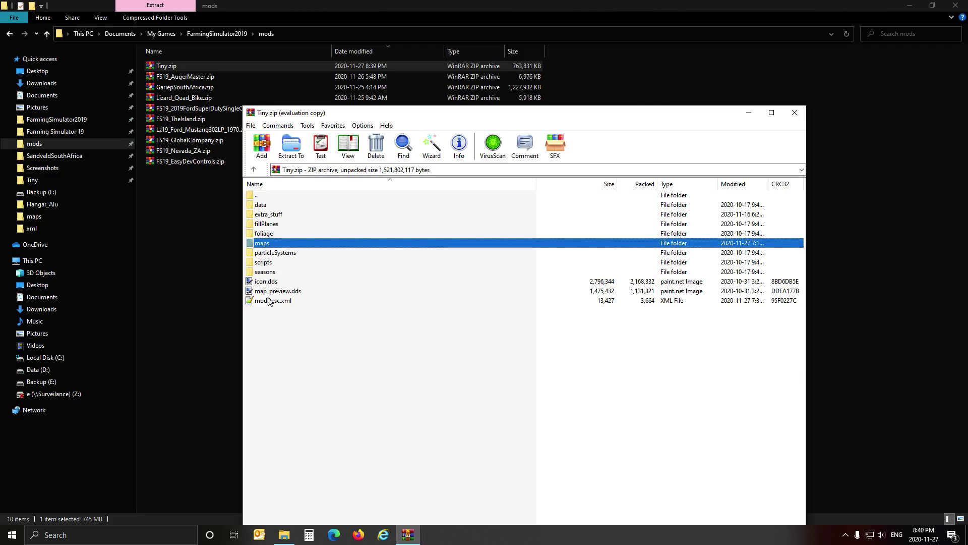
double_click(267, 244)
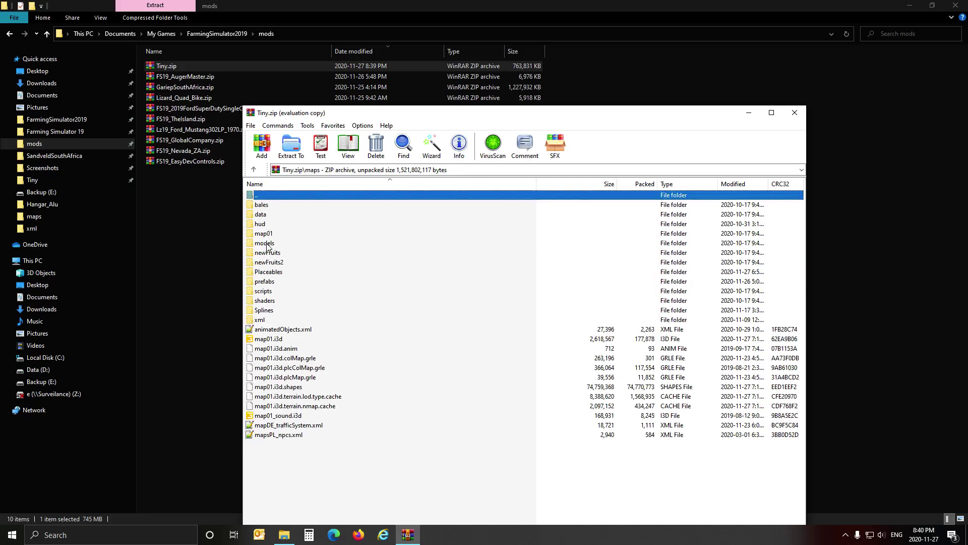
click(274, 275)
double_click(274, 275)
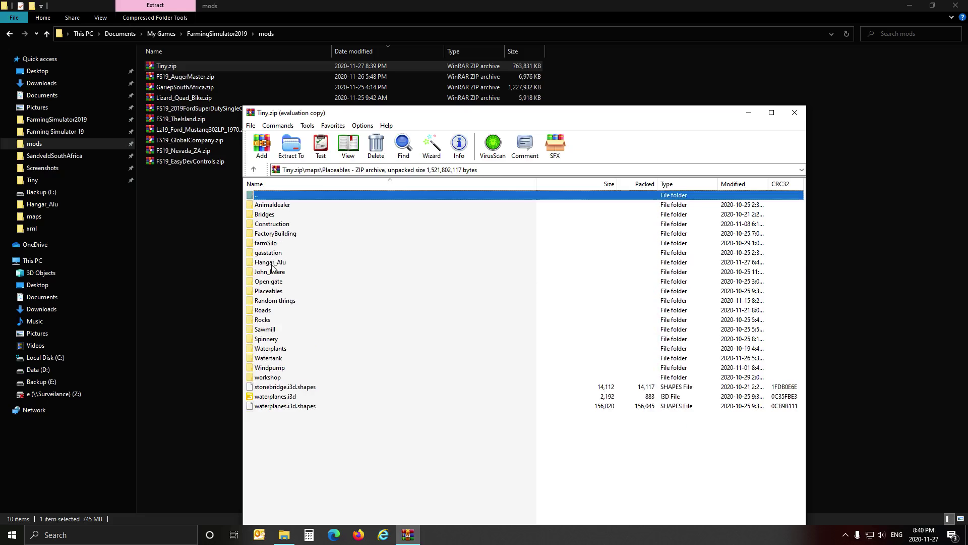
double_click(270, 263)
double_click(267, 244)
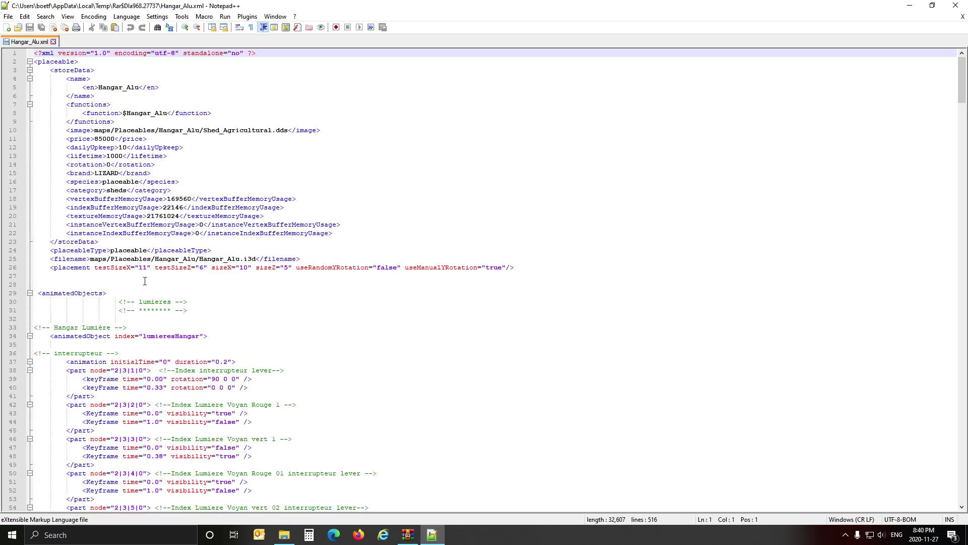
Step: Check the switch sound path in the archived Hangar_Alu.xml, and close the editor, archive and folder windows
scroll(144, 281, down, 20)
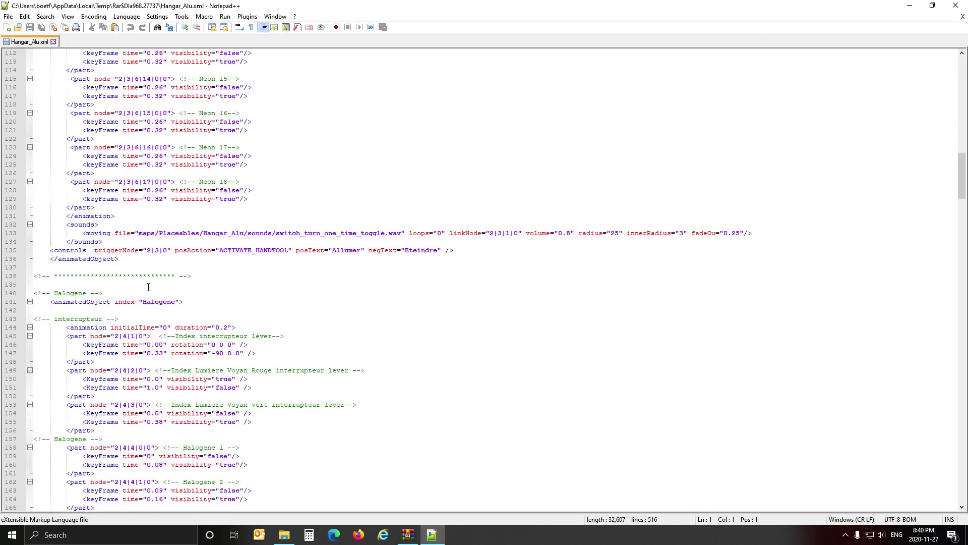
click(963, 16)
click(956, 5)
click(795, 113)
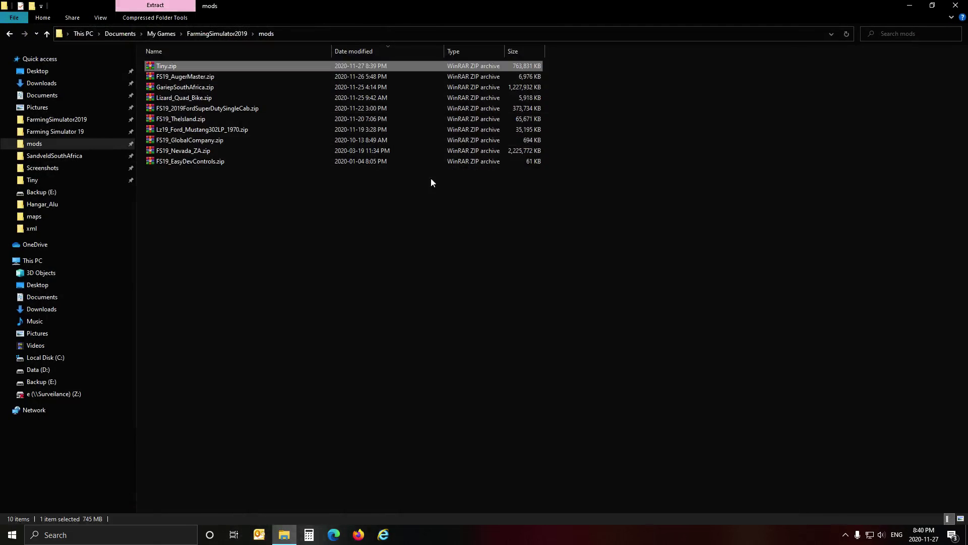
click(962, 5)
Step: Launch Farming Simulator 19 and skip the intro video
click(12, 535)
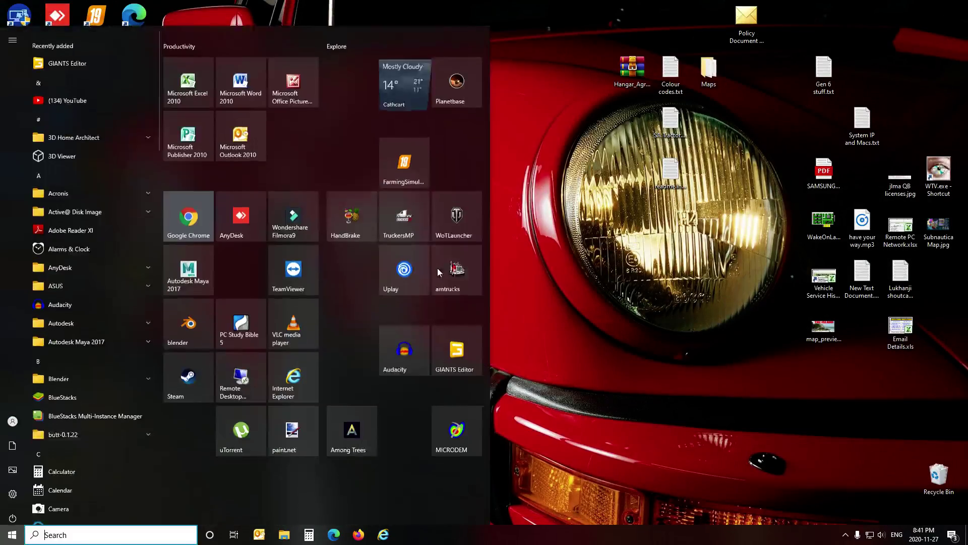
click(424, 151)
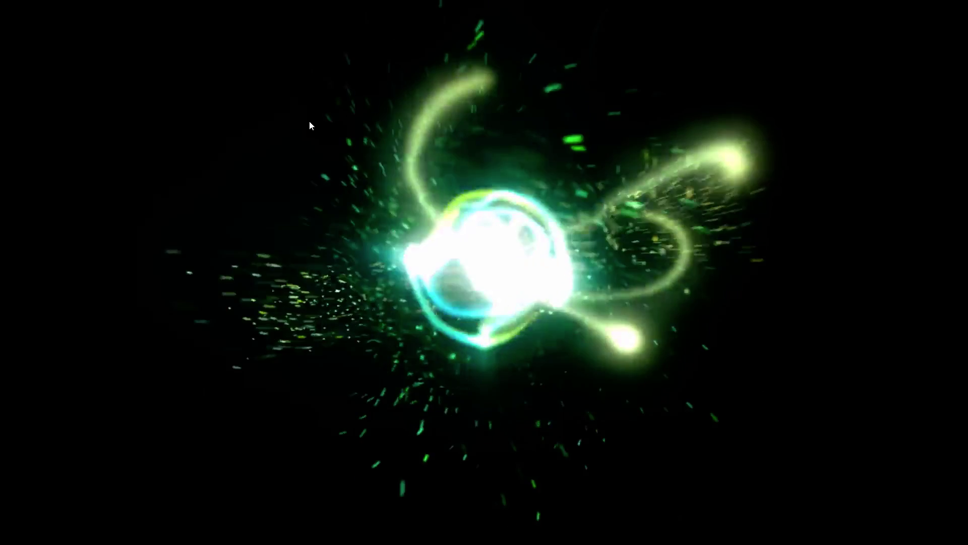
click(310, 121)
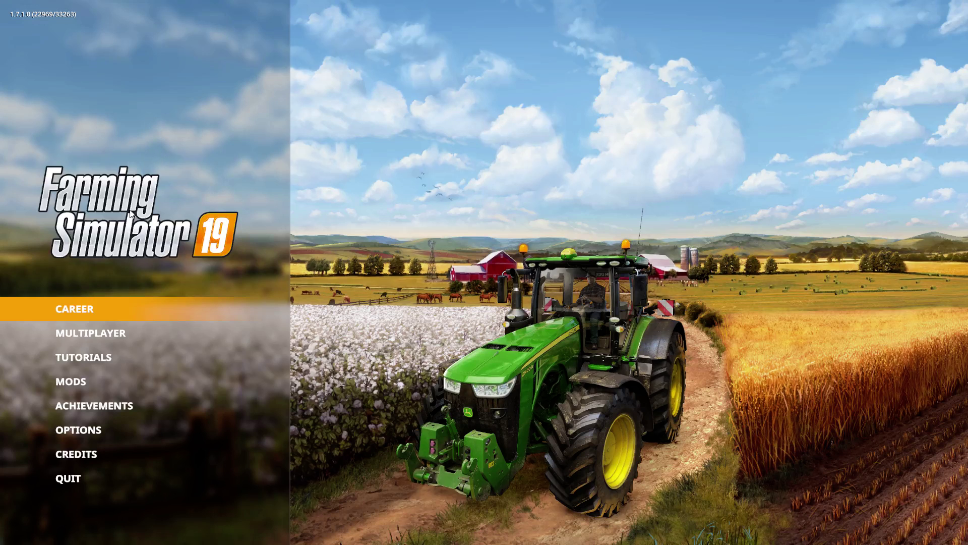
Step: Begin a new career in Savegame 5 using the New farmer mode
click(124, 307)
scroll(675, 227, down, 3)
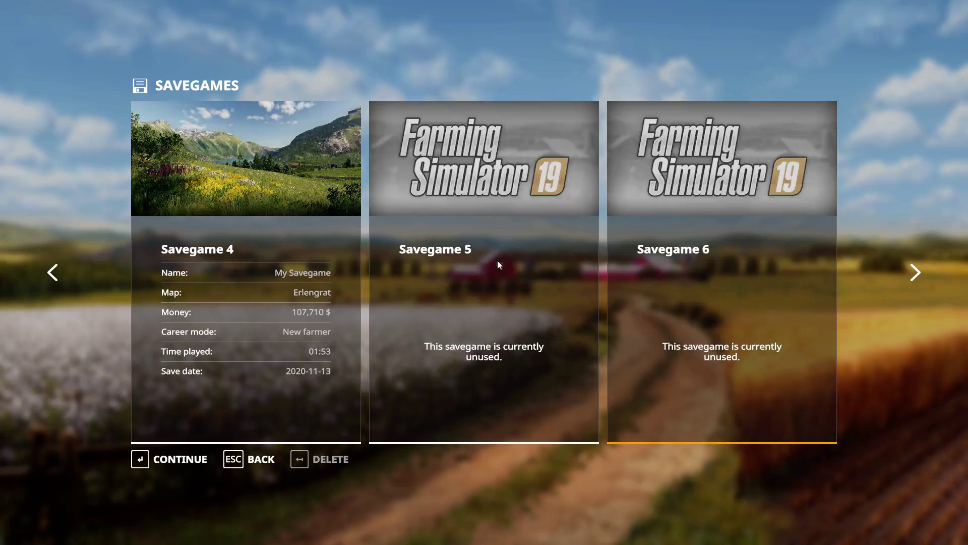
double_click(465, 262)
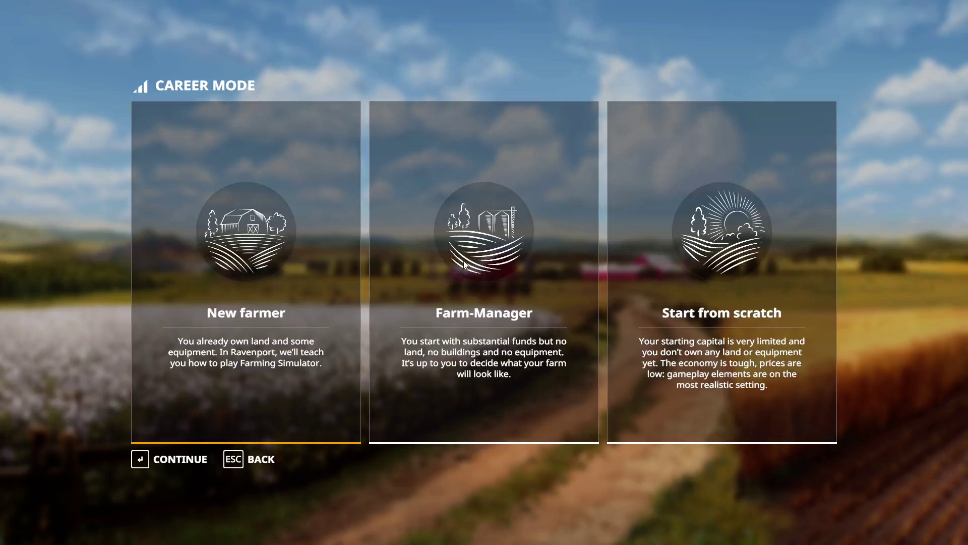
click(162, 347)
Step: Select the TINY.V.002 map and continue through the setup to load the game
scroll(212, 351, down, 6)
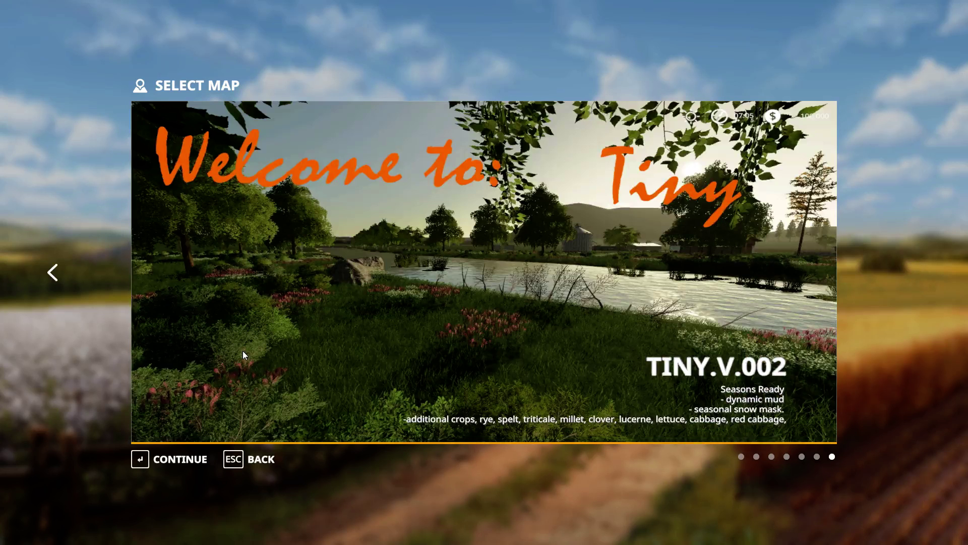
click(164, 460)
click(164, 460)
click(163, 460)
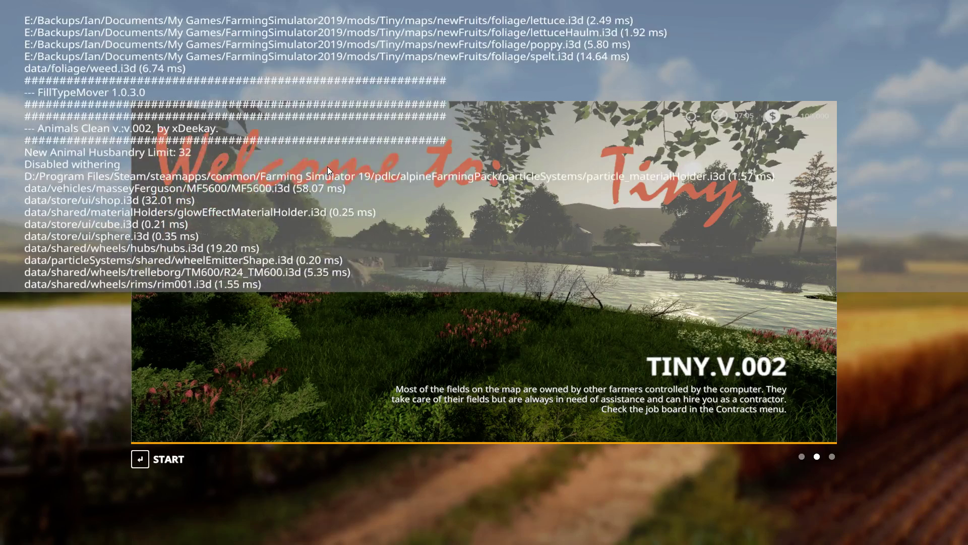
Step: Examine the loading log in the developer console for Hangar_Alu errors, going back through the earlier entries
key(Page_Up)
key(Page_Up)
key(Page_Up)
key(Page_Up)
key(Page_Up)
key(Page_Up)
key(Page_Up)
key(Page_Up)
key(Page_Up)
key(Page_Up)
key(Page_Up)
key(Page_Up)
key(Page_Up)
key(Page_Up)
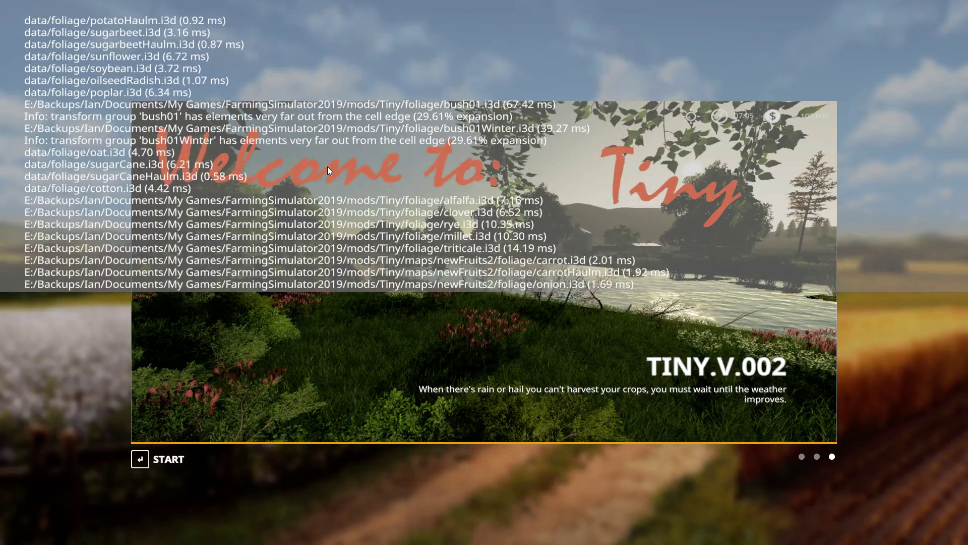
key(Page_Up)
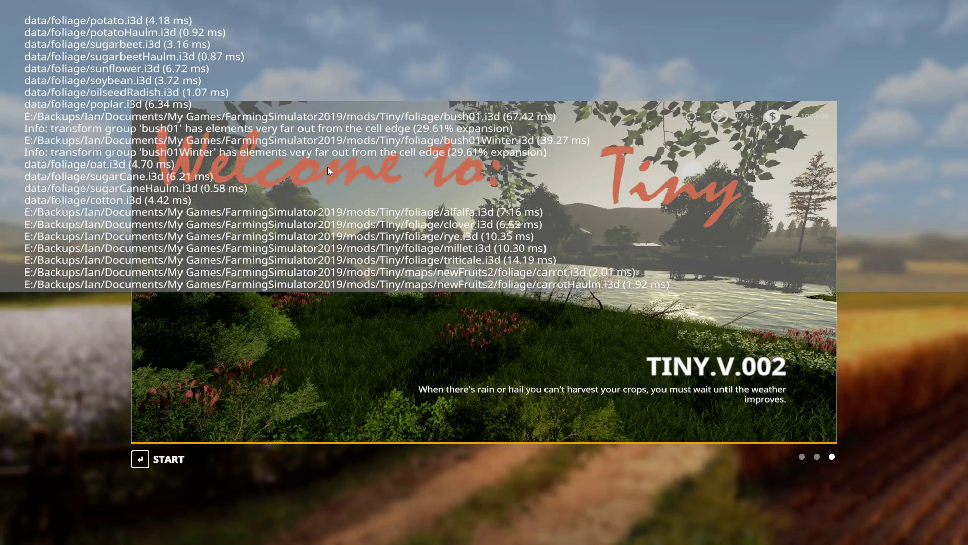
key(Page_Up)
key(Page_Up)
key(Page_Up)
key(Page_Up)
key(Page_Up)
key(Page_Up)
key(Page_Up)
key(Page_Up)
key(Page_Up)
key(Page_Up)
key(Page_Up)
key(Page_Up)
key(Page_Up)
key(Page_Up)
key(Page_Up)
key(Page_Up)
key(Page_Up)
key(Page_Up)
key(Page_Up)
key(Page_Up)
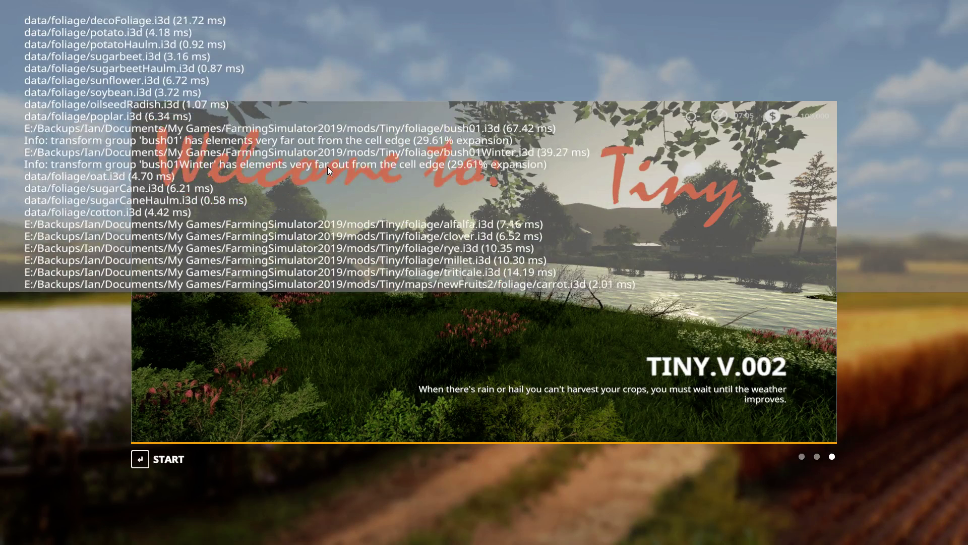
key(Page_Up)
key(Page_Up)
key(Page_Up)
key(Page_Up)
key(Page_Up)
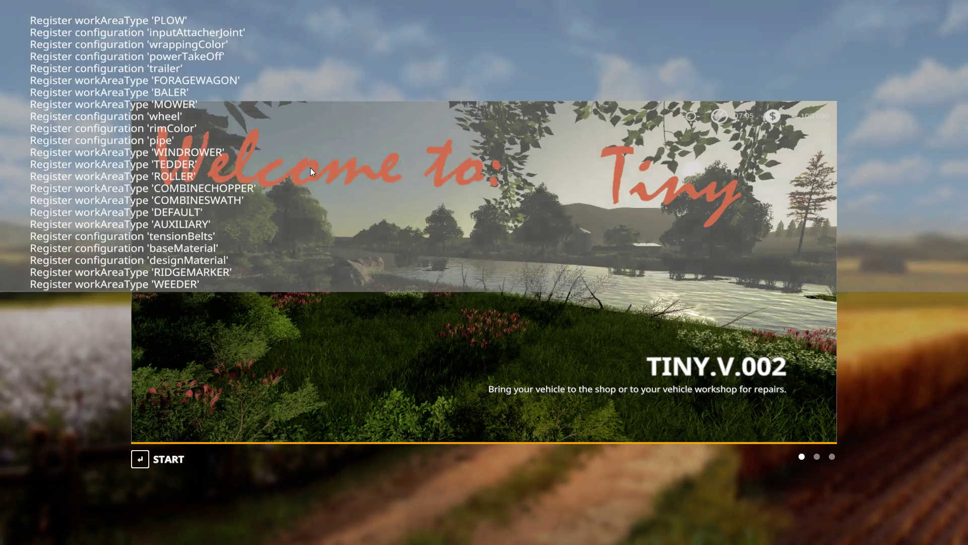
Step: Start the loaded Tiny map, dismiss the welcome message, and walk along the river to the hangar
click(169, 459)
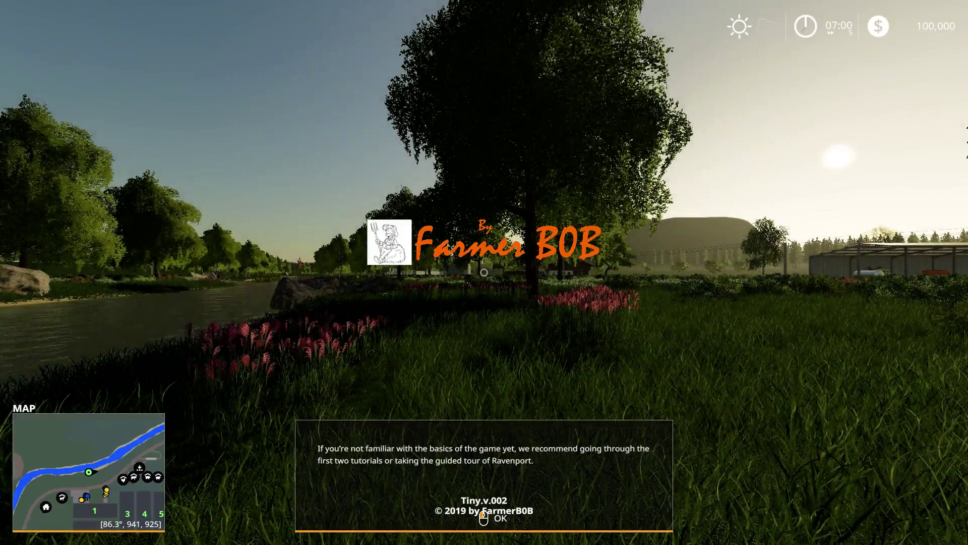
click(485, 272)
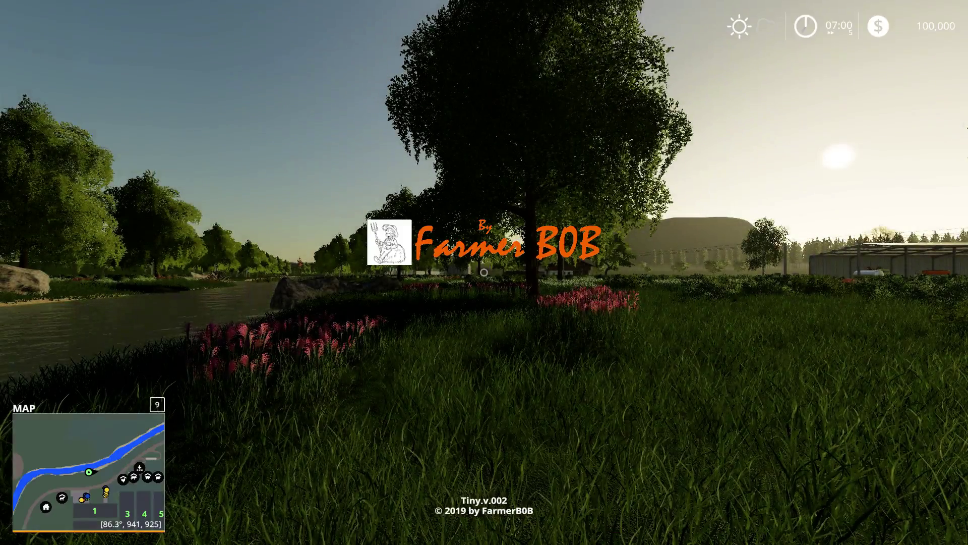
key(w)
key(w)
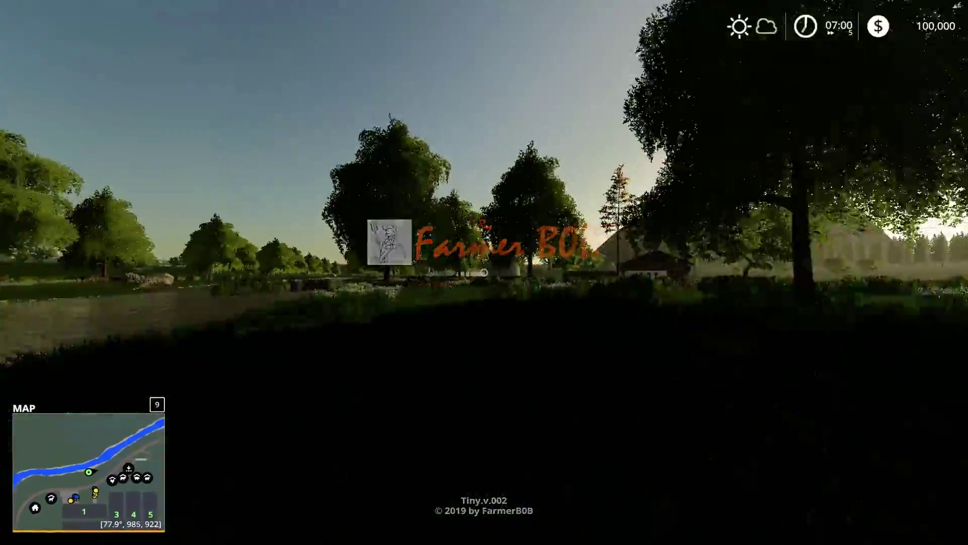
key(w)
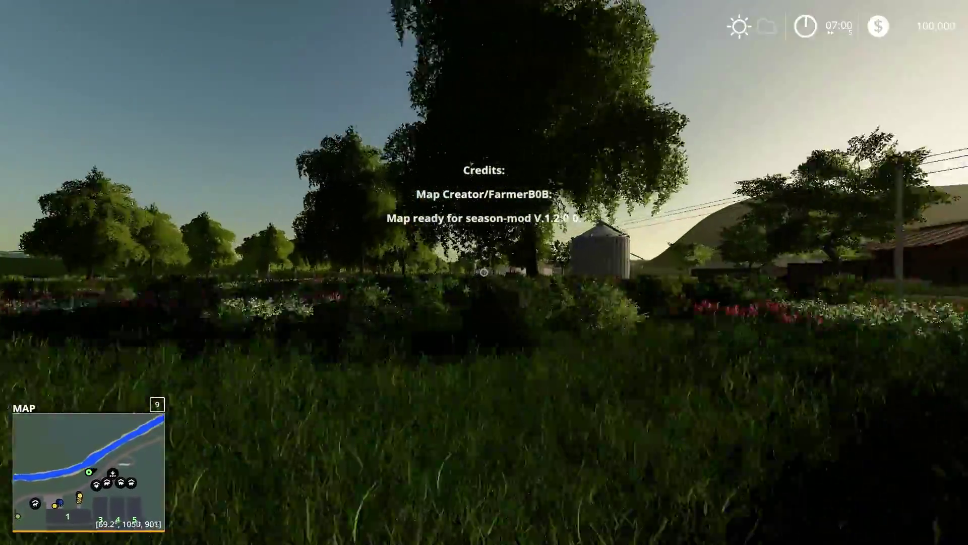
key(w)
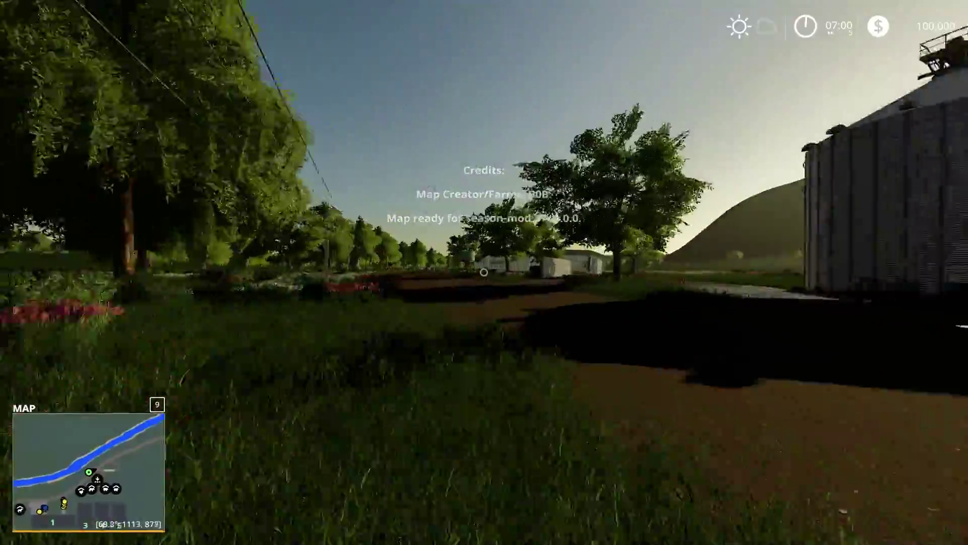
key(w)
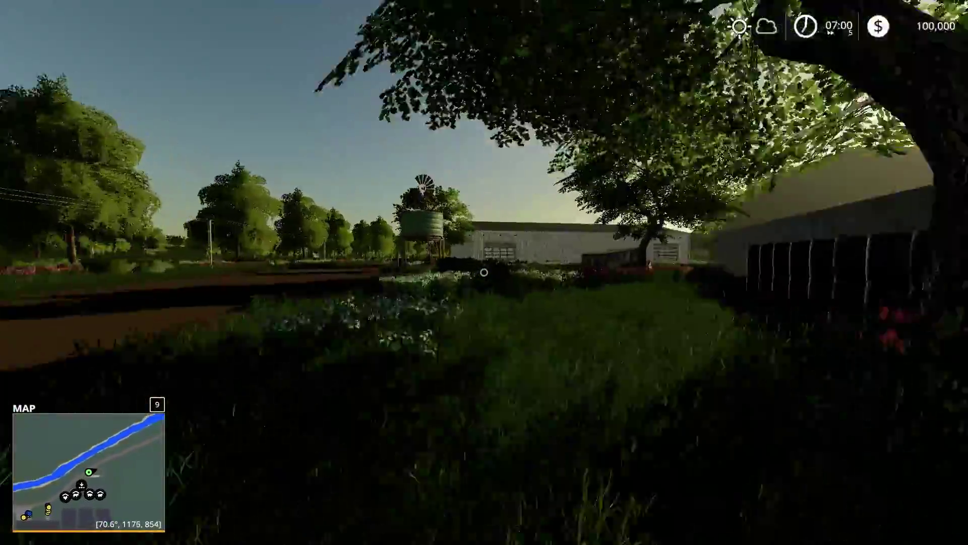
key(w)
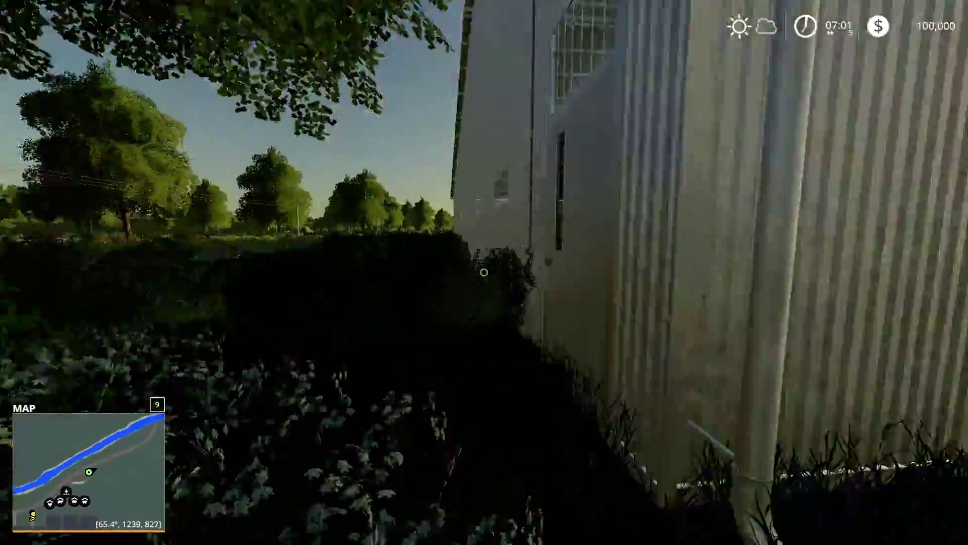
Step: Enter the hangar, test its large sectional door near the switch box, and walk out through the opening
key(w)
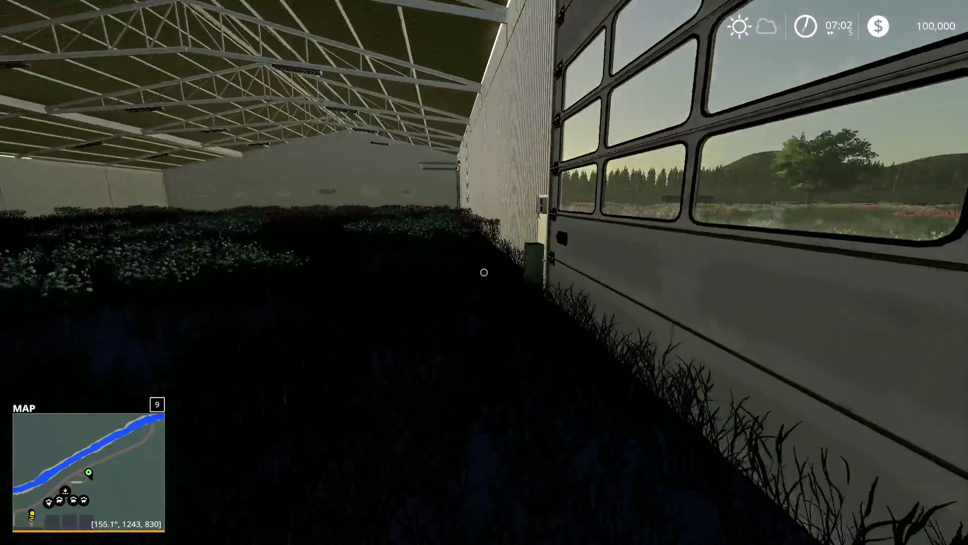
key(w)
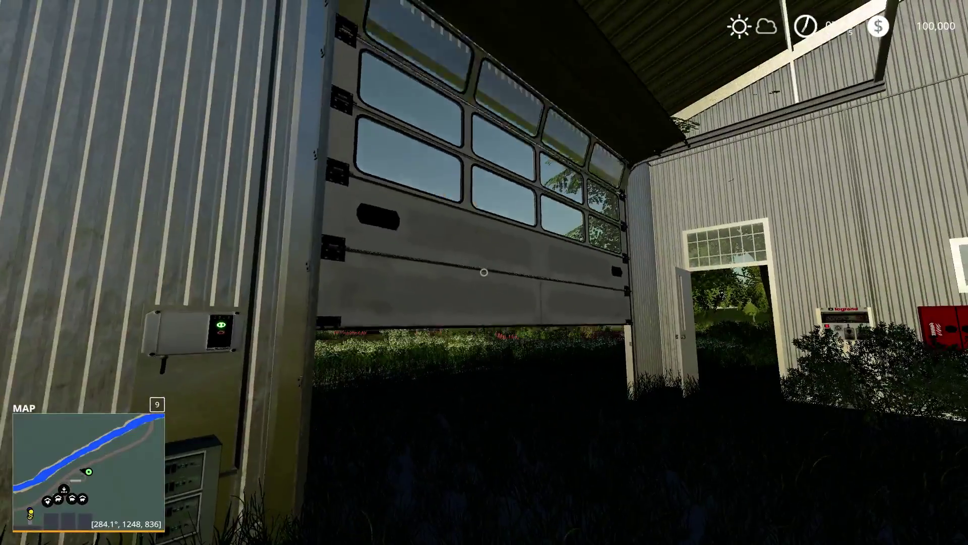
key(d)
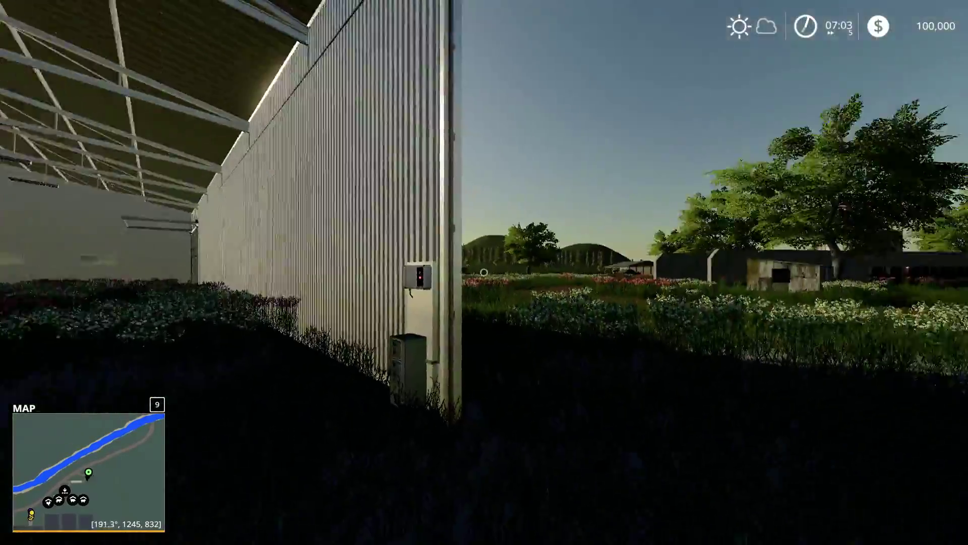
key(w)
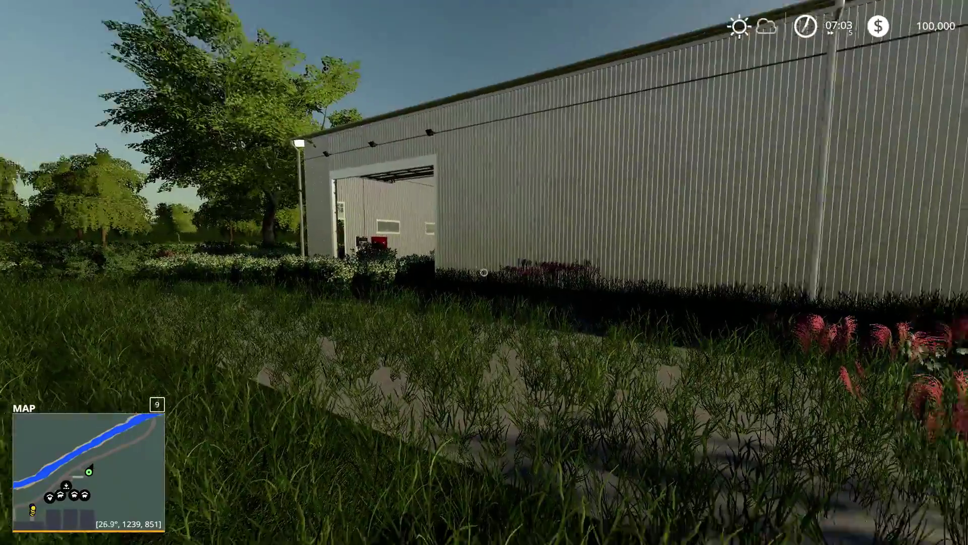
Step: Walk around outside the hangar and inspect its long side wall, both door openings and the surrounding ground
mouse_move(483, 273)
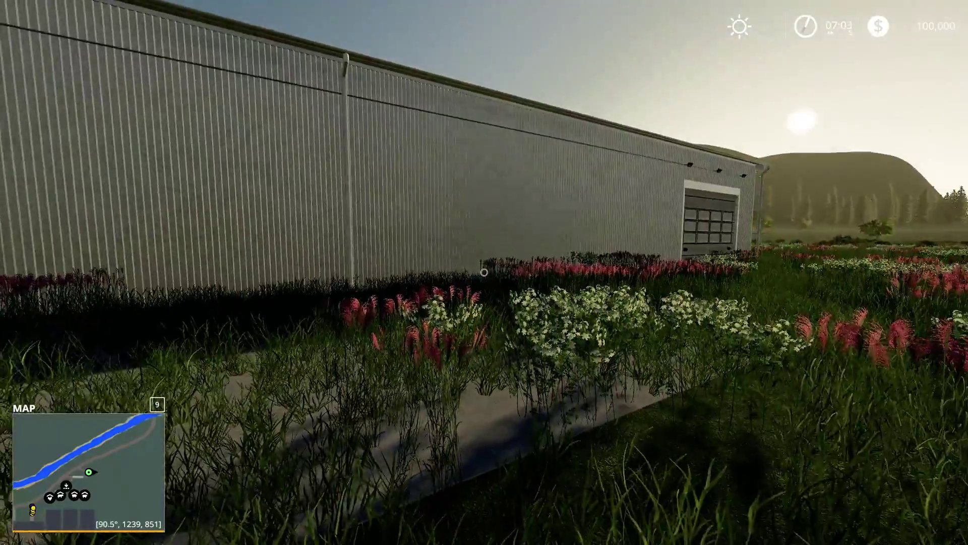
key(a)
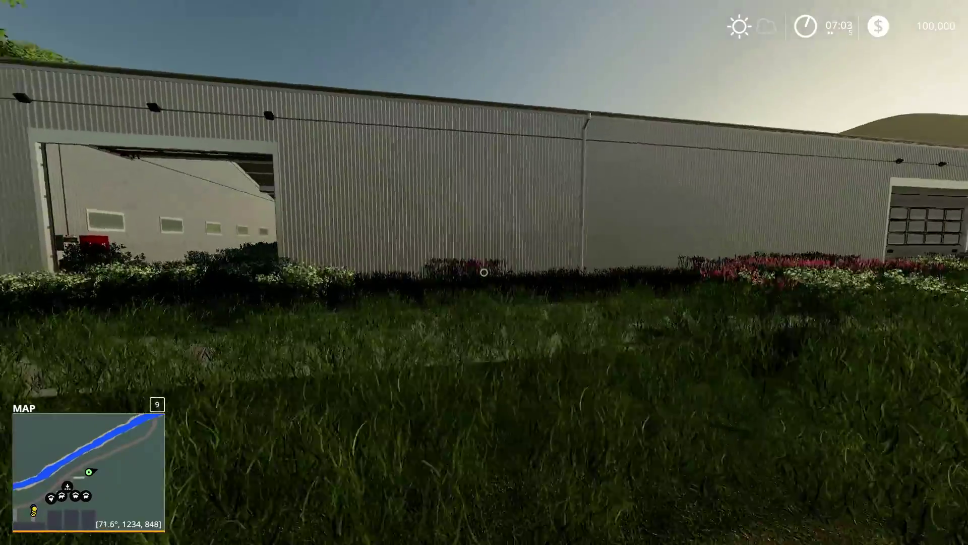
key(w)
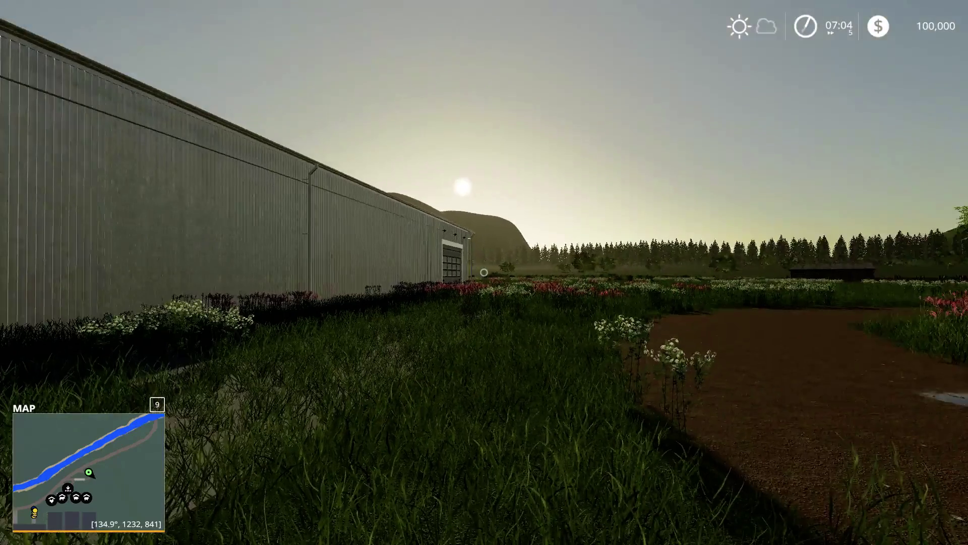
key(a)
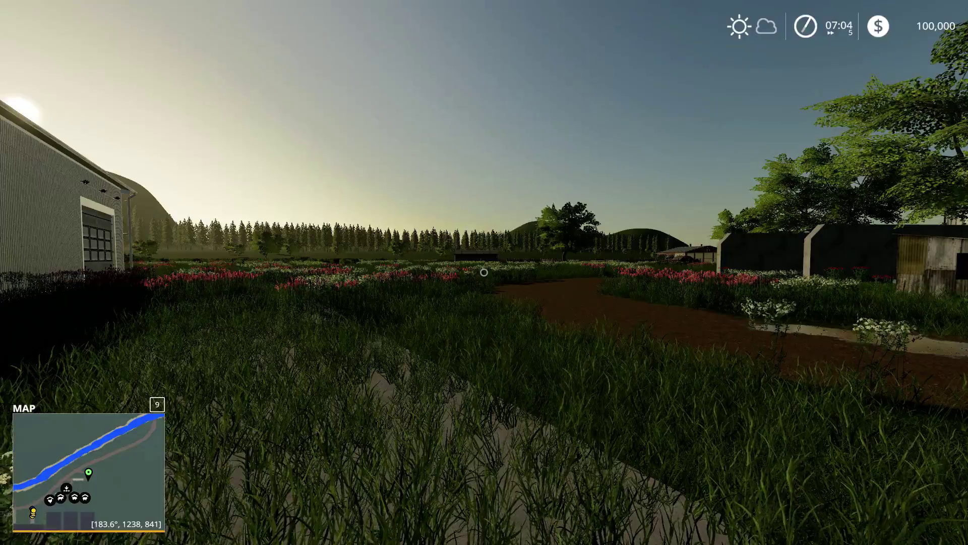
key(w)
key(w)
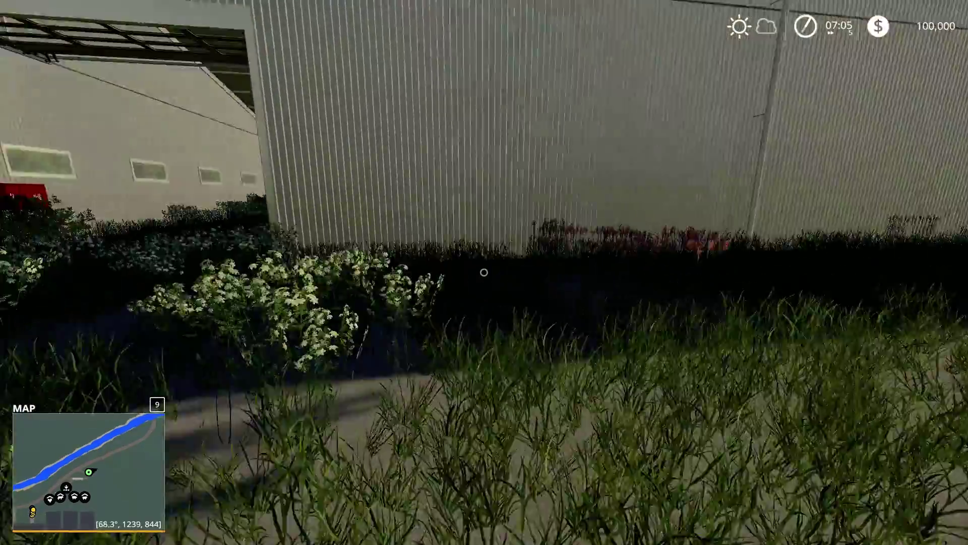
key(s)
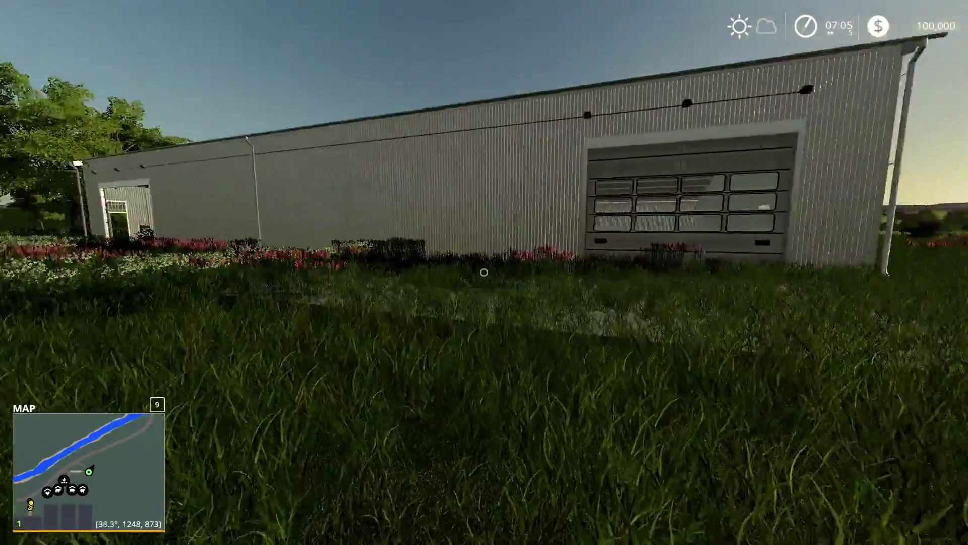
key(s)
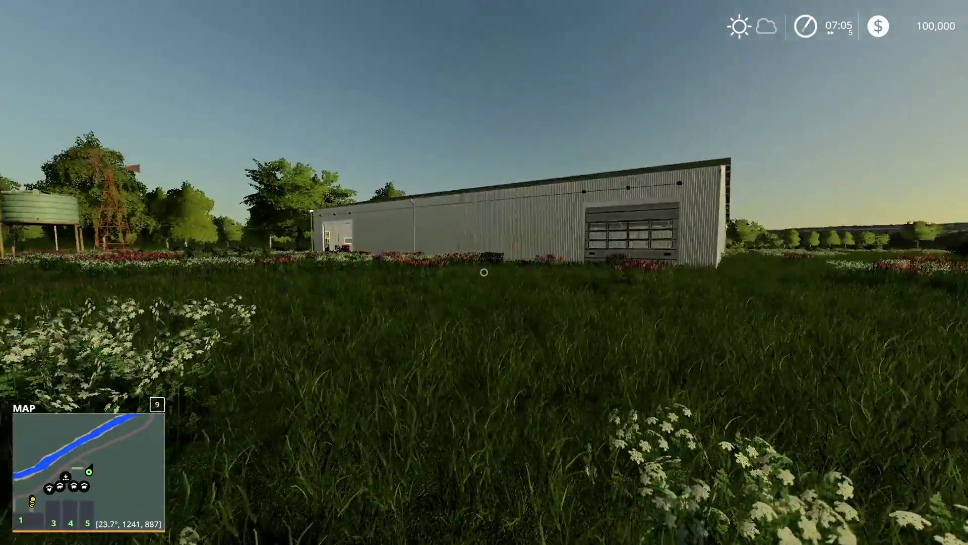
key(w)
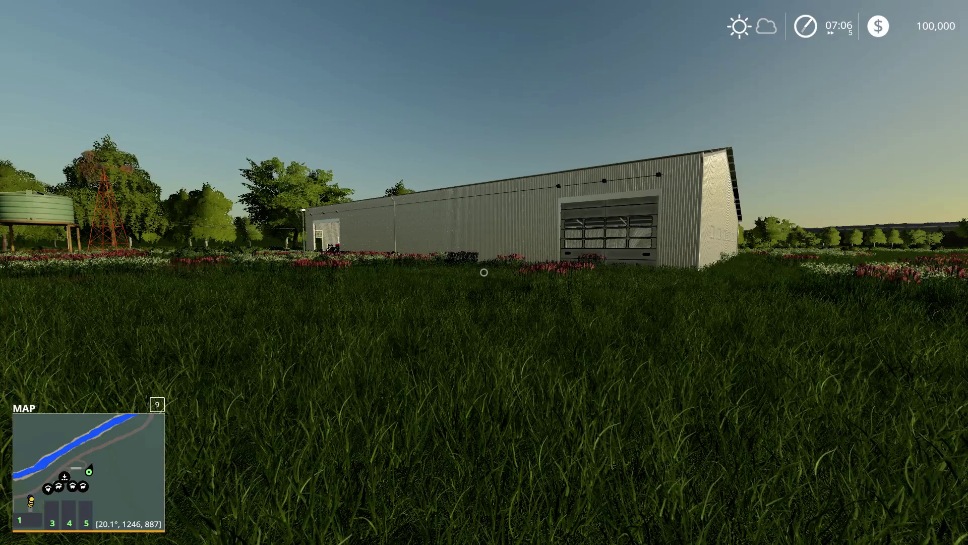
Step: Switch from the game to the desktop and open the Hangar_Agricole_Alu.zip archive
key(super)
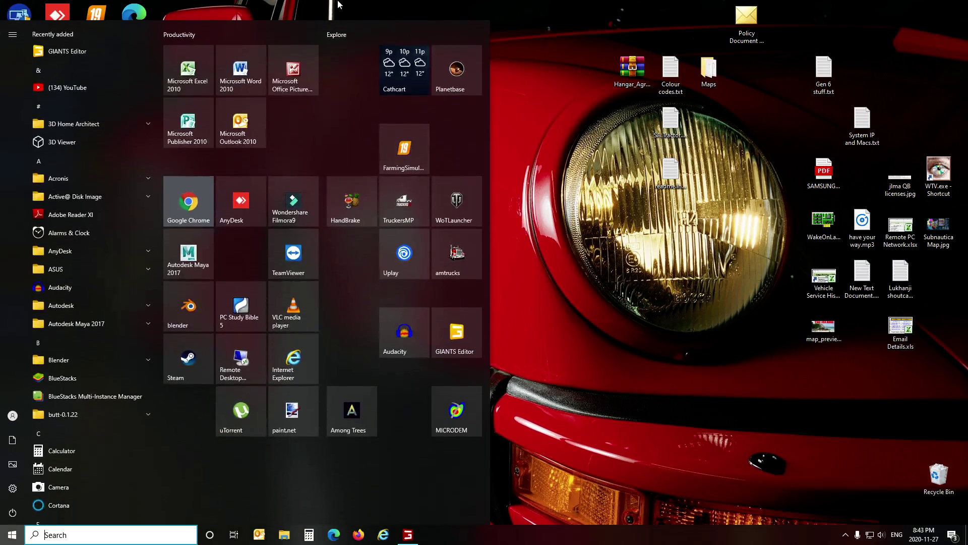
key(Escape)
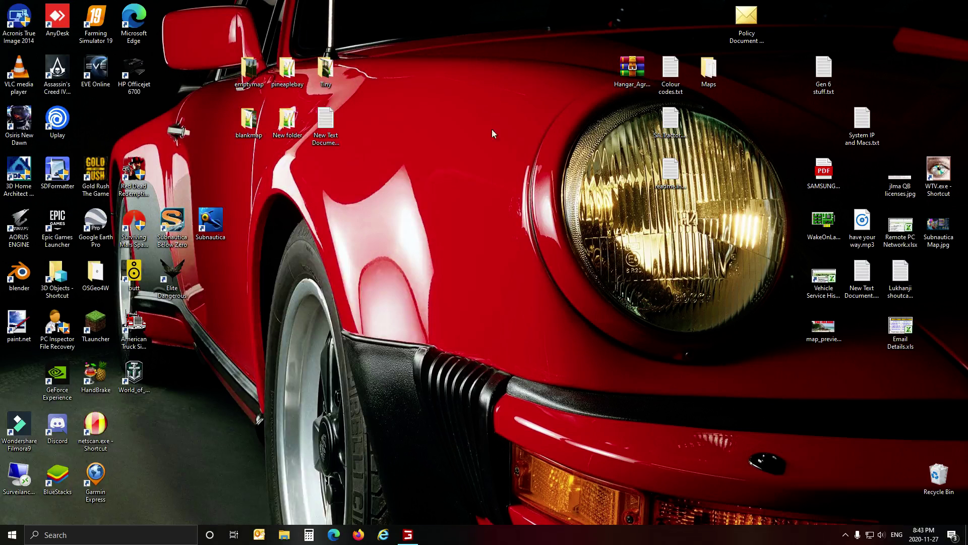
double_click(632, 68)
key(Escape)
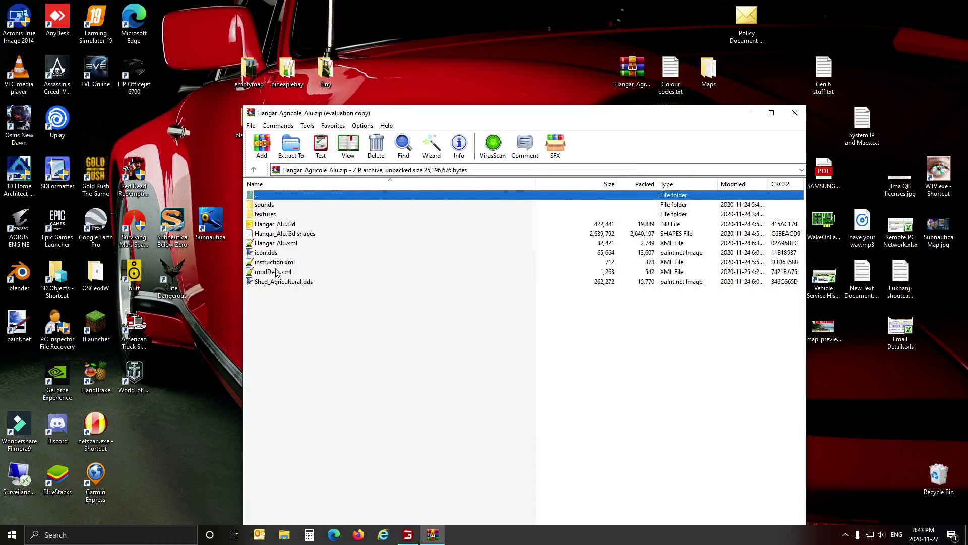
Step: Read instruction.xml from the hangar archive, and close the editor and the archive window
double_click(282, 263)
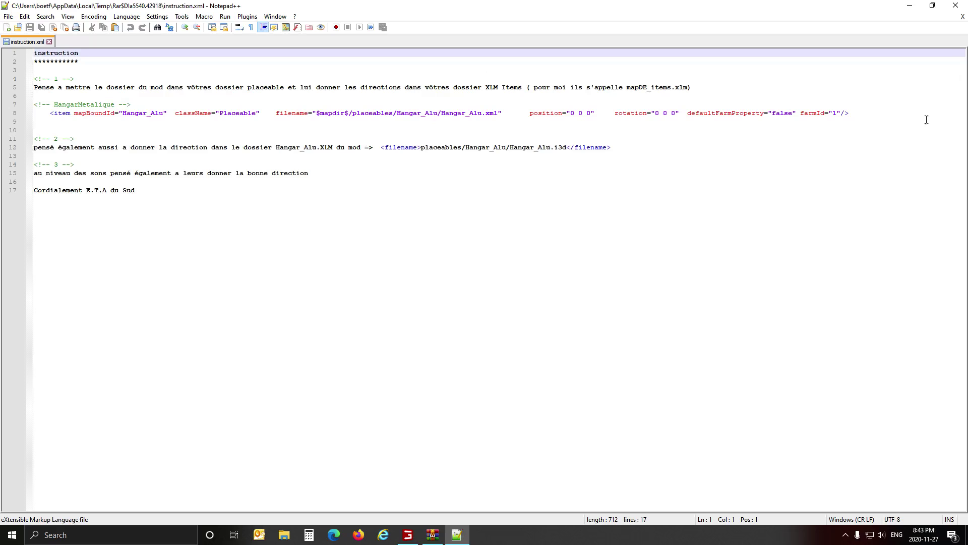
click(963, 16)
click(956, 6)
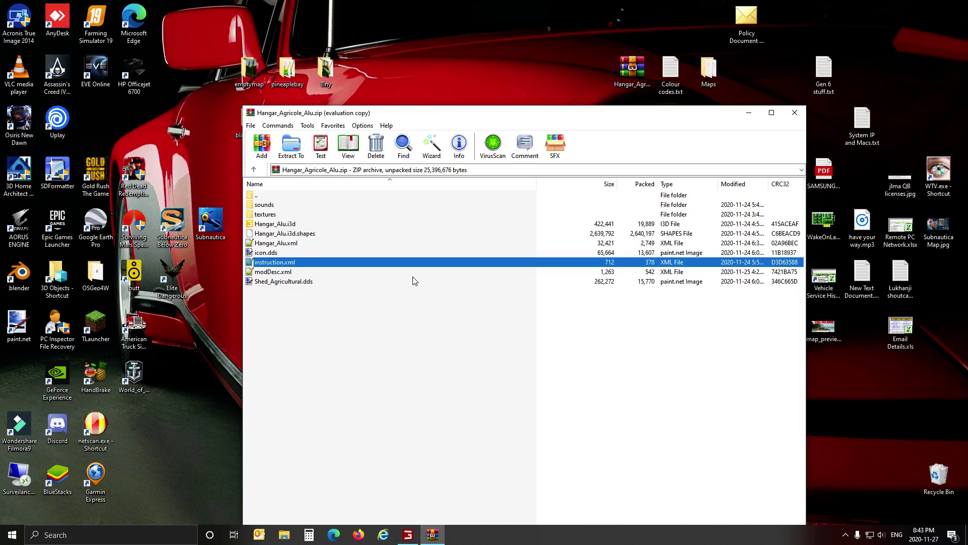
click(795, 113)
click(449, 208)
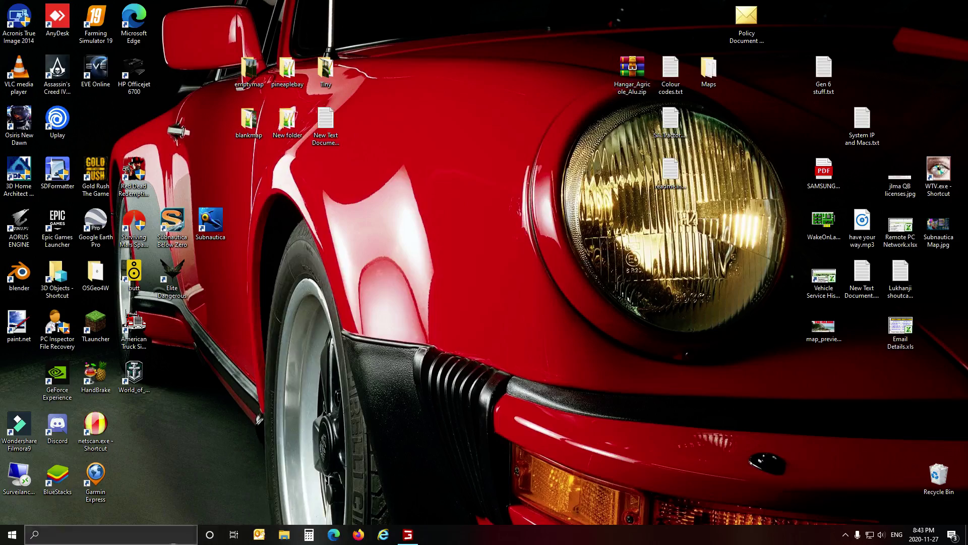
Step: Switch back to Farming Simulator 19 and view the placed hangar from the field
click(408, 535)
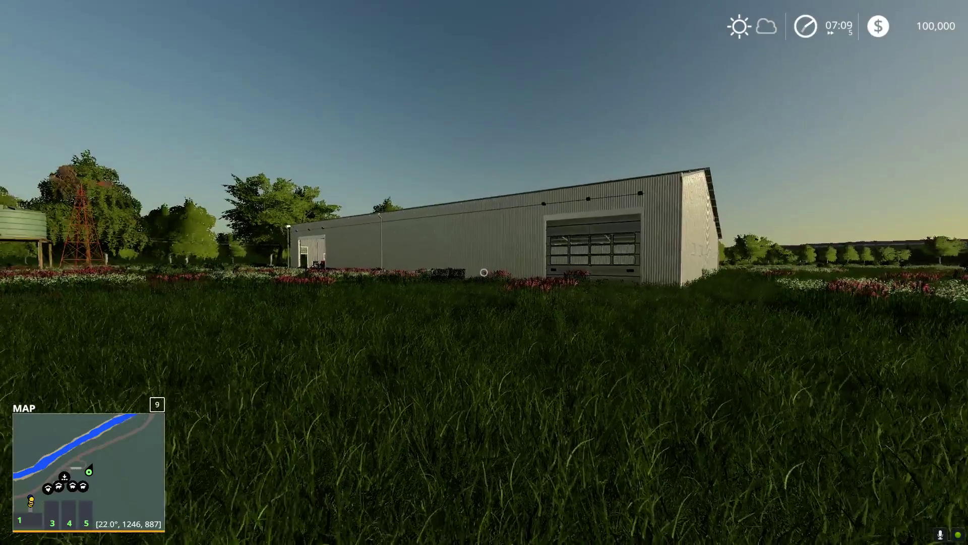
key(d)
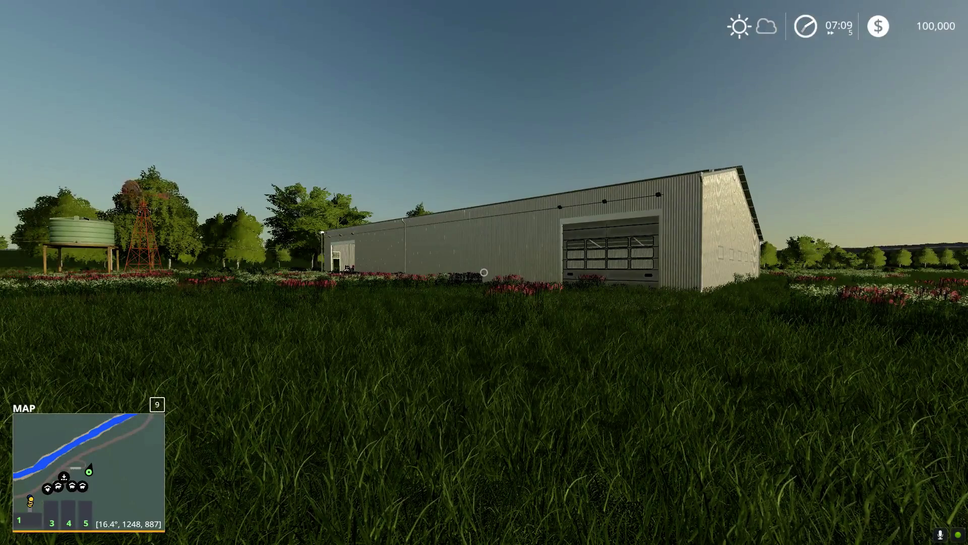
mouse_move(483, 272)
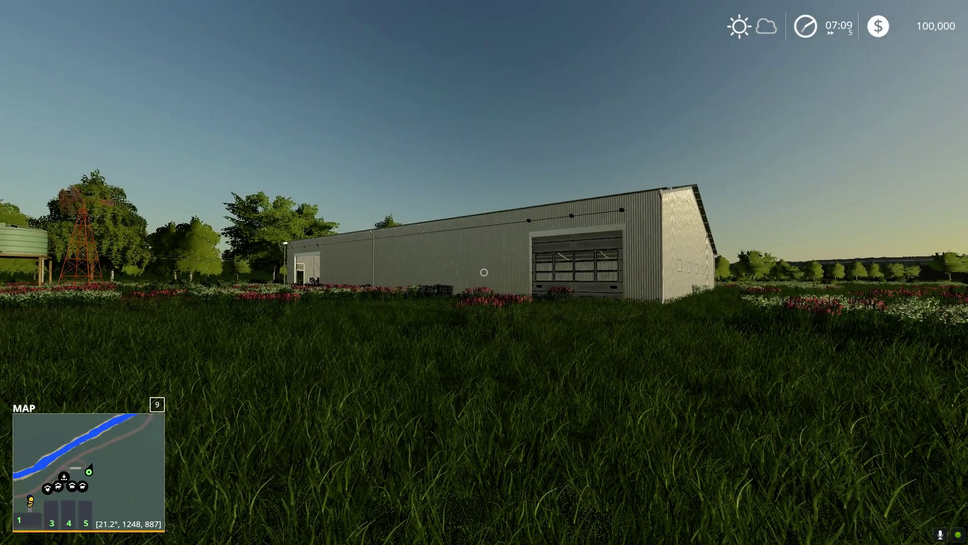